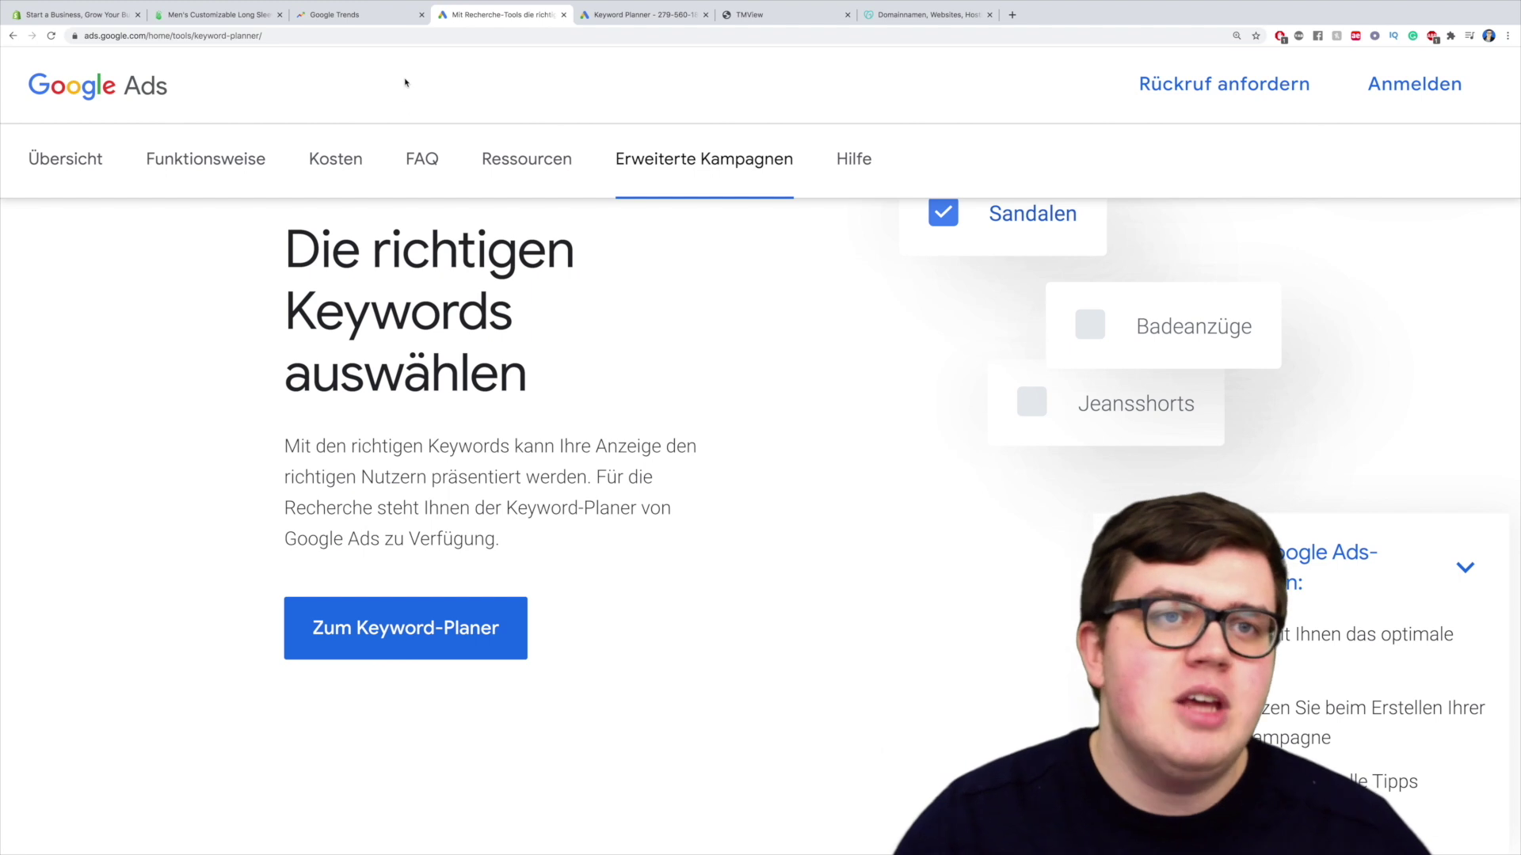
key("ctrl+shift+Tab")
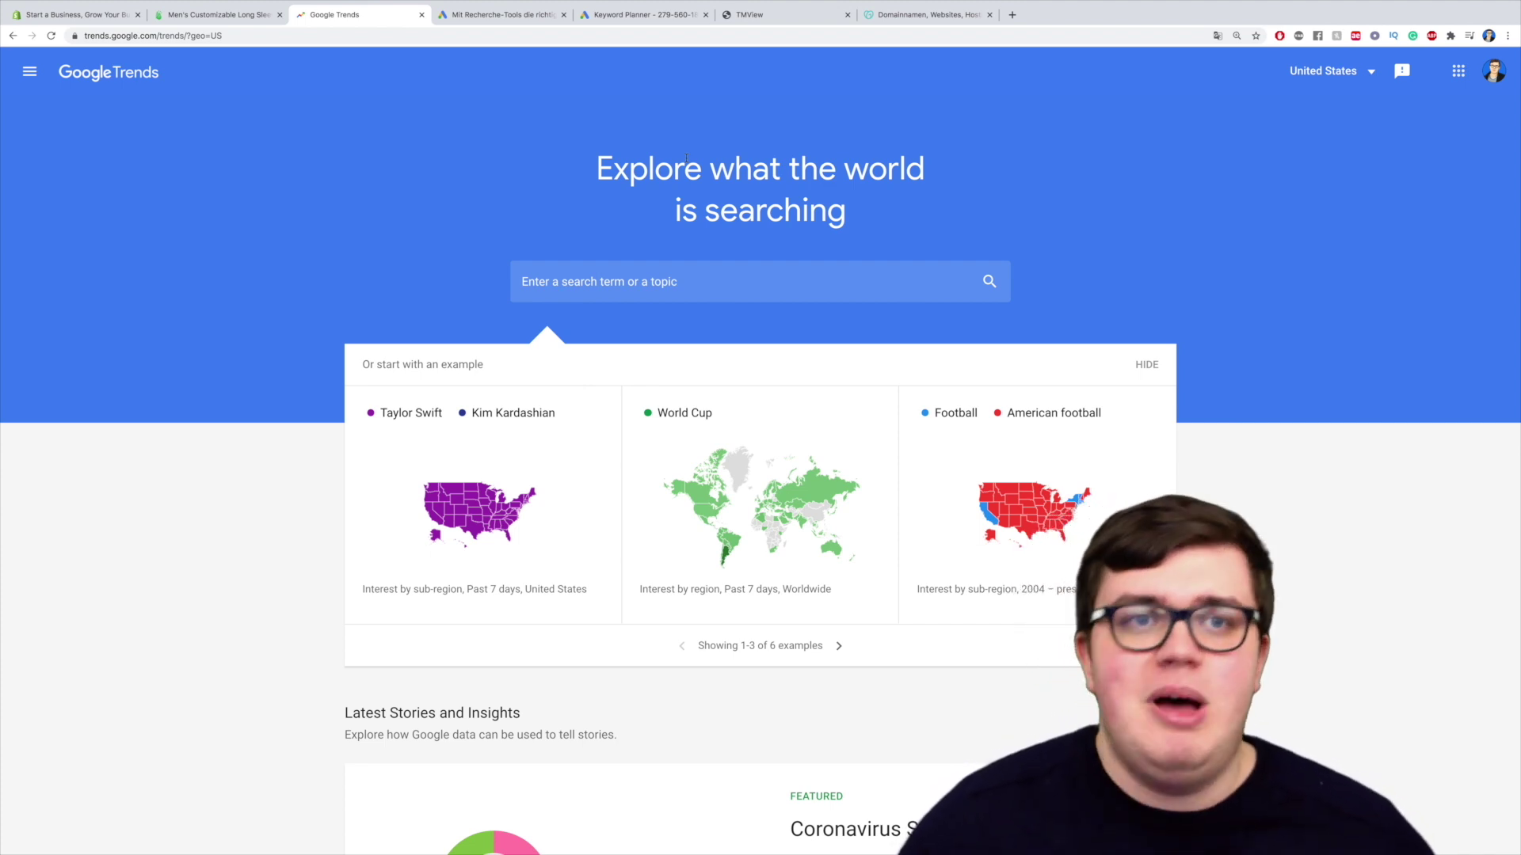
left_click(499, 14)
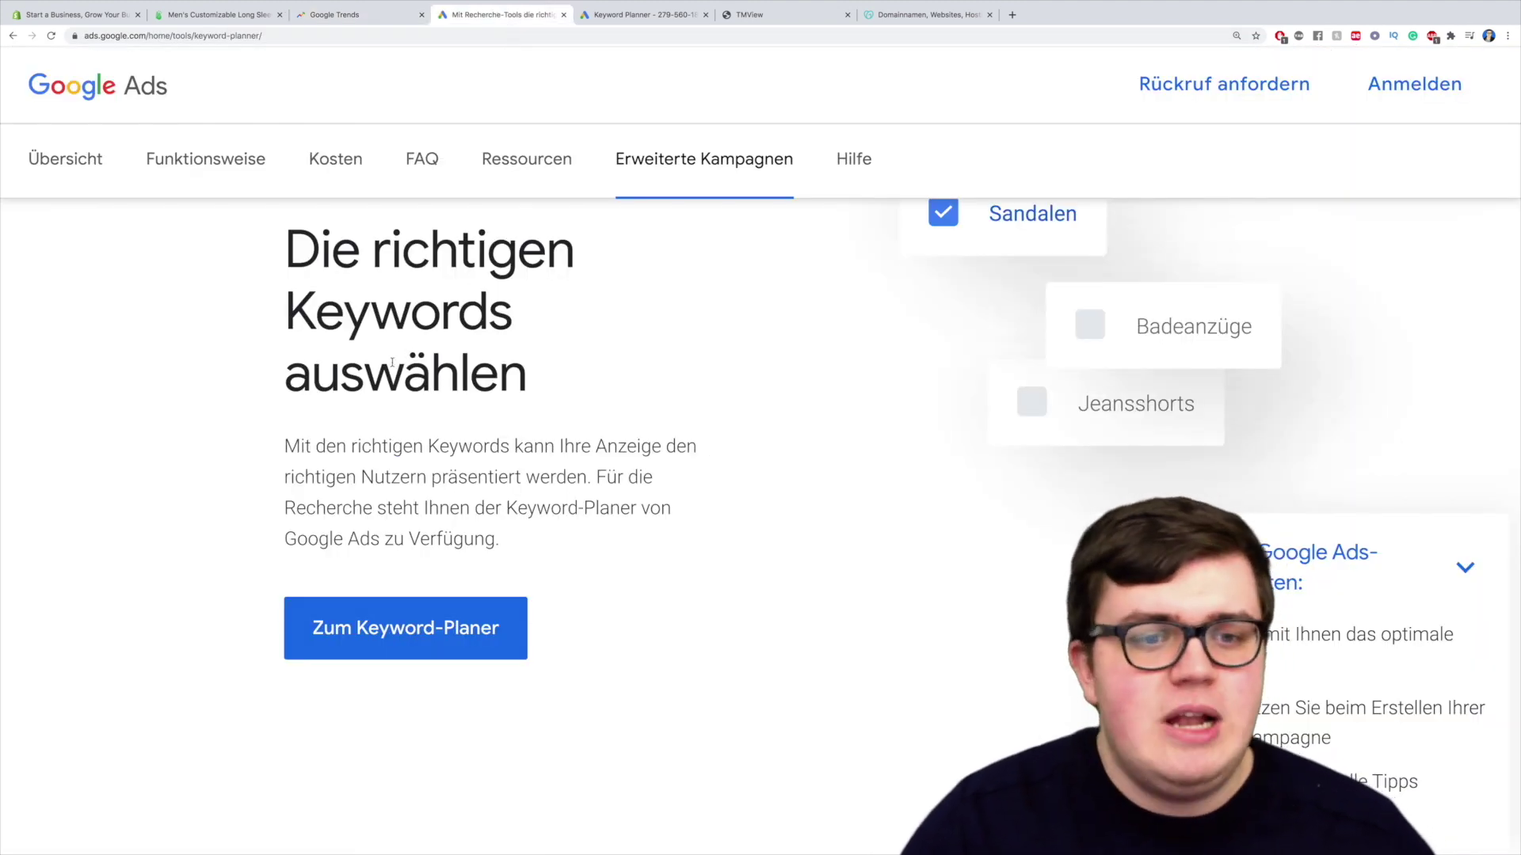
scroll(393, 362, "up", 1)
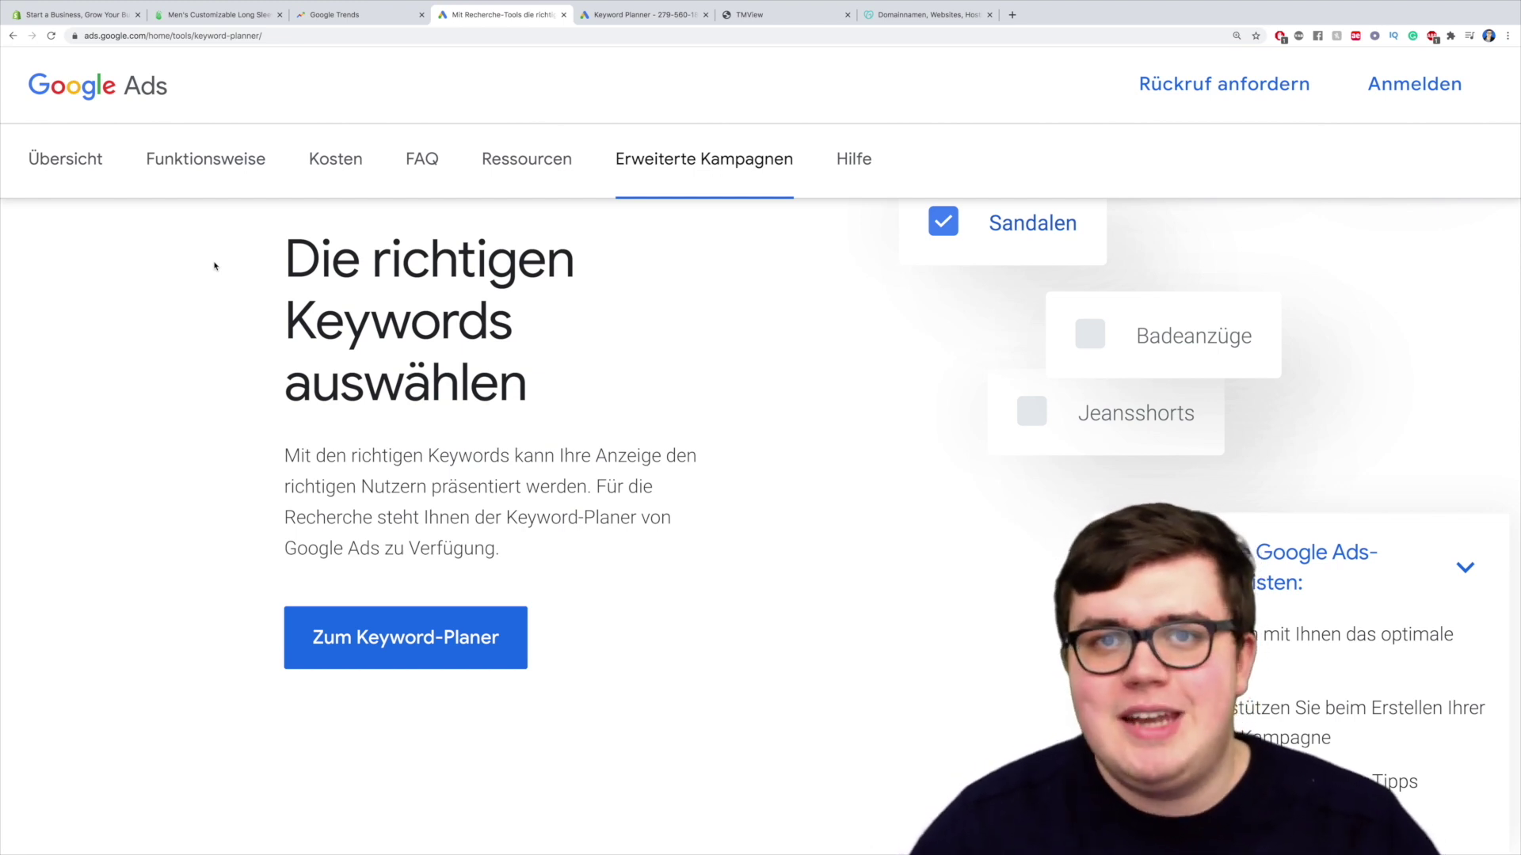
Switch to the Google Ads Keyword Planner and discover new keyword ideas for "dackel"
left_click(627, 16)
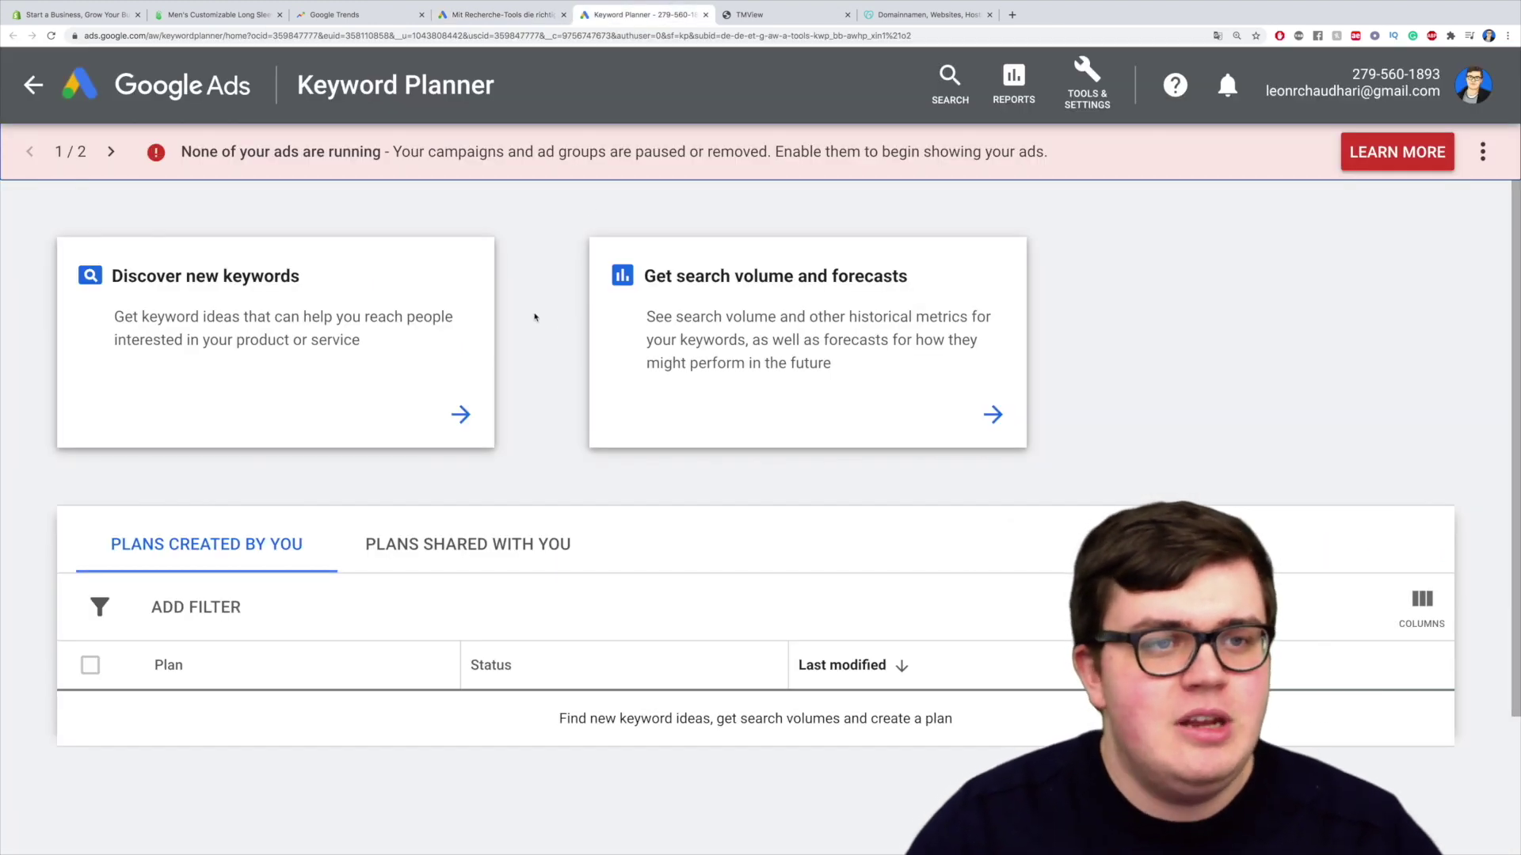
left_click(458, 410)
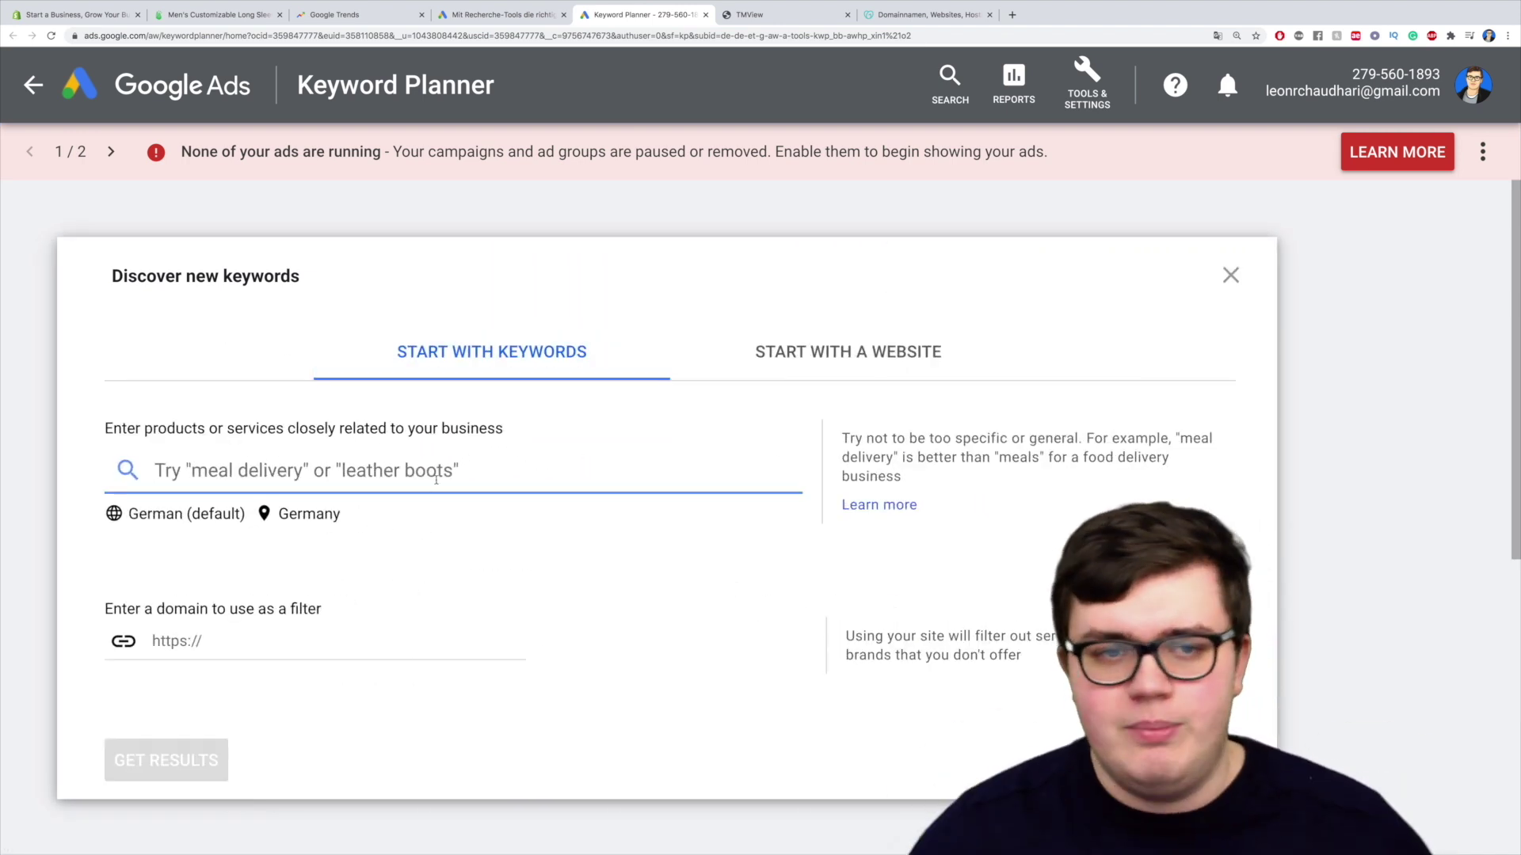
type("dackel")
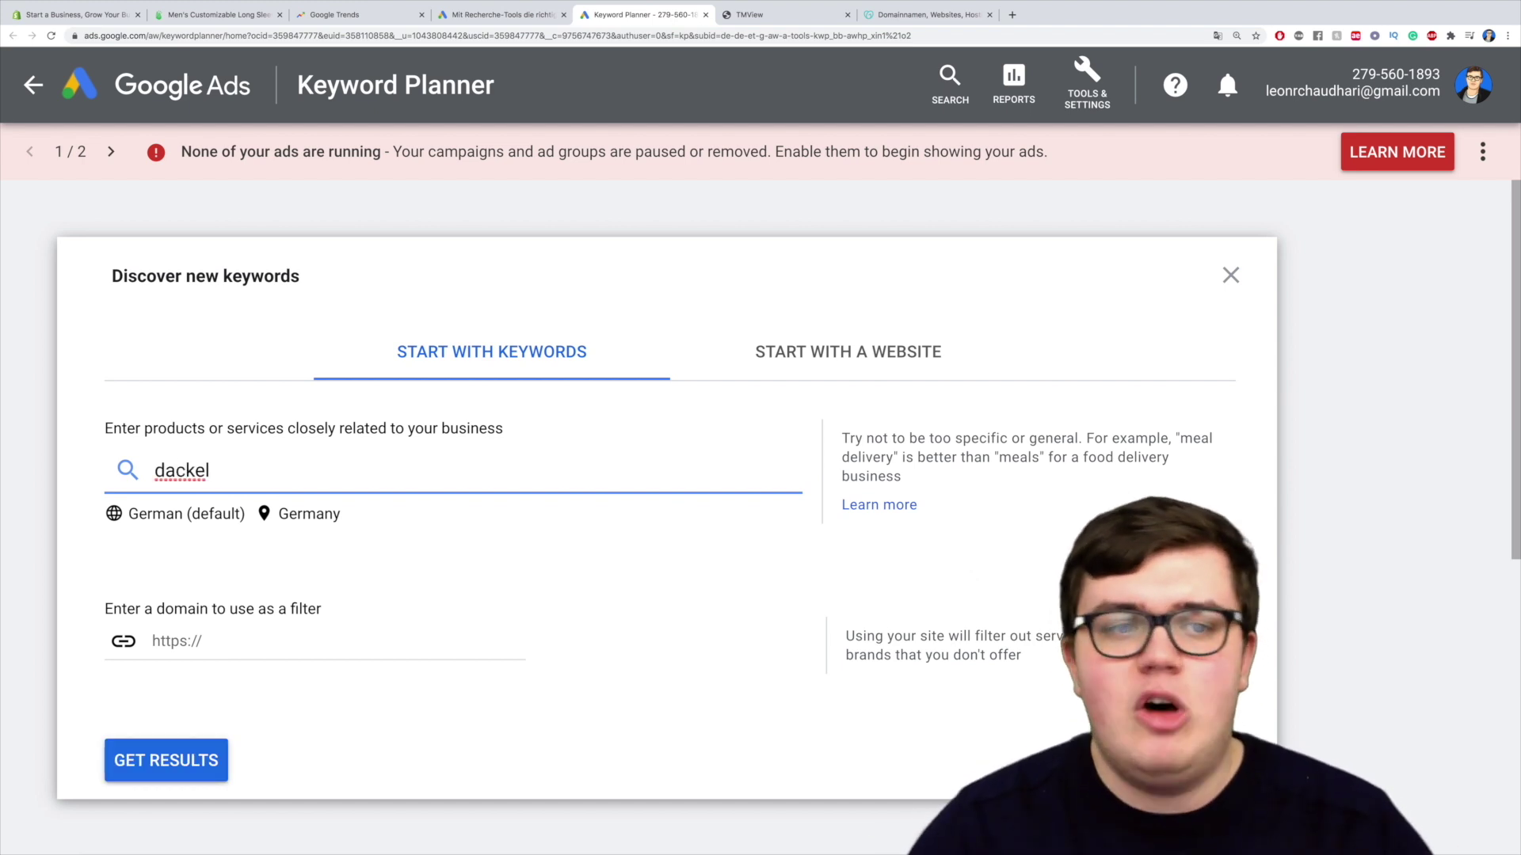
left_click(178, 760)
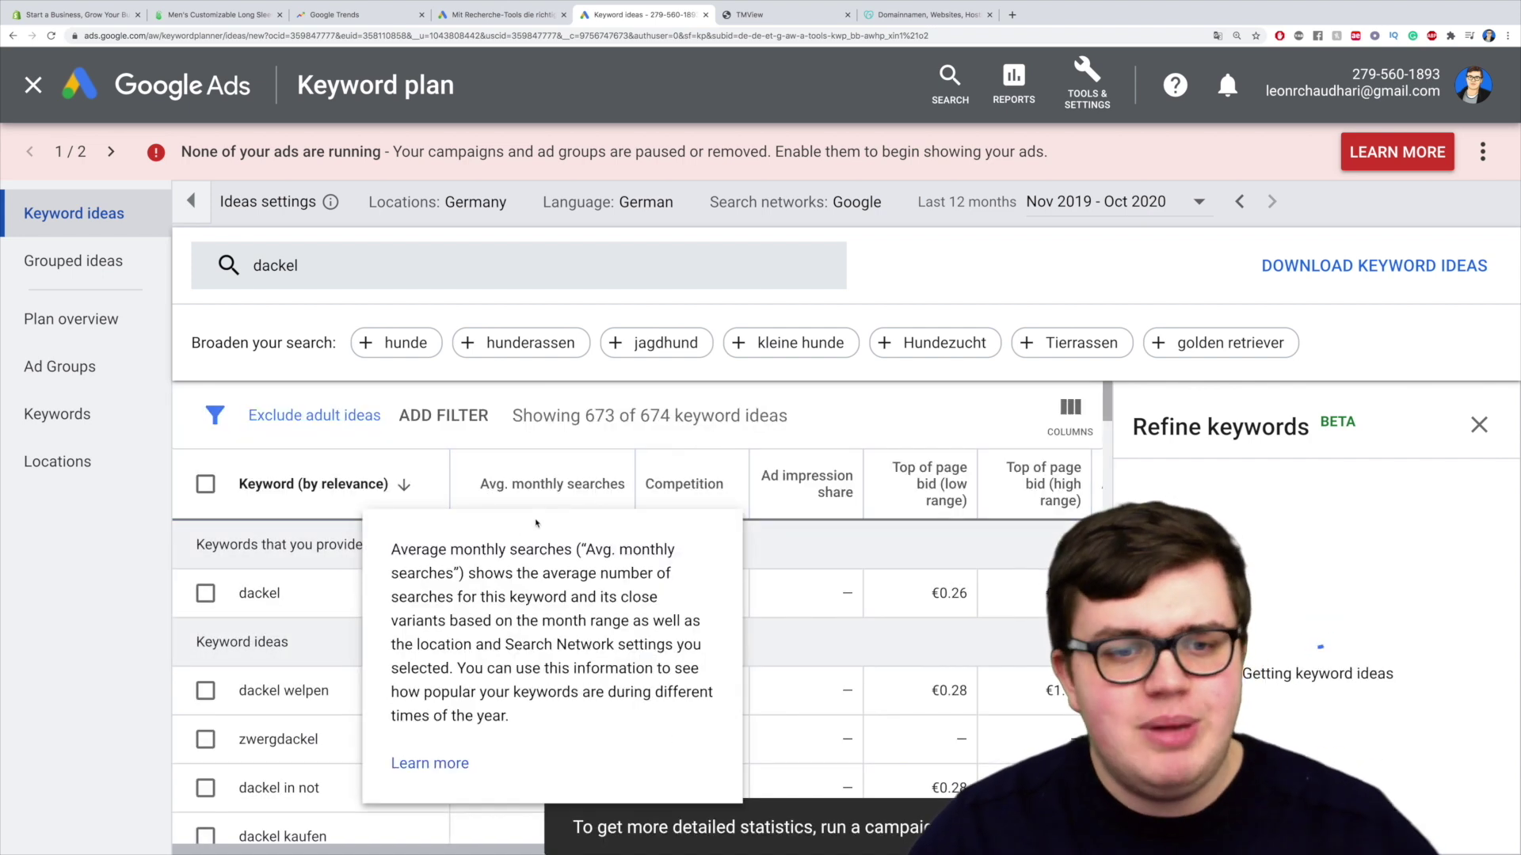
Examine the average monthly searches and competition of "dackel" and its related keyword ideas
scroll(340, 618, "down", 3)
scroll(364, 634, "up", 1)
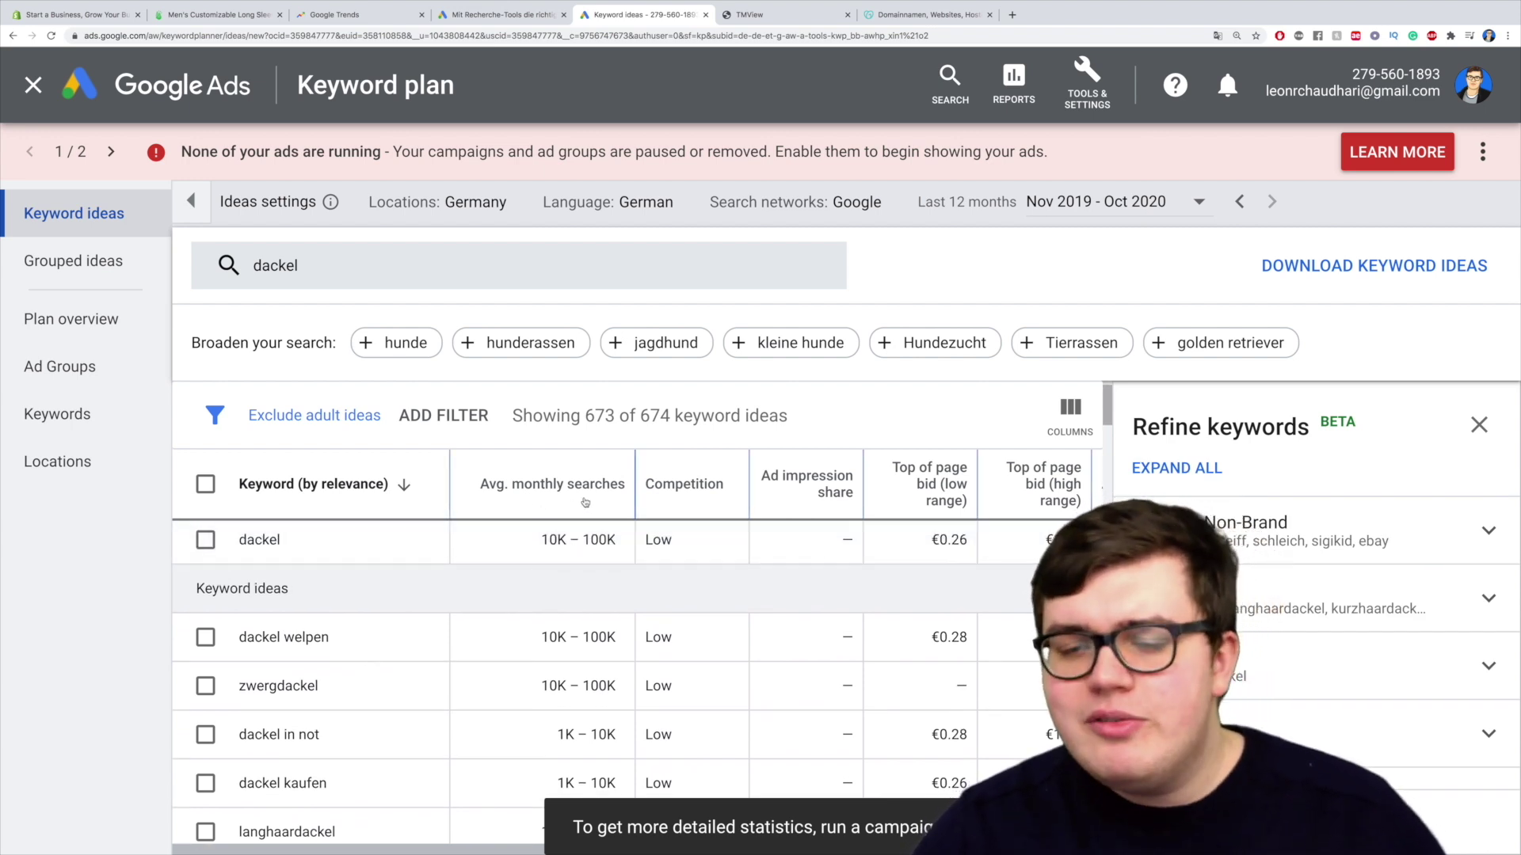
scroll(515, 570, "down", 1)
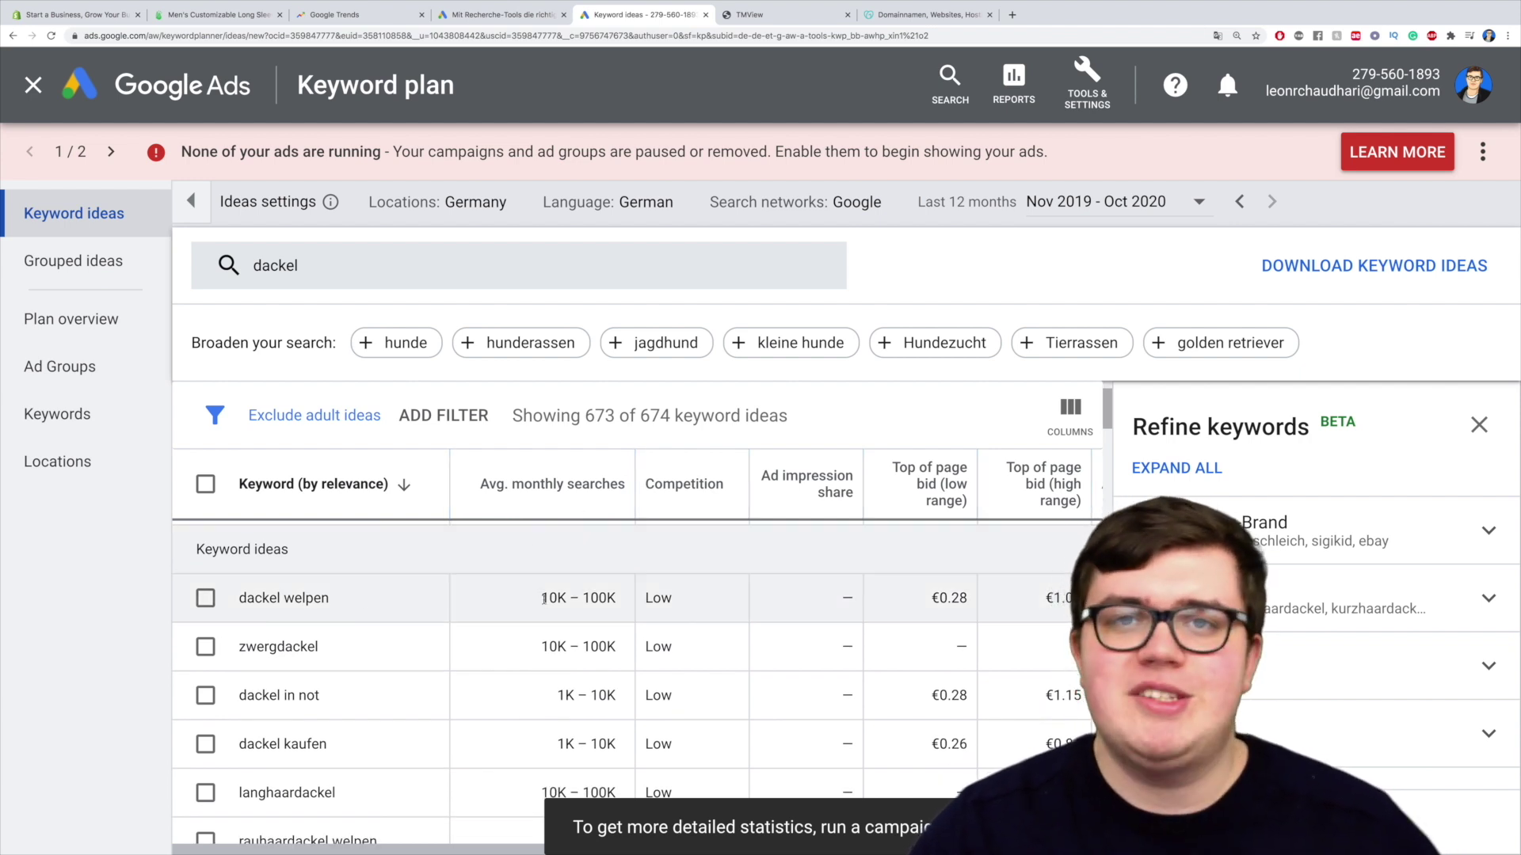
scroll(544, 602, "down", 1)
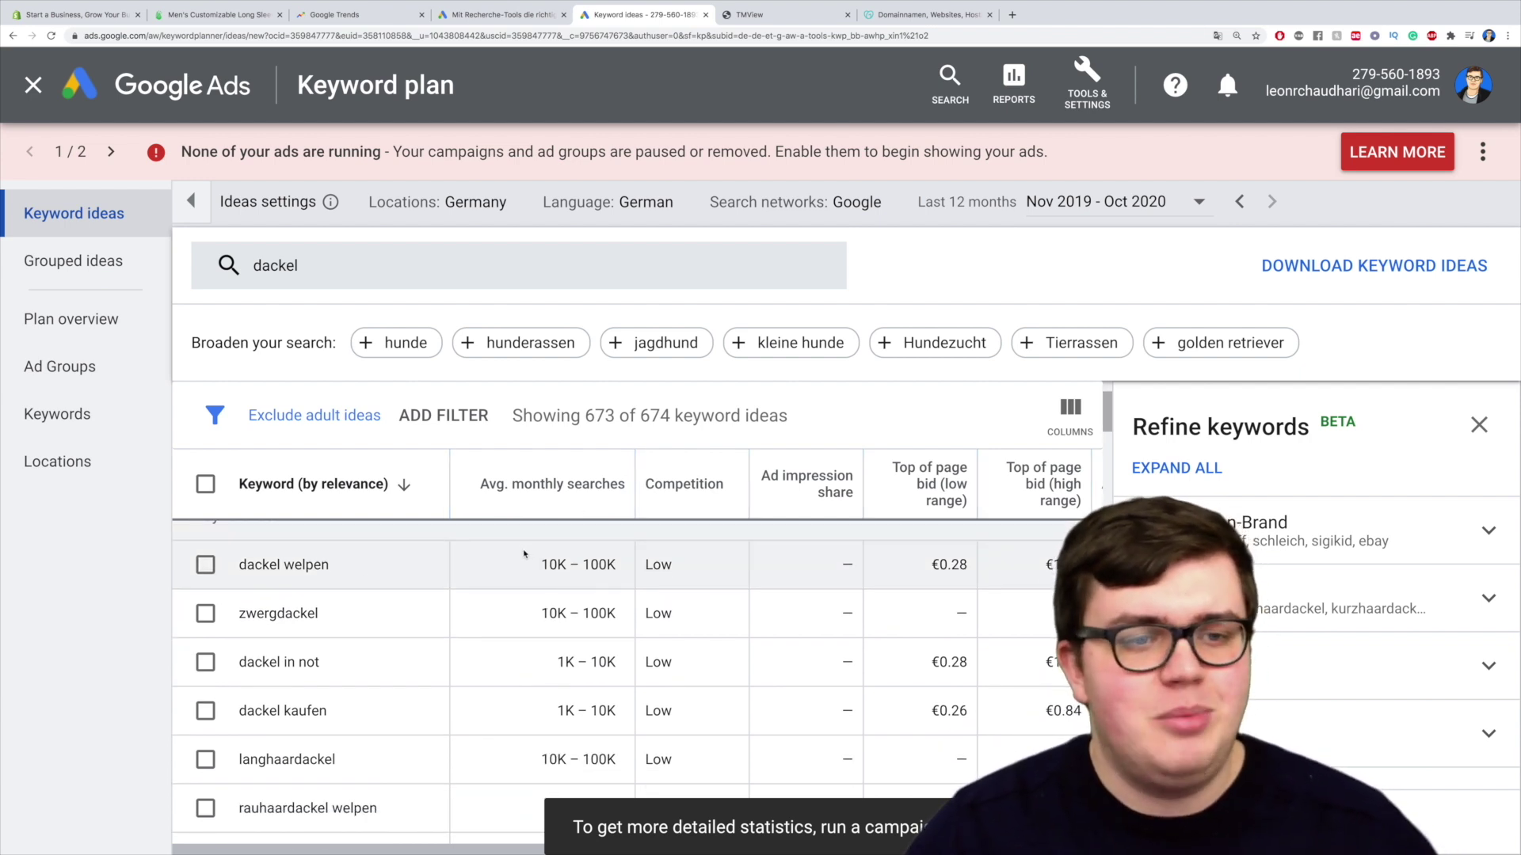
scroll(460, 594, "down", 3)
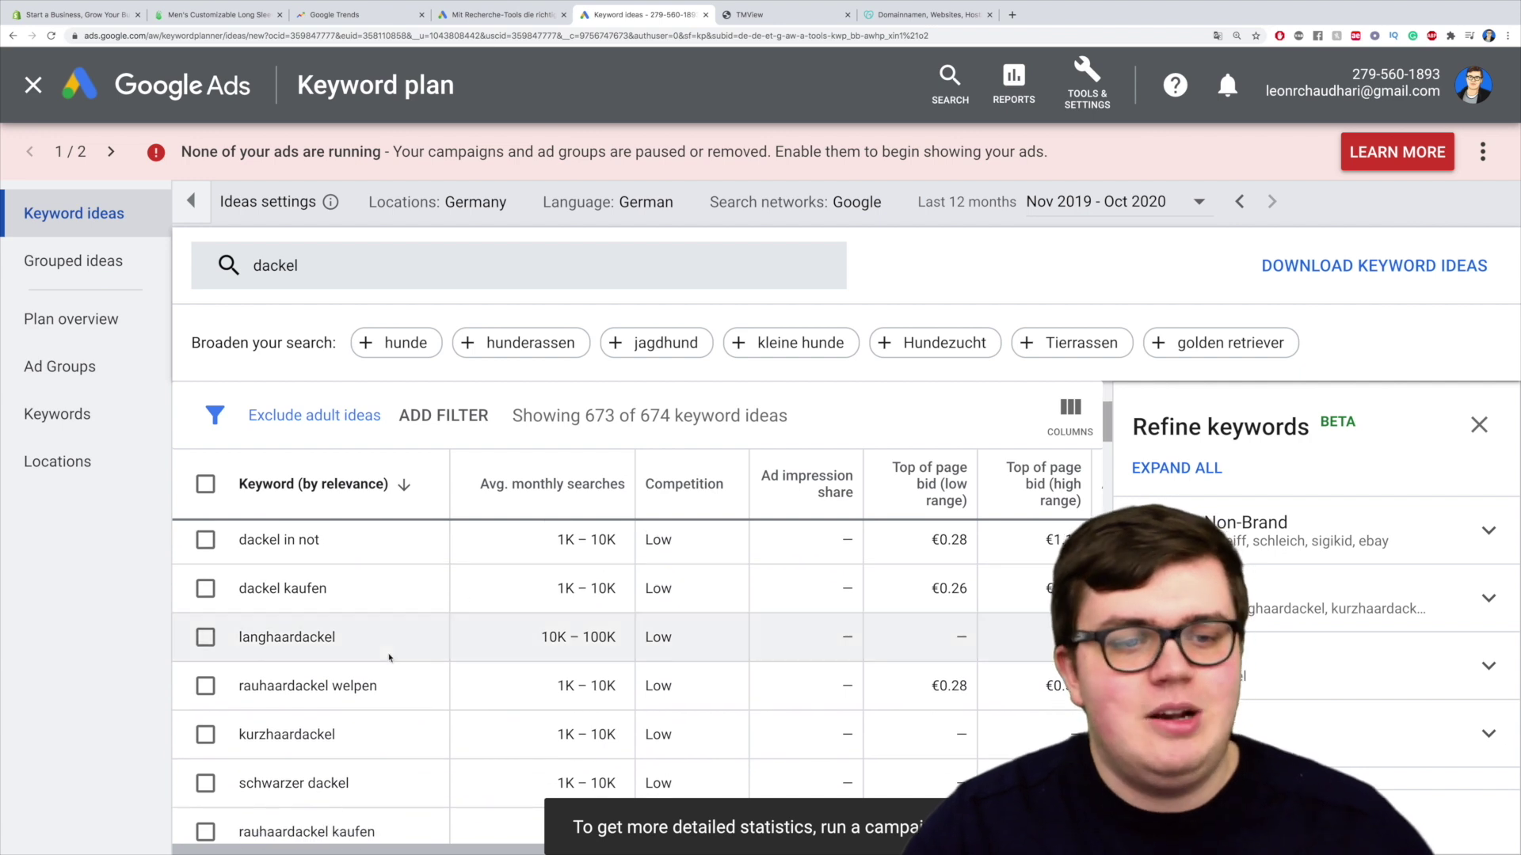
scroll(442, 599, "up", 6)
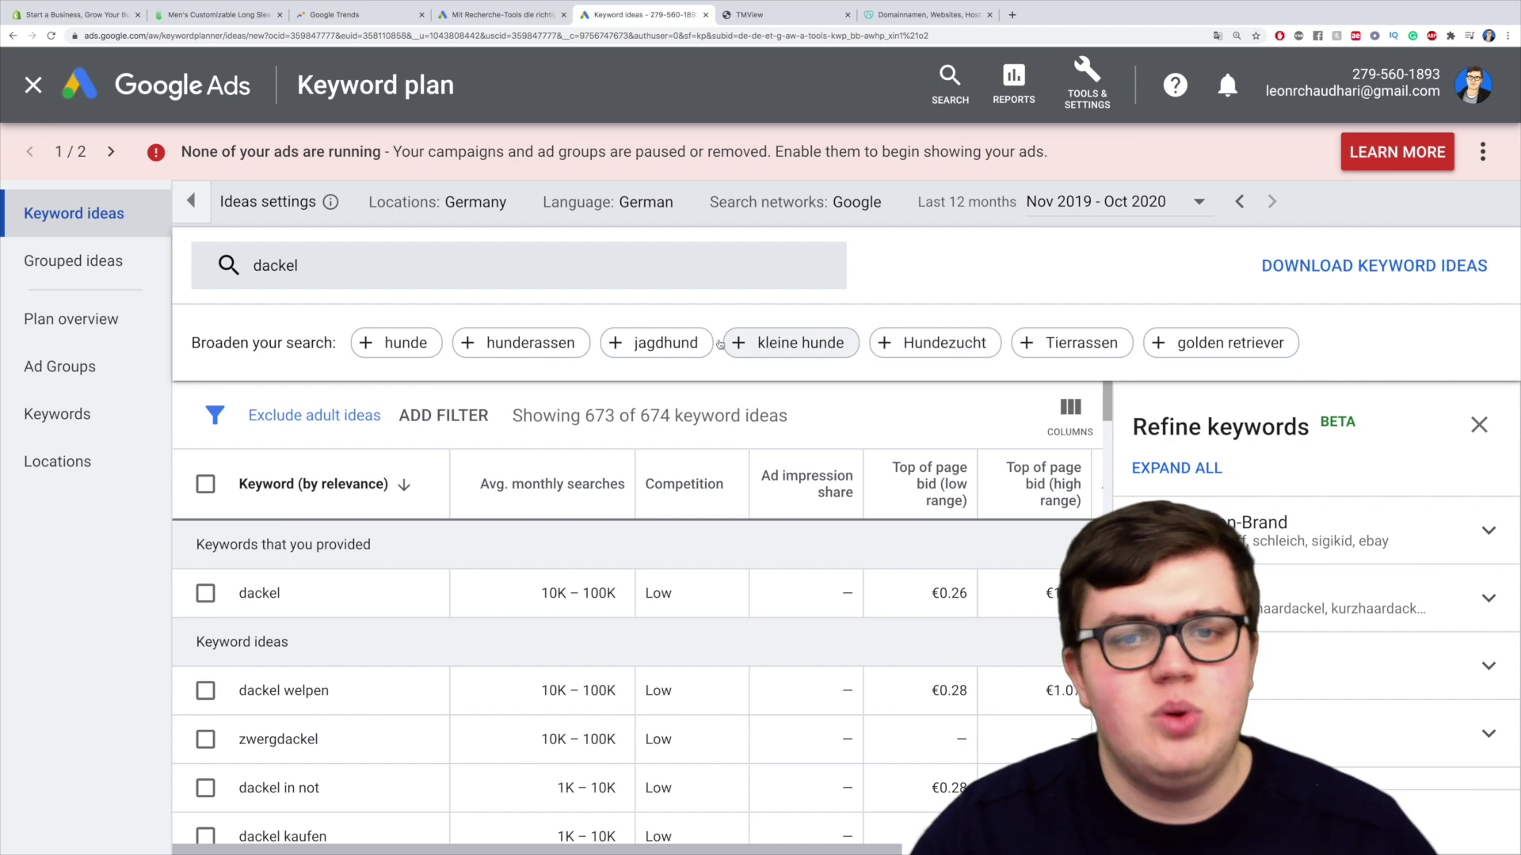
Replace the keyword "dackel" with "mops" and get the keyword ideas for it
left_click(317, 272)
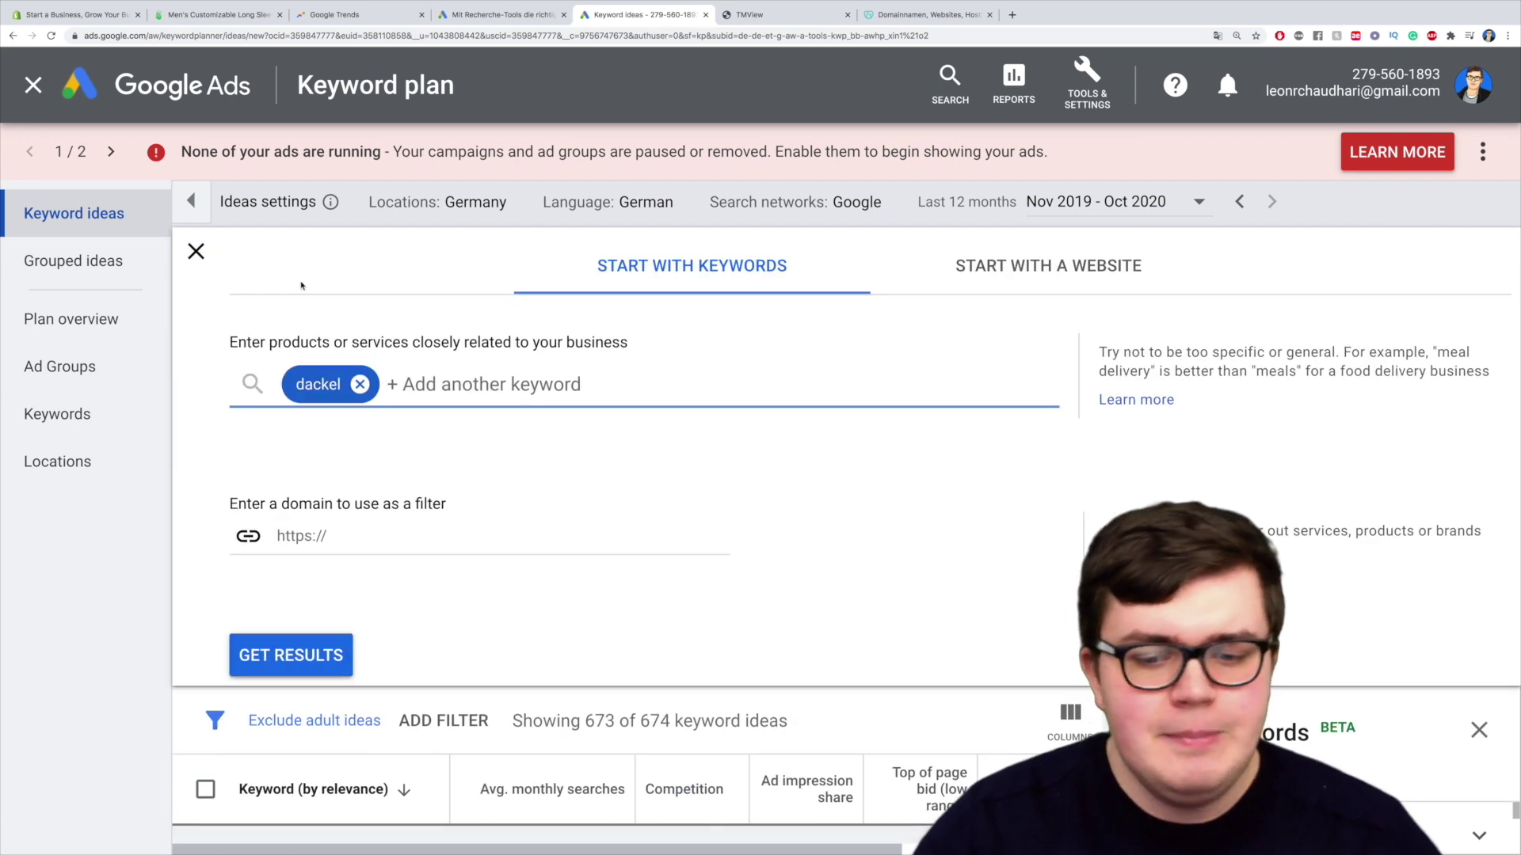
left_click(360, 384)
scroll(472, 728, "down", 3)
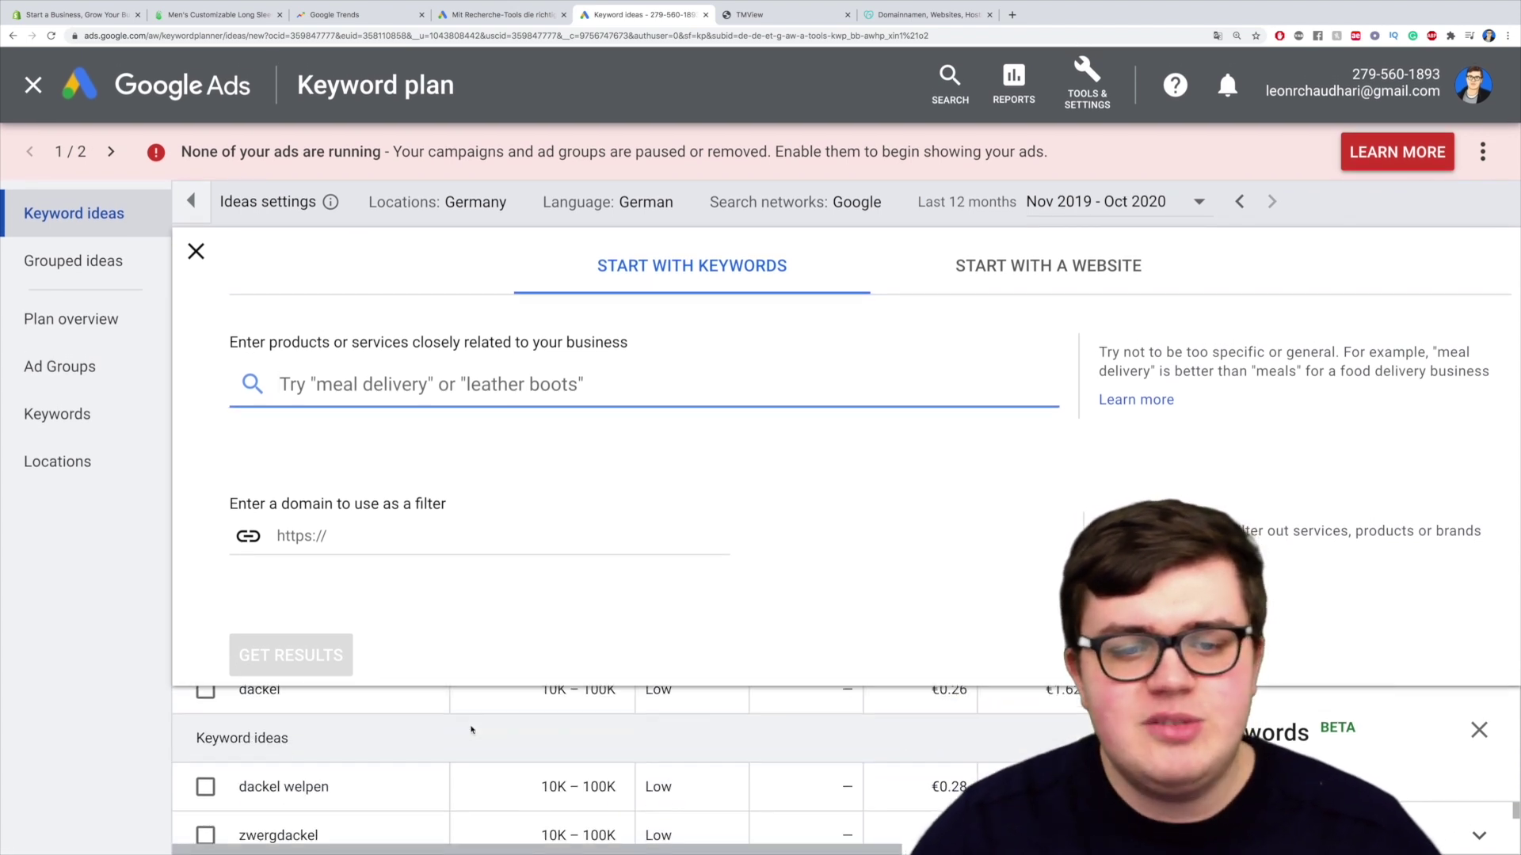
scroll(535, 741, "up", 1)
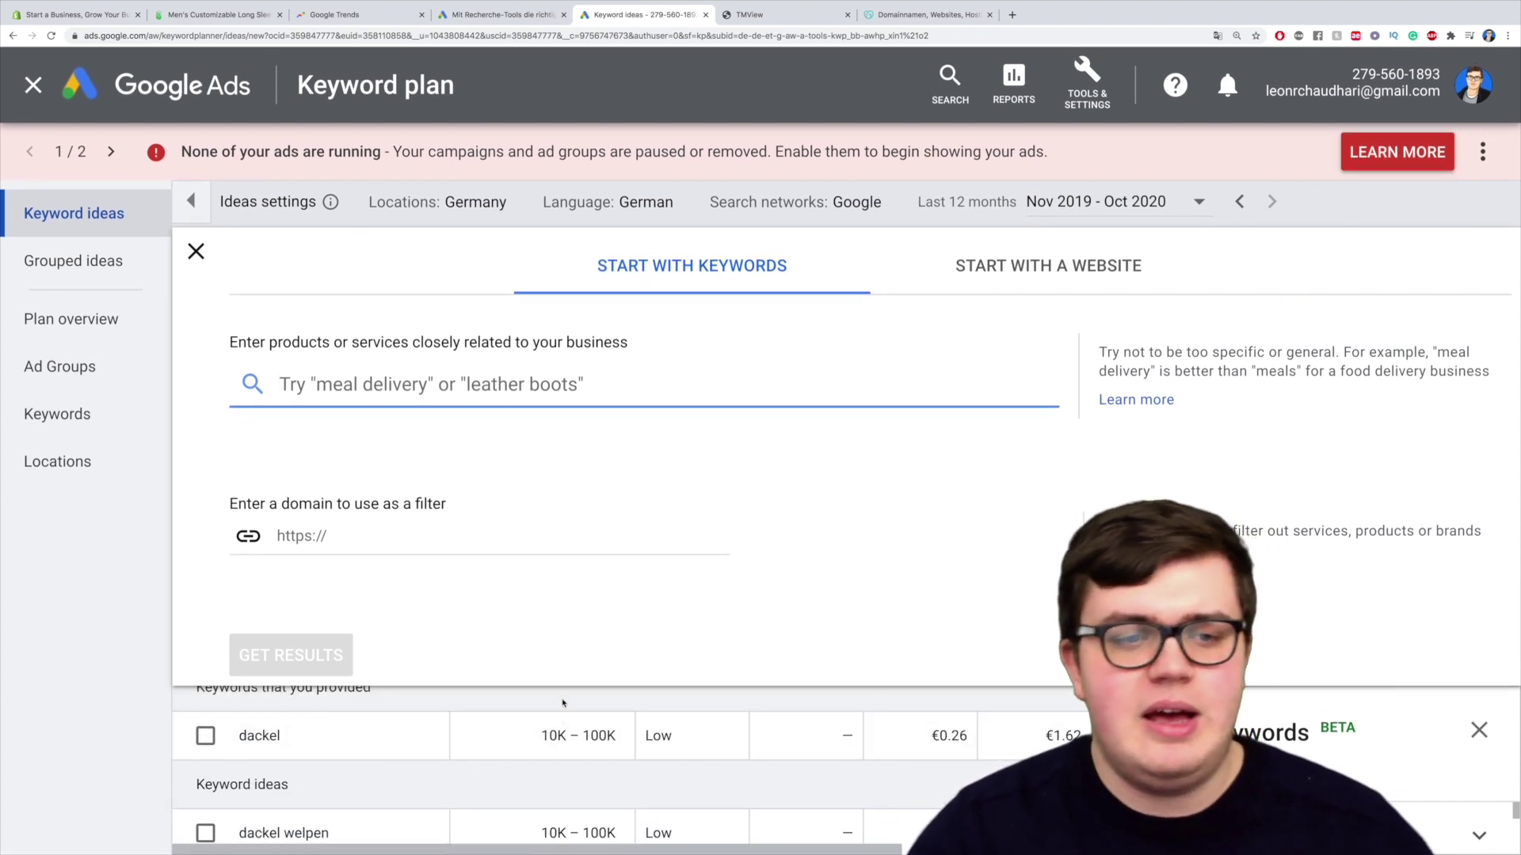
scroll(564, 737, "up", 2)
scroll(565, 755, "up", 1)
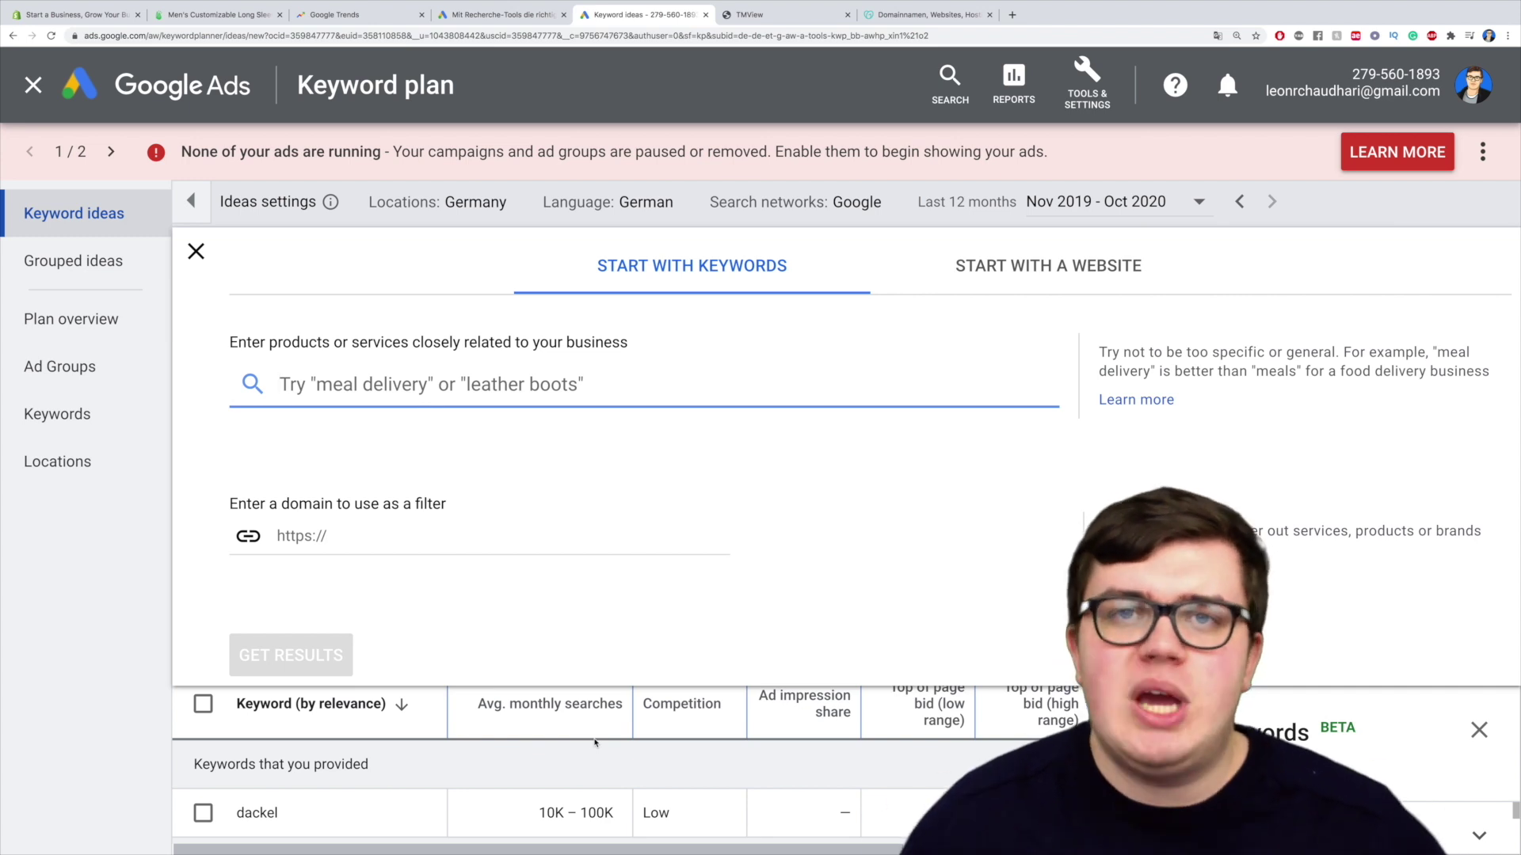
type("mops")
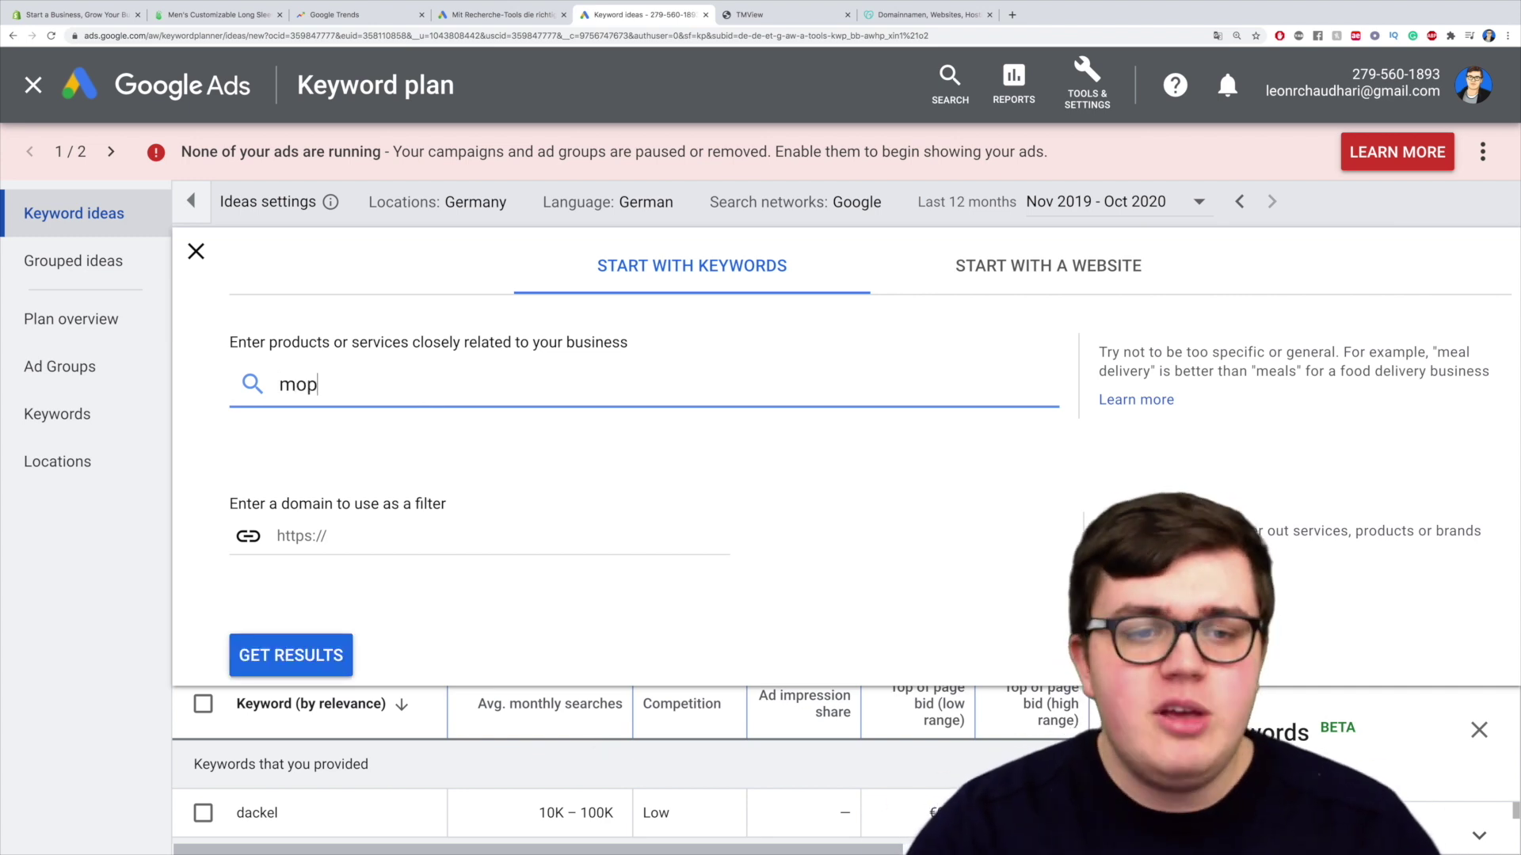
left_click(329, 664)
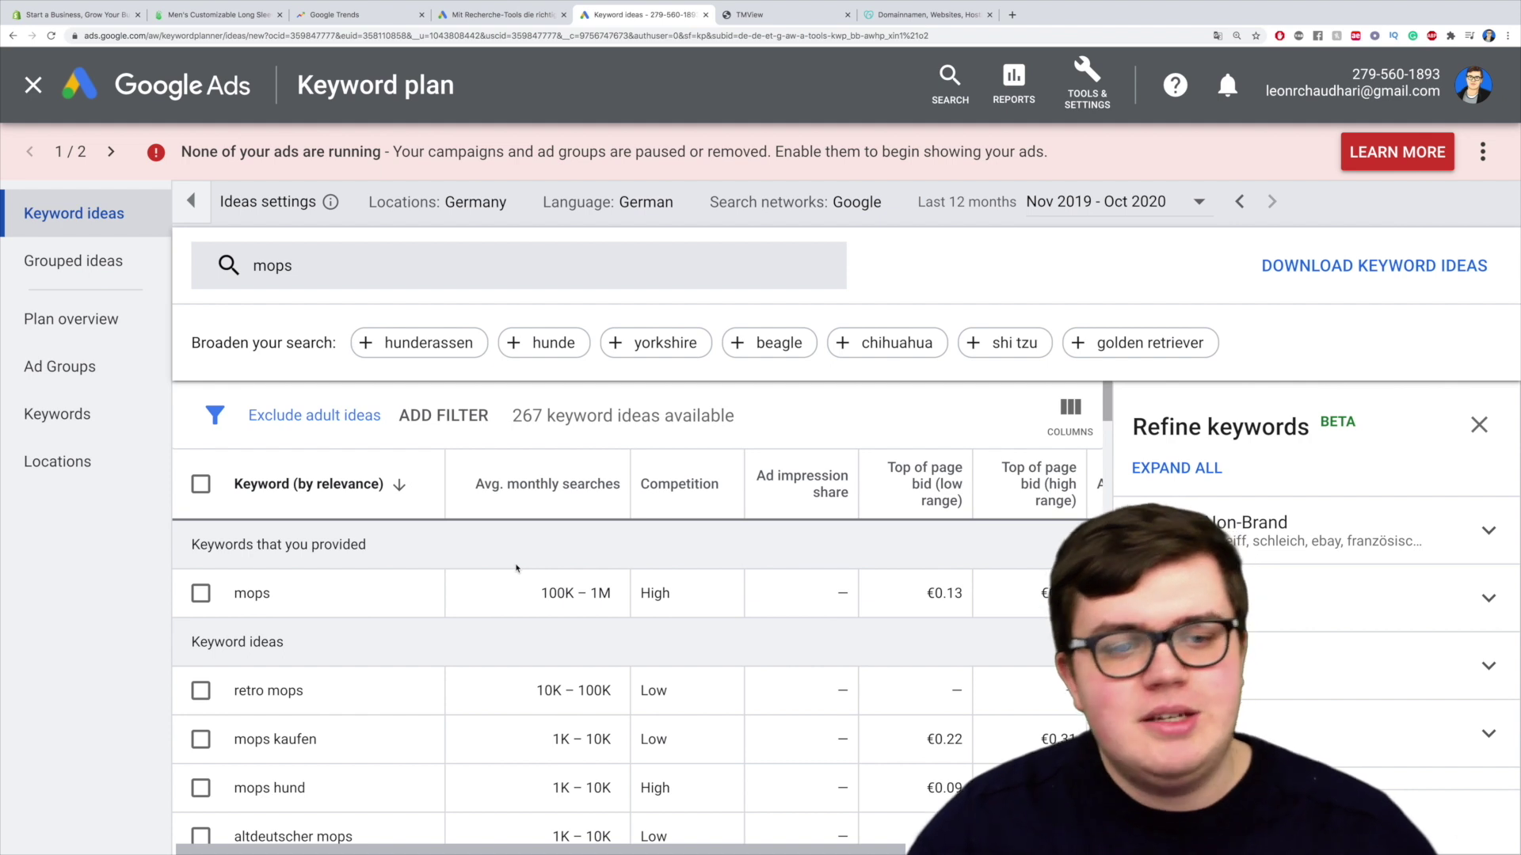
Compare the average monthly searches and competition of "mops" with those of its related keyword ideas
scroll(441, 662, "down", 2)
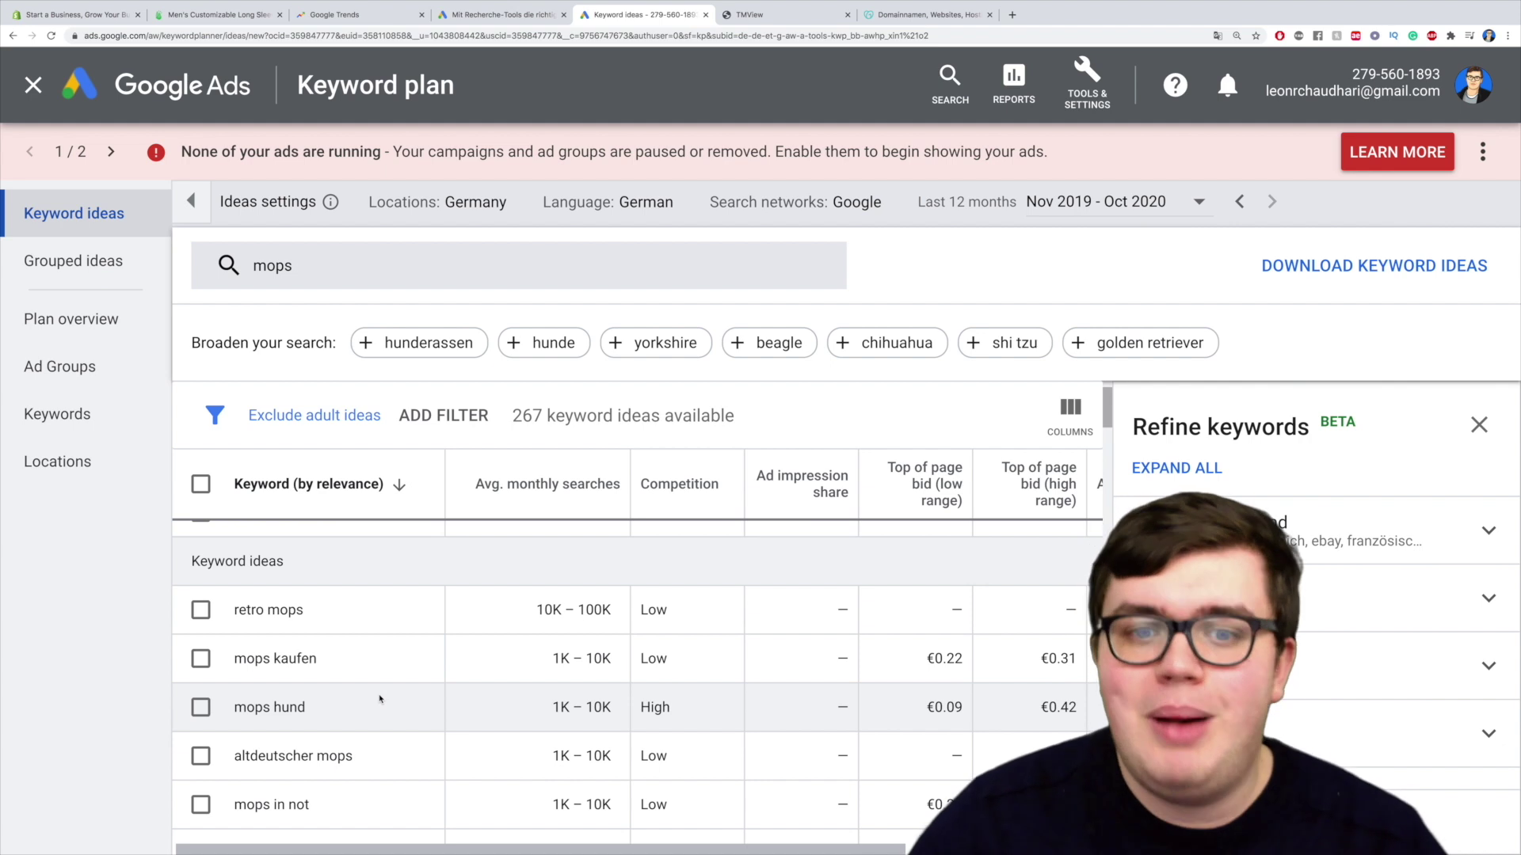
scroll(380, 699, "up", 2)
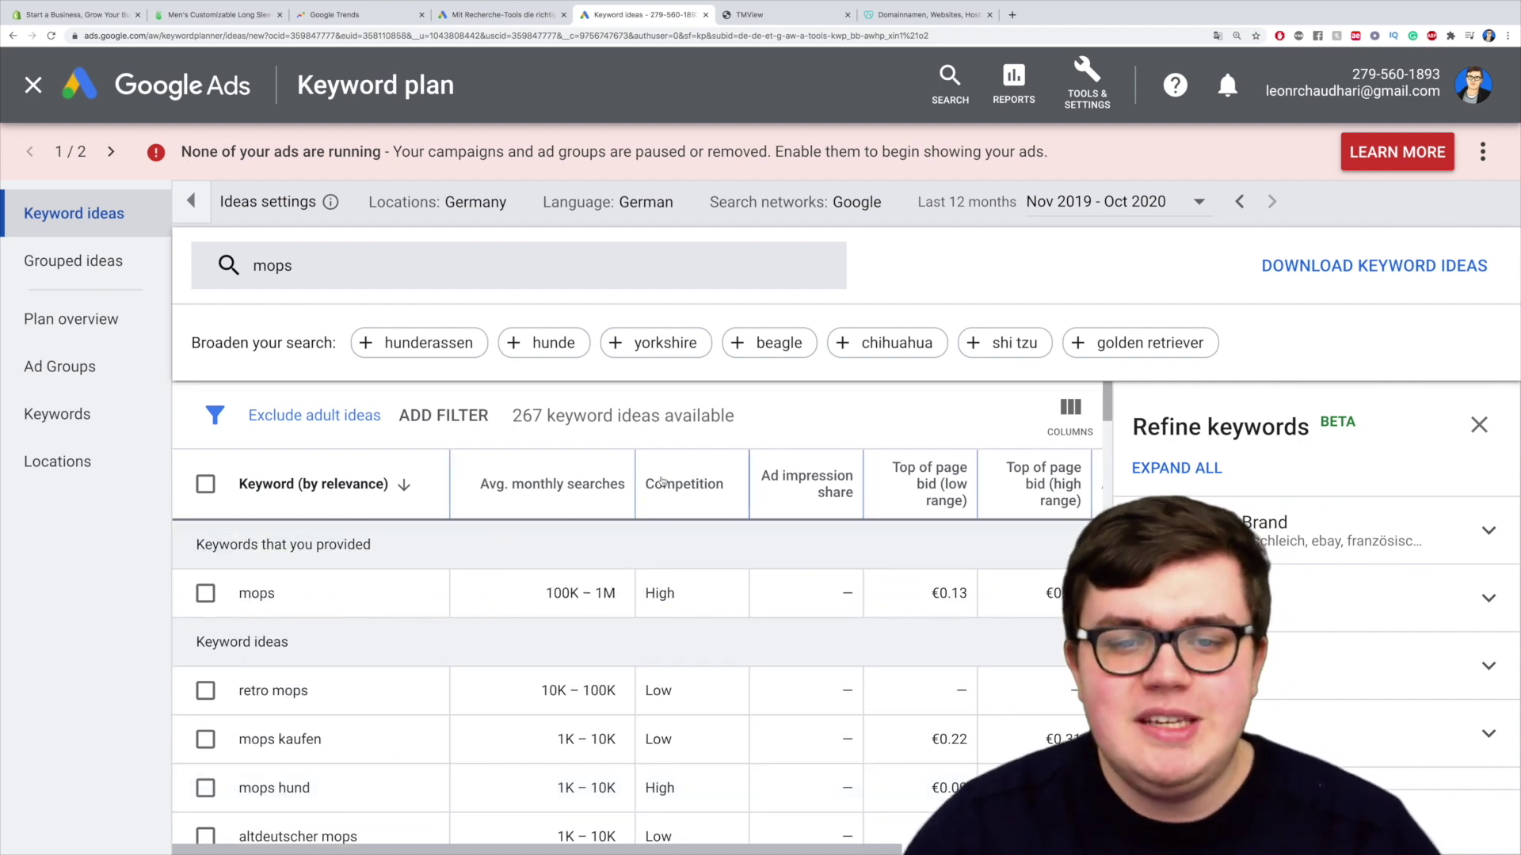
mouse_move(699, 491)
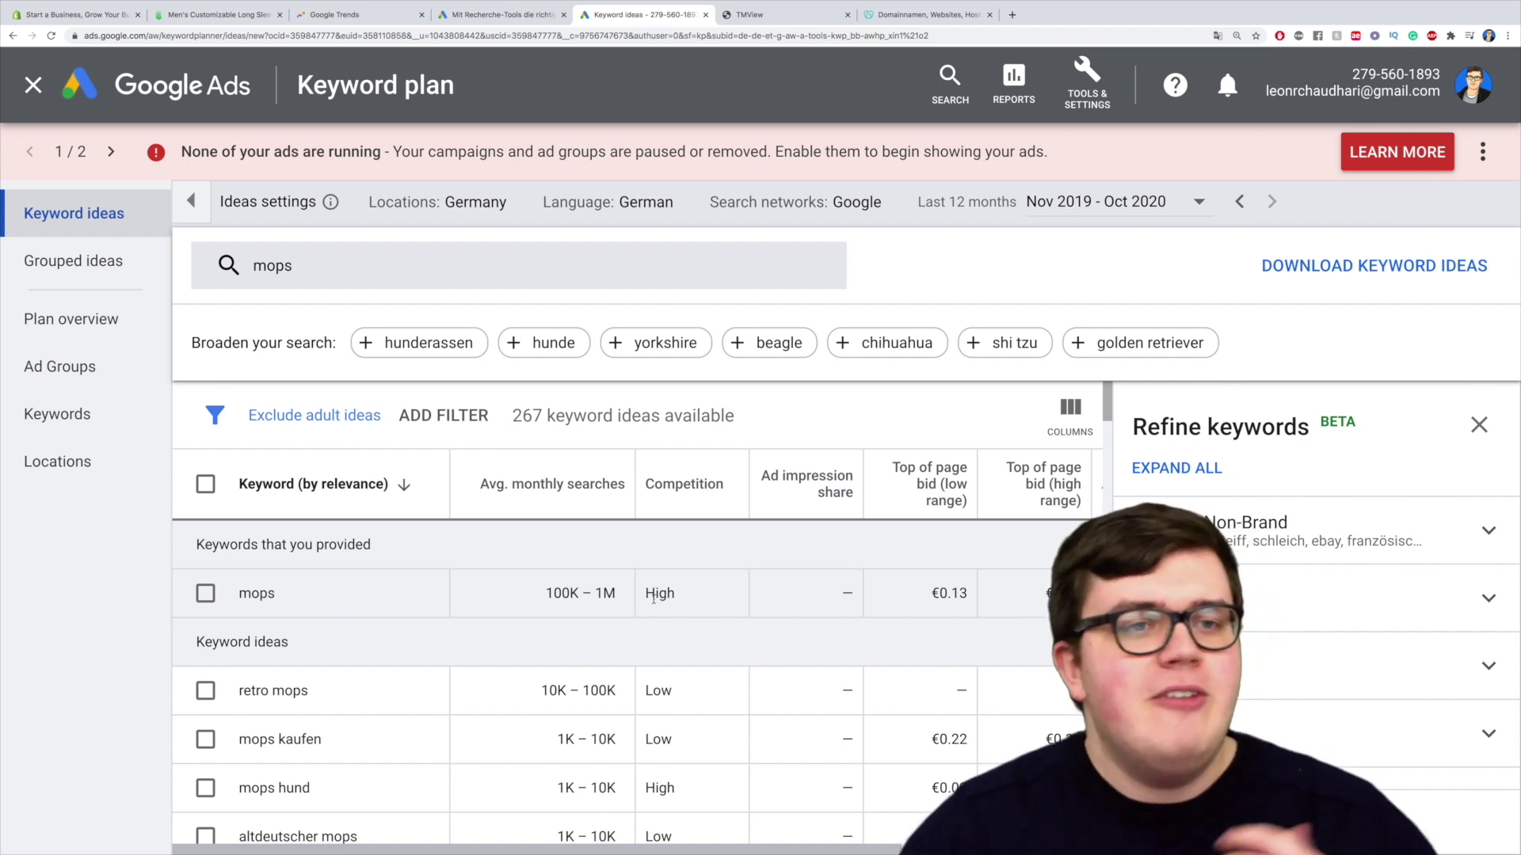
scroll(654, 598, "down", 4)
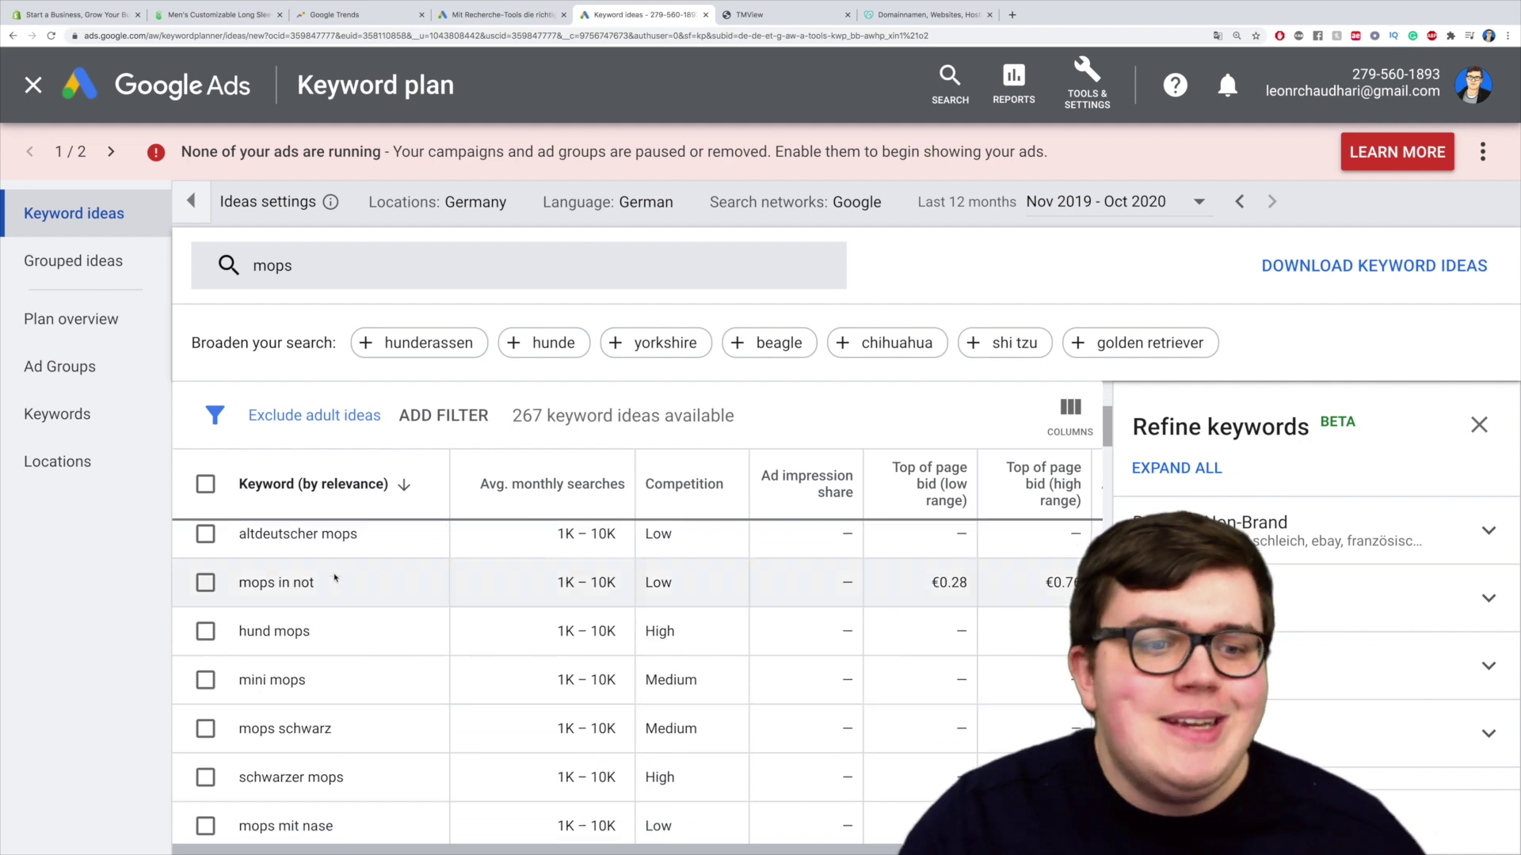
scroll(363, 729, "up", 4)
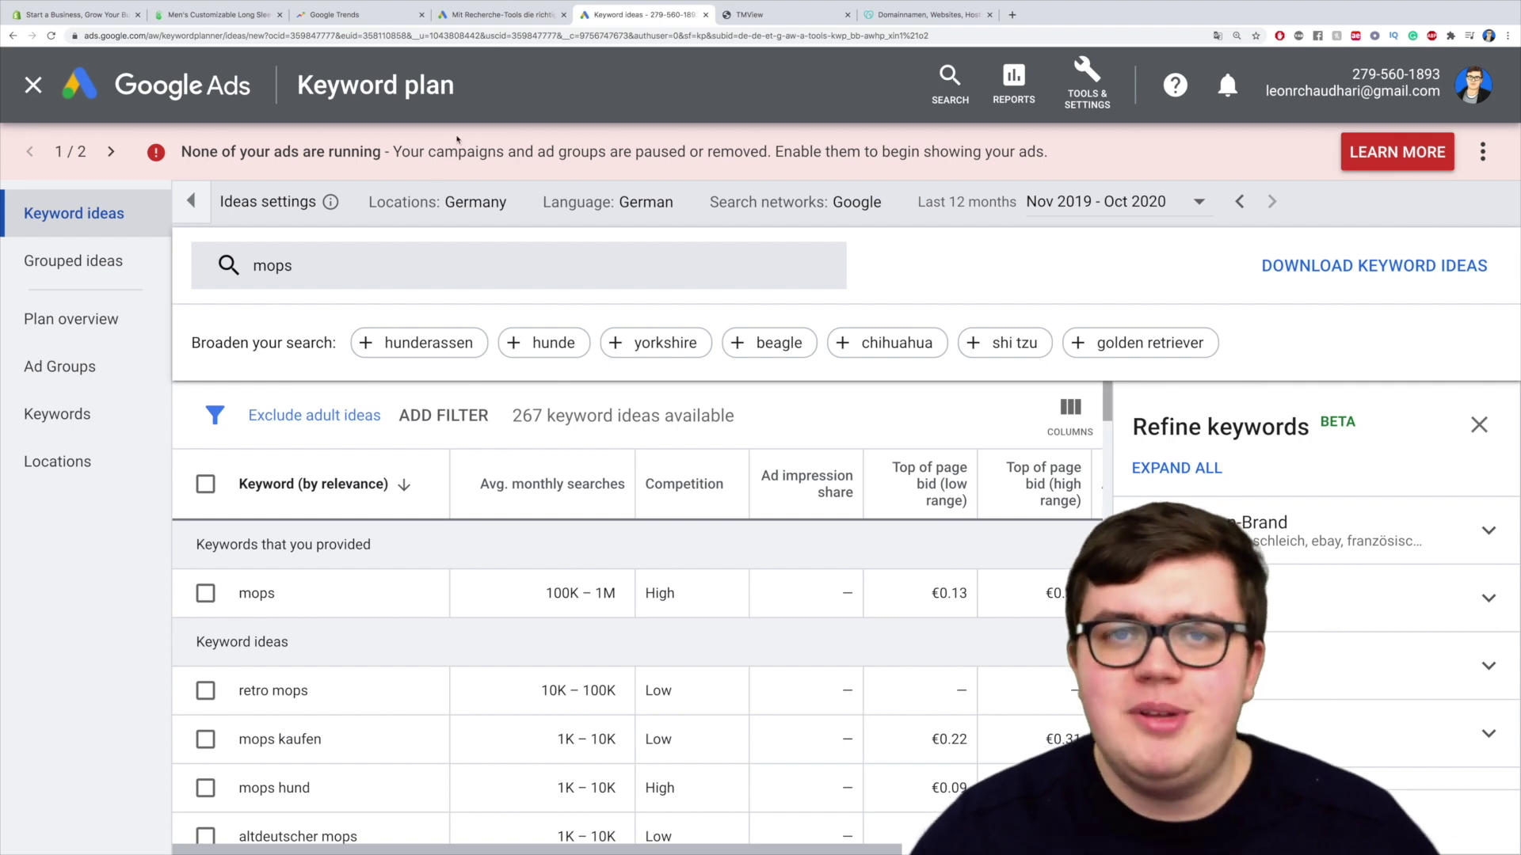
Switch to Google Trends and explore "dackel" as a search term
left_click(366, 14)
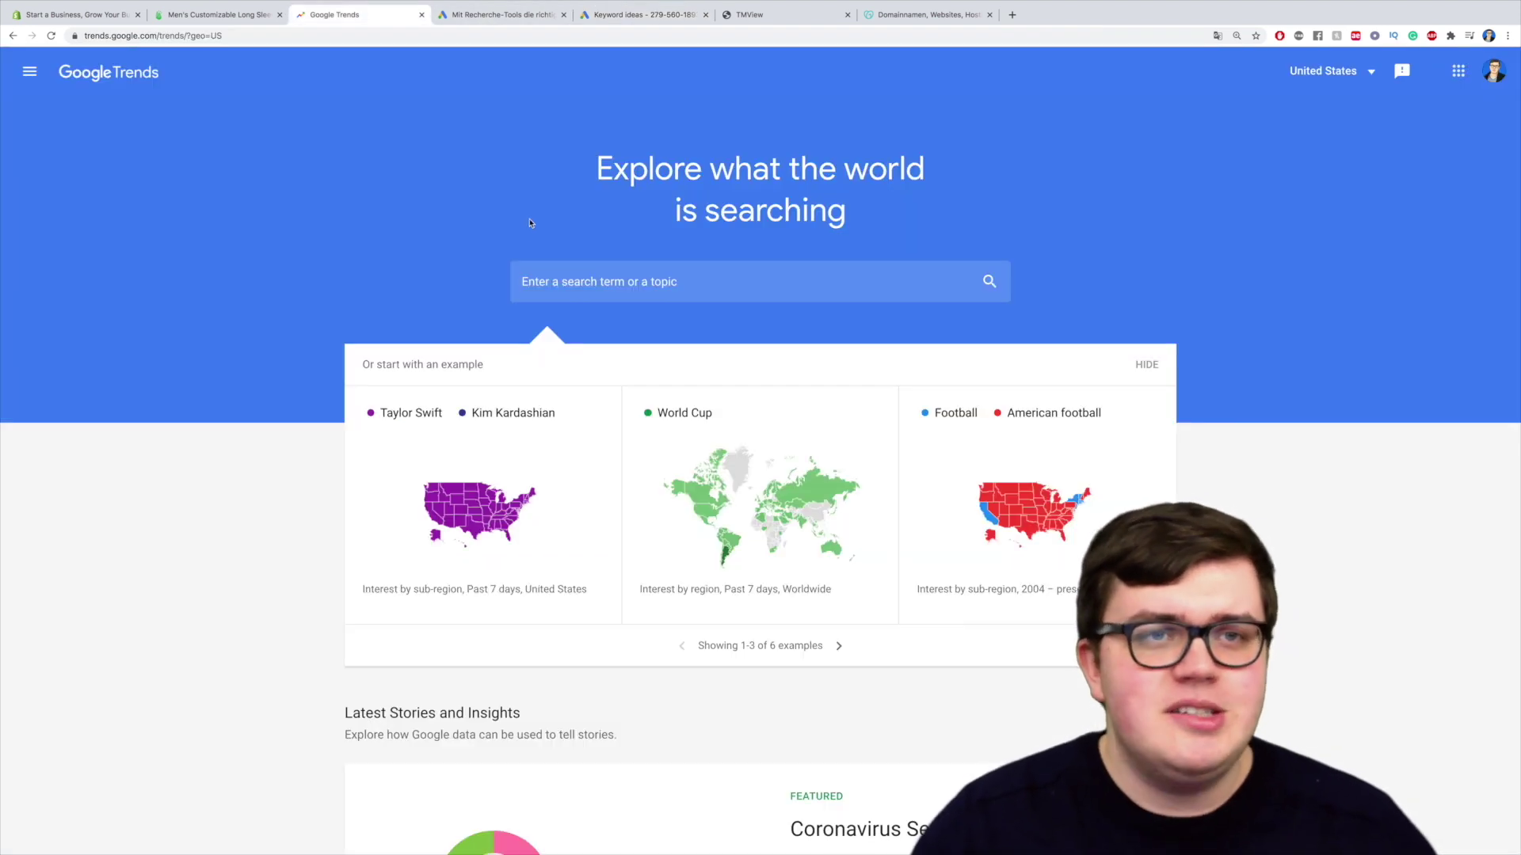
left_click(585, 276)
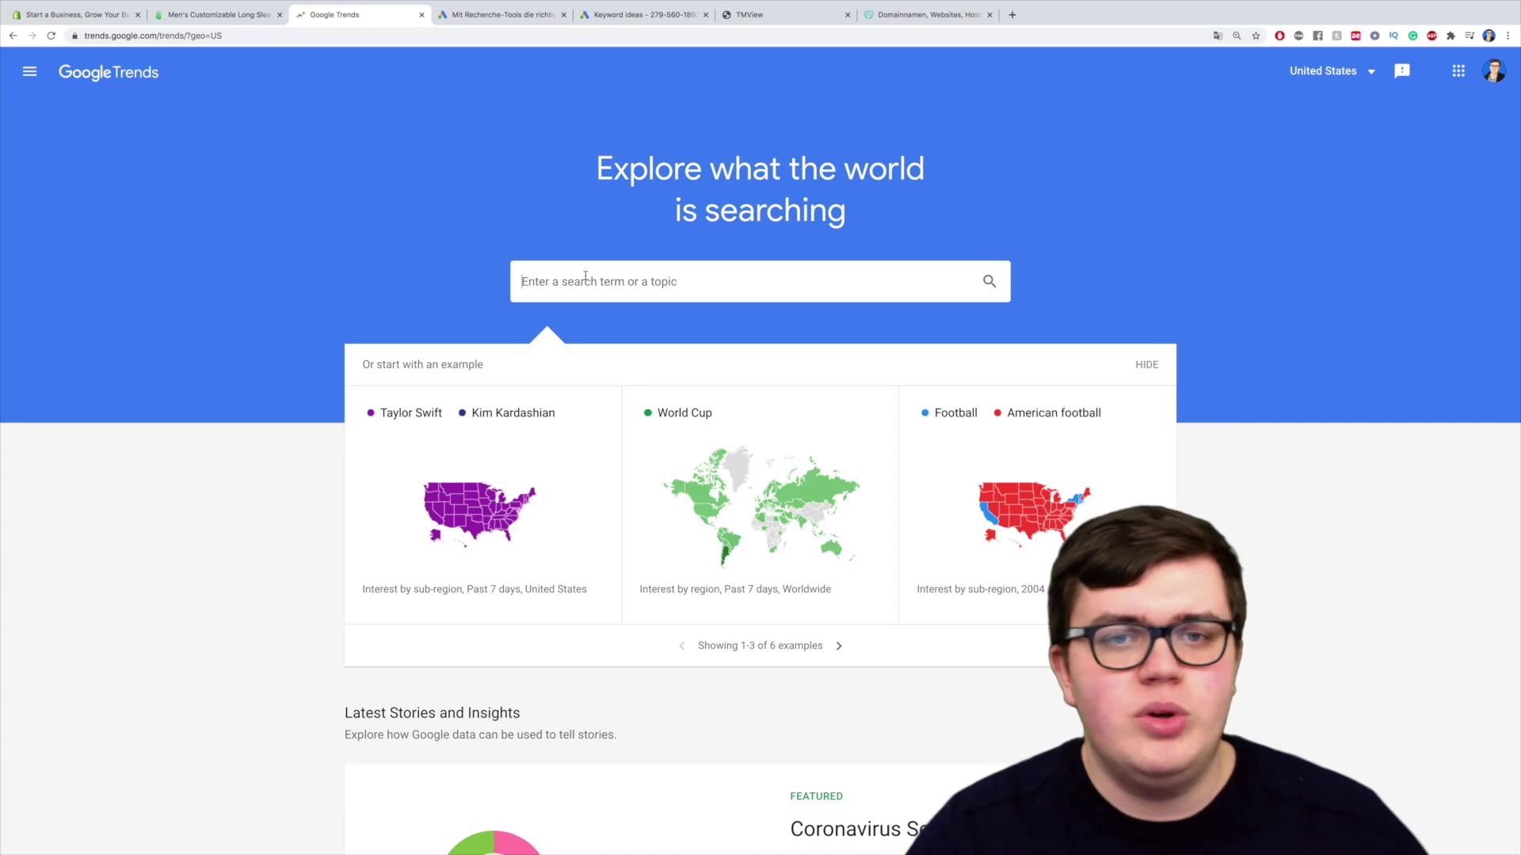
type("dackel")
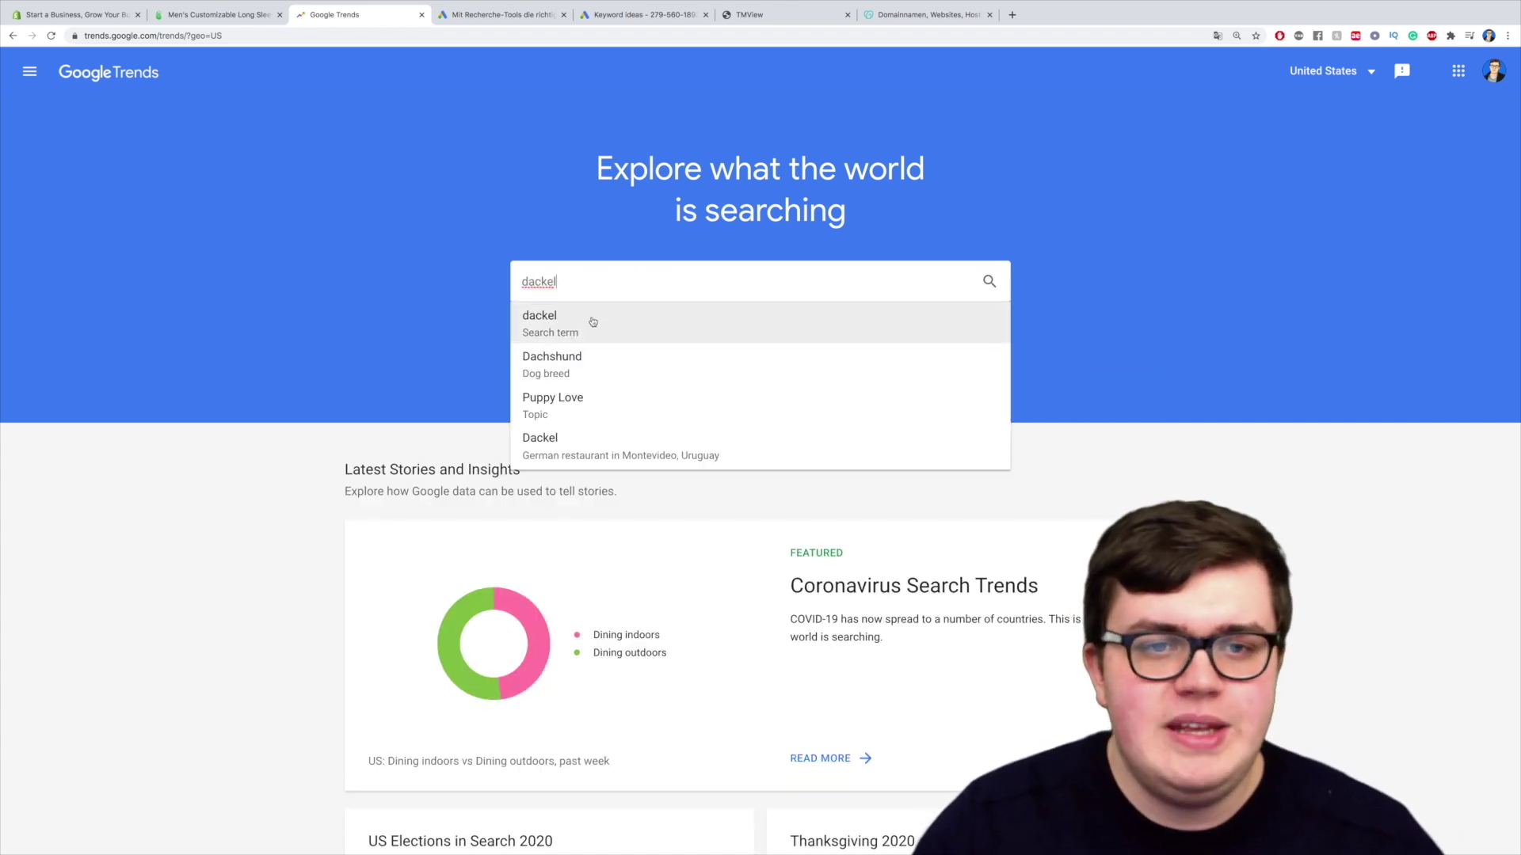
left_click(595, 323)
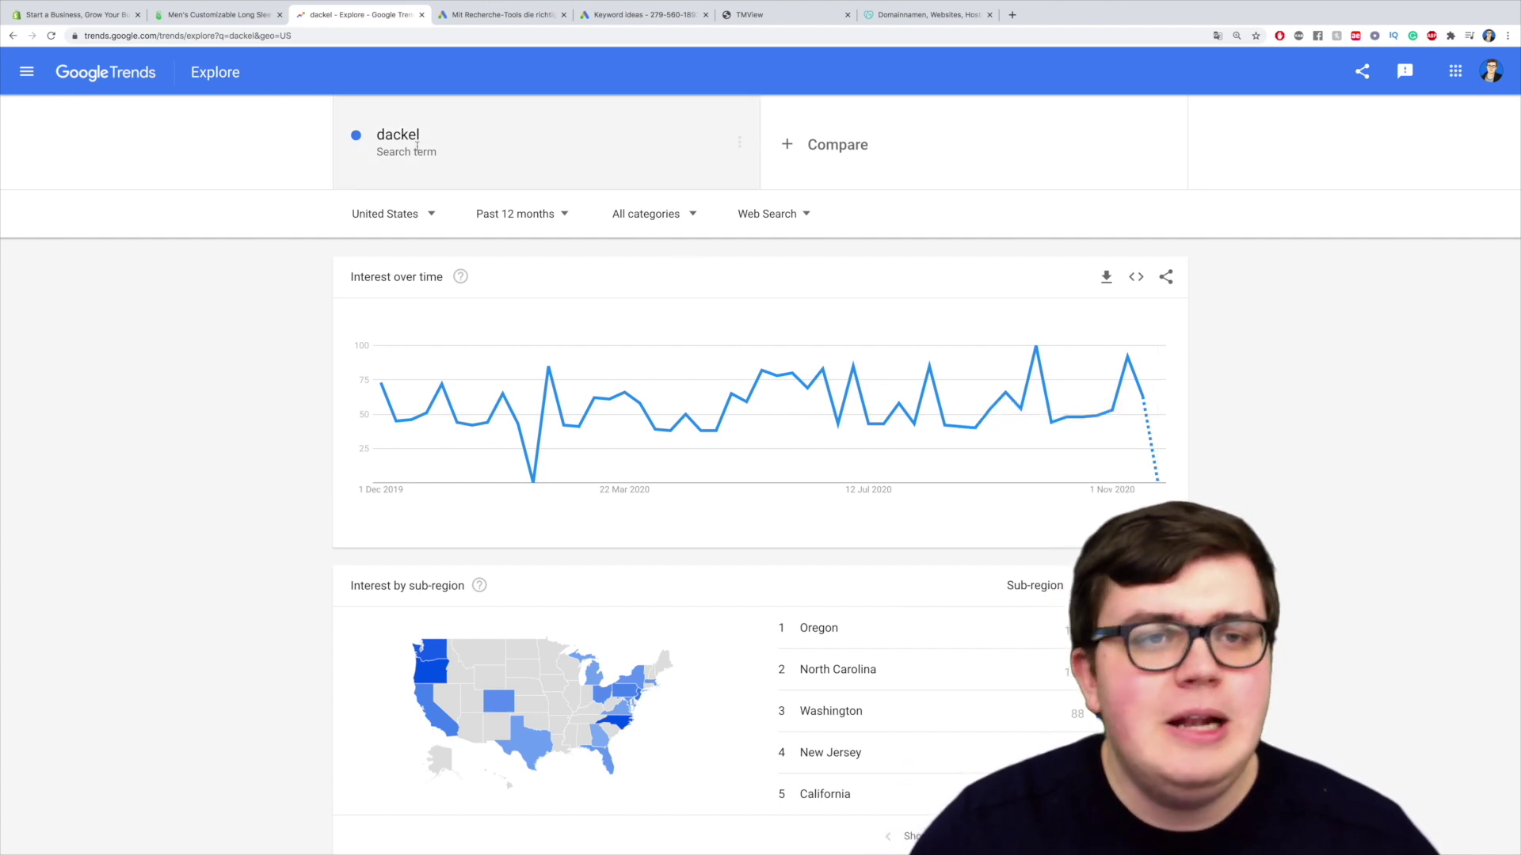
Set the trend's time range to 2004 – present and its region to Germany
left_click(543, 218)
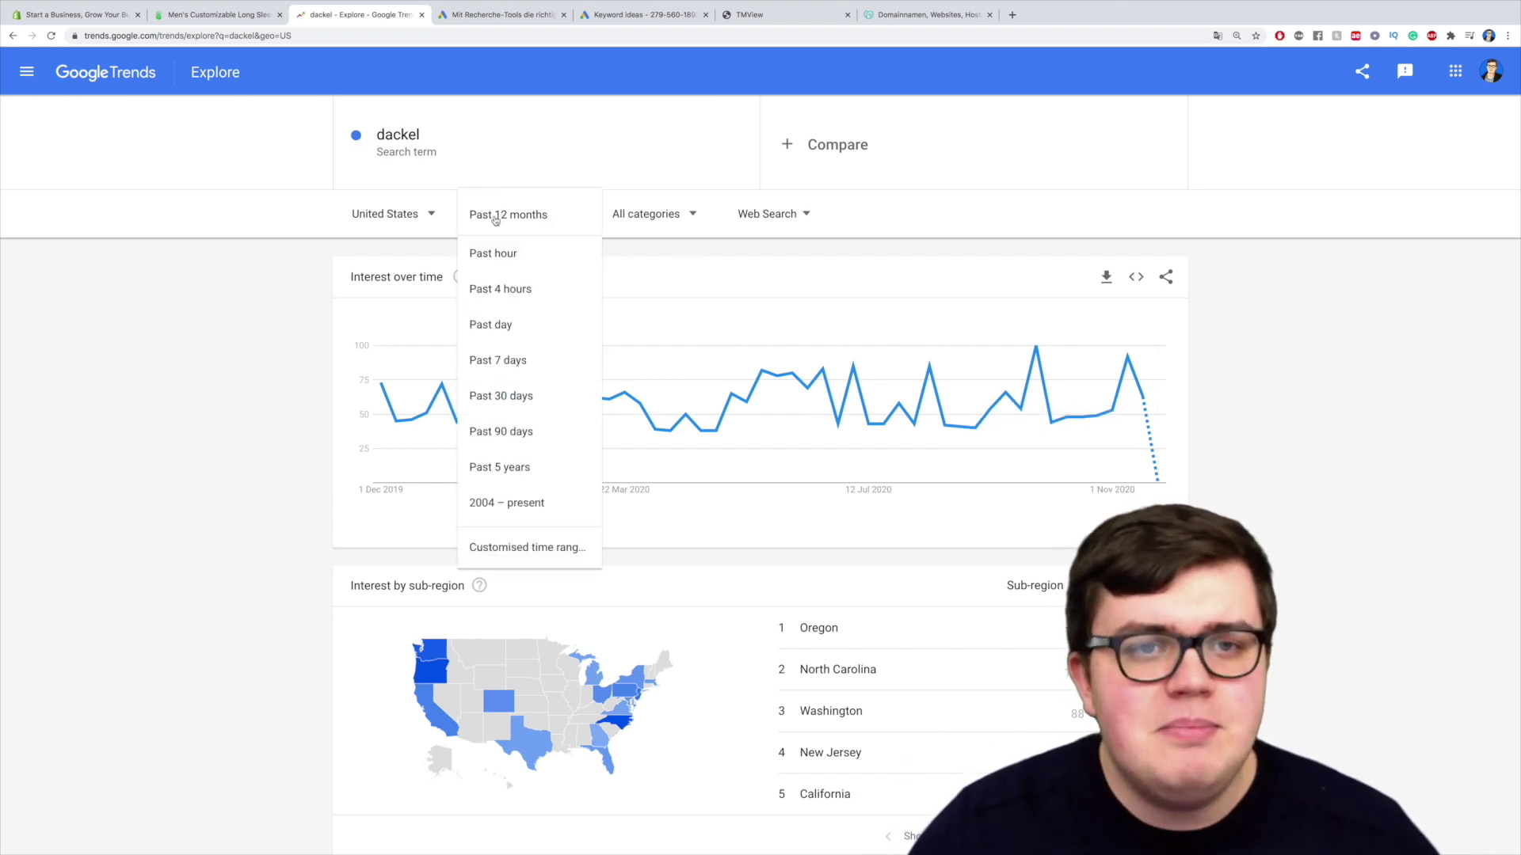
left_click(513, 517)
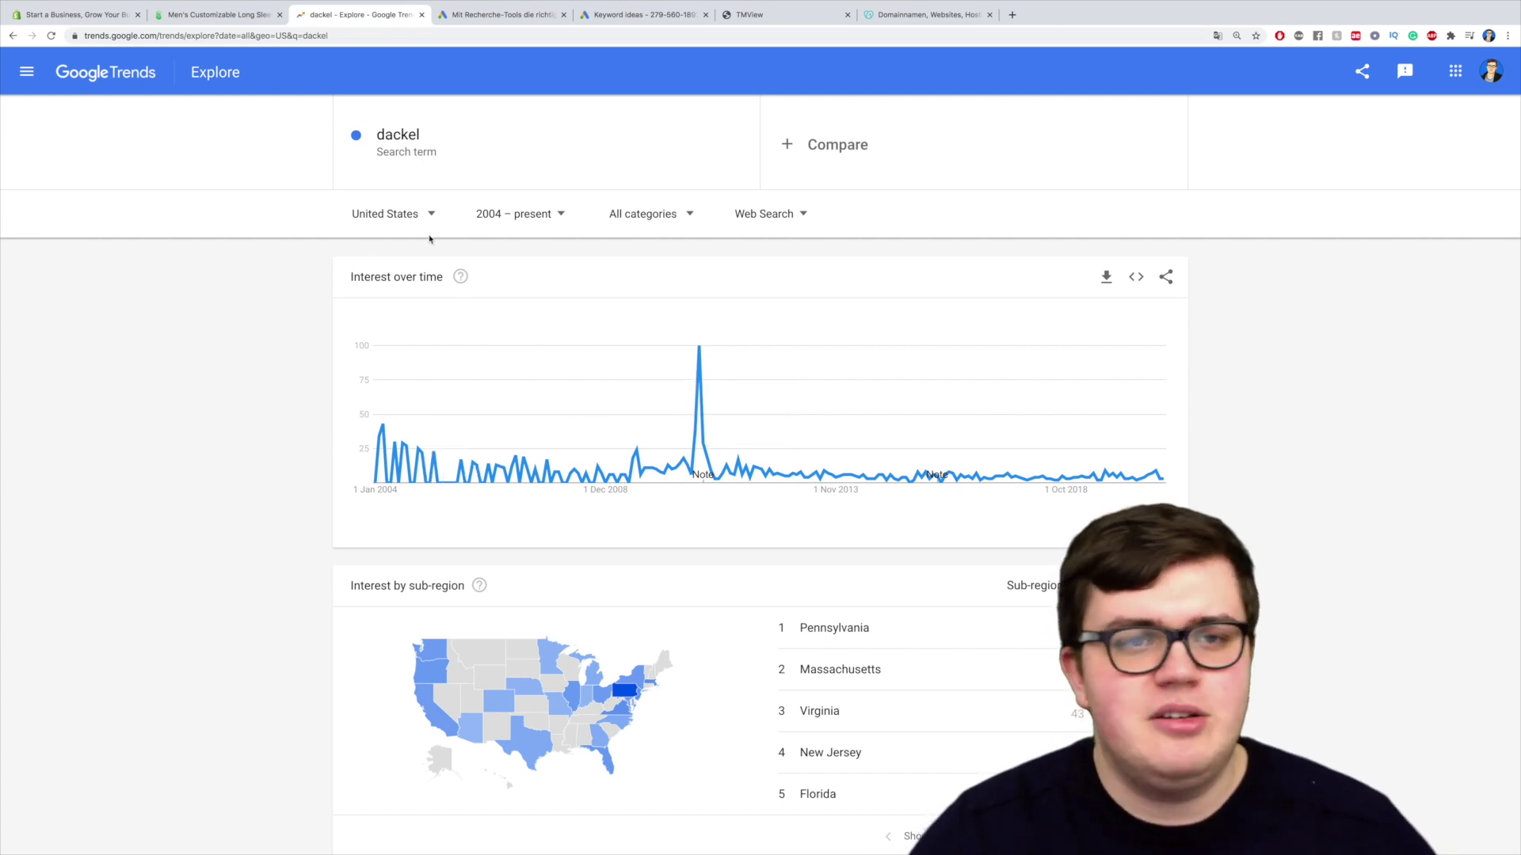
left_click(399, 214)
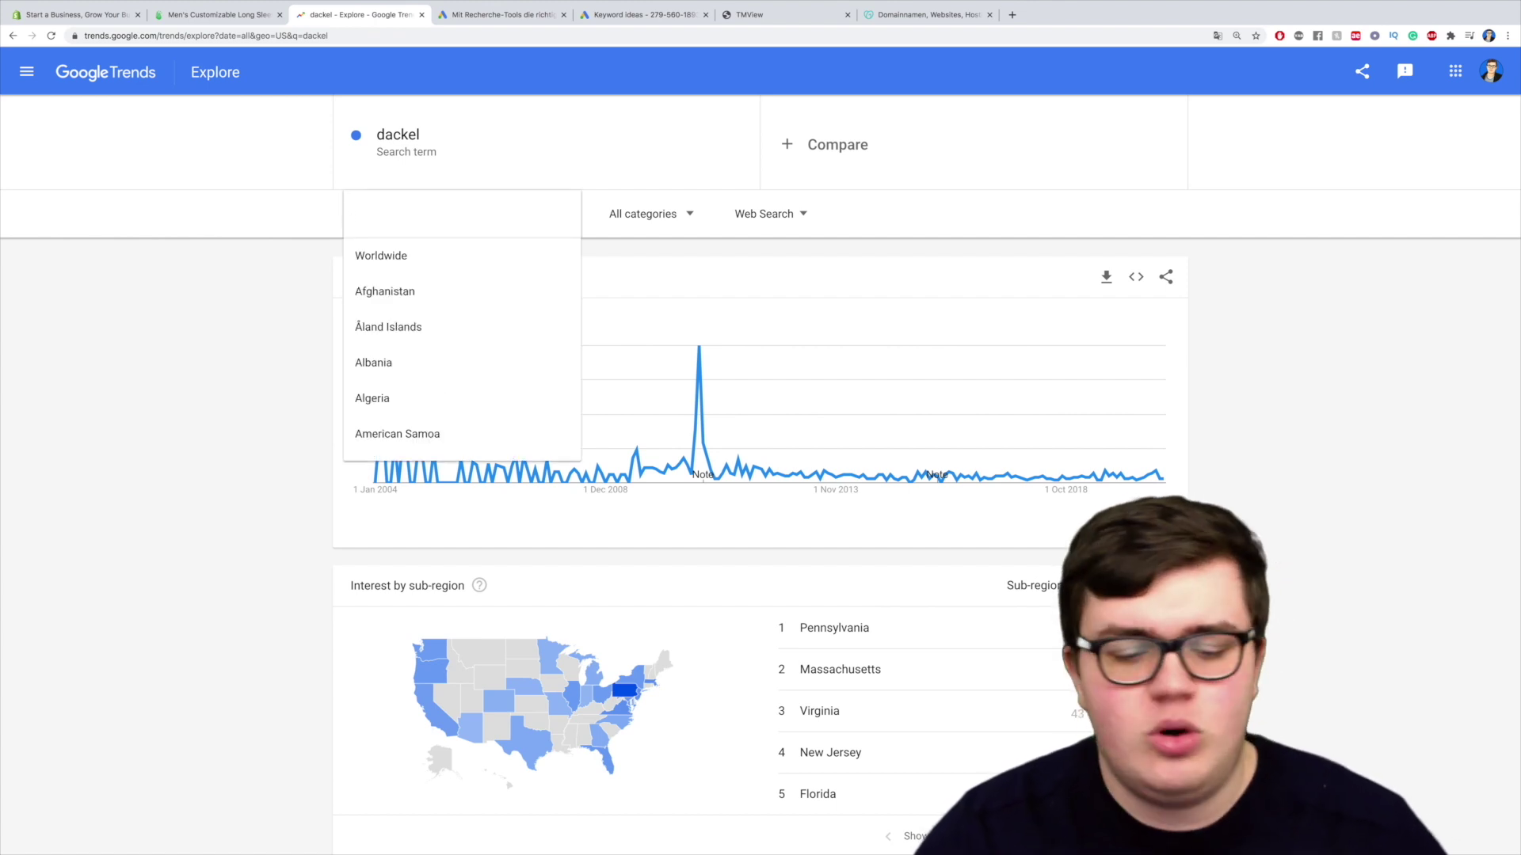
type("deut")
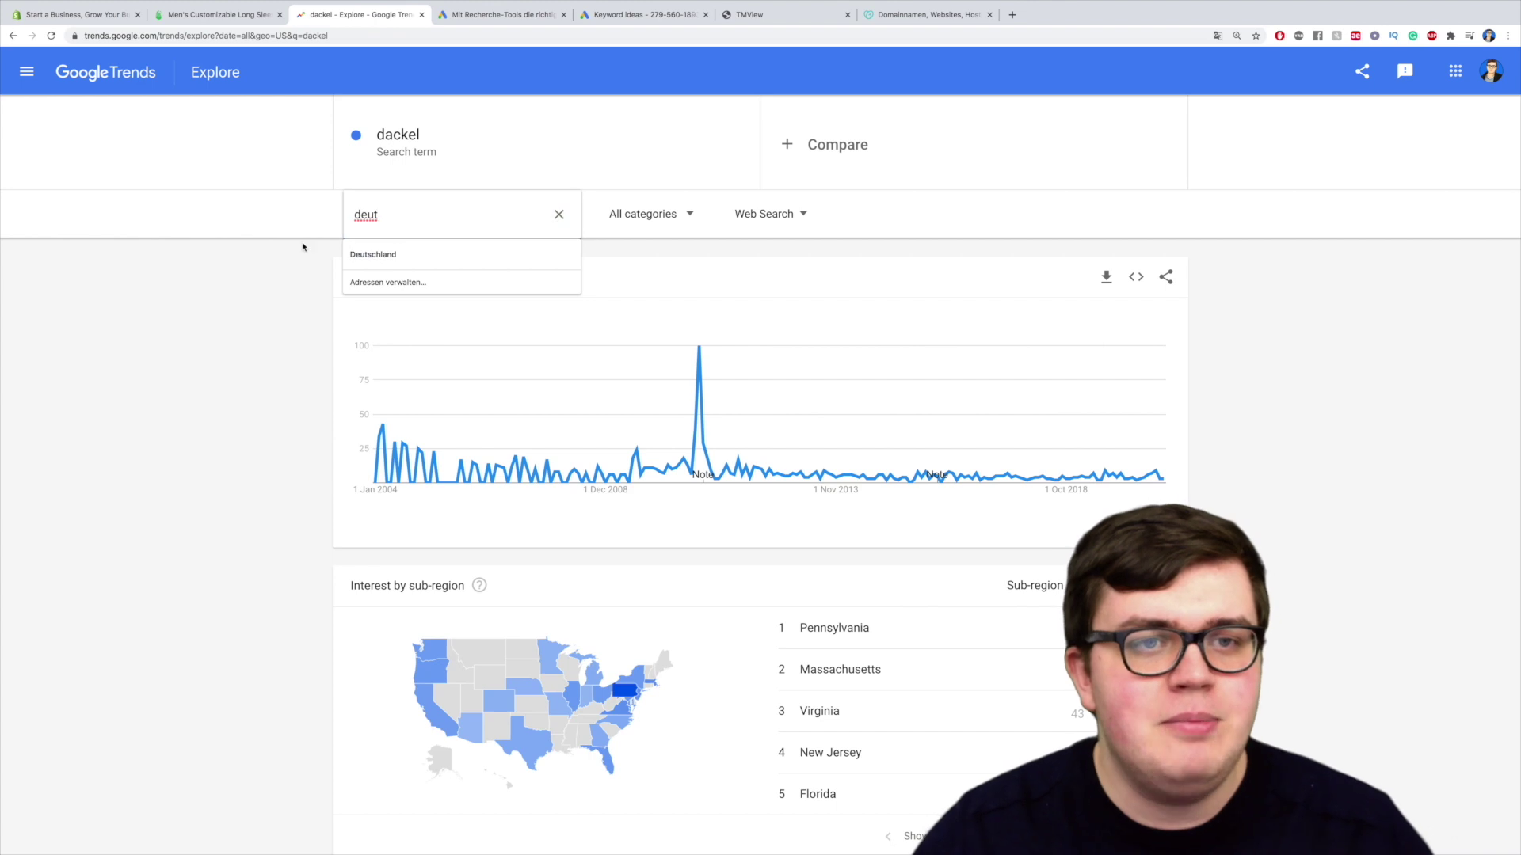
key("BackSpace")
key("BackSpace")
key("BackSpace")
key("BackSpace")
type("germany")
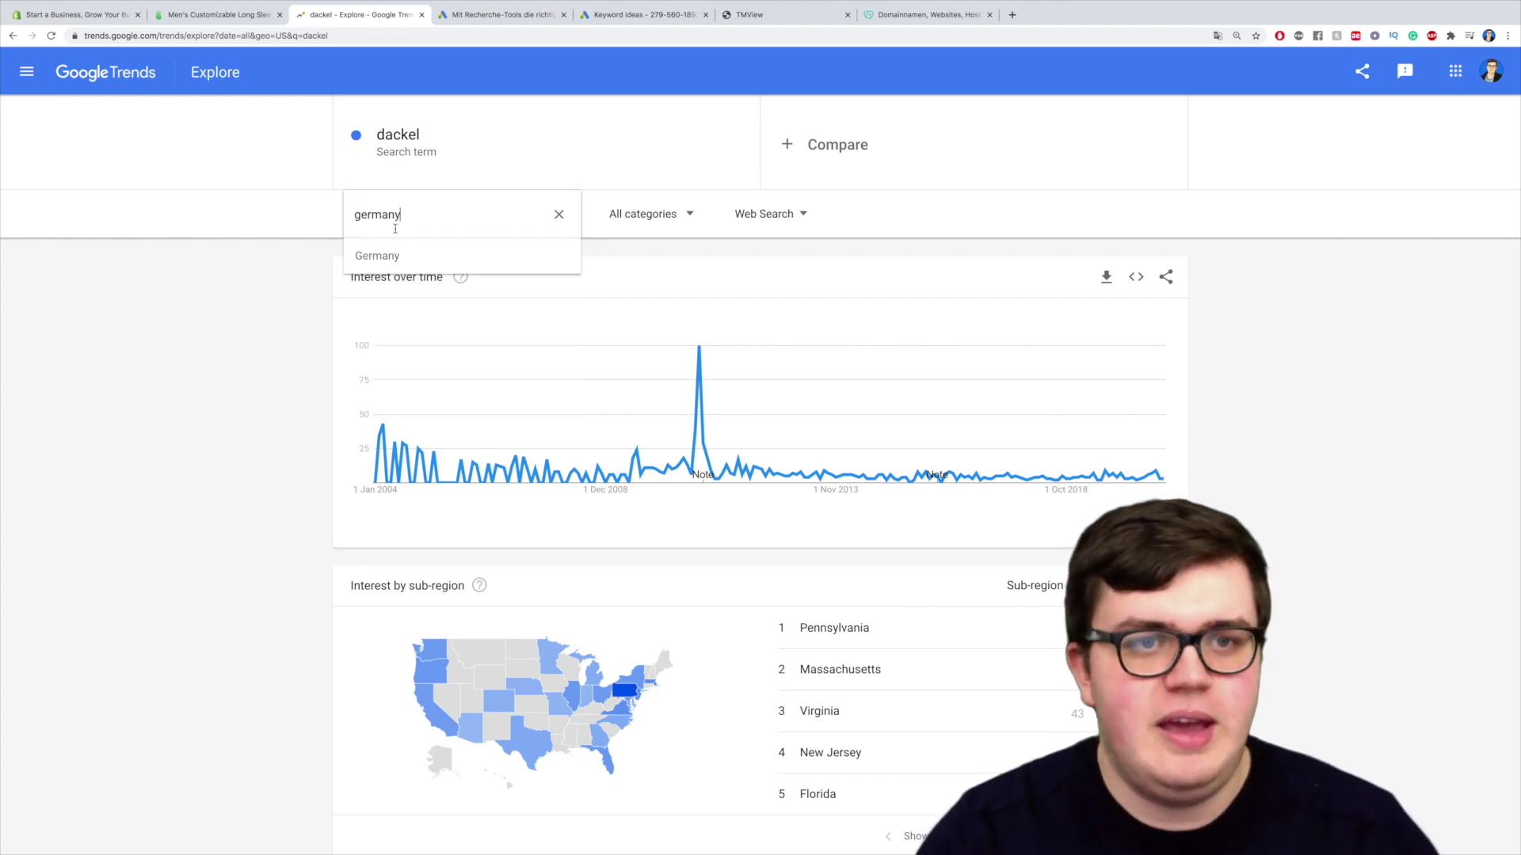
left_click(375, 254)
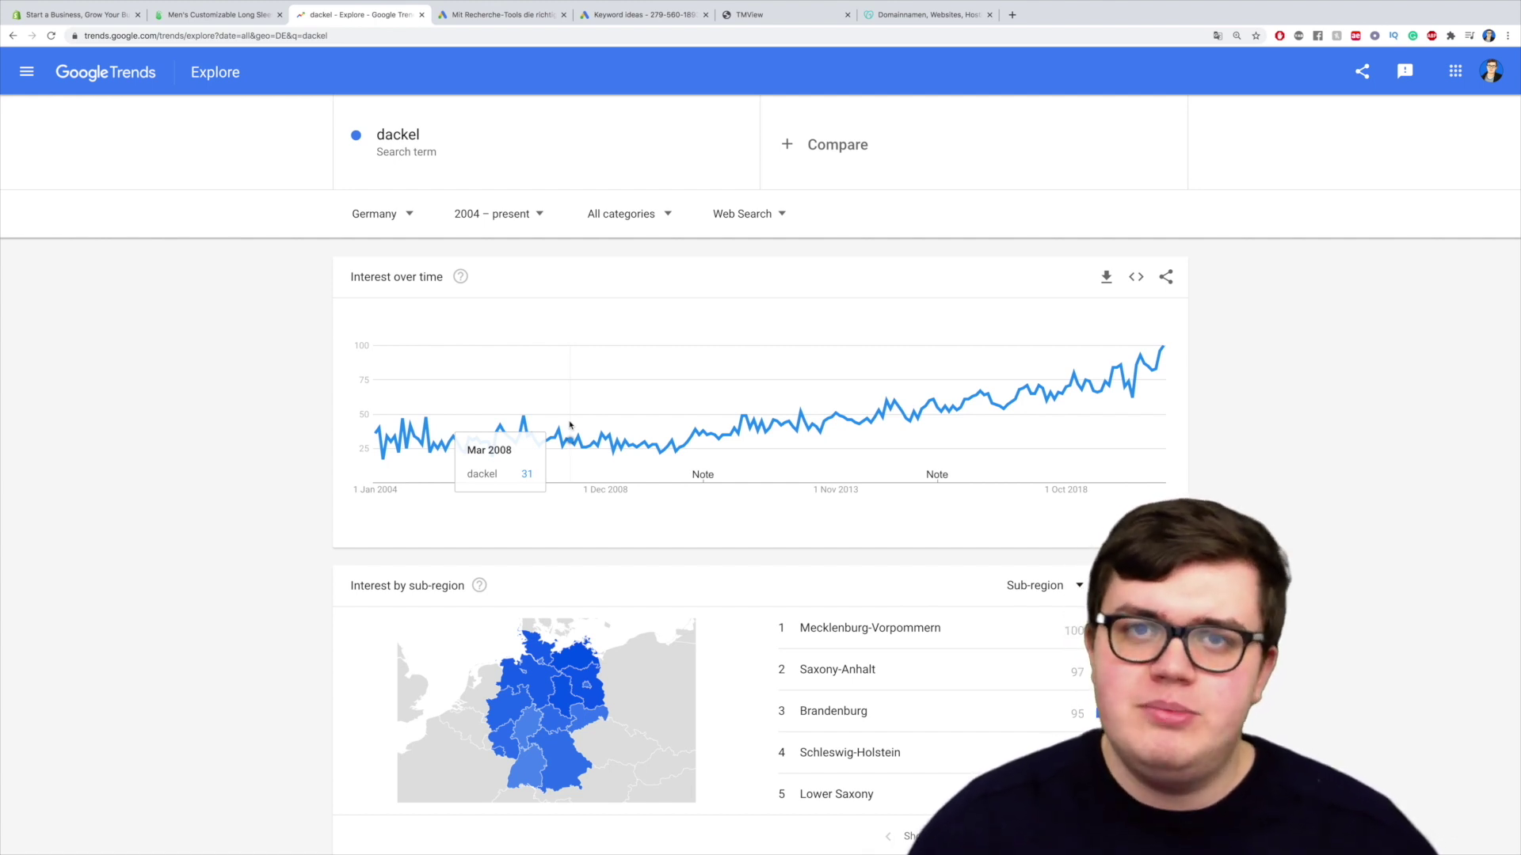
Add "mops" as a comparison search term to "dackel" and examine the latest interest values of both
left_click(838, 146)
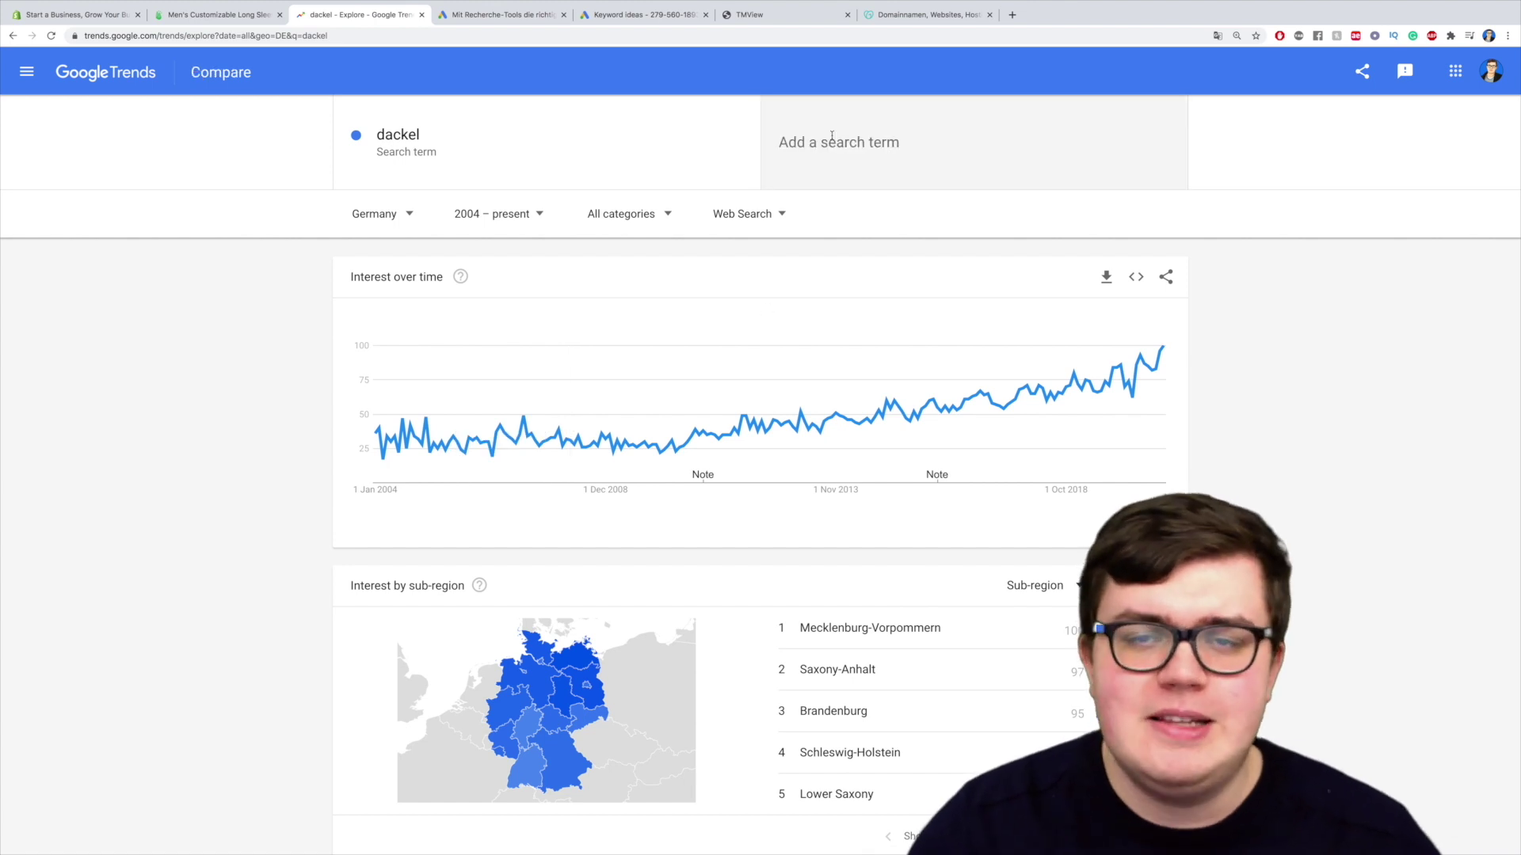
type("mops")
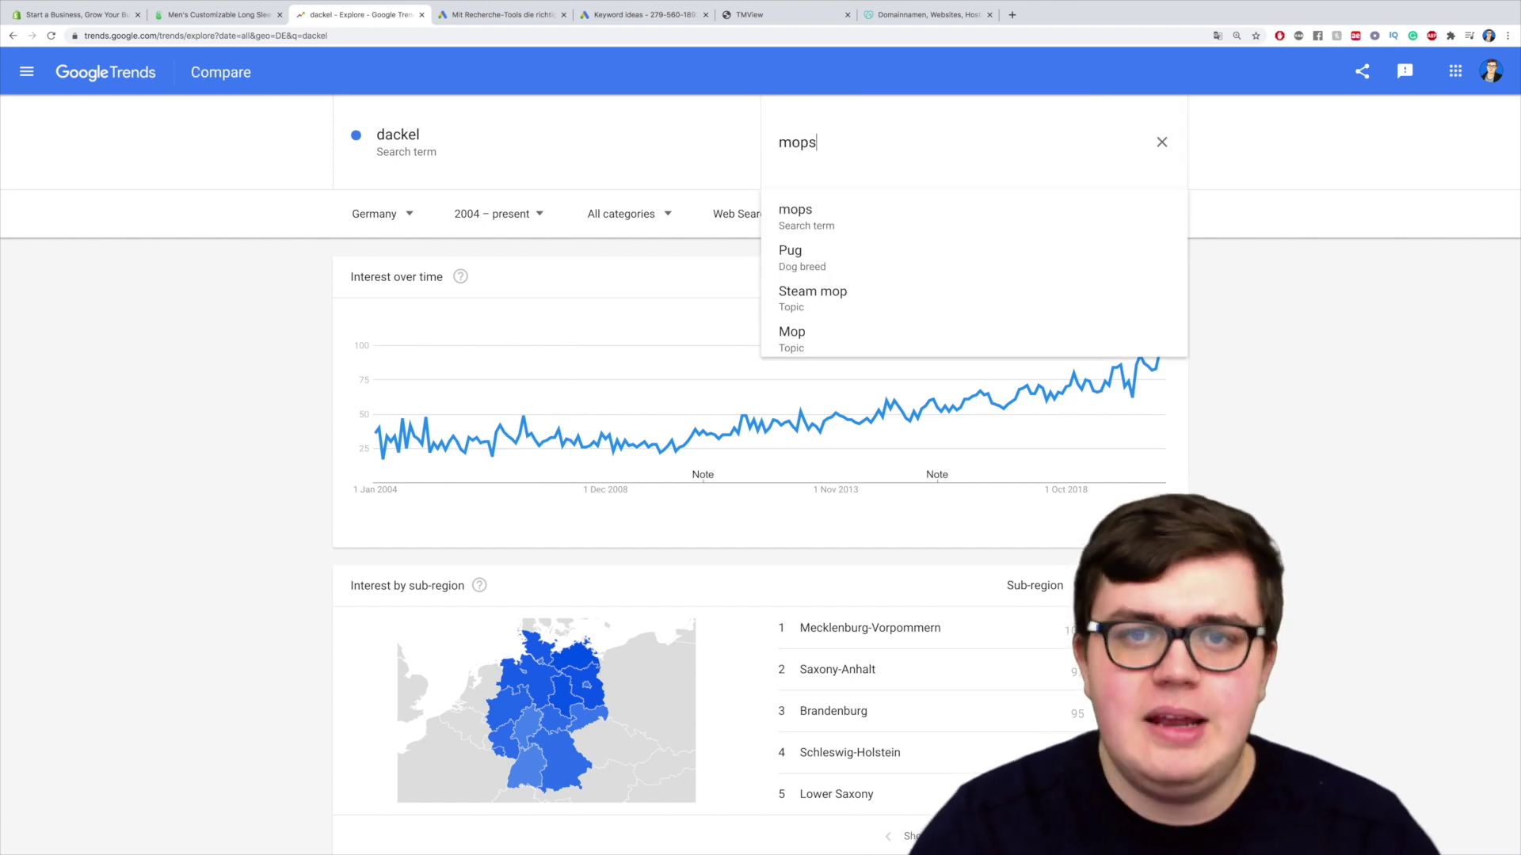
left_click(827, 216)
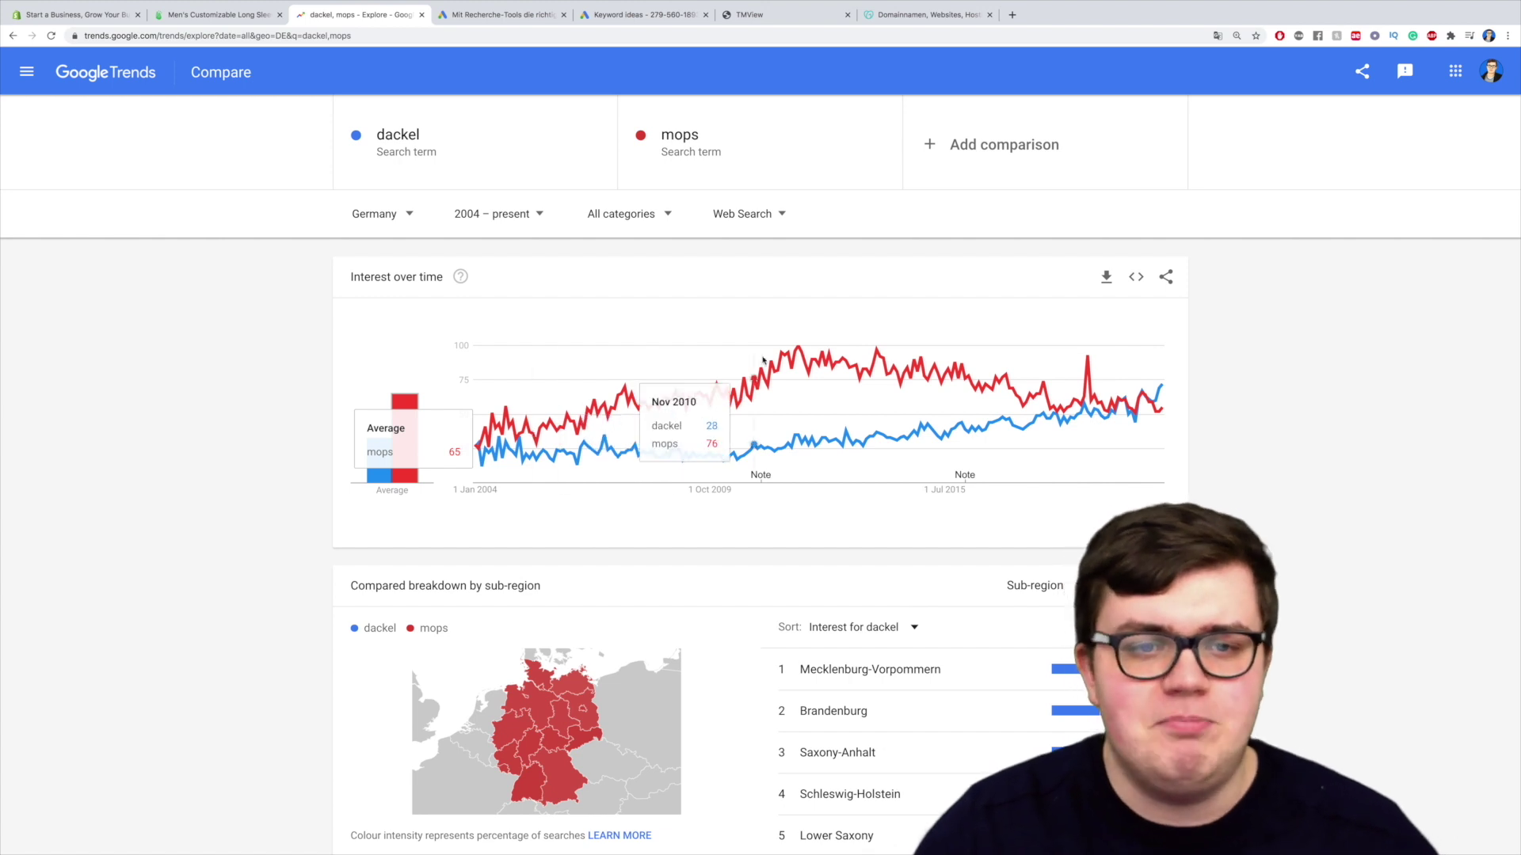
scroll(1191, 400, "up", 10)
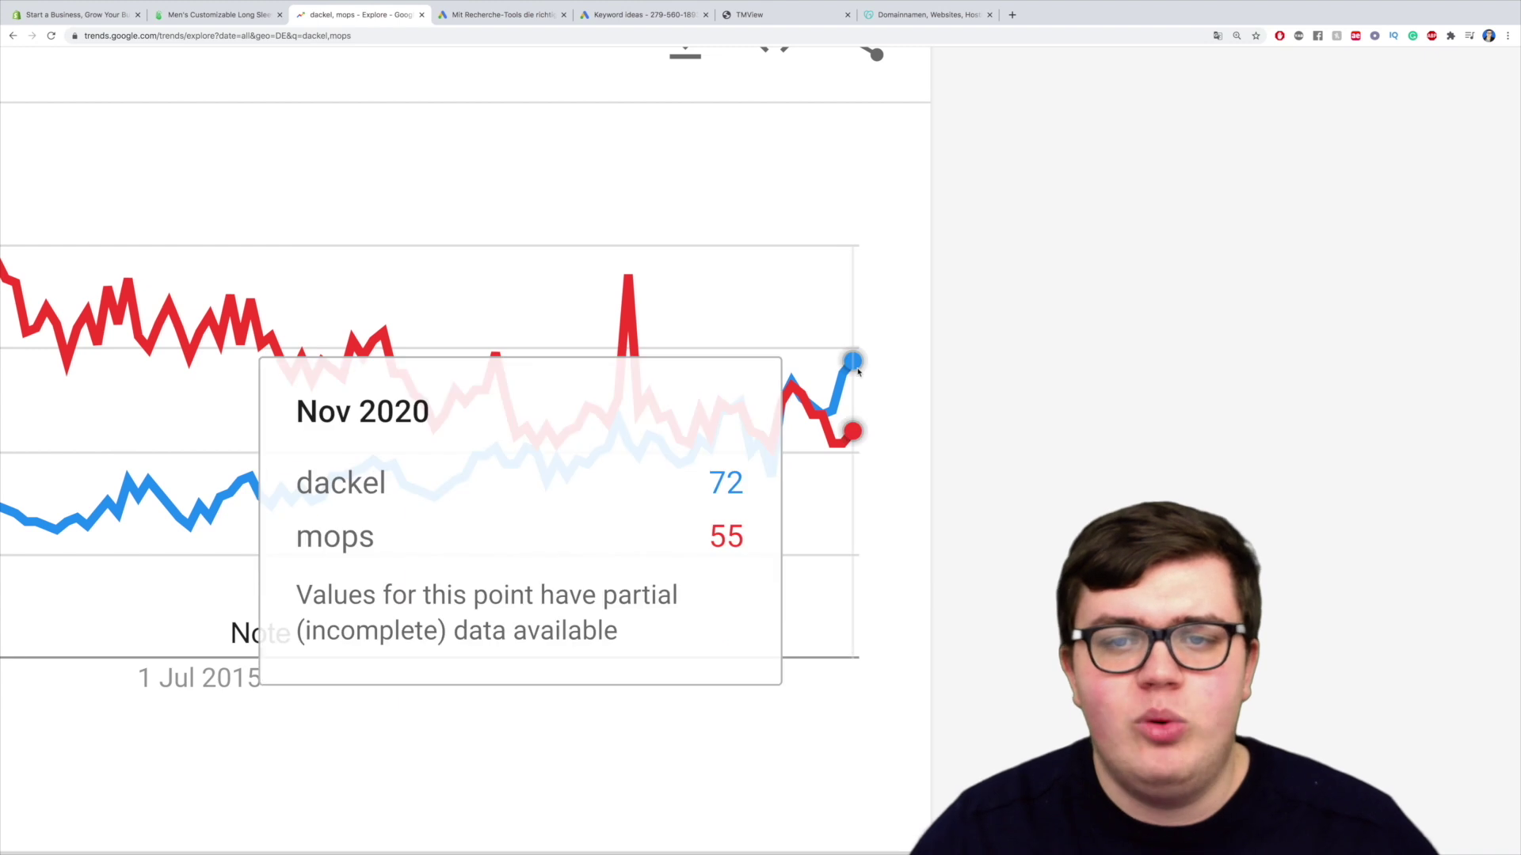
scroll(858, 371, "down", 10)
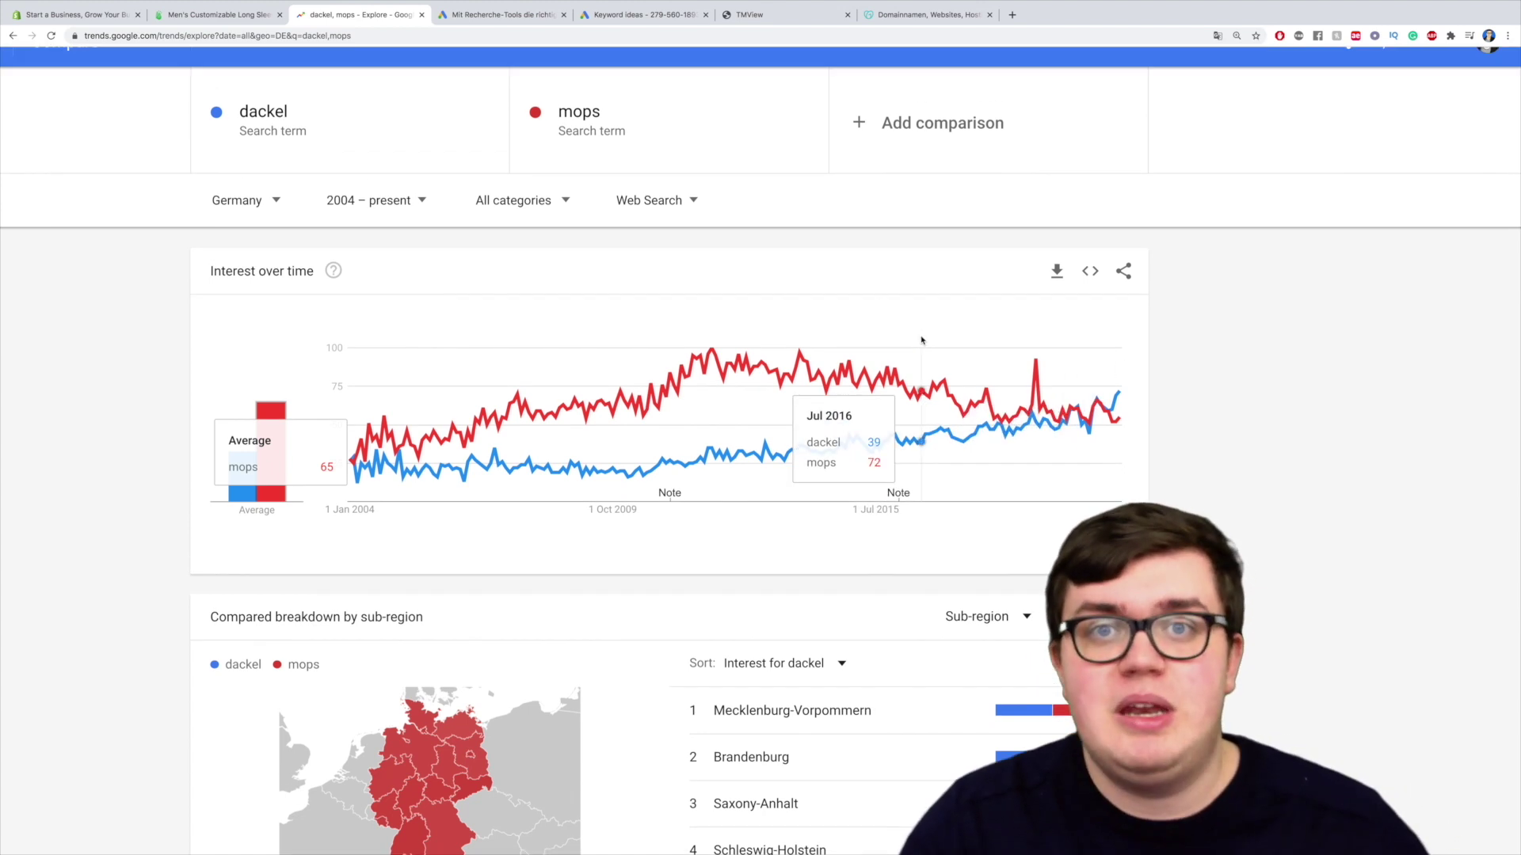
Add "pudel" as a third search term to the trend comparison
scroll(911, 317, "up", 2)
left_click(935, 156)
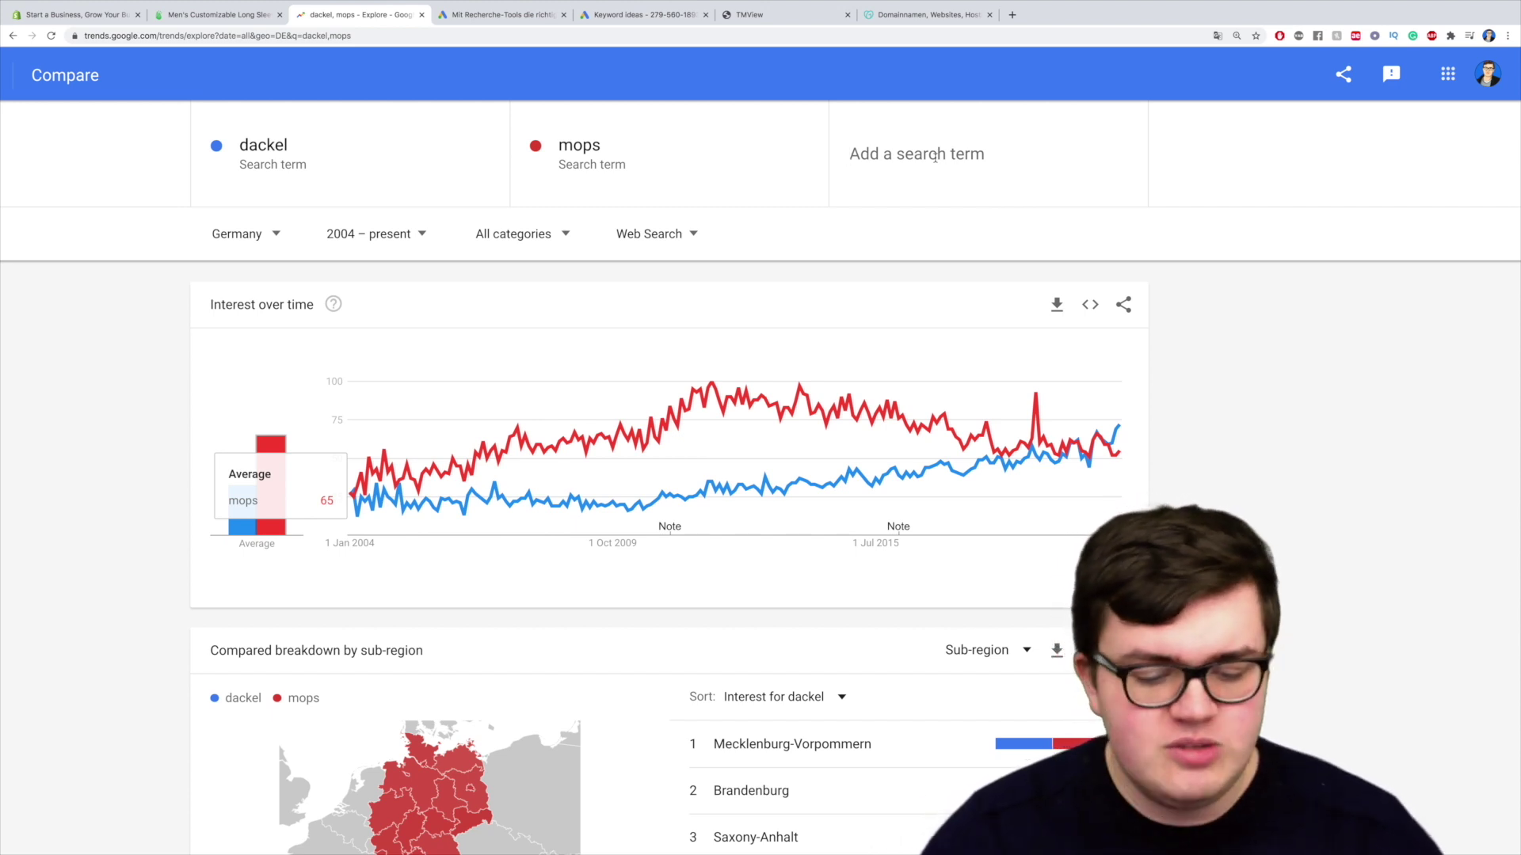
type("pudel")
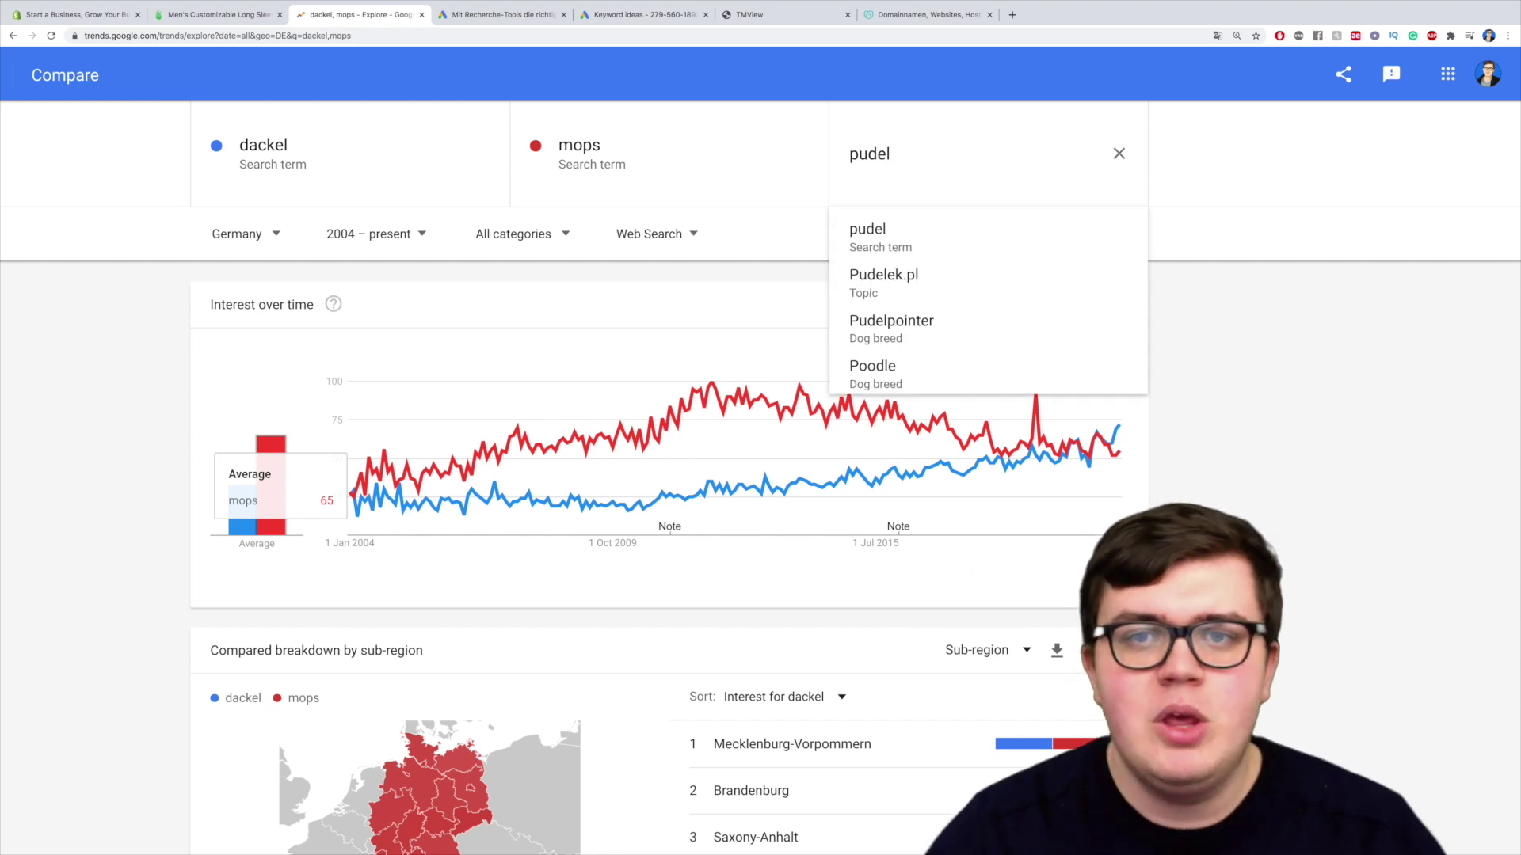
left_click(923, 239)
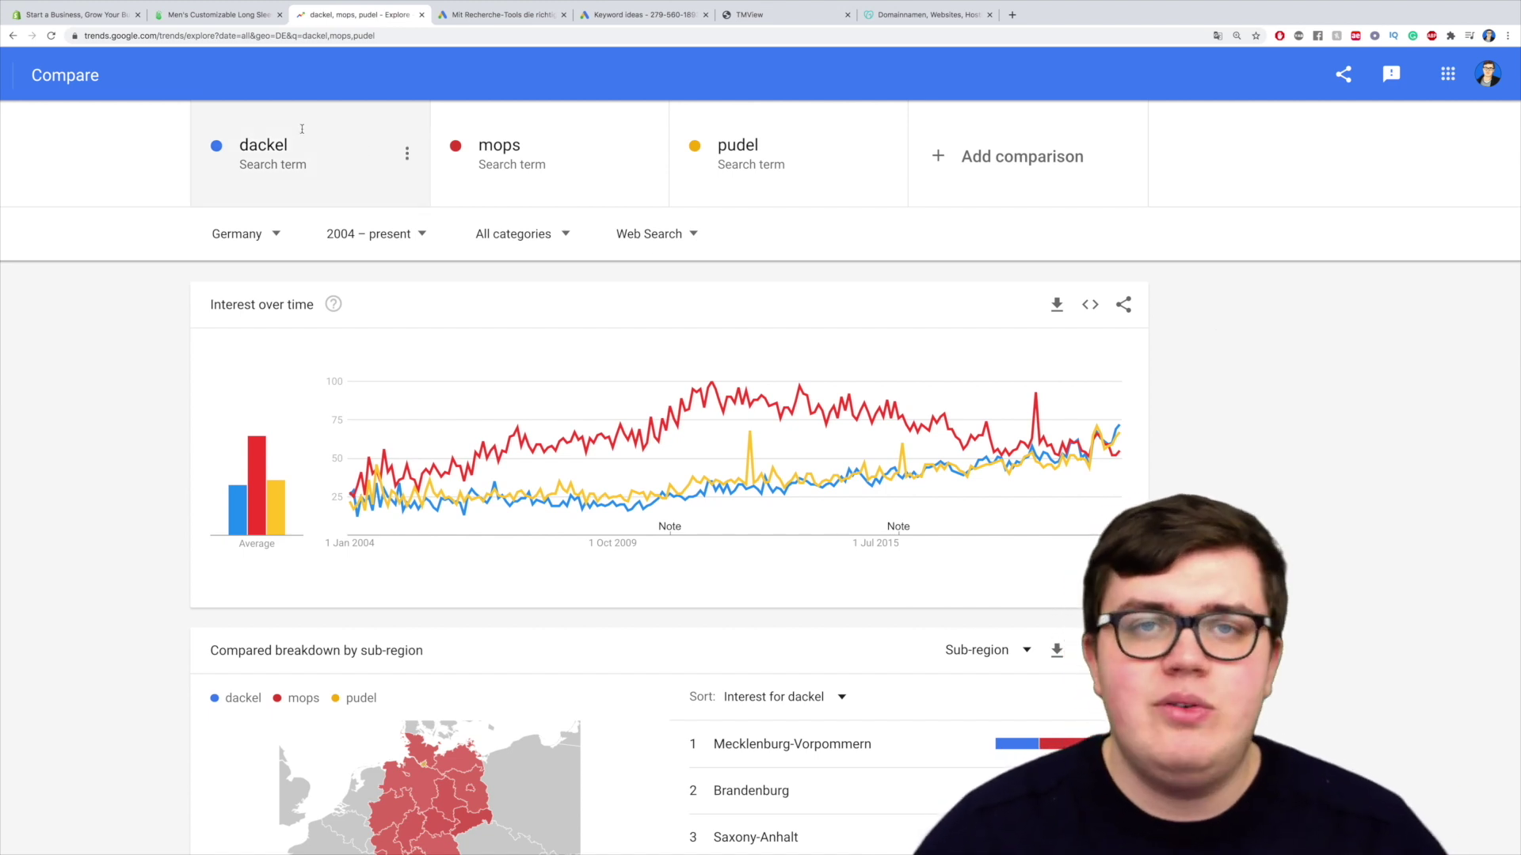
left_click(107, 16)
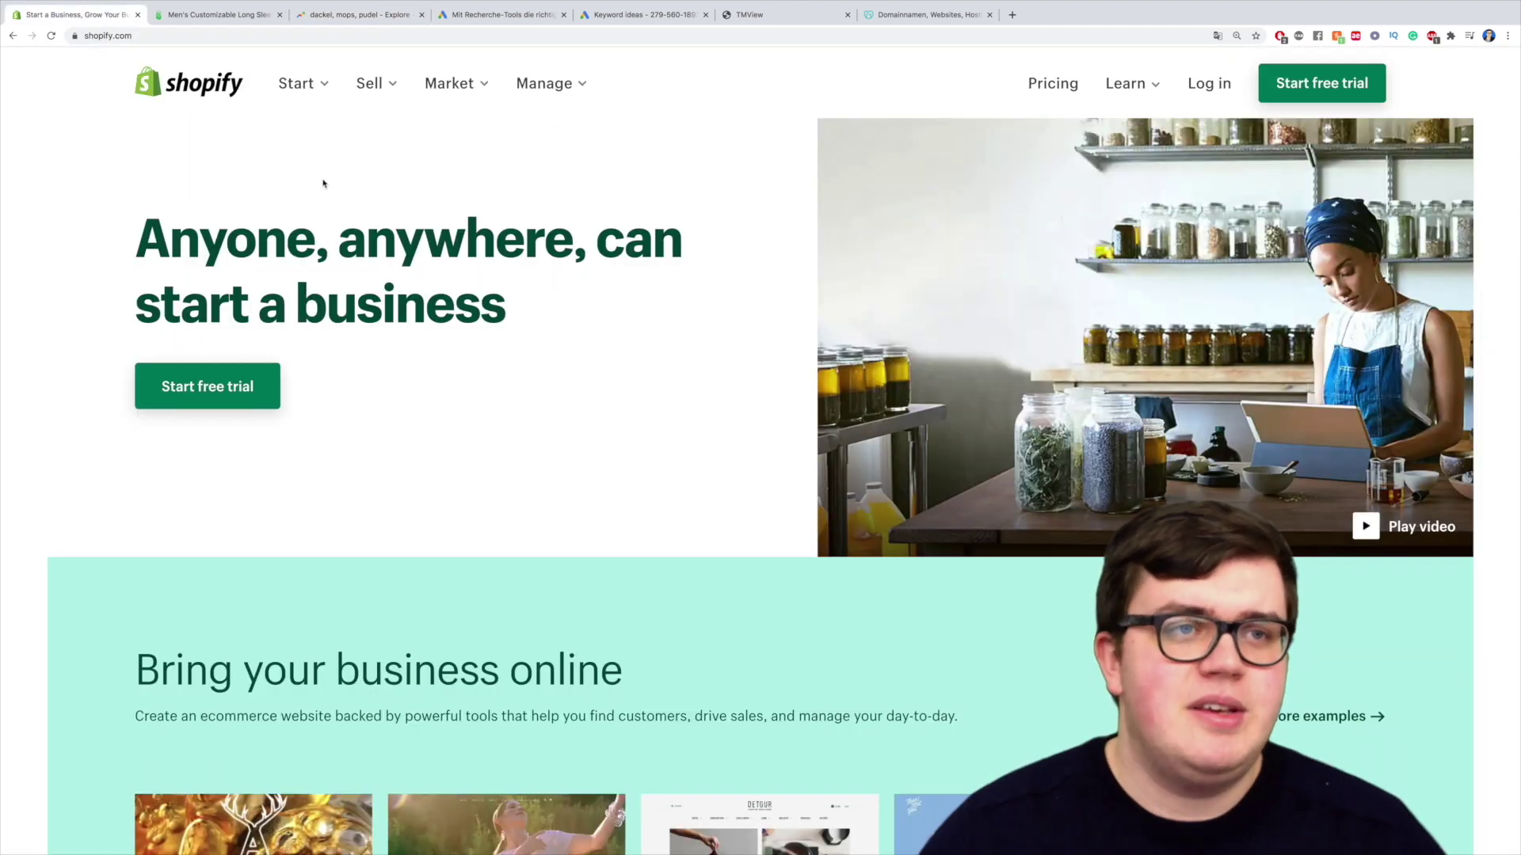
left_click(218, 16)
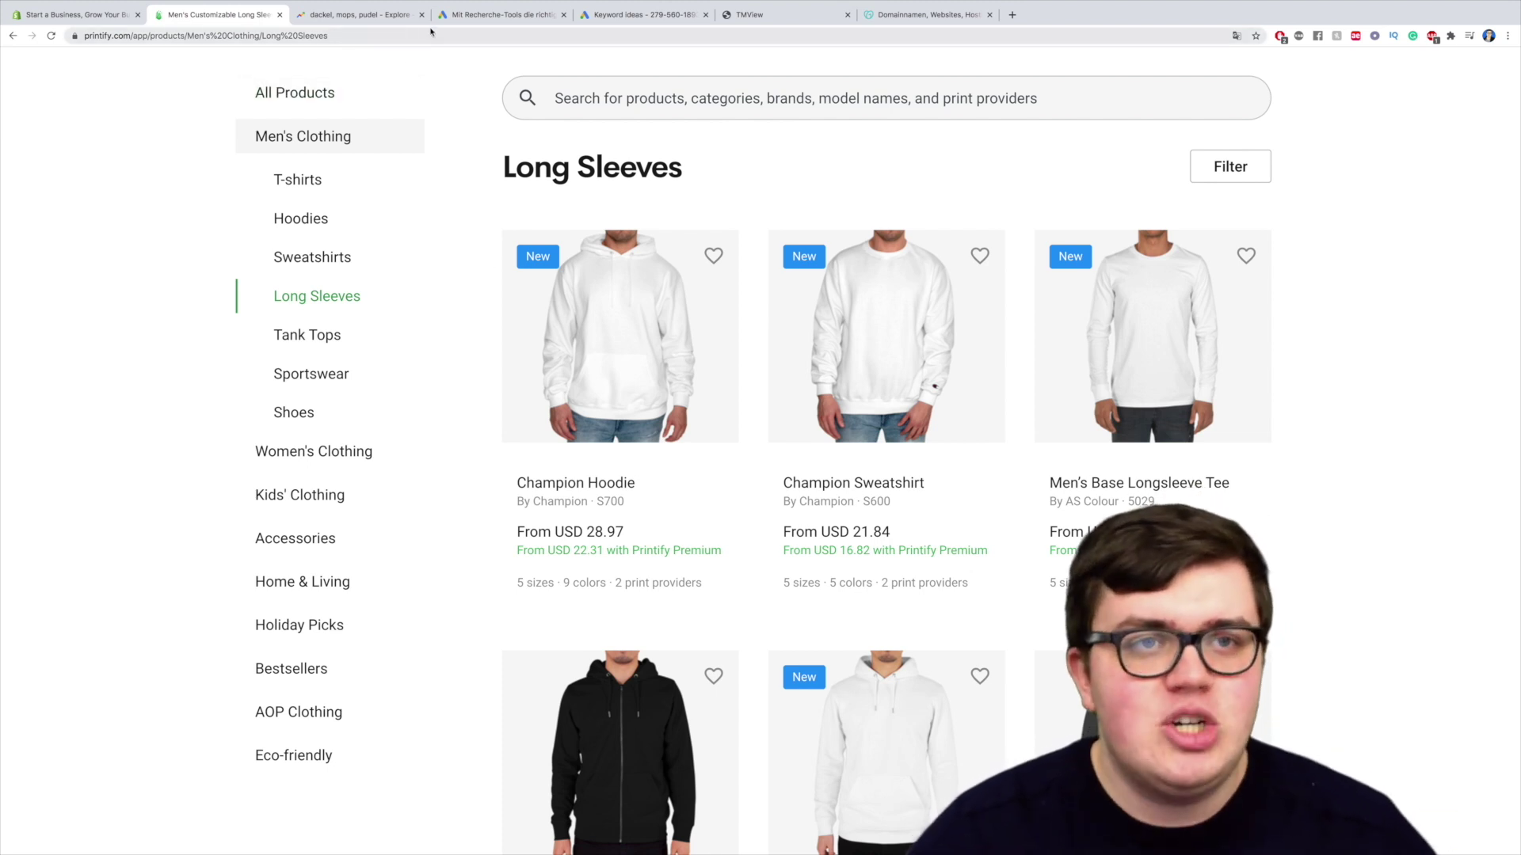
left_click(457, 18)
scroll(602, 243, "up", 2)
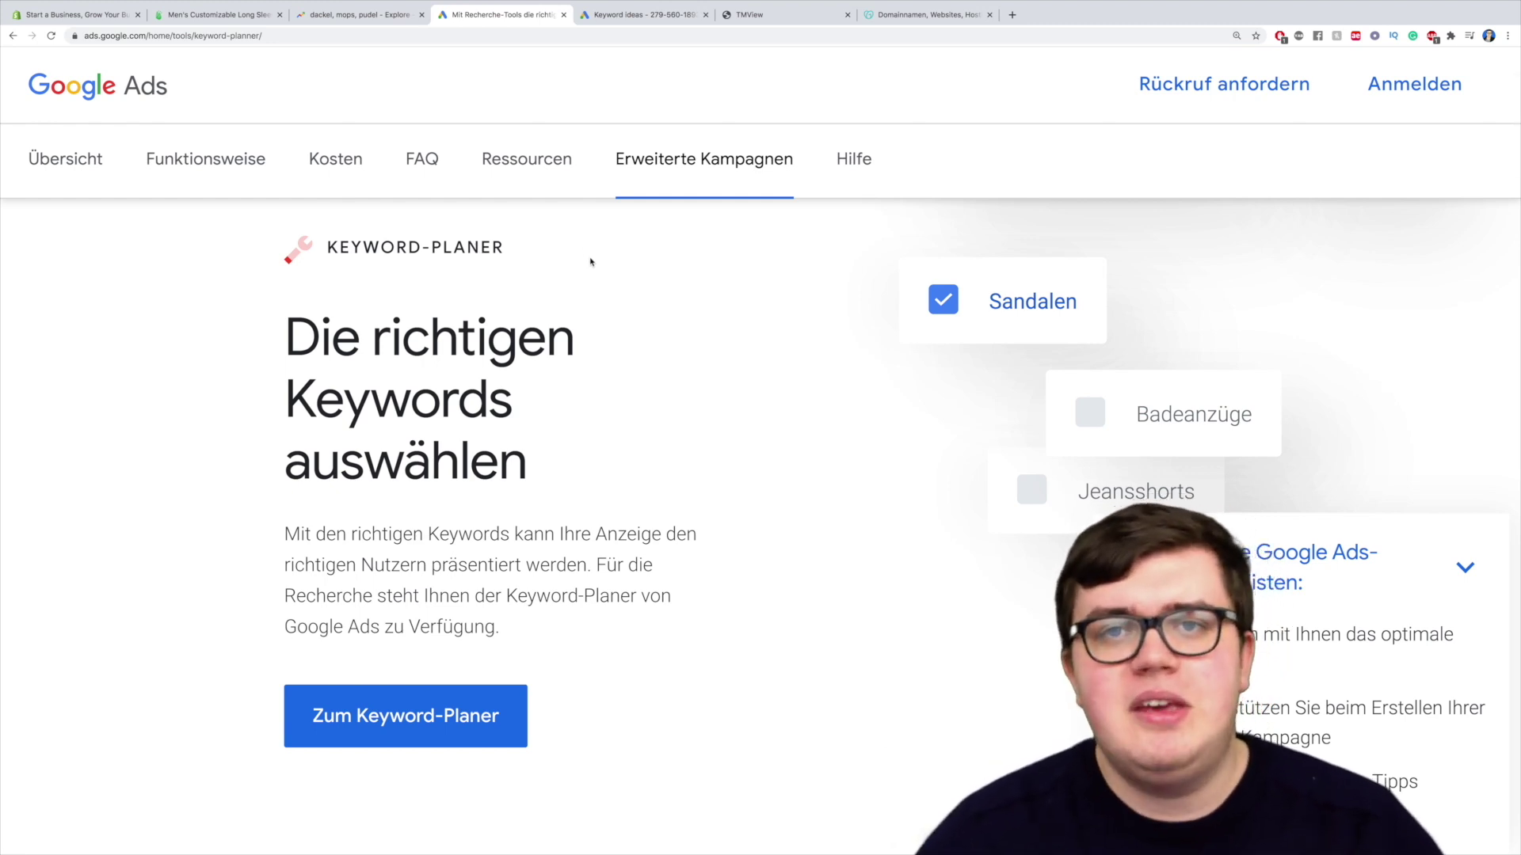
left_click(364, 22)
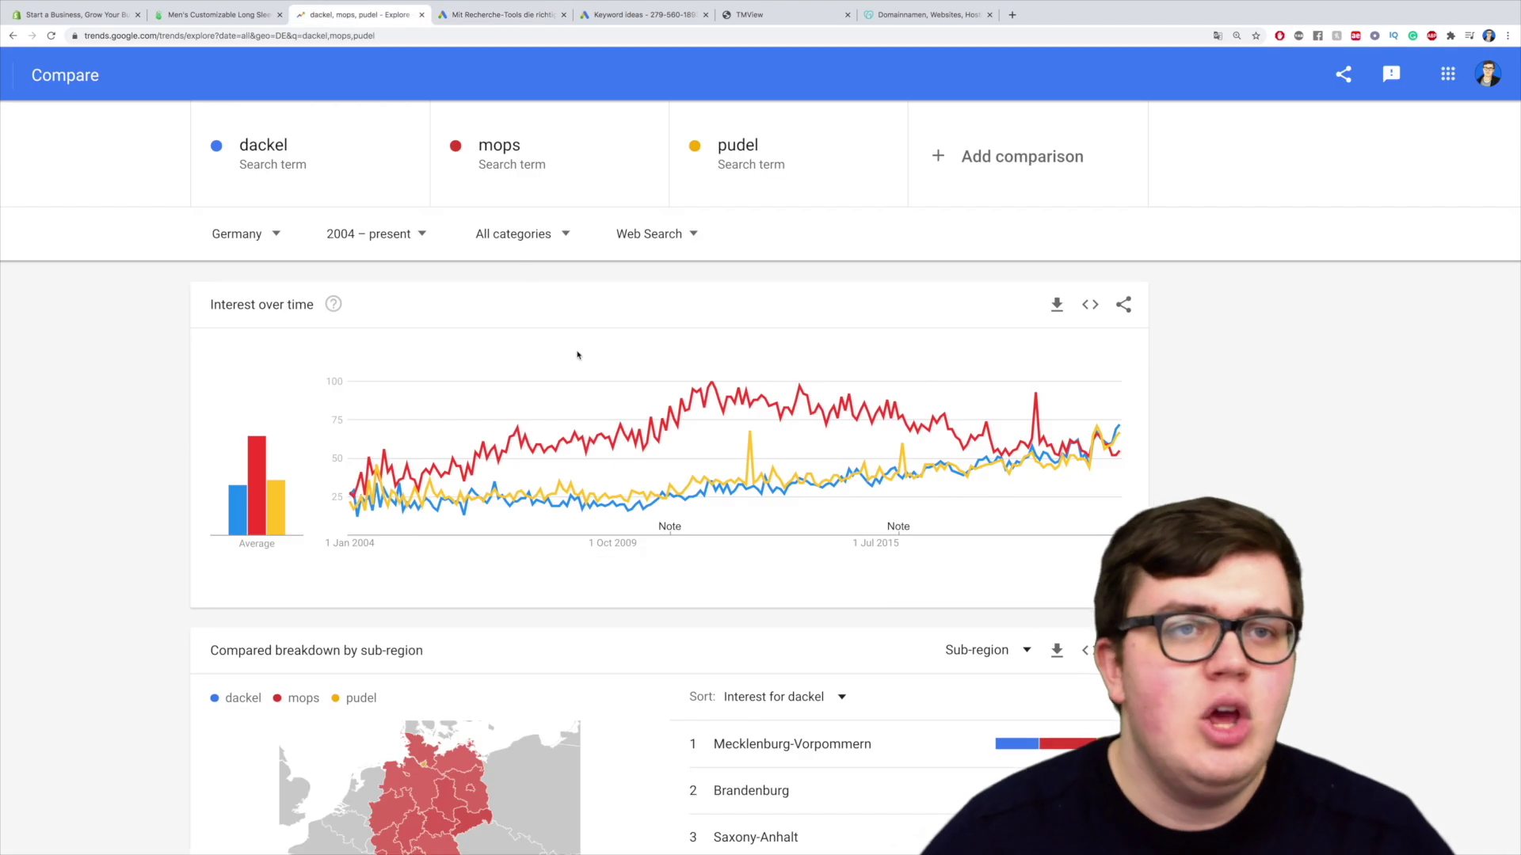
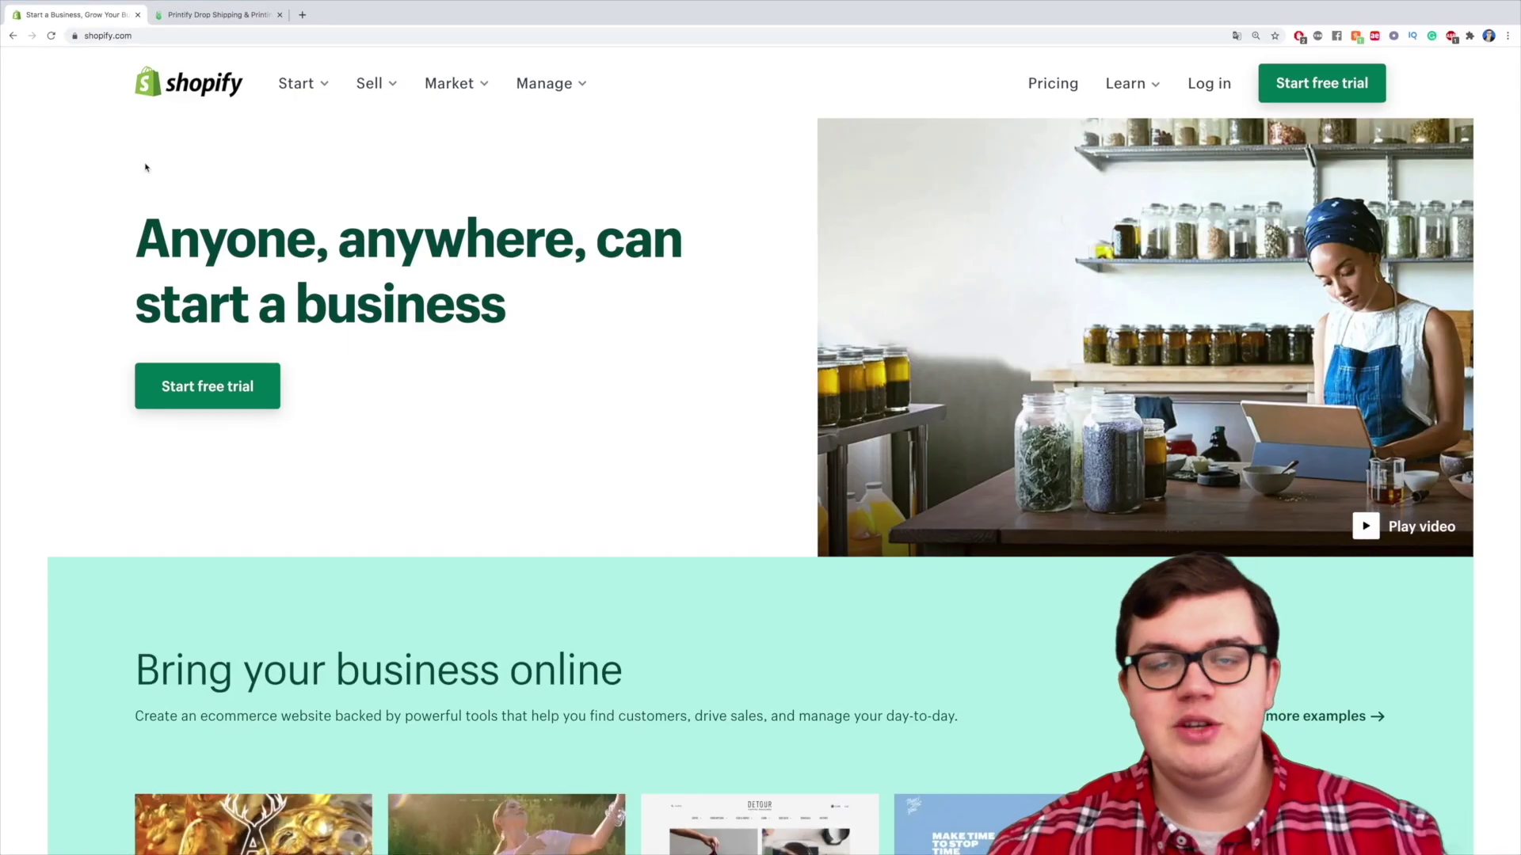
View the monthly plan prices on the Shopify website and start the free trial
left_click(1034, 83)
scroll(663, 204, "down", 2)
scroll(681, 238, "up", 1)
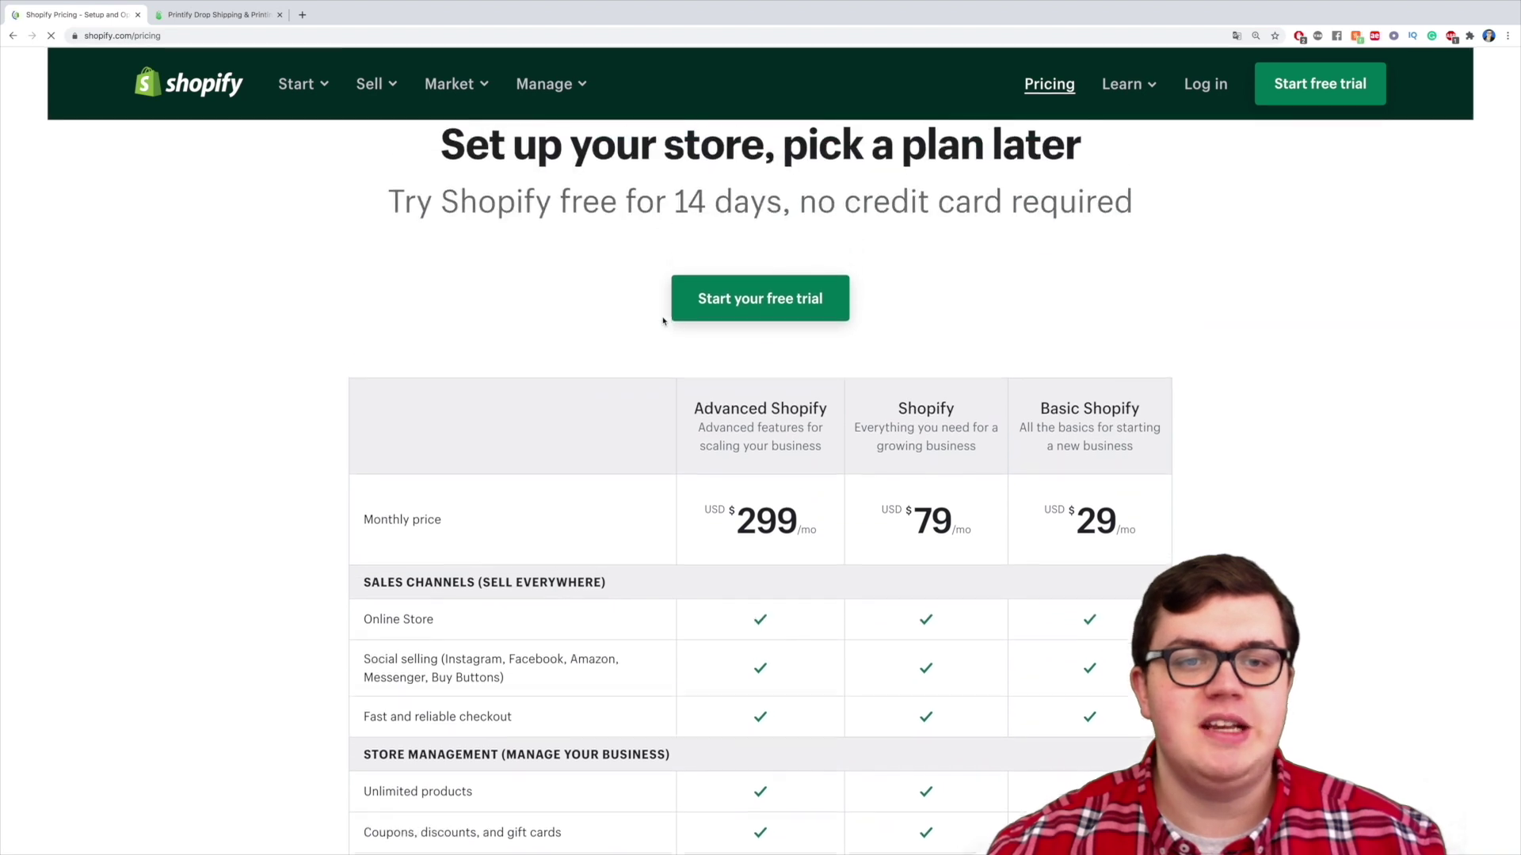
left_click(728, 314)
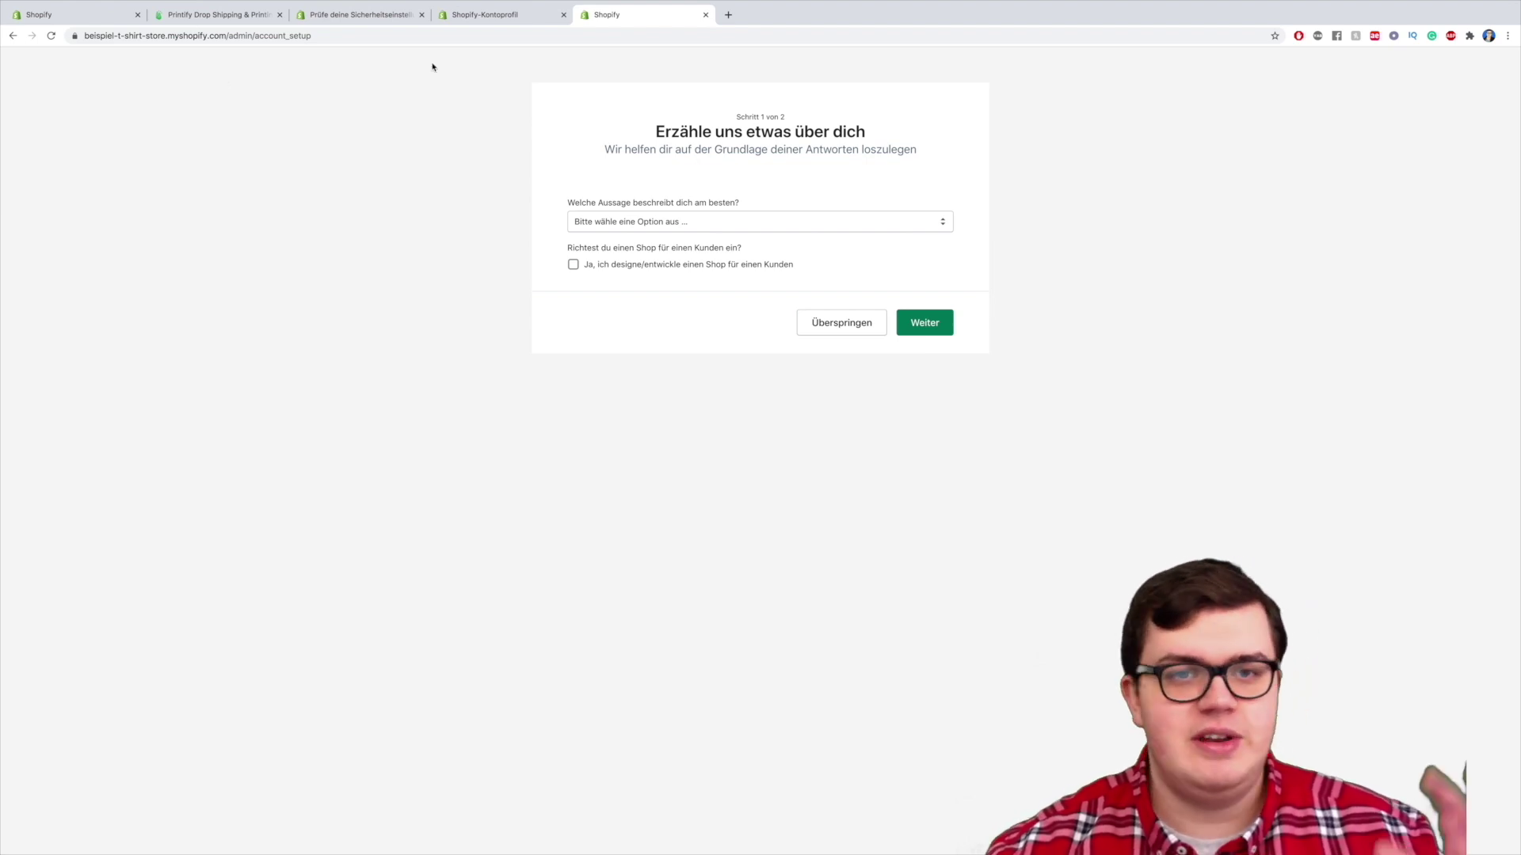
Answer the first store setup question with "Ich probiere nur herum" and continue the setup
scroll(741, 89, "up", 5, "ctrl")
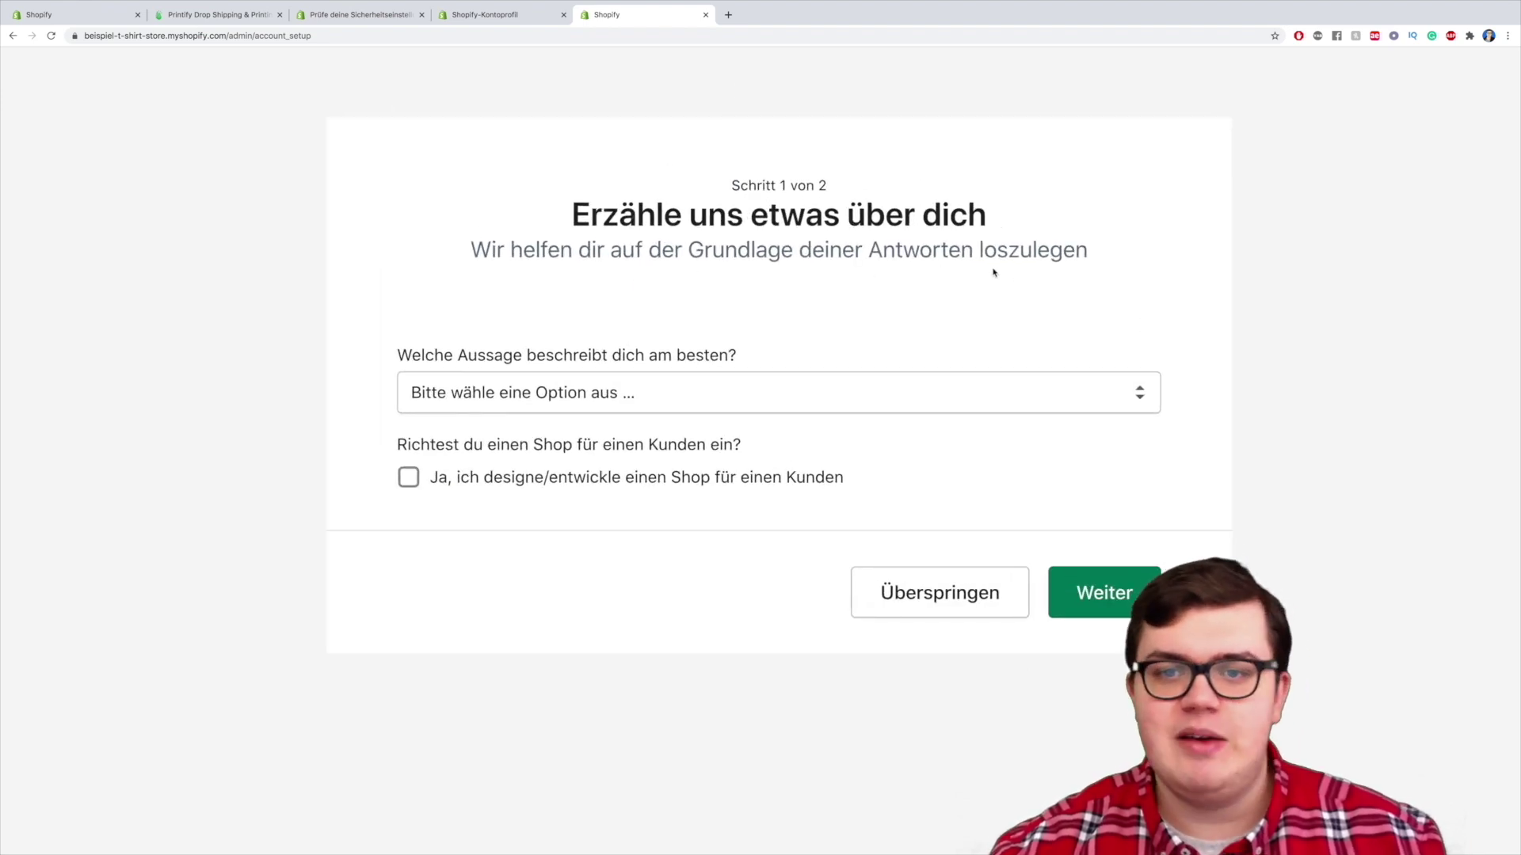
left_click(564, 388)
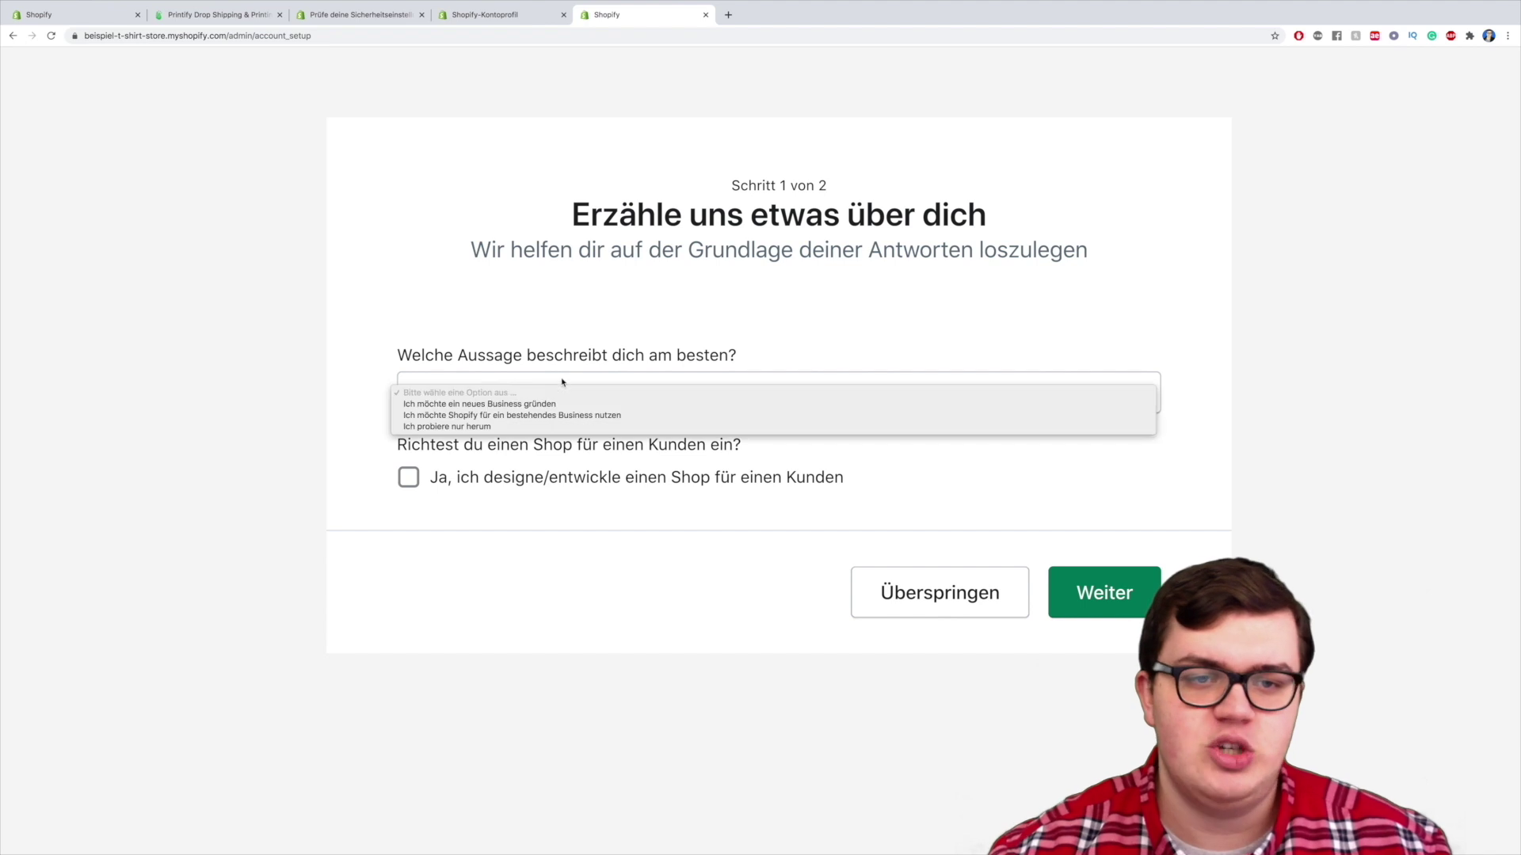
left_click(490, 428)
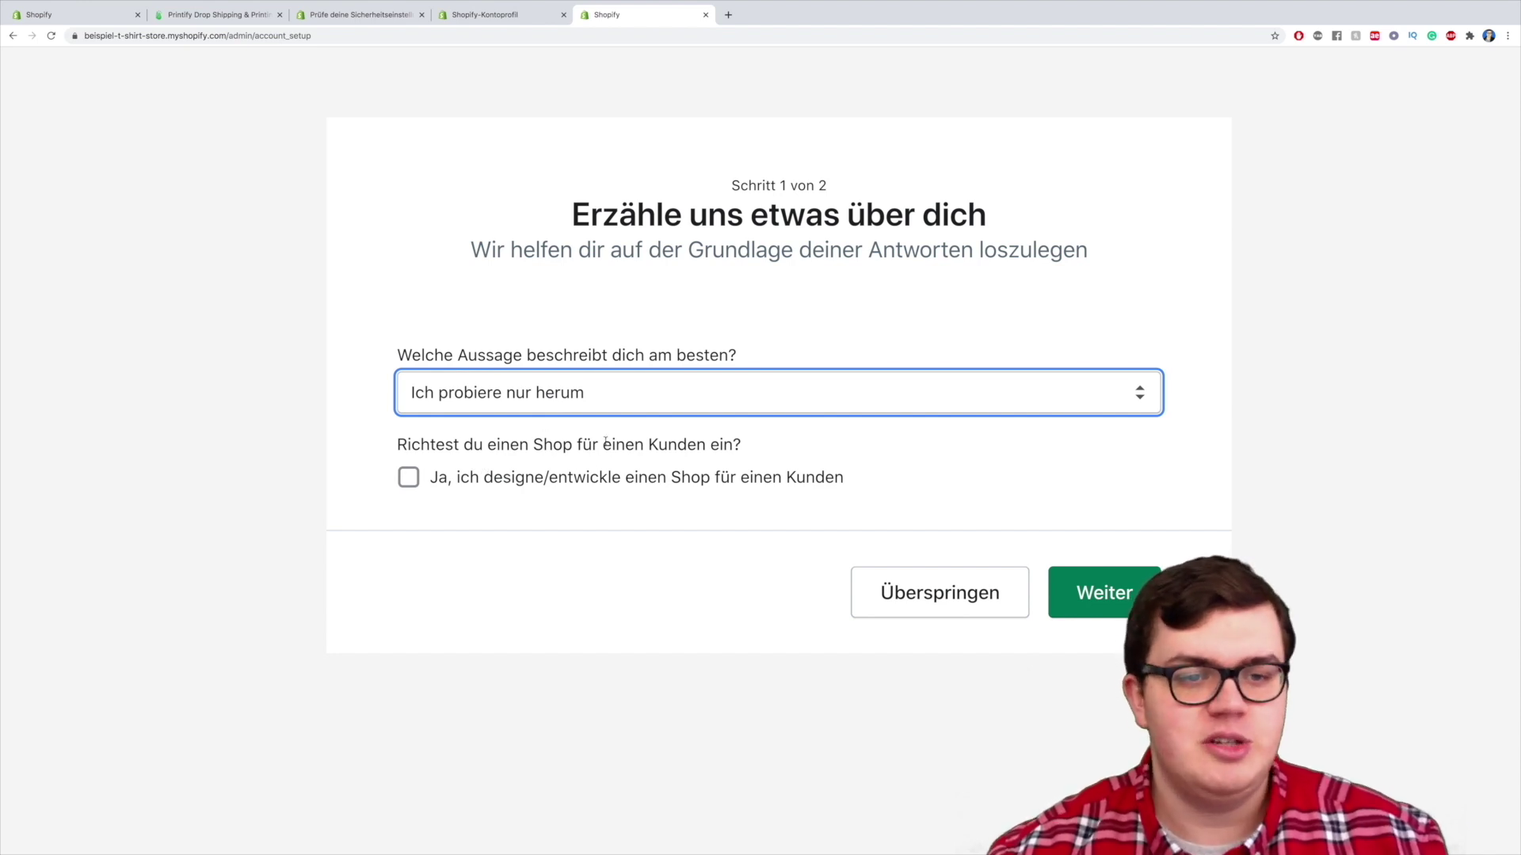
left_click(539, 394)
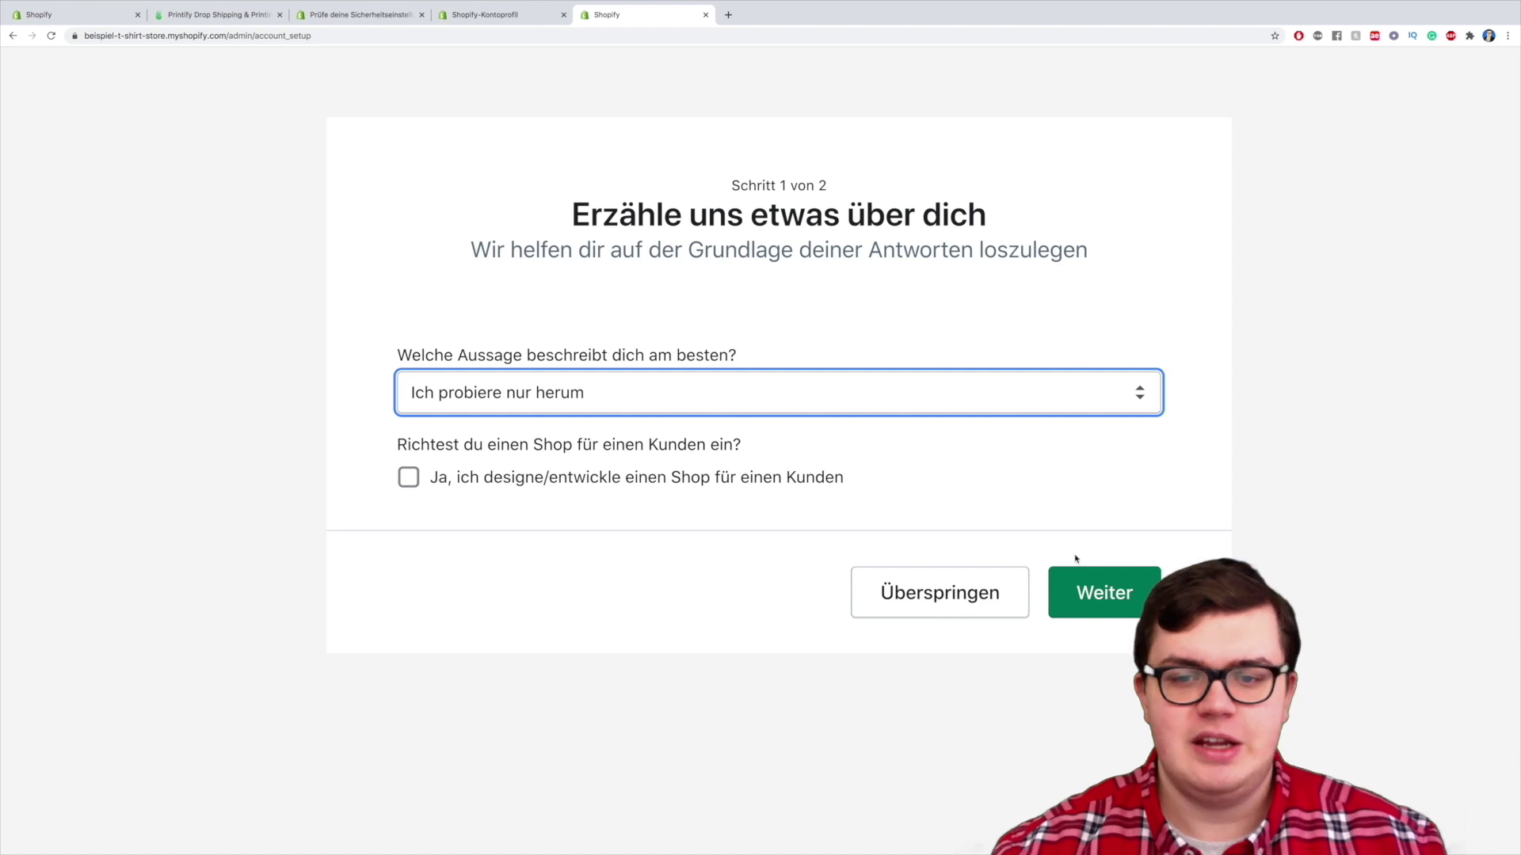
left_click(1086, 590)
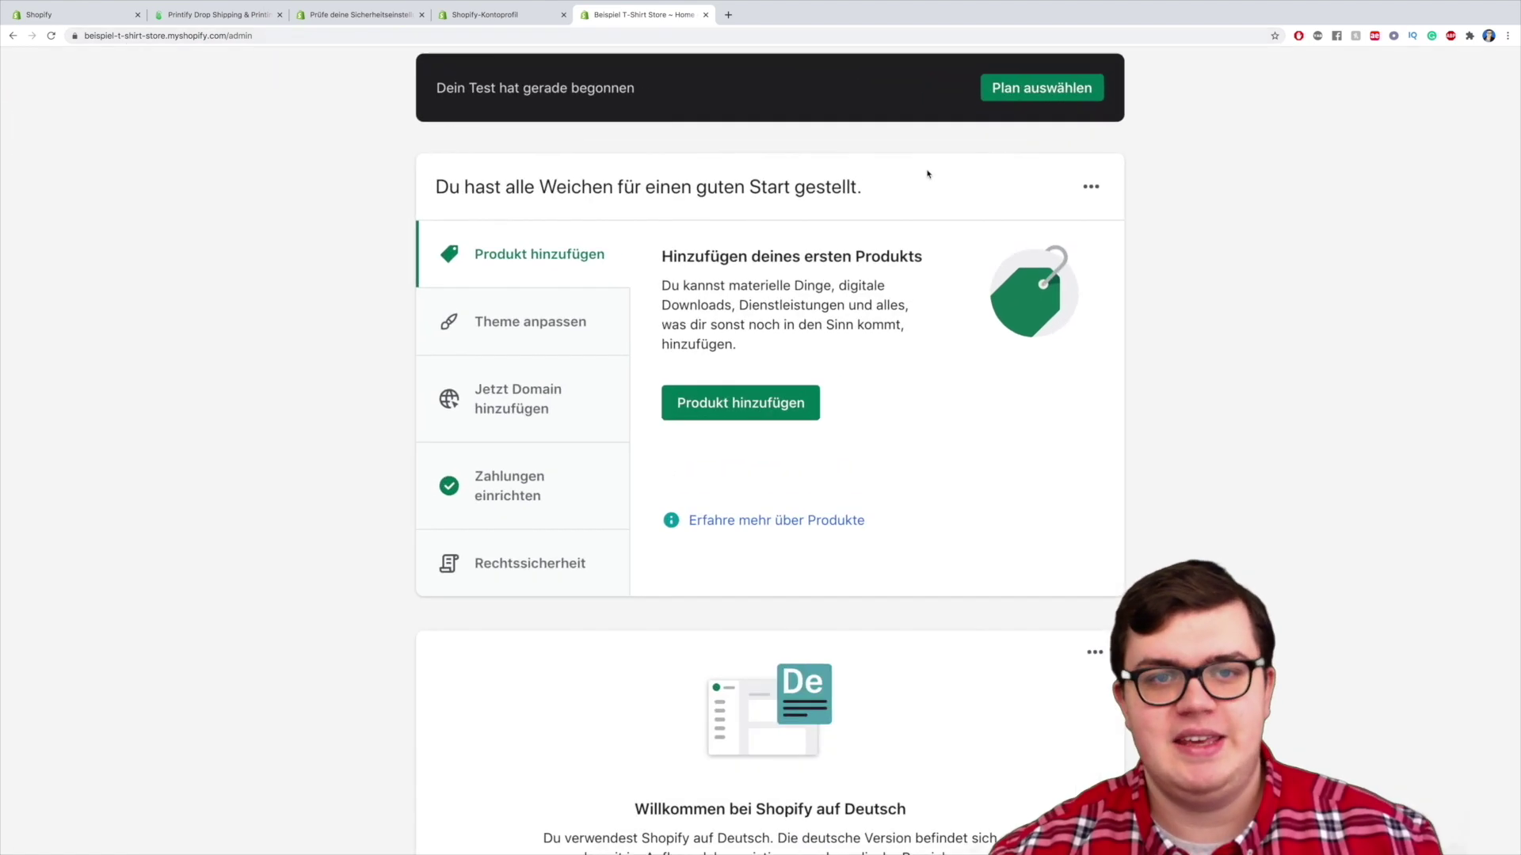
Go from the store's setup guide to the domain settings and choose to buy a new domain
left_click(669, 308)
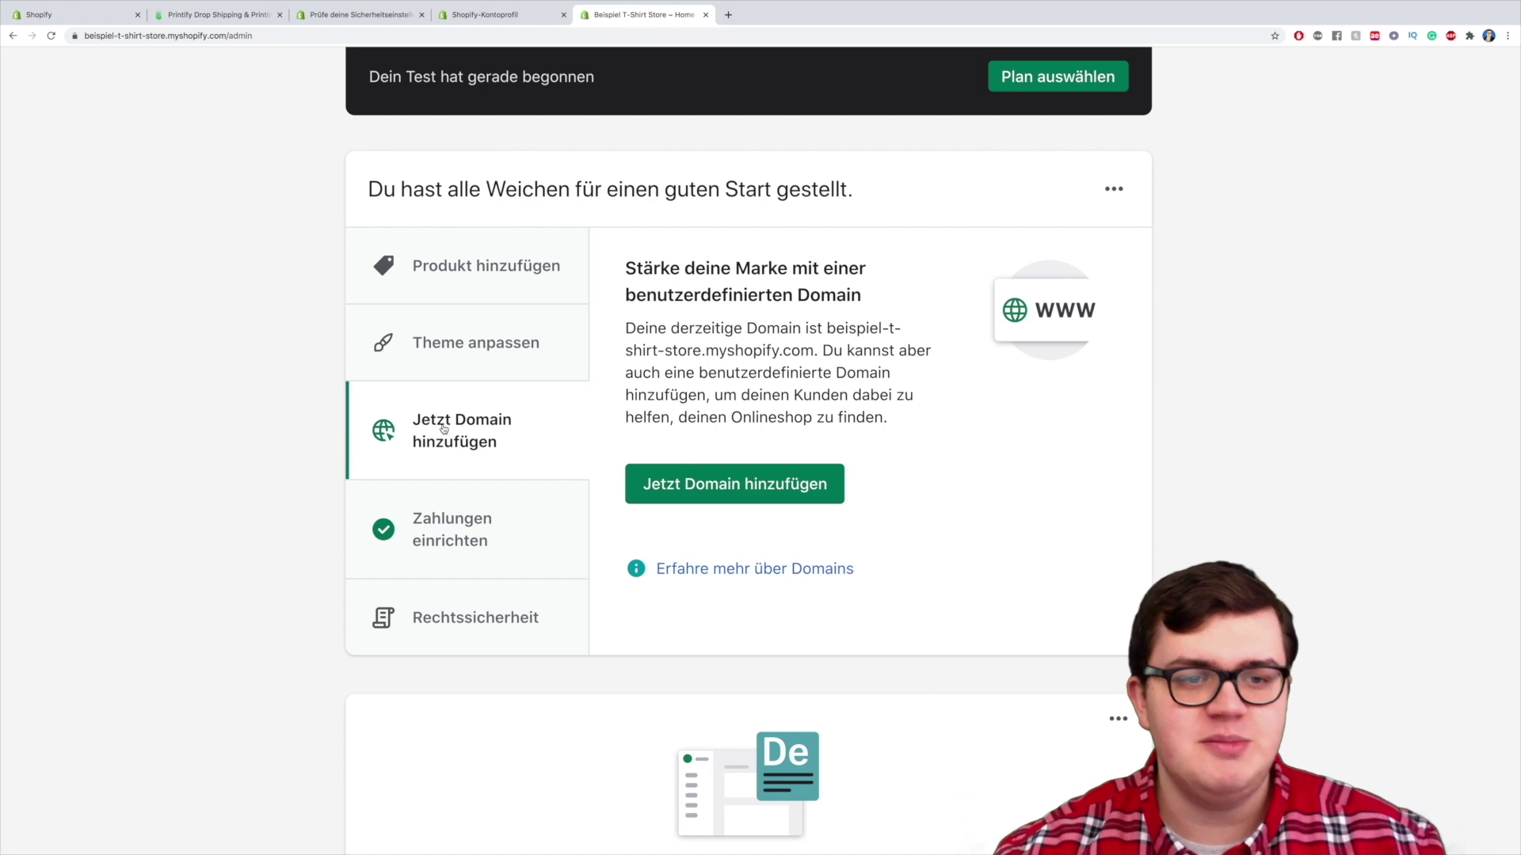
left_click(732, 491)
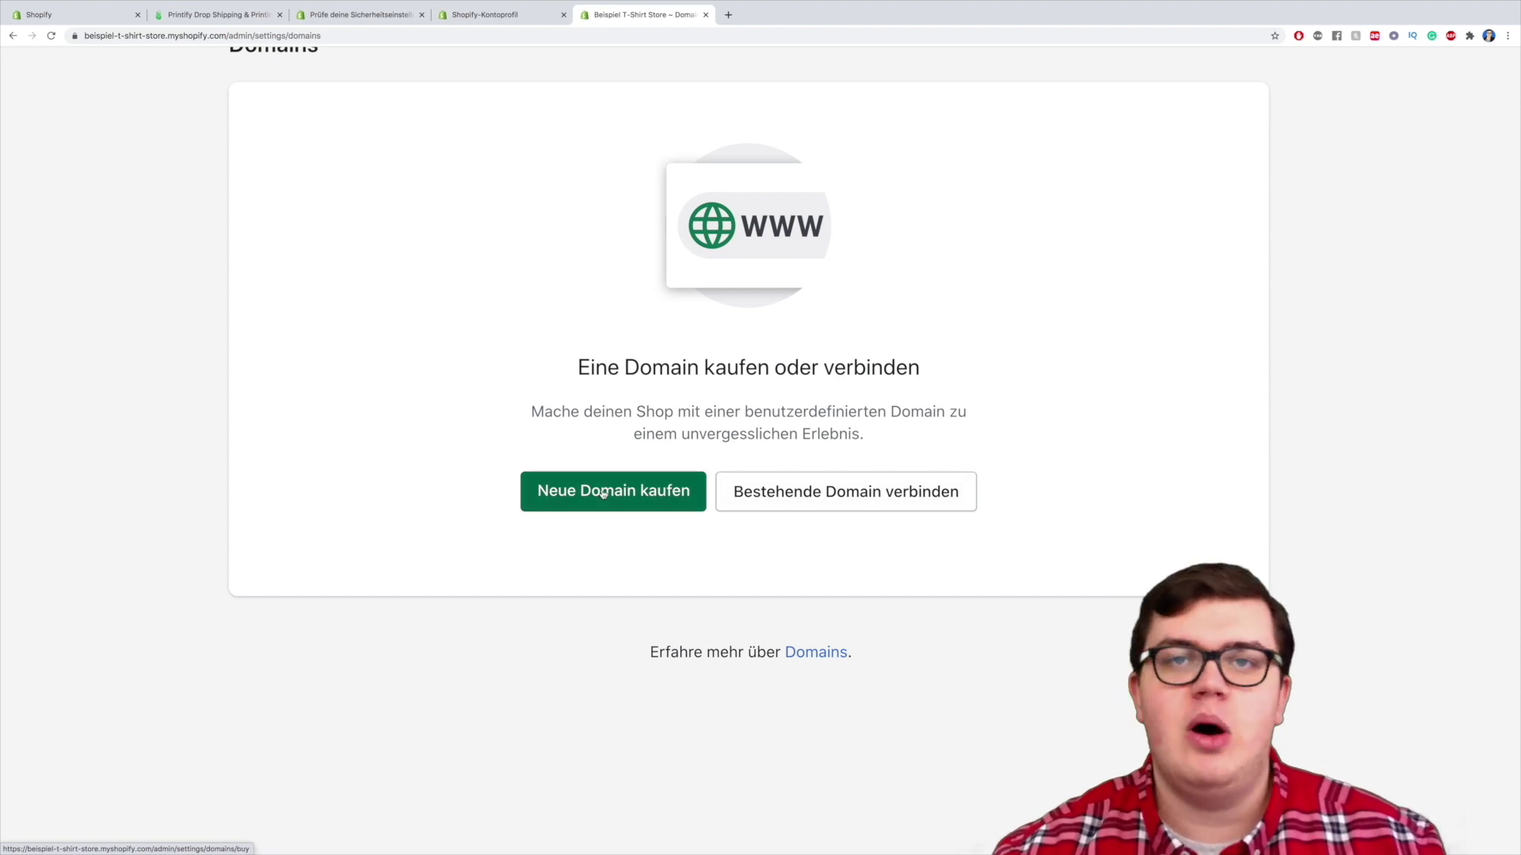
scroll(606, 503, "up", 1)
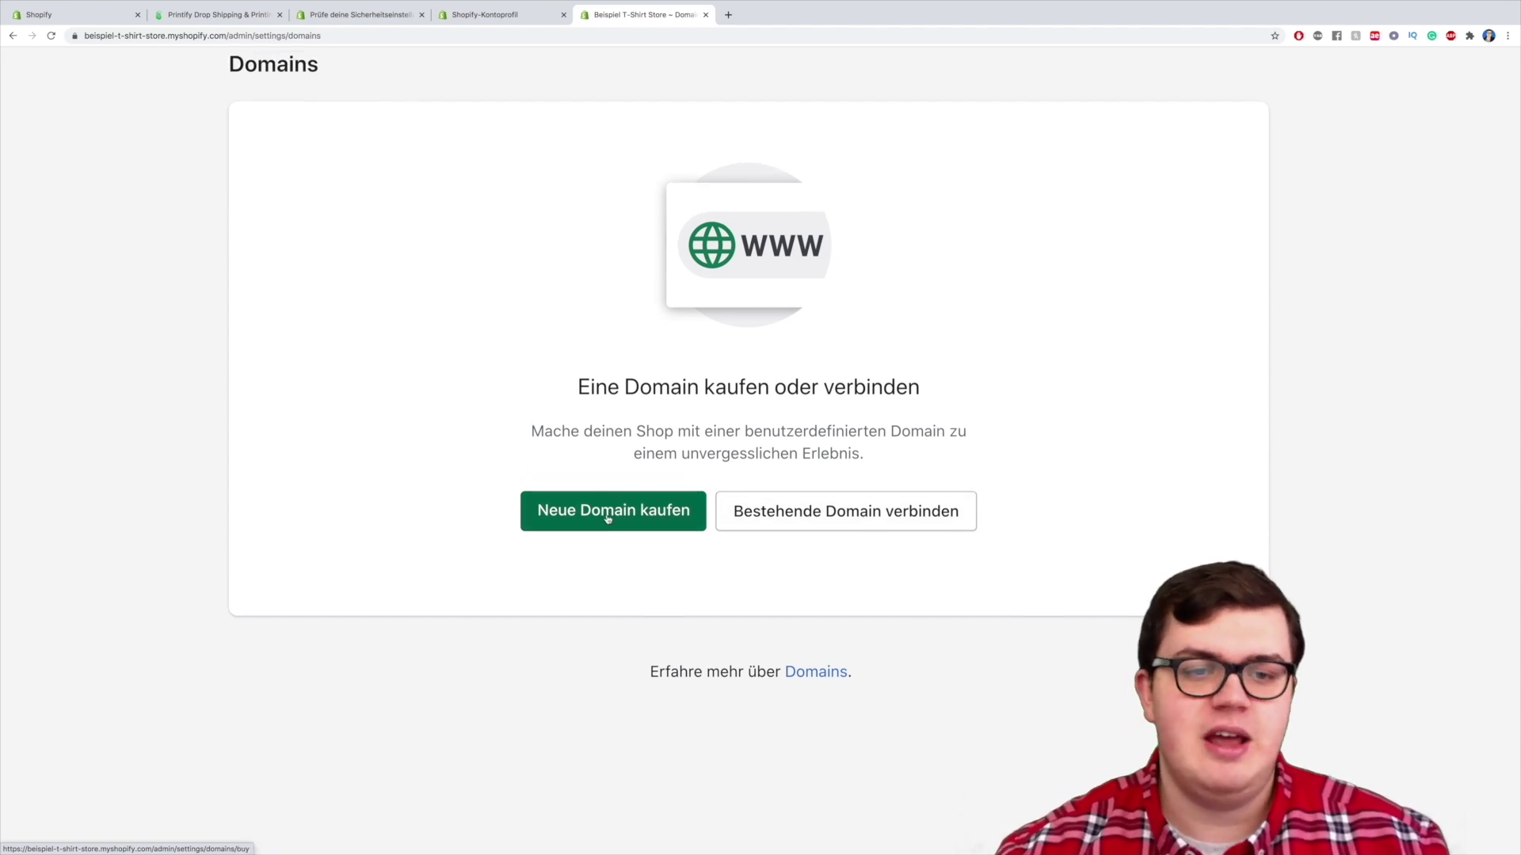
left_click(607, 516)
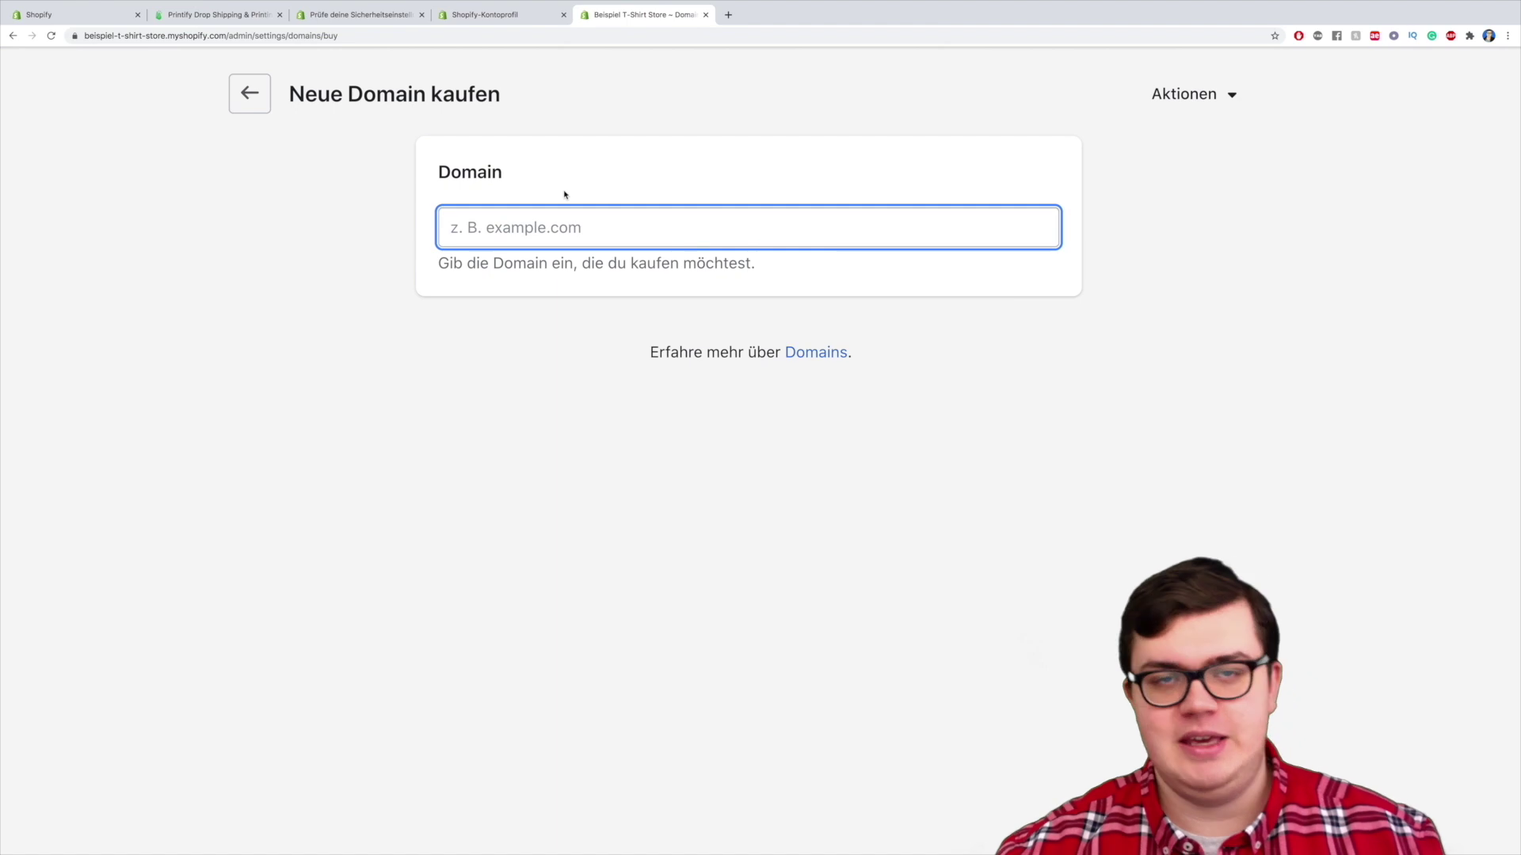
Check the availability of the domain tshirtbeispielstore.de
type("tshi")
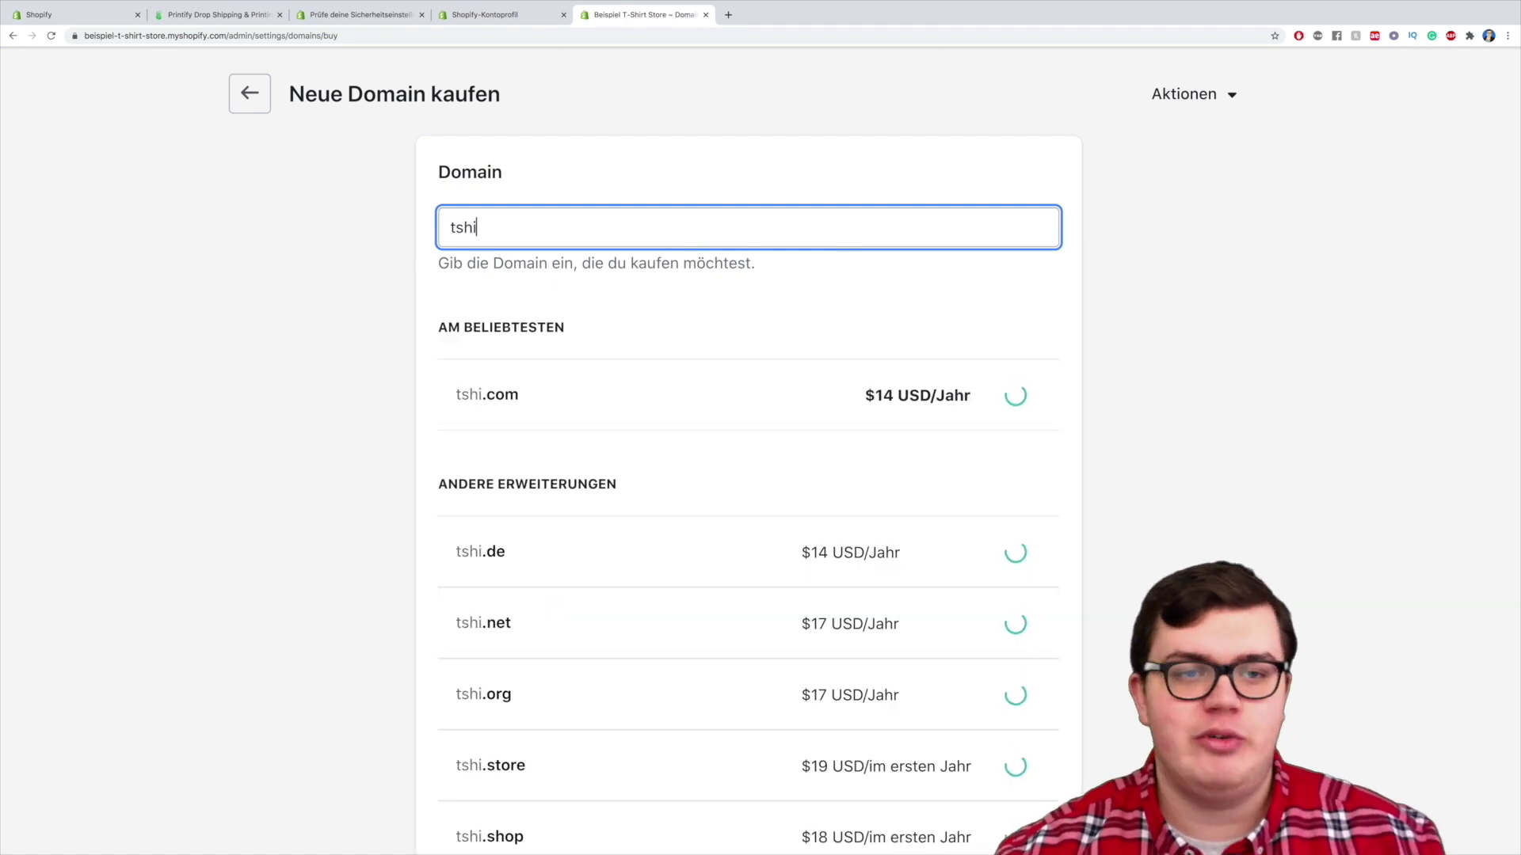
type("rtbeispie")
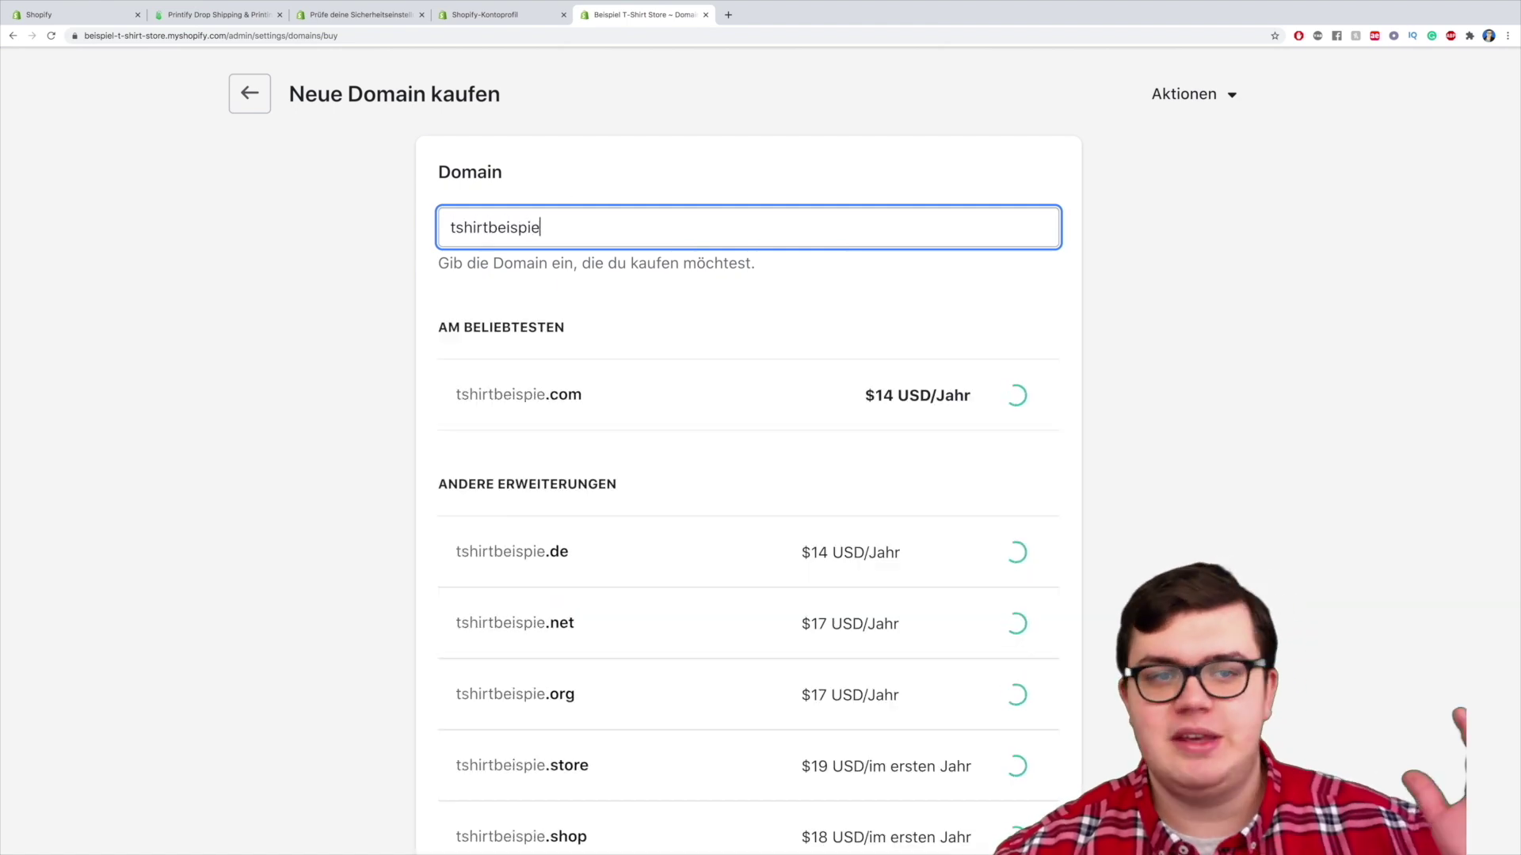
type("lstore.com")
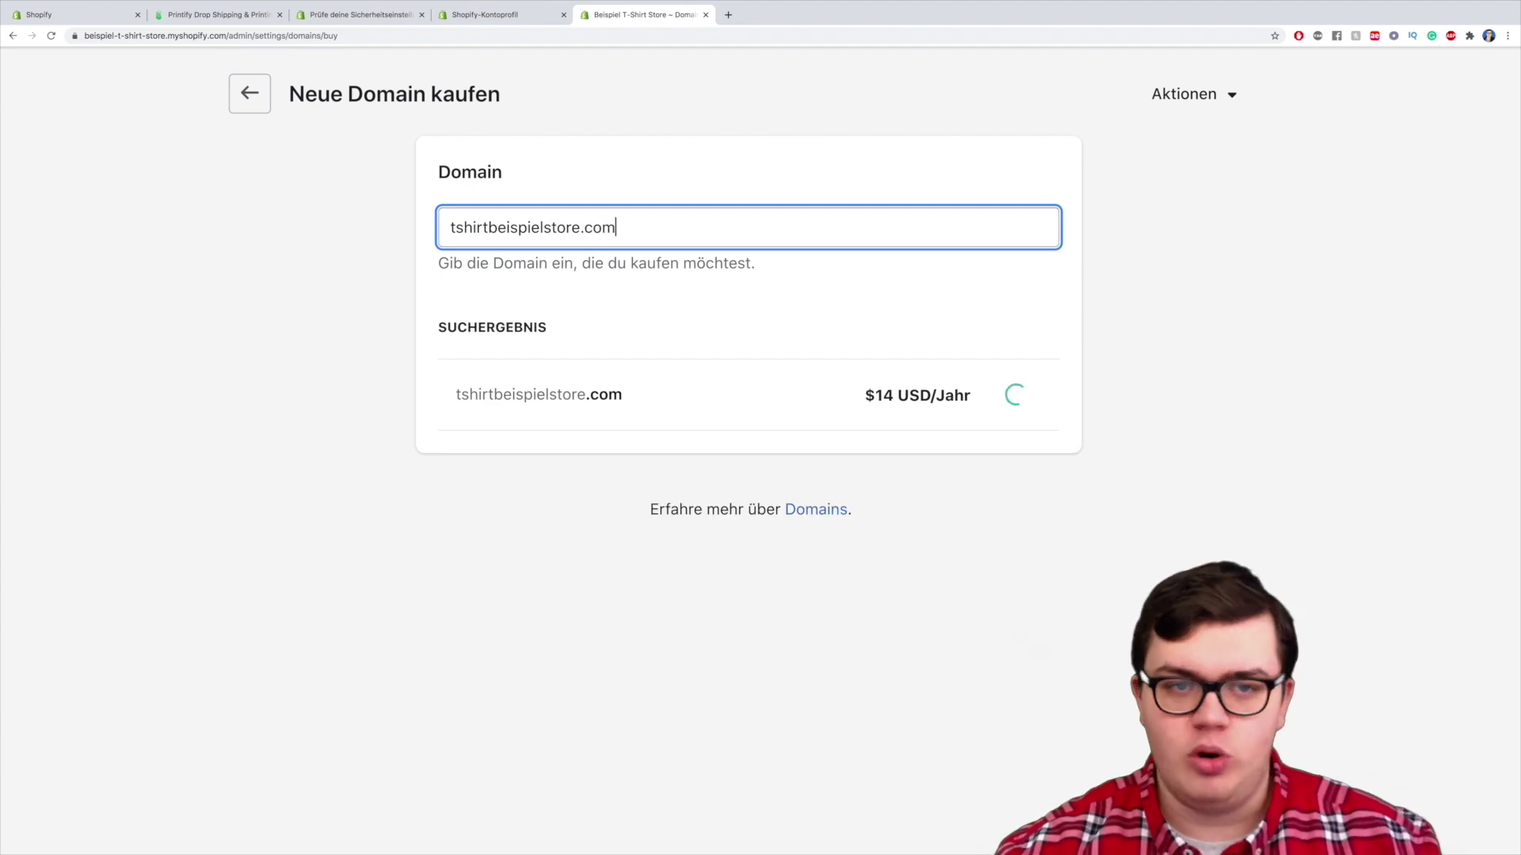
key("BackSpace")
key("BackSpace")
key("BackSpace")
type("de")
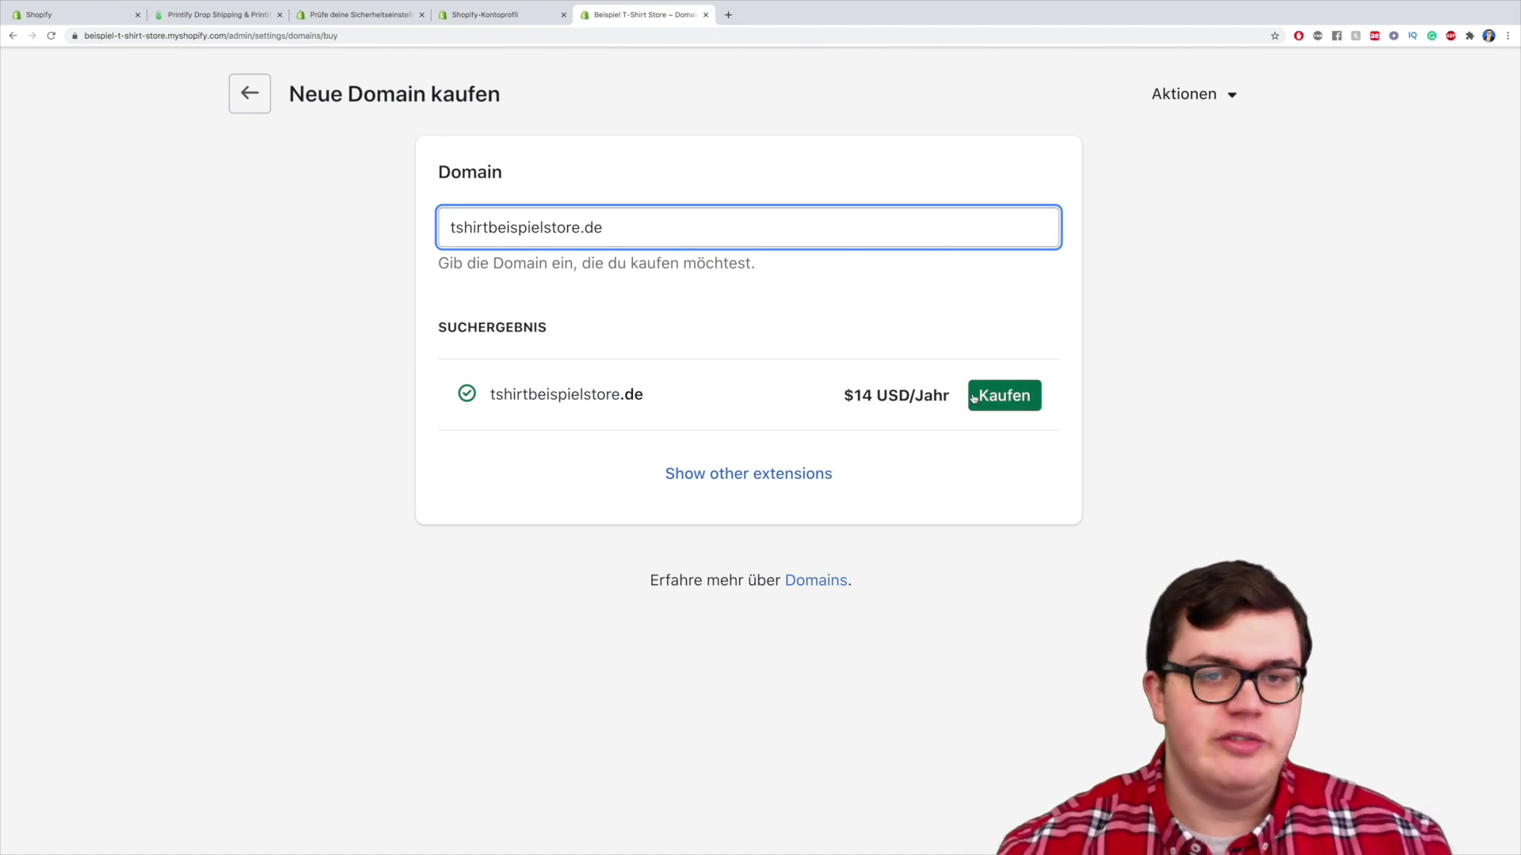
Proceed to buy tshirtbeispielstore.de and open the form for adding a payment method
left_click(1016, 405)
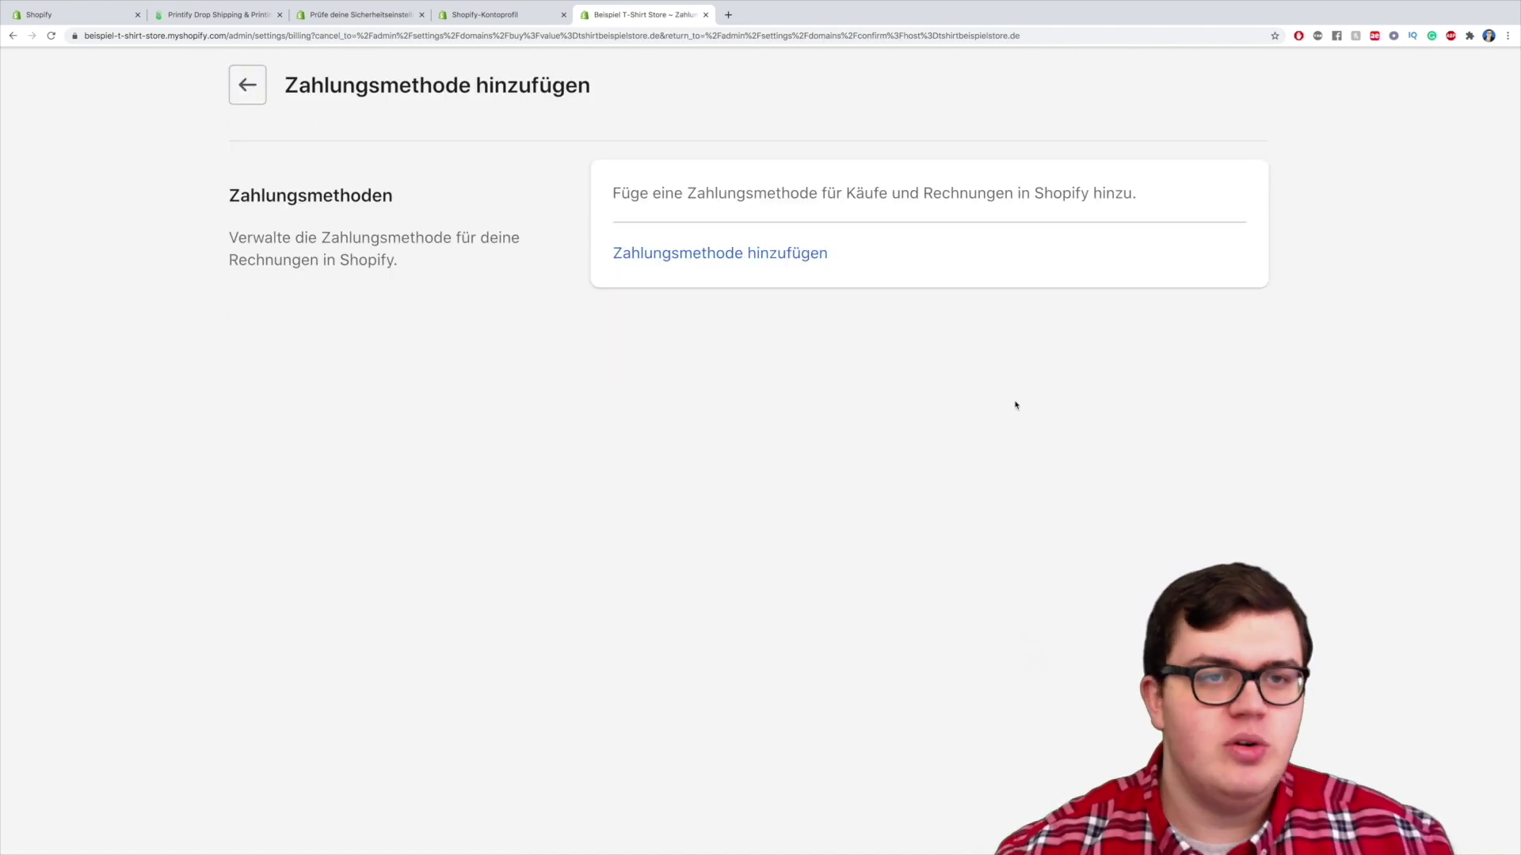
left_click(745, 256)
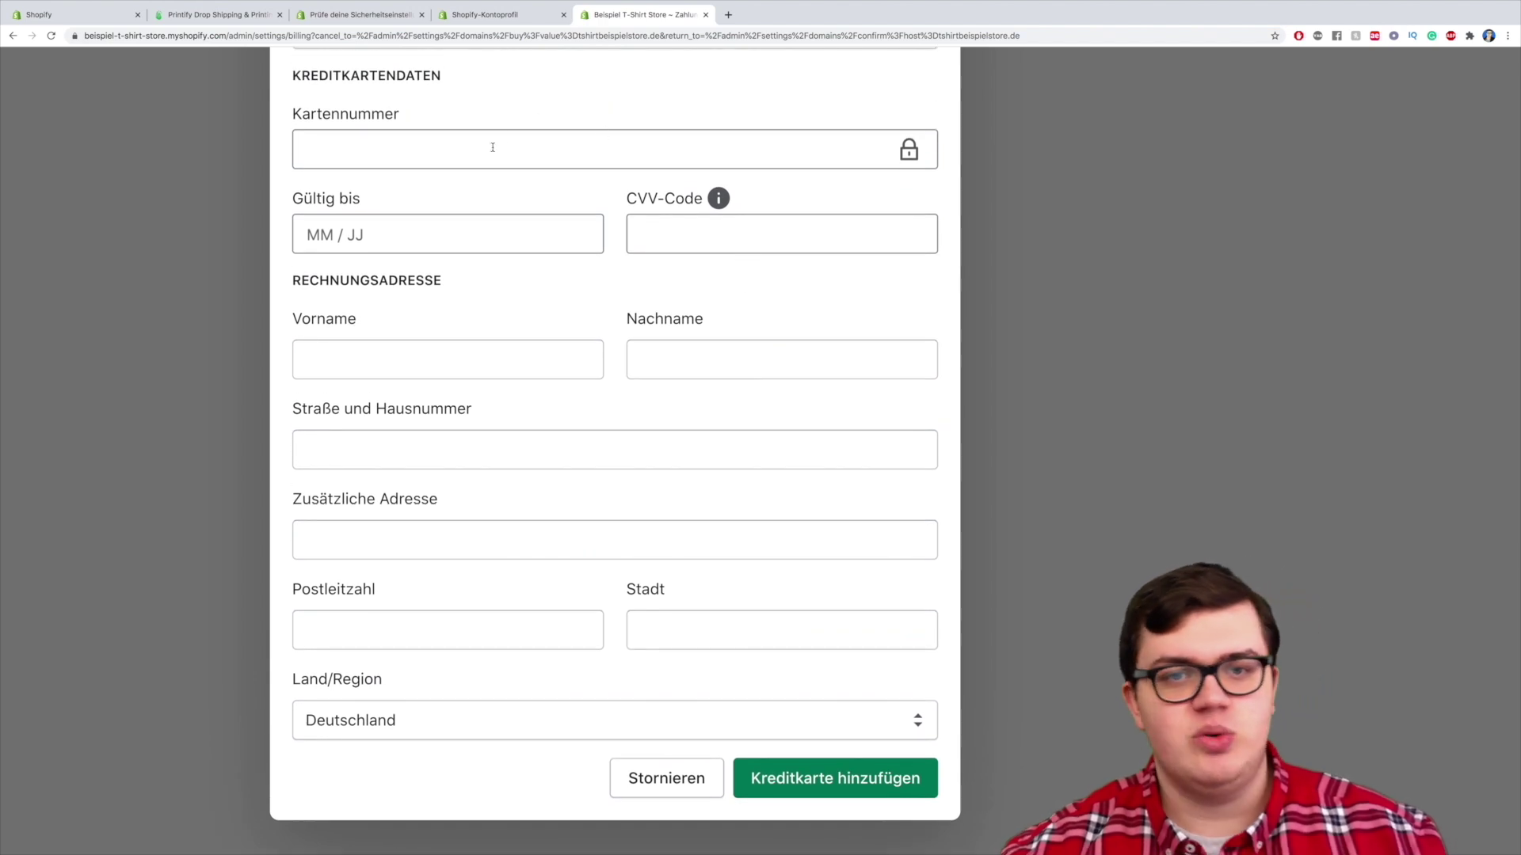
Examine the credit card and billing address fields and the available payment methods in the payment form
scroll(475, 144, "up", 1)
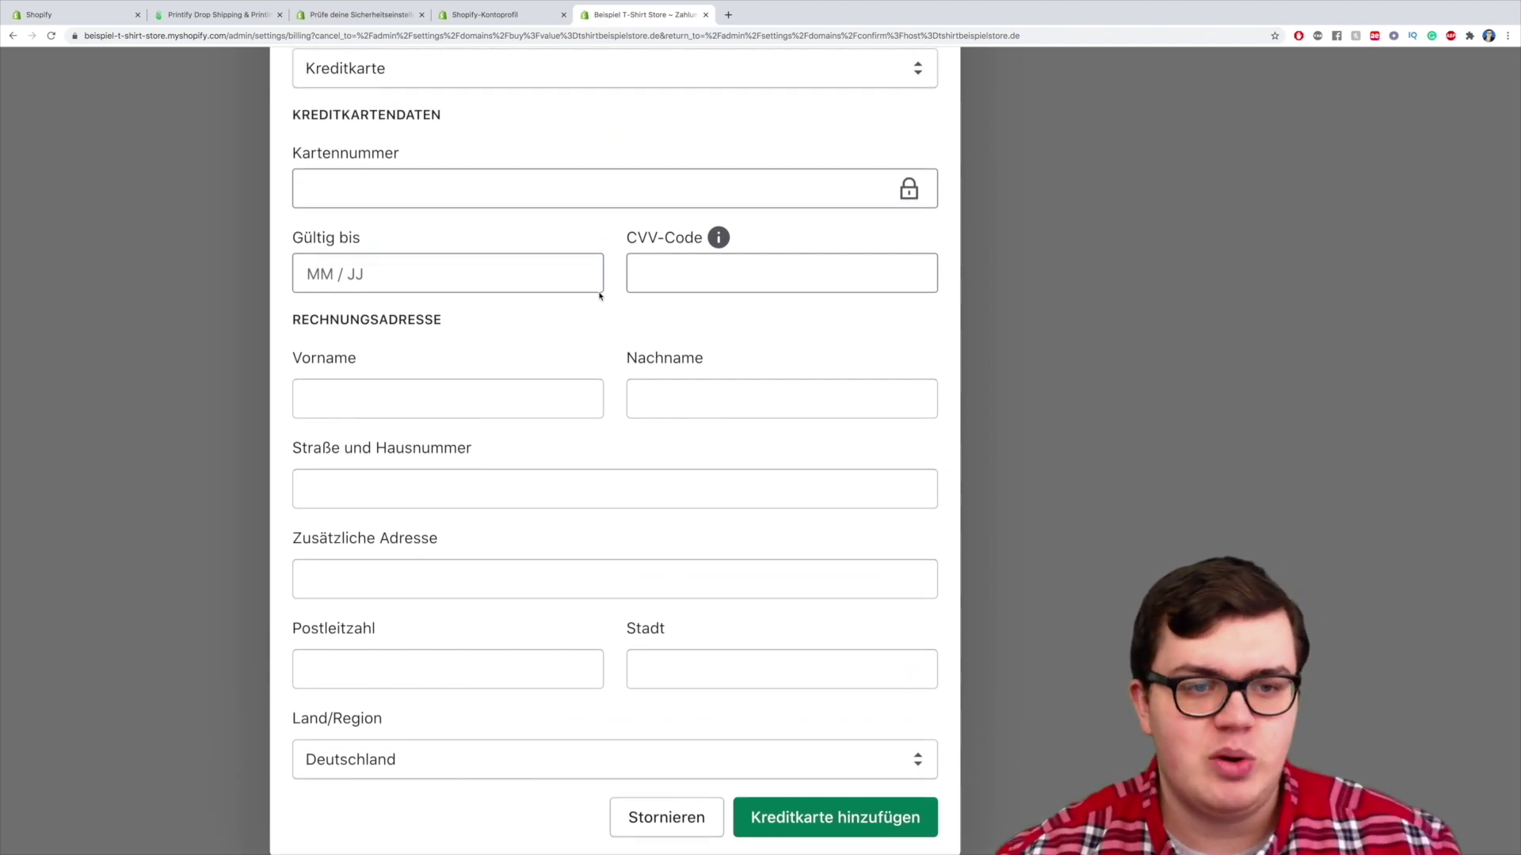
scroll(443, 473, "down", 2)
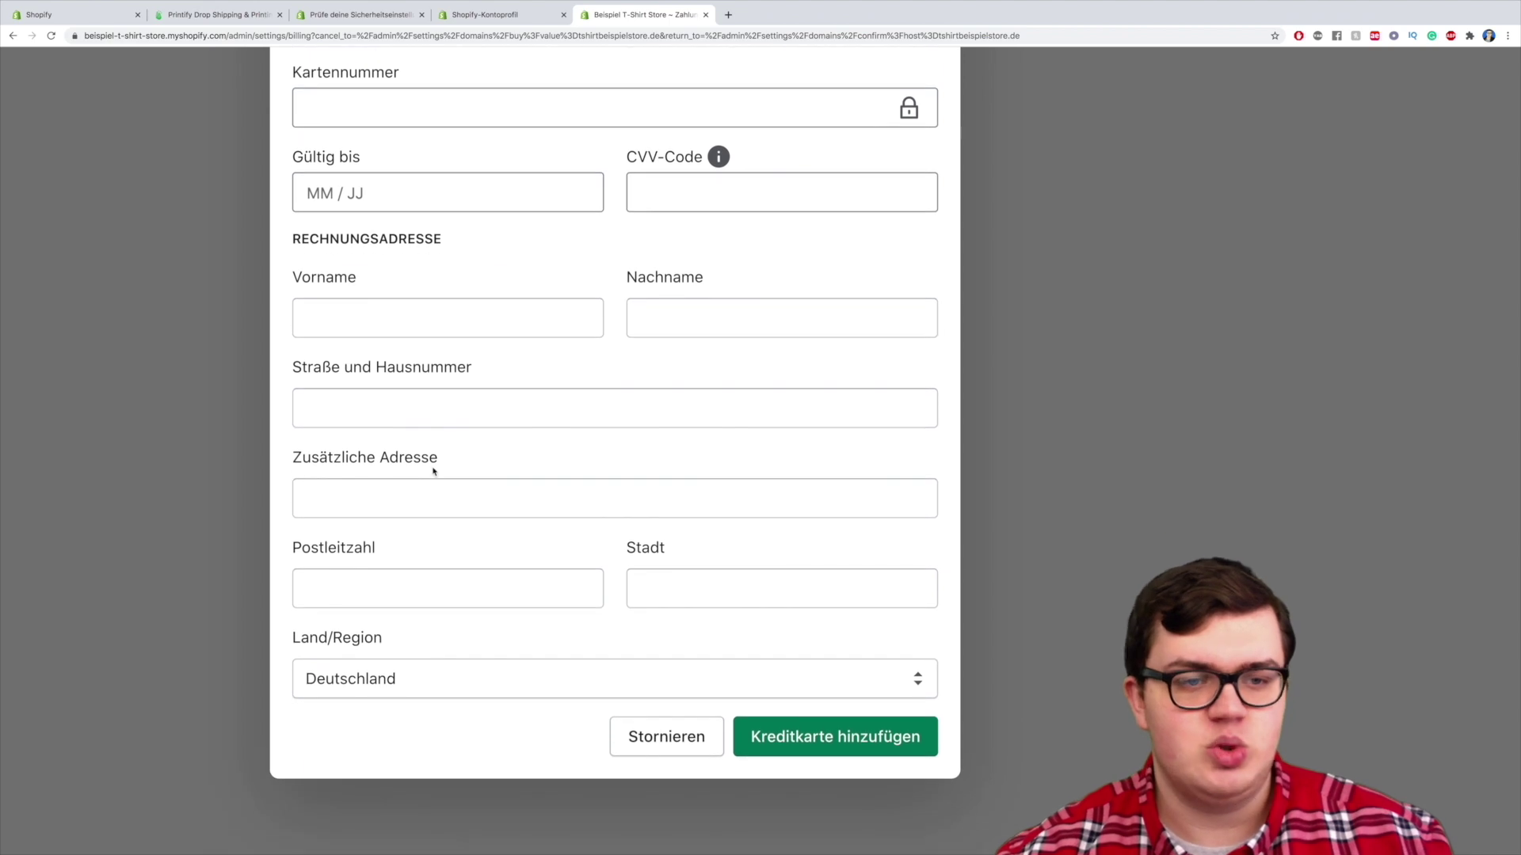
scroll(432, 472, "up", 5)
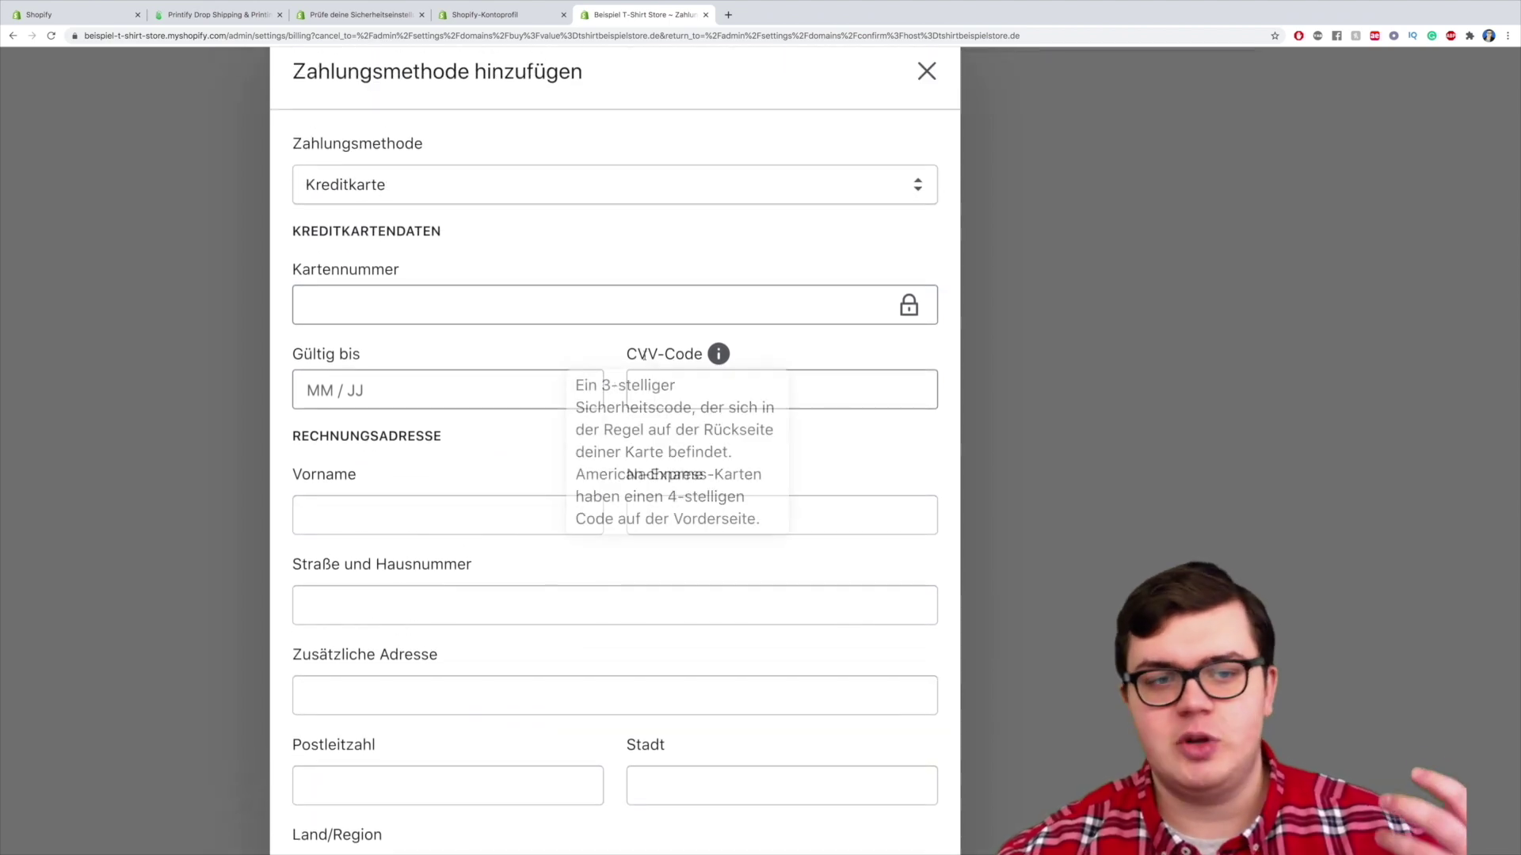
scroll(717, 354, "down", 2)
scroll(717, 354, "up", 3)
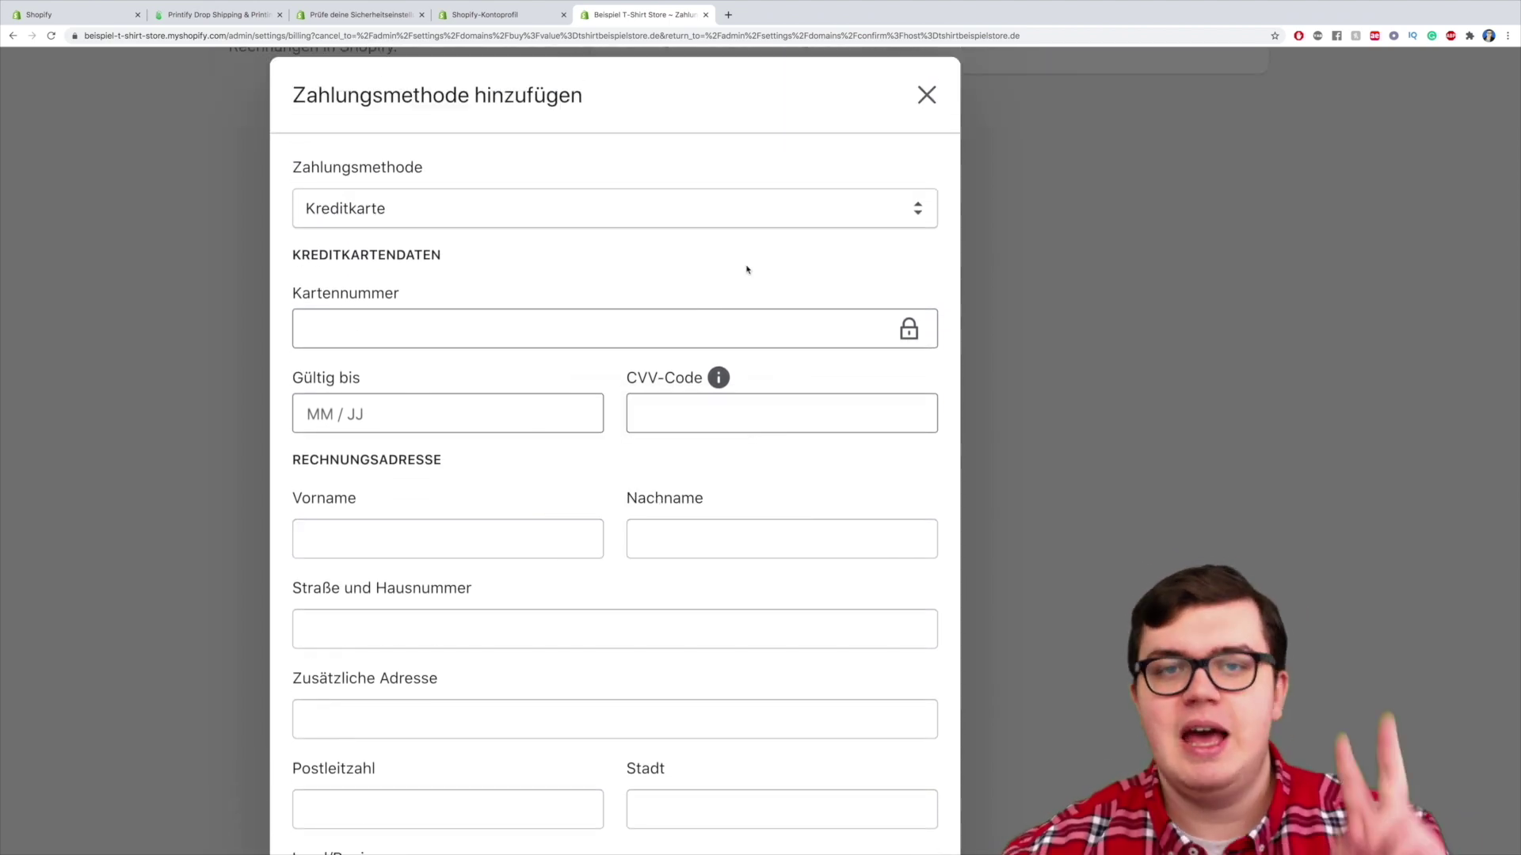
left_click(856, 218)
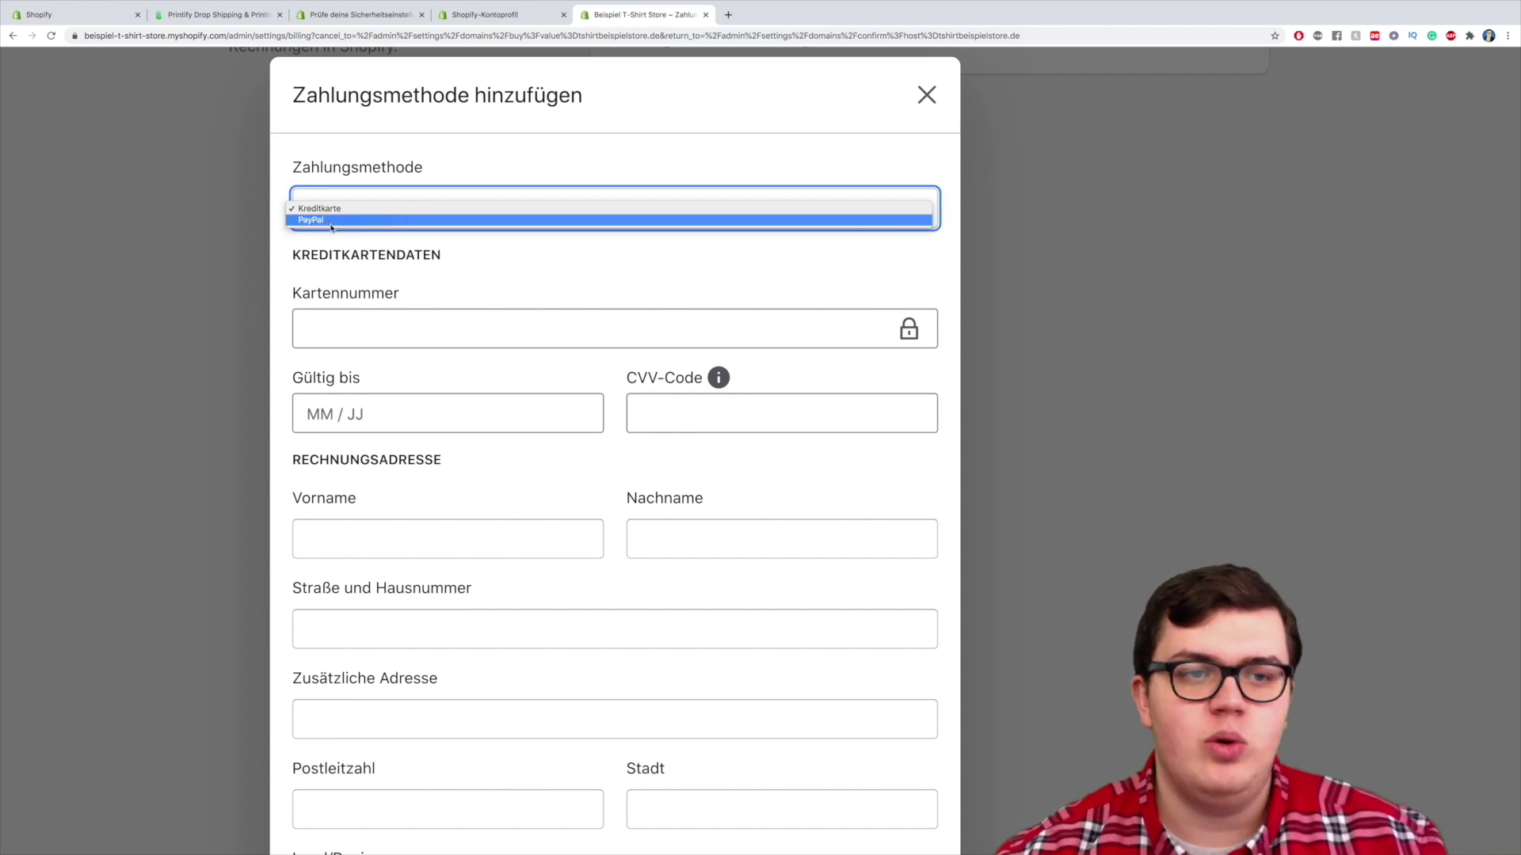
left_click(508, 164)
left_click(421, 203)
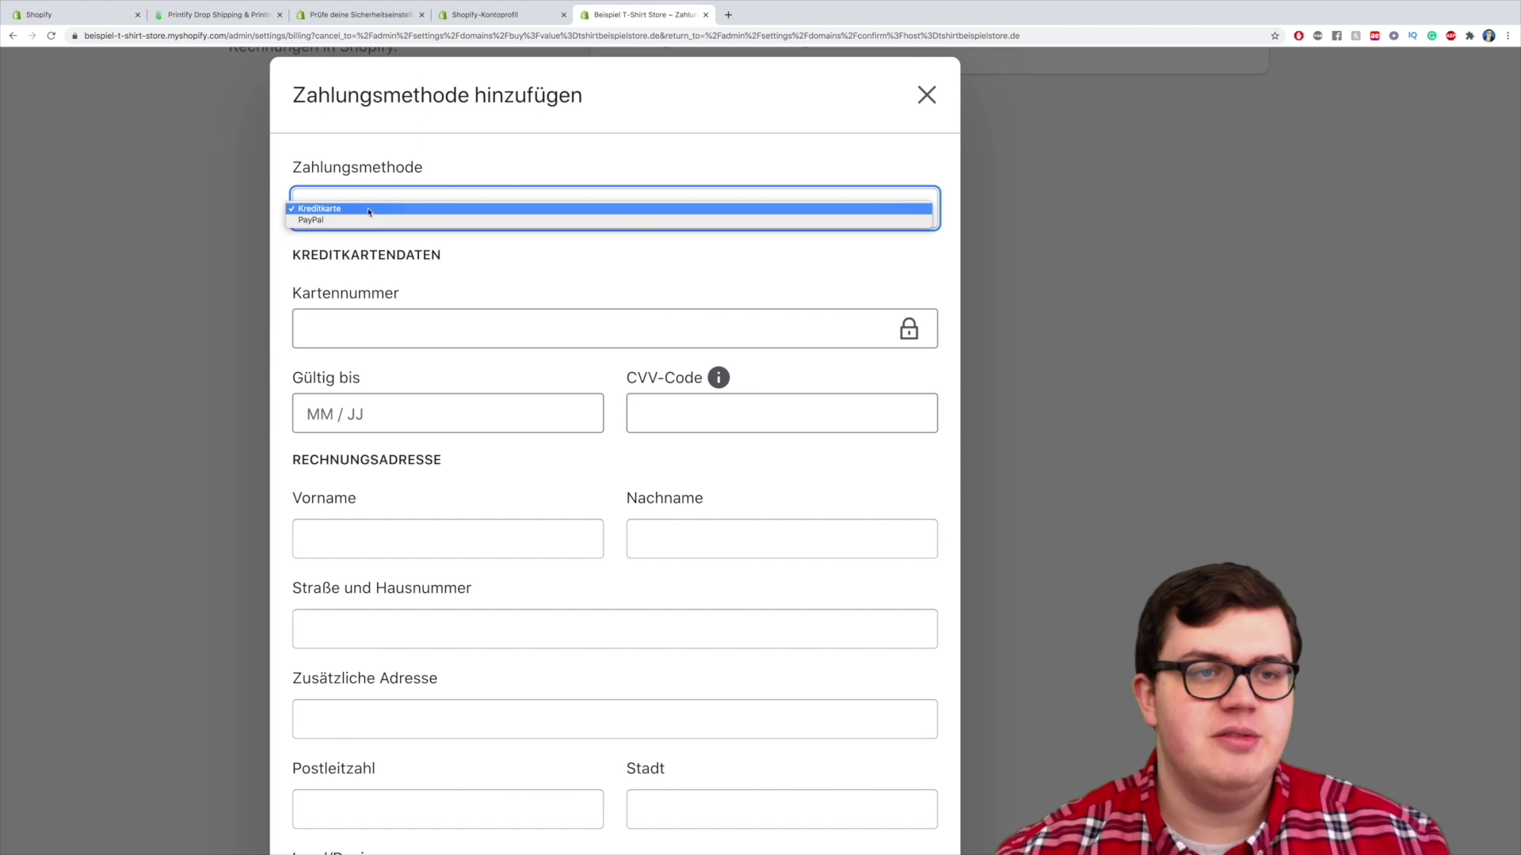
left_click(452, 159)
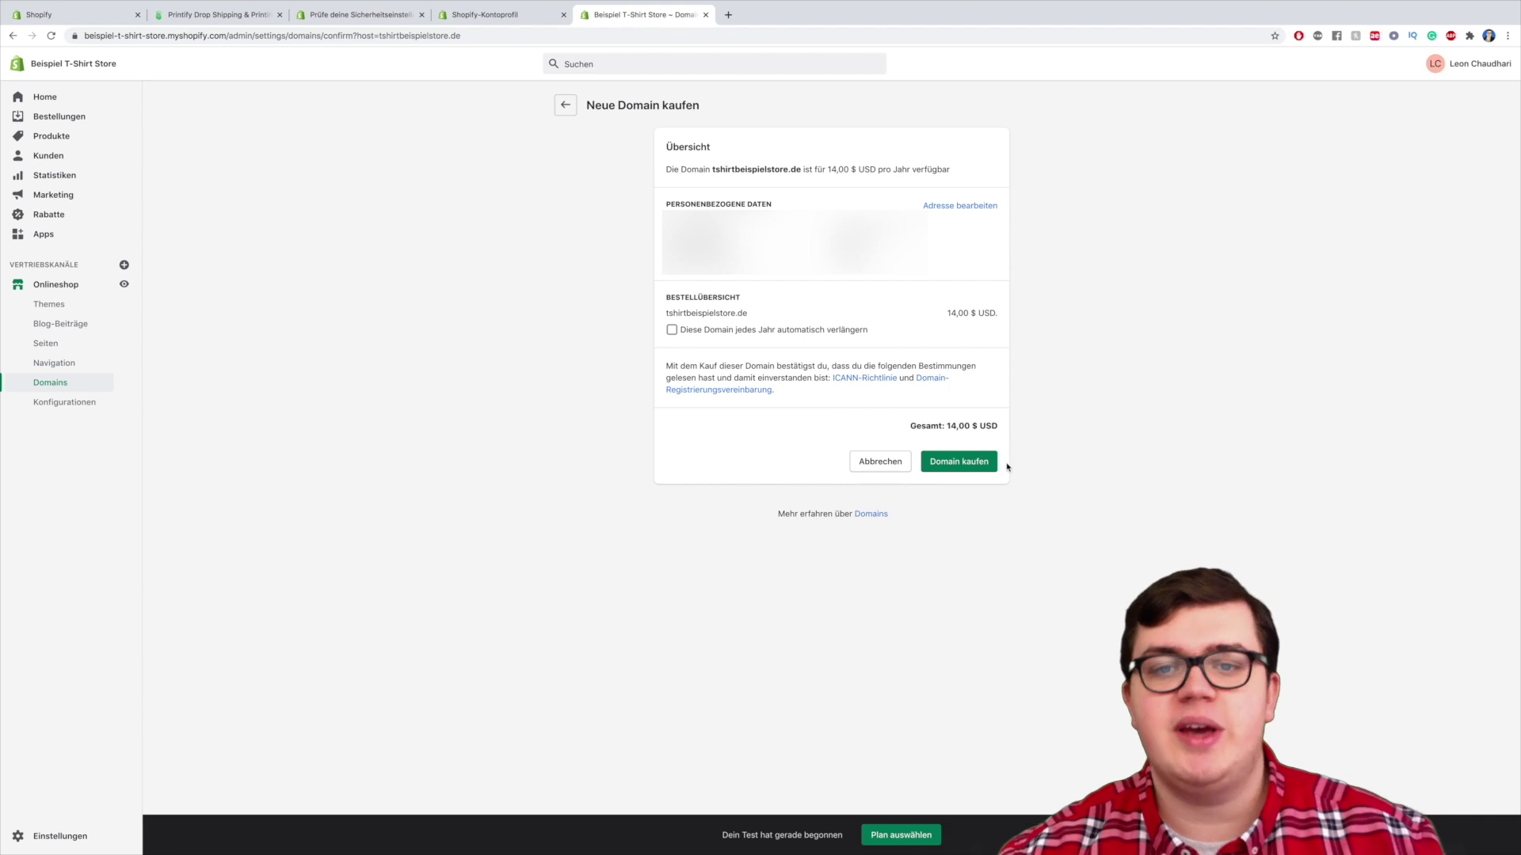
Buy the domain tshirtbeispielstore.de without automatic renewal and open its www address in a new browser tab
left_click(982, 465)
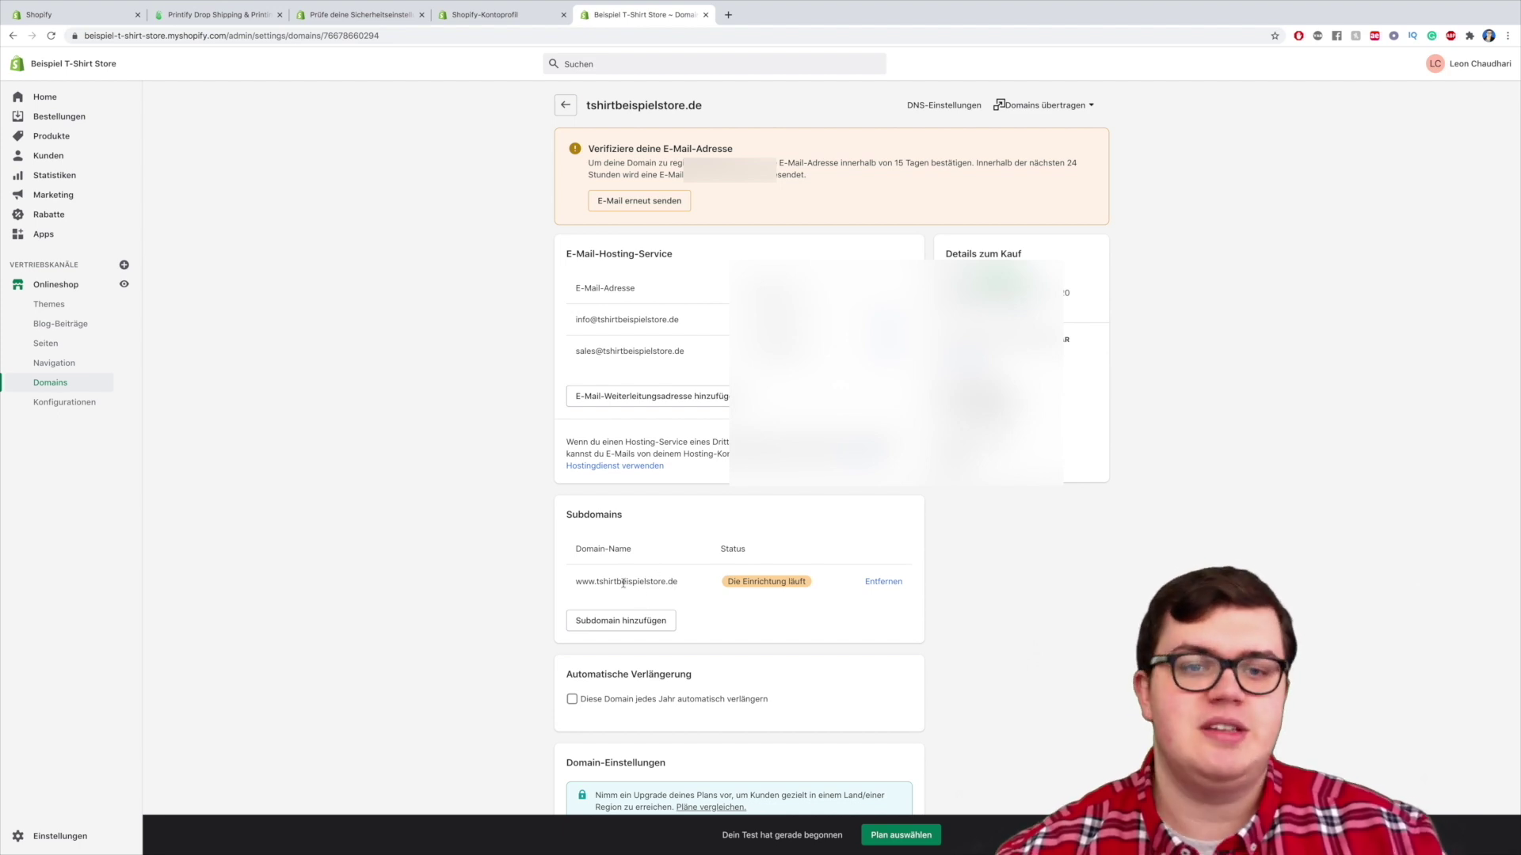
left_click_drag(579, 579, 687, 587)
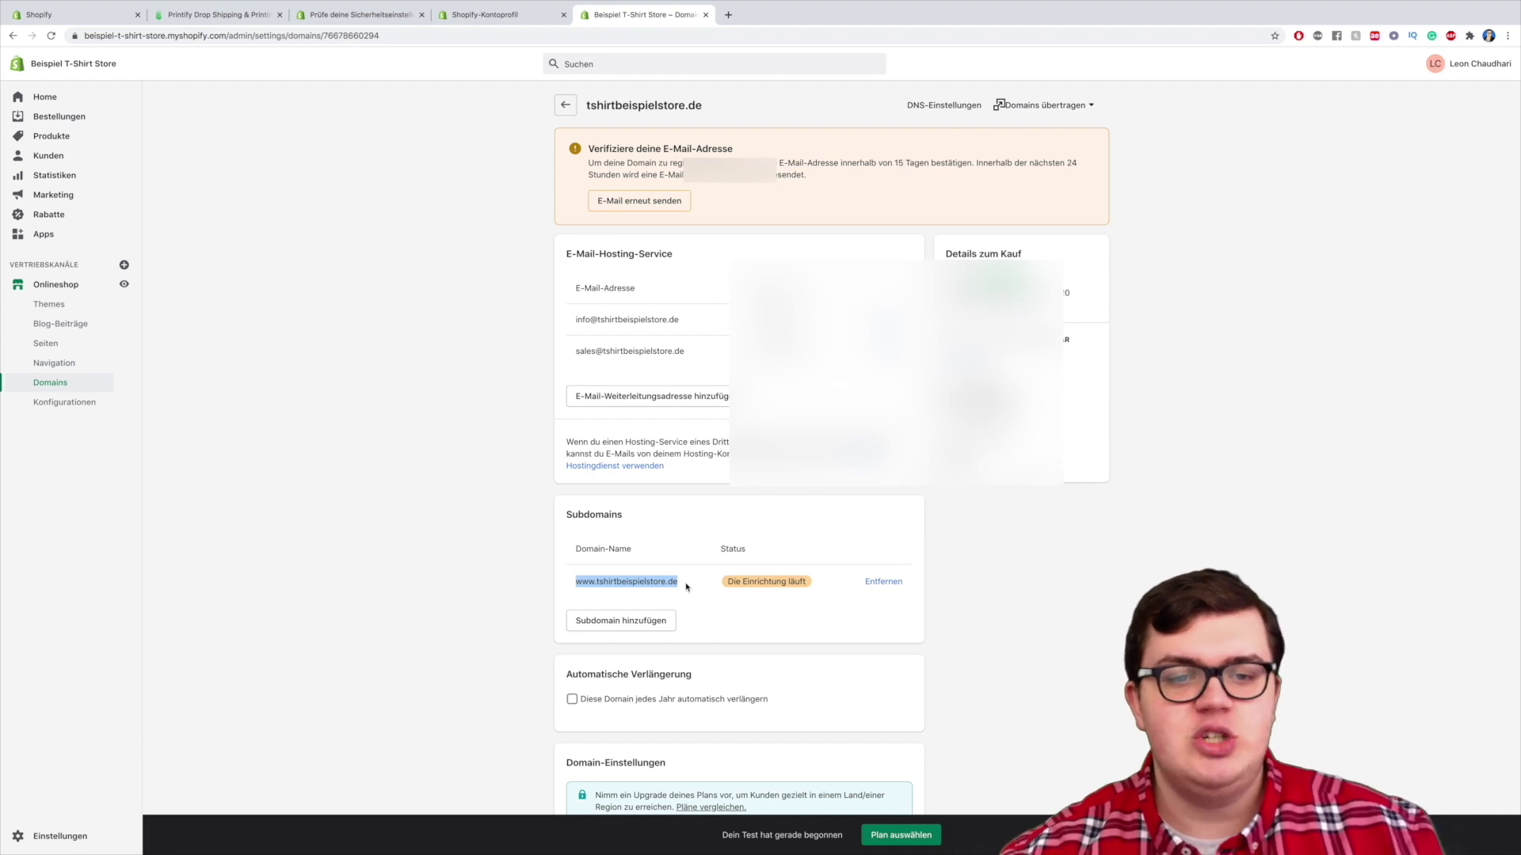
left_click(728, 15)
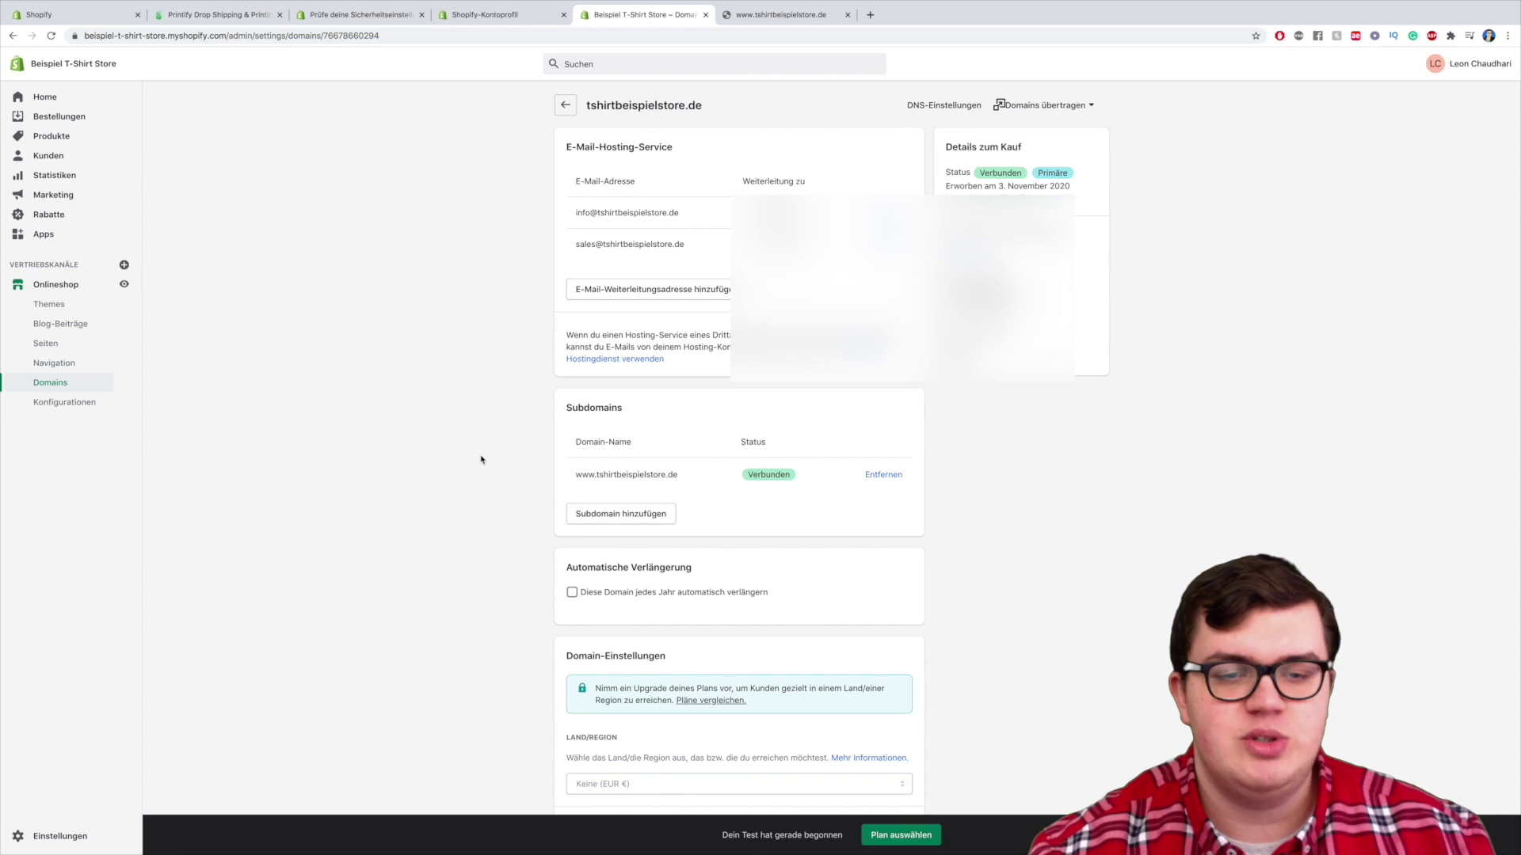
Choose the Basic Shopify plan at 29 $ per month for the store
left_click(889, 838)
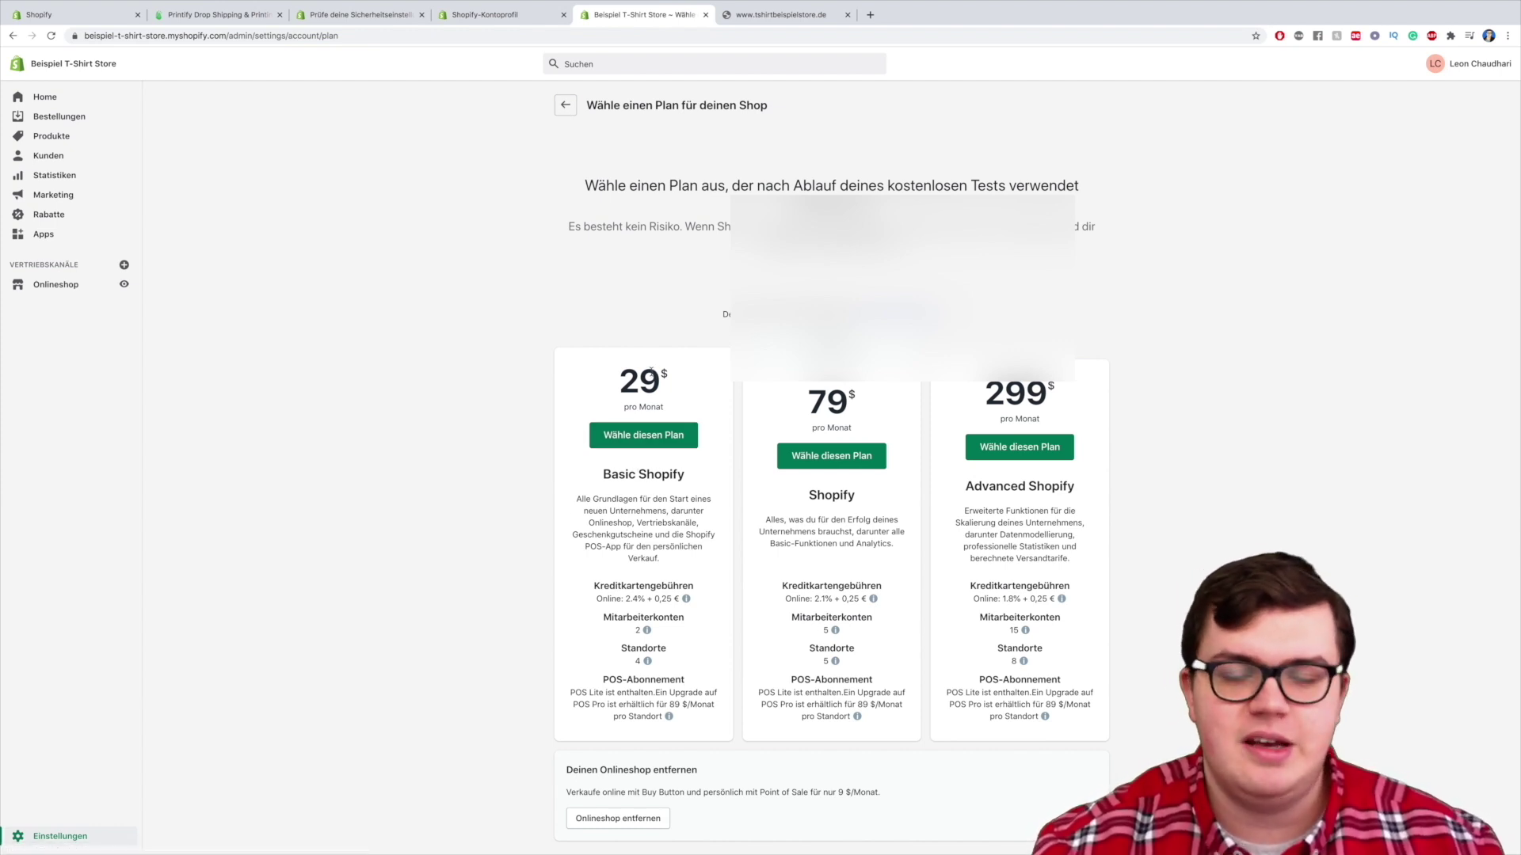
left_click(625, 444)
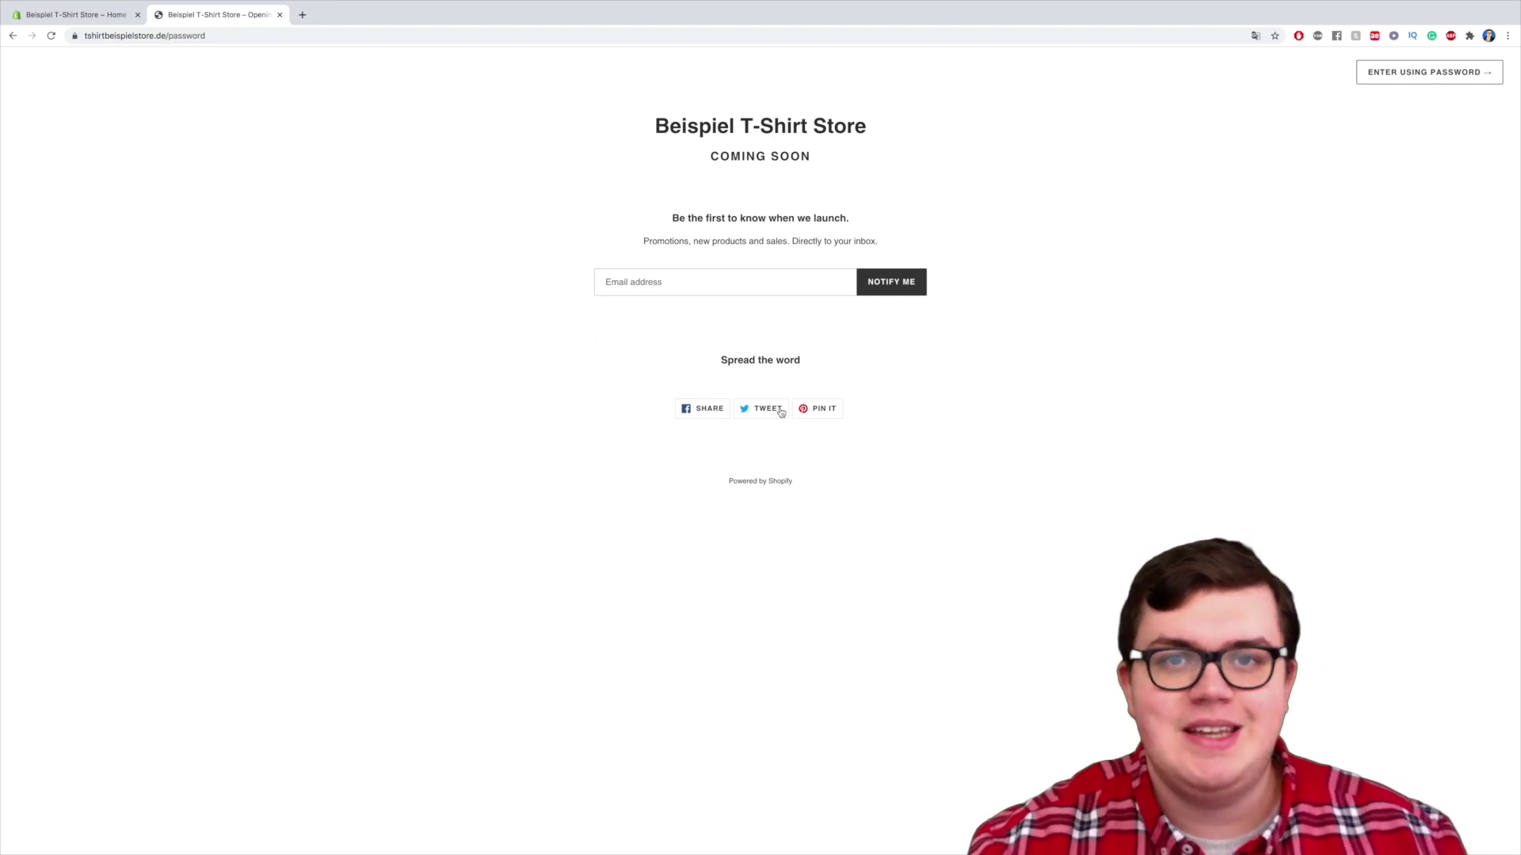
Return to the store admin and open the online shop's Konfigurationen page
left_click(70, 17)
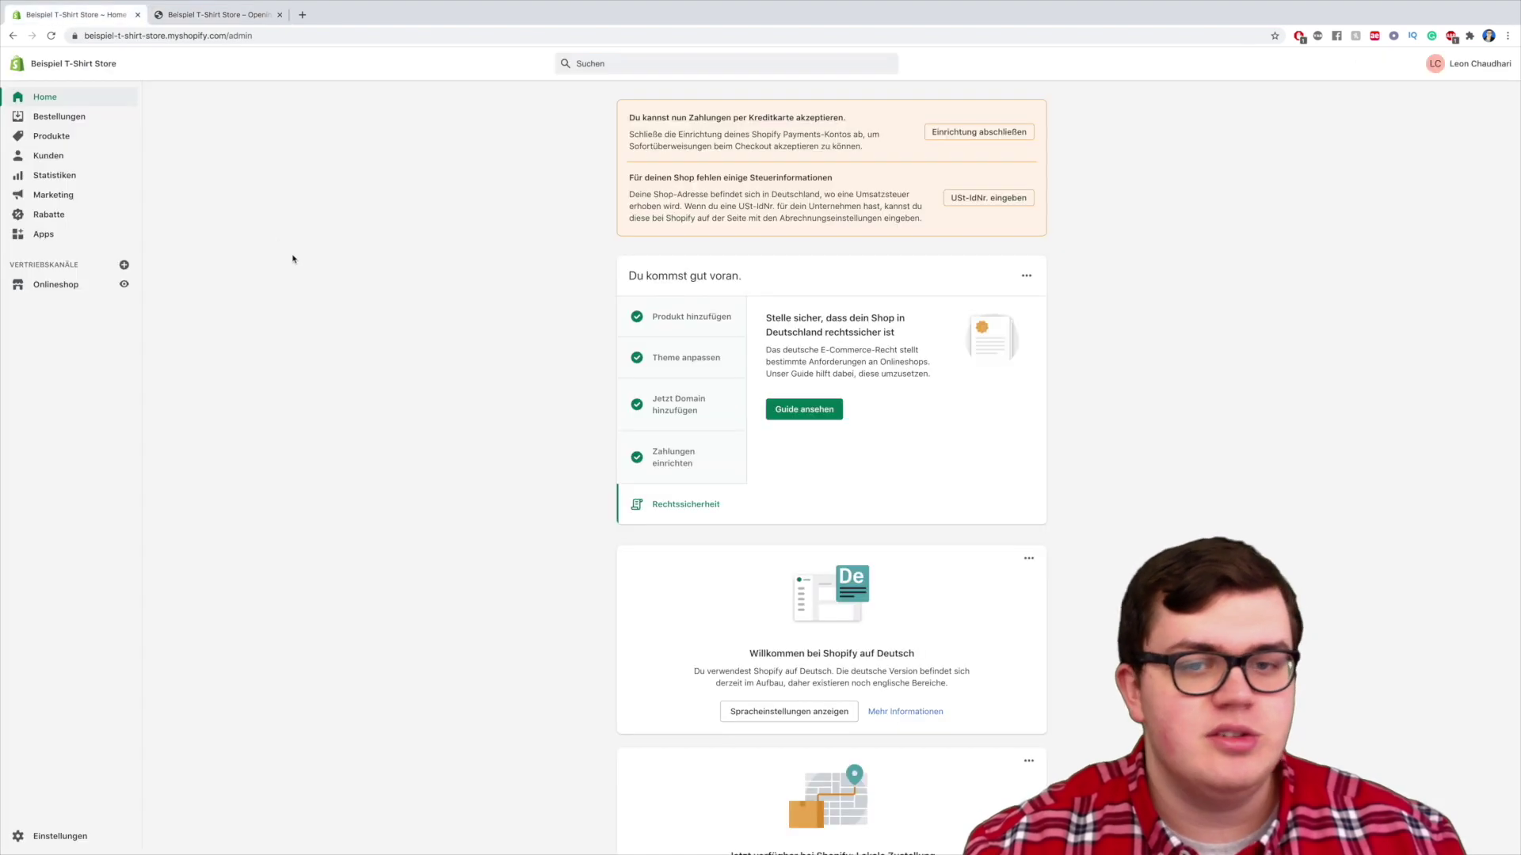
left_click(68, 293)
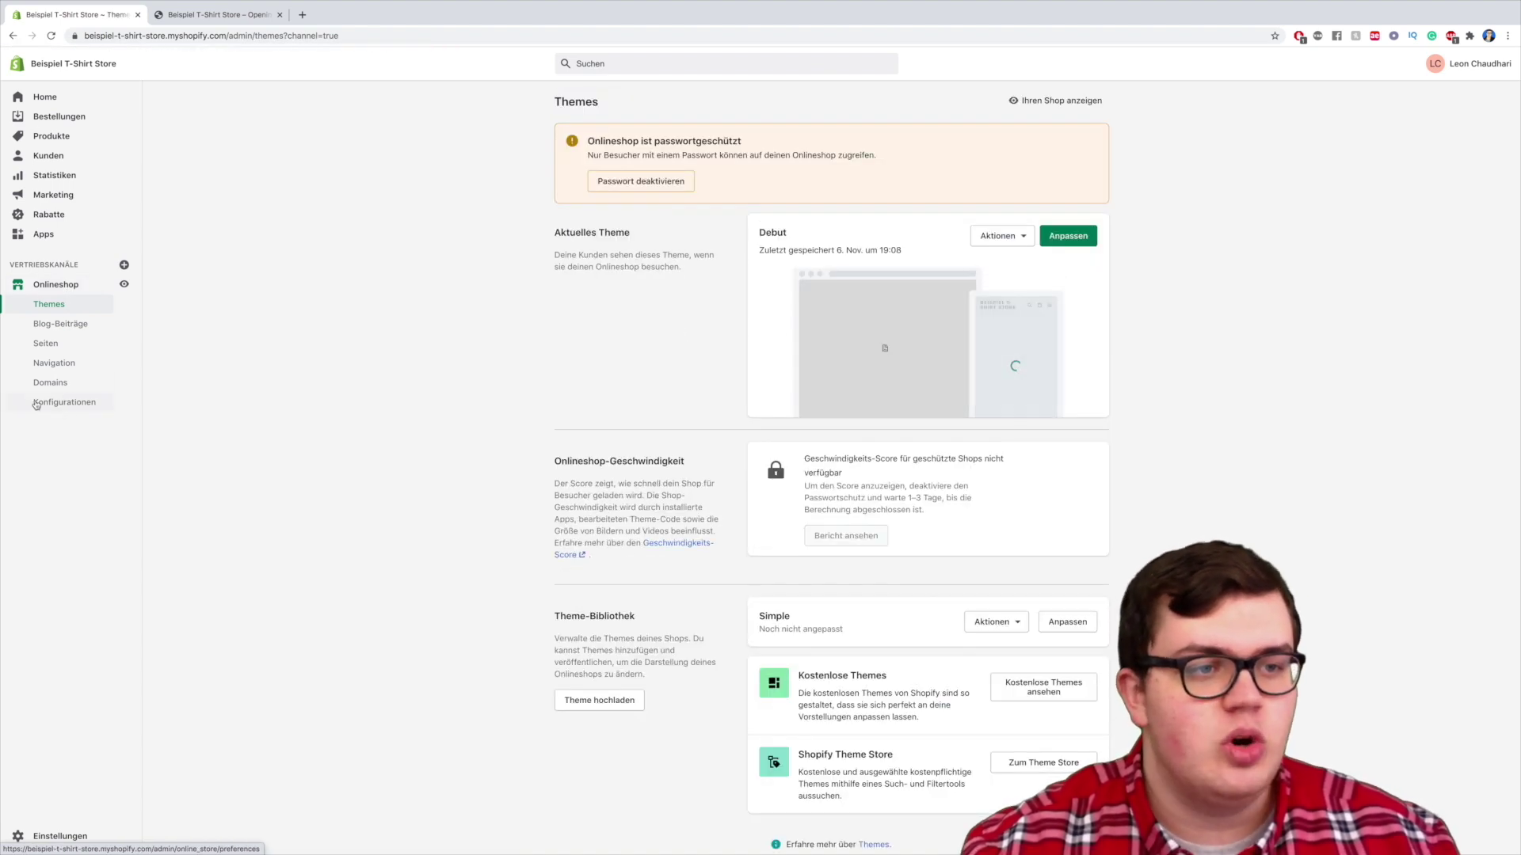
key("super+plus")
key("super+plus")
key("super+plus")
key("super+plus")
key("super+plus")
key("super+plus")
key("super+plus")
key("super+0")
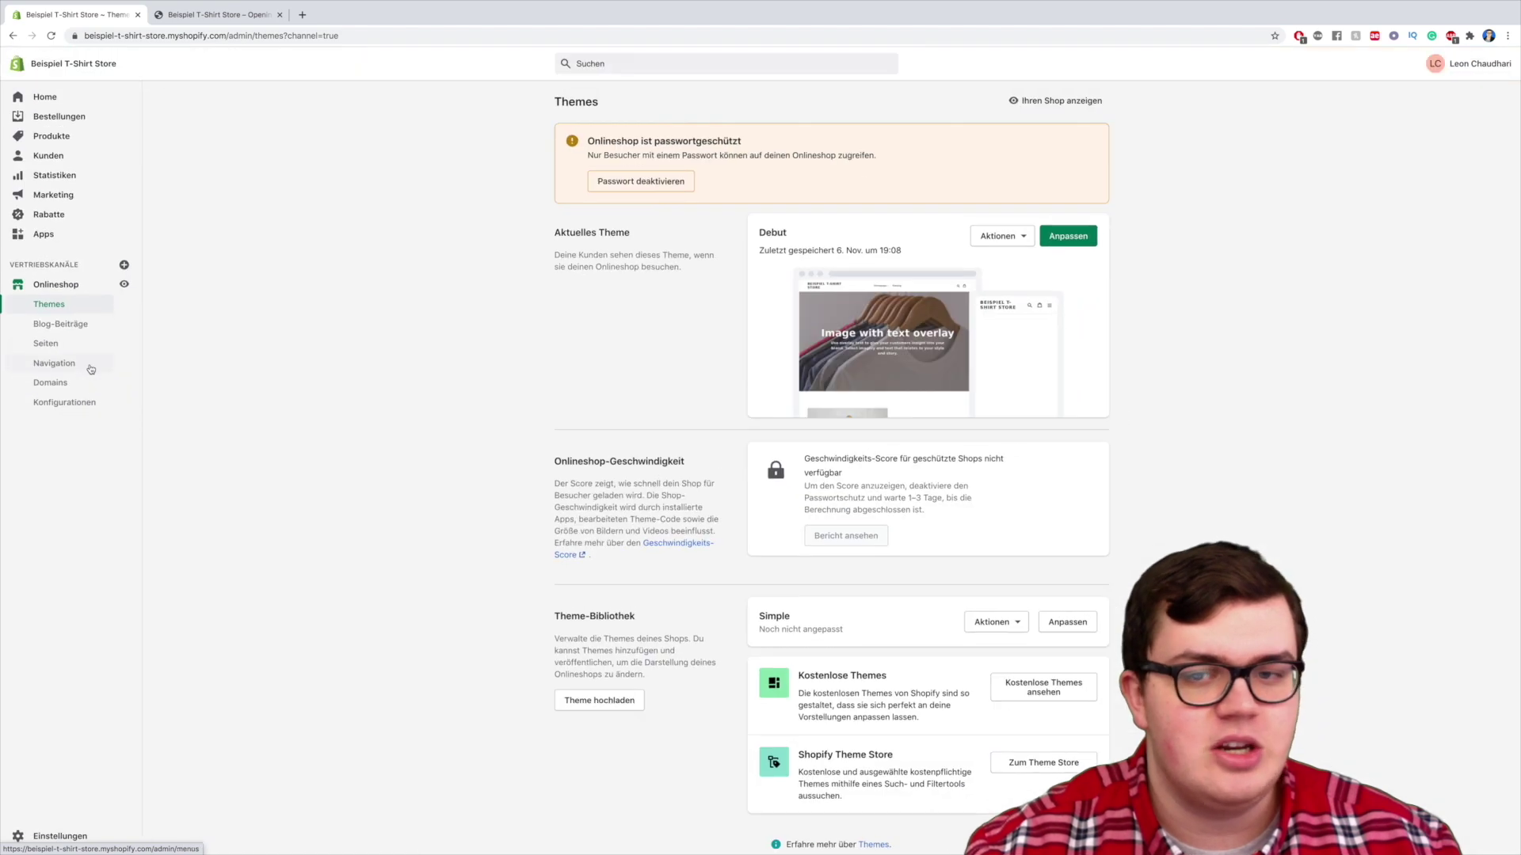
left_click(79, 407)
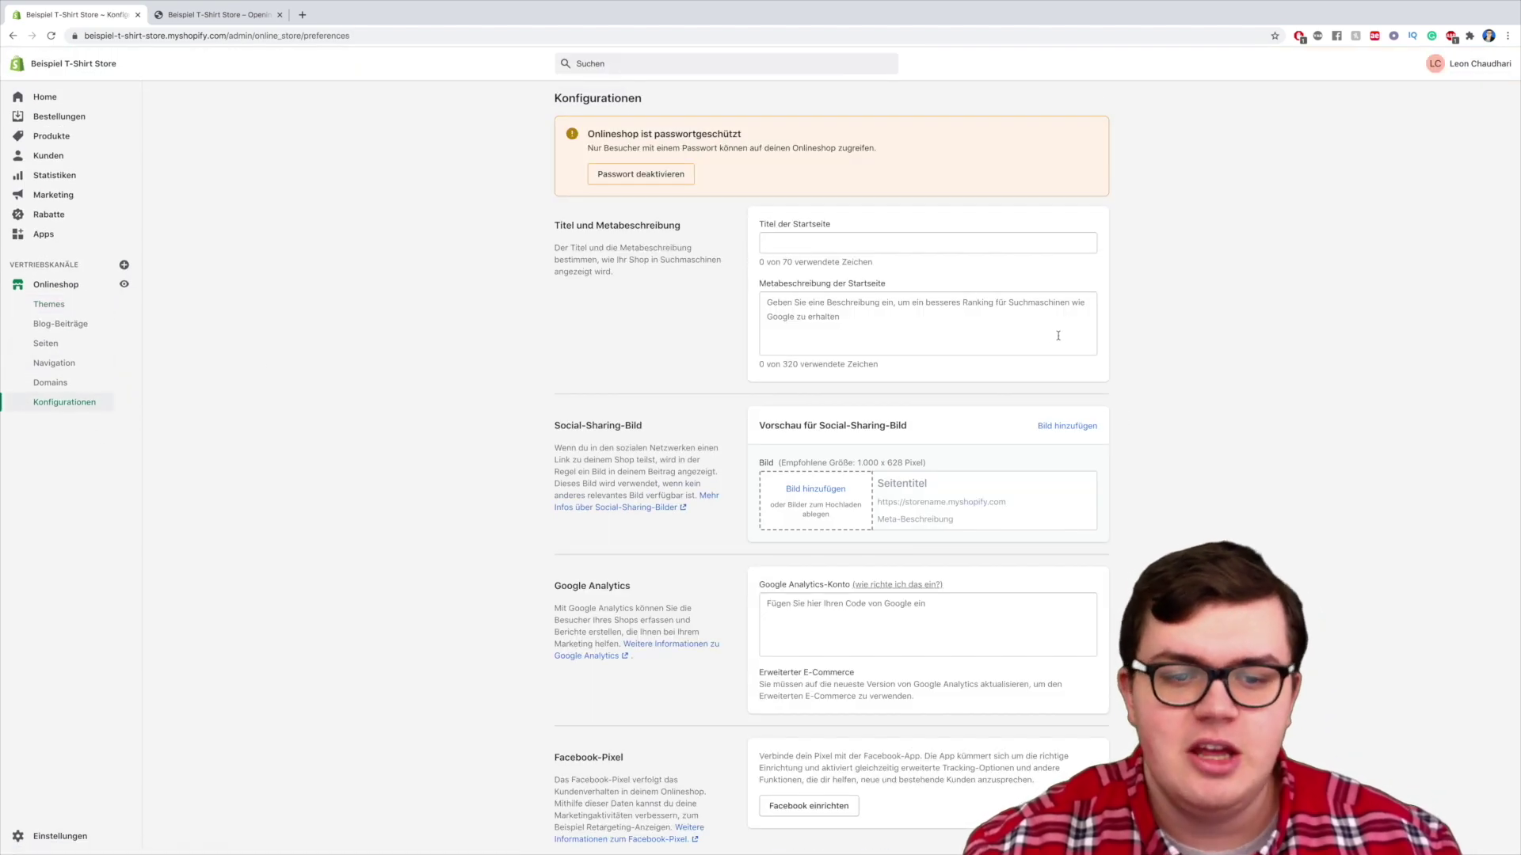
Turn off the online store's password protection and save the change
scroll(1058, 336, "down", 2)
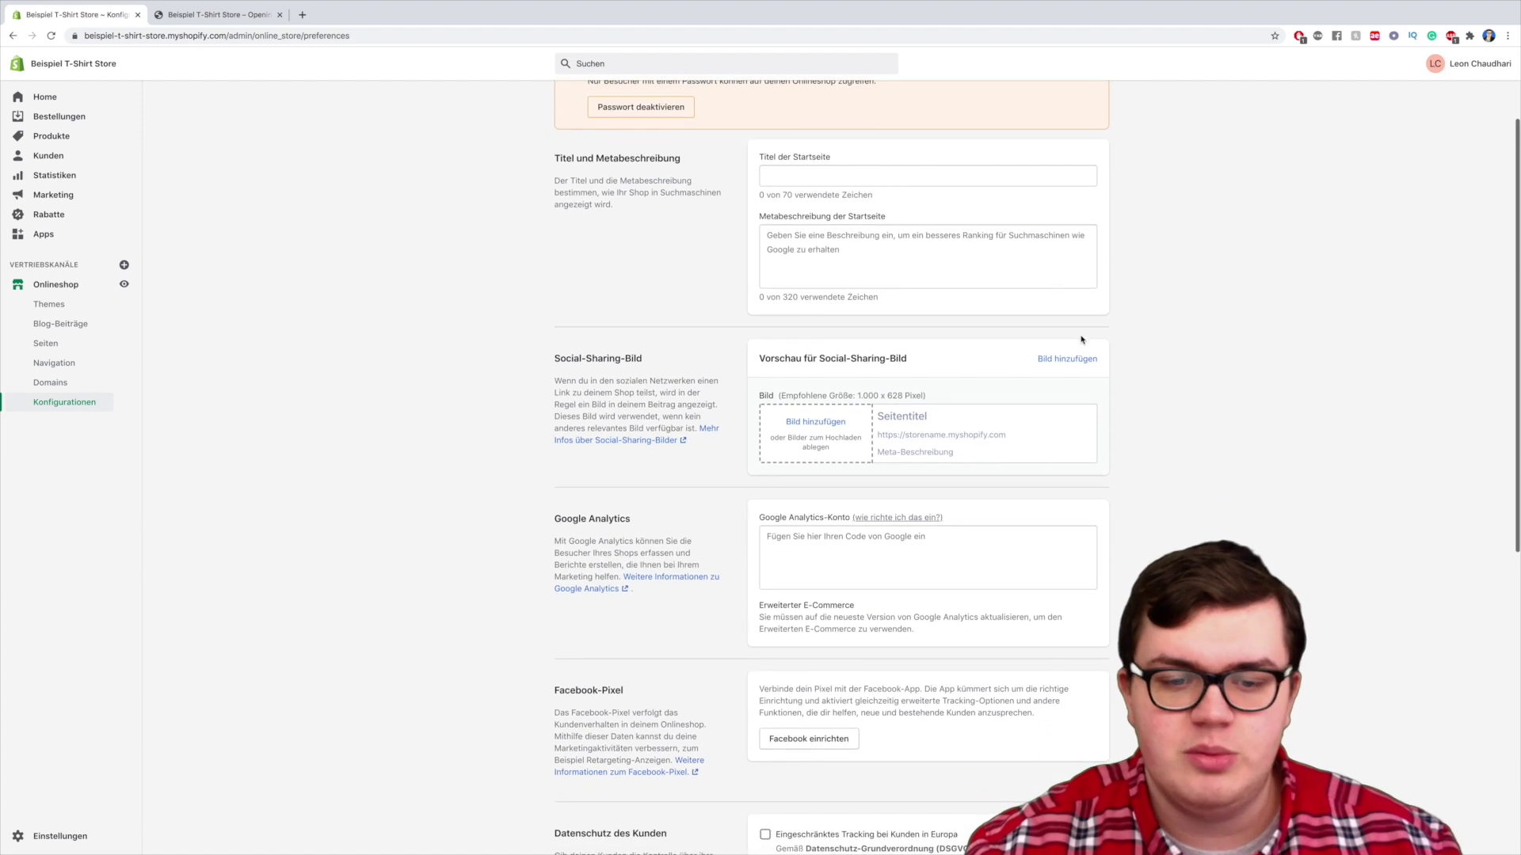
scroll(1081, 340, "down", 2)
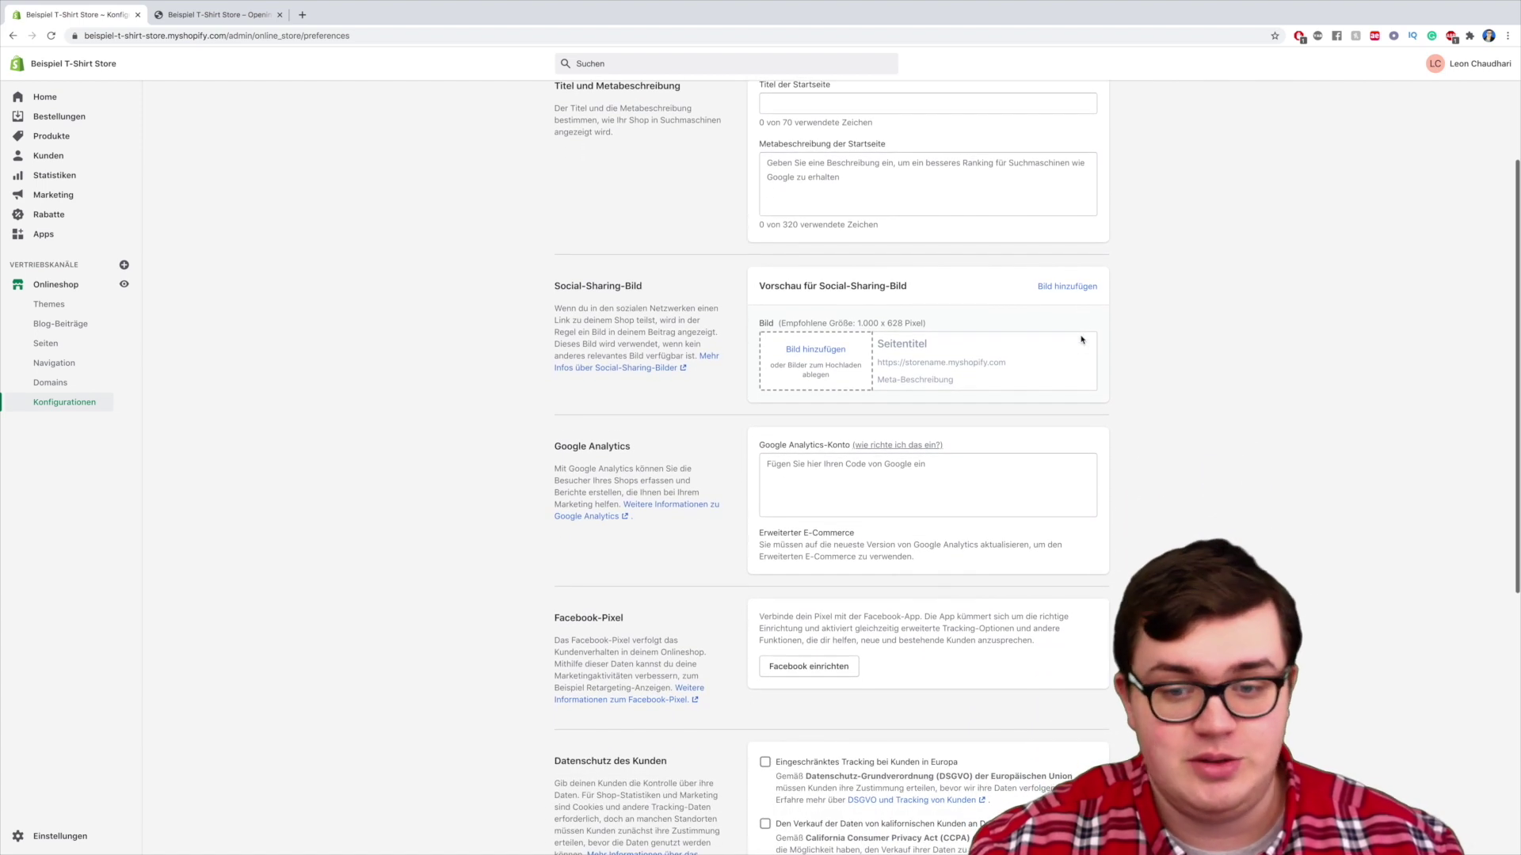
scroll(1081, 340, "down", 3)
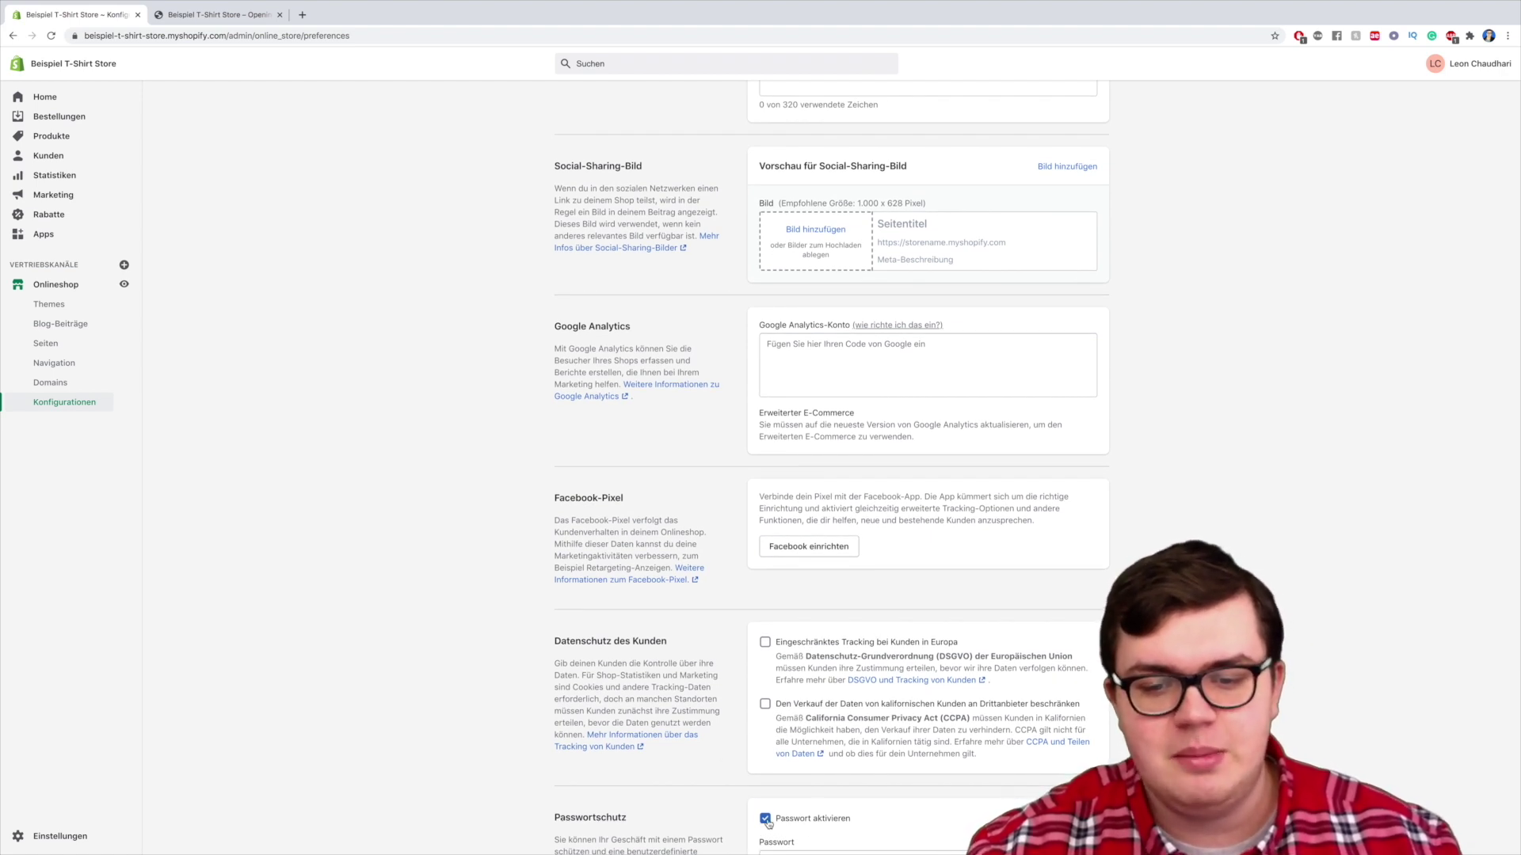
left_click(766, 820)
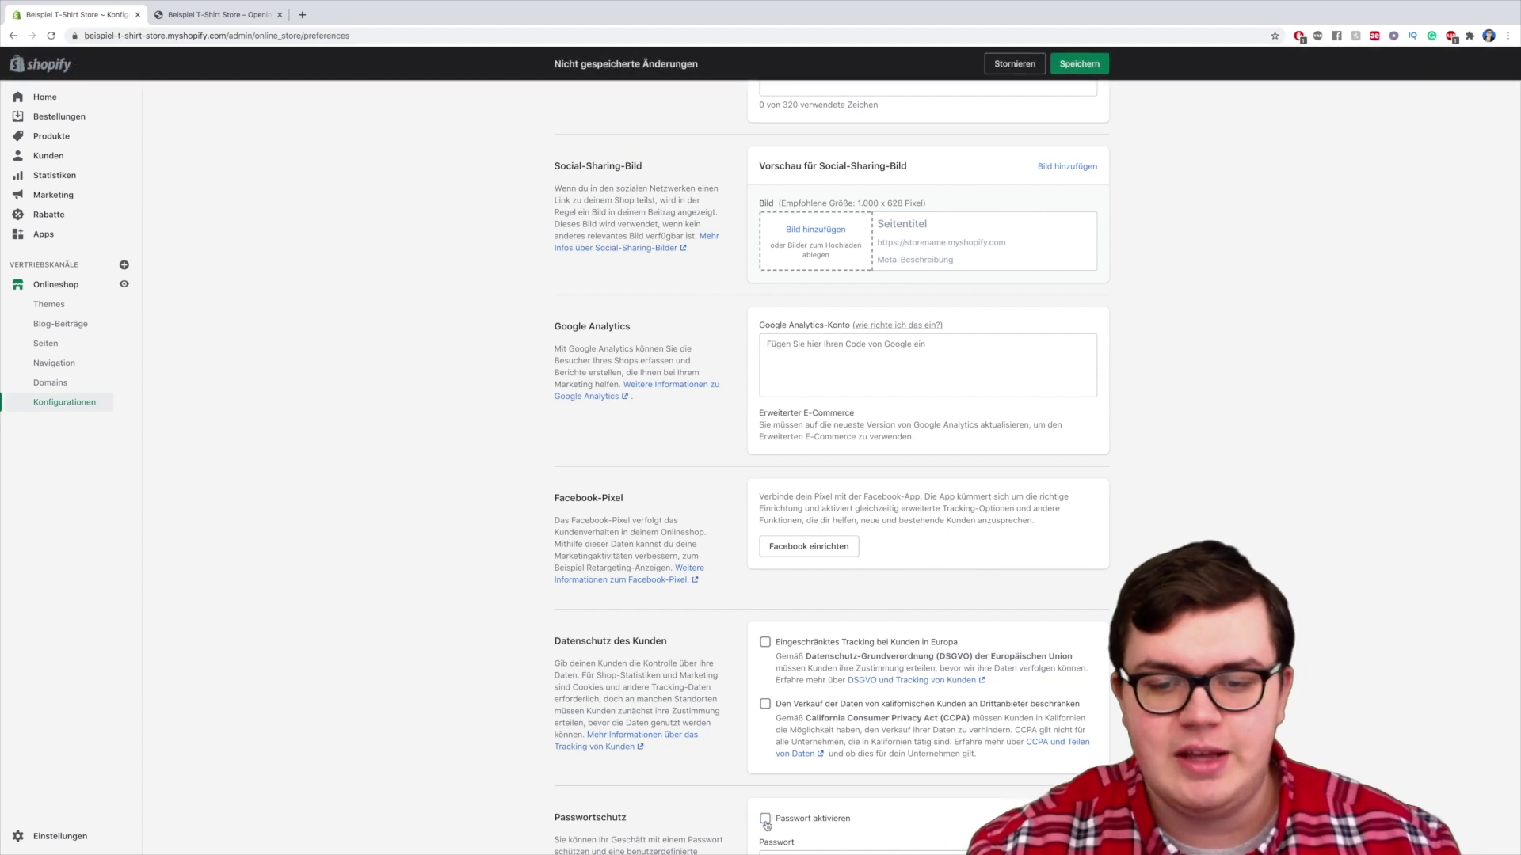
left_click(1087, 67)
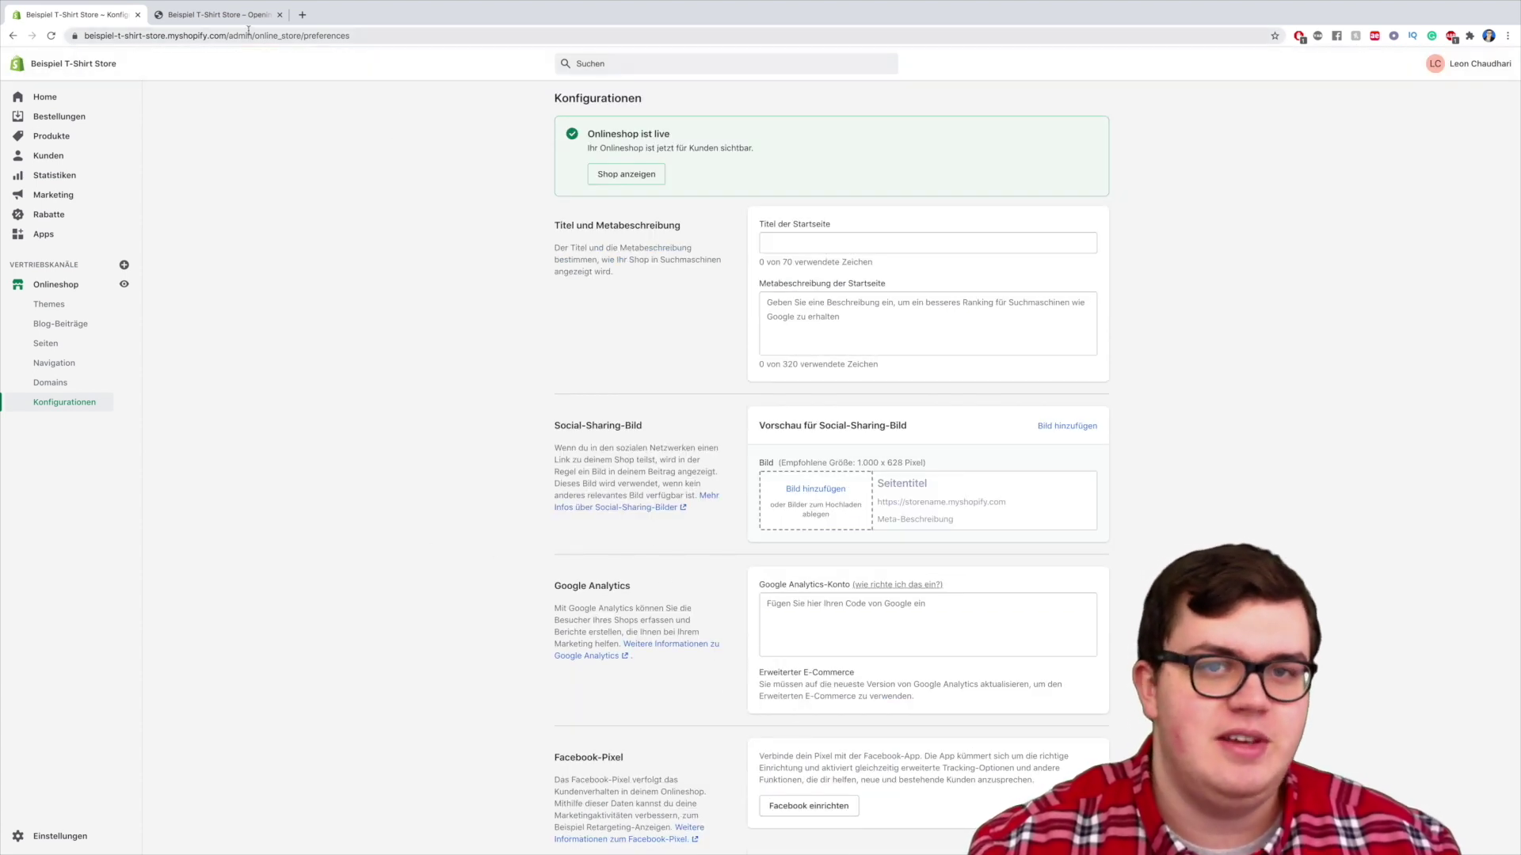
View the live storefront and reload the coming-soon page that is already open
left_click(642, 176)
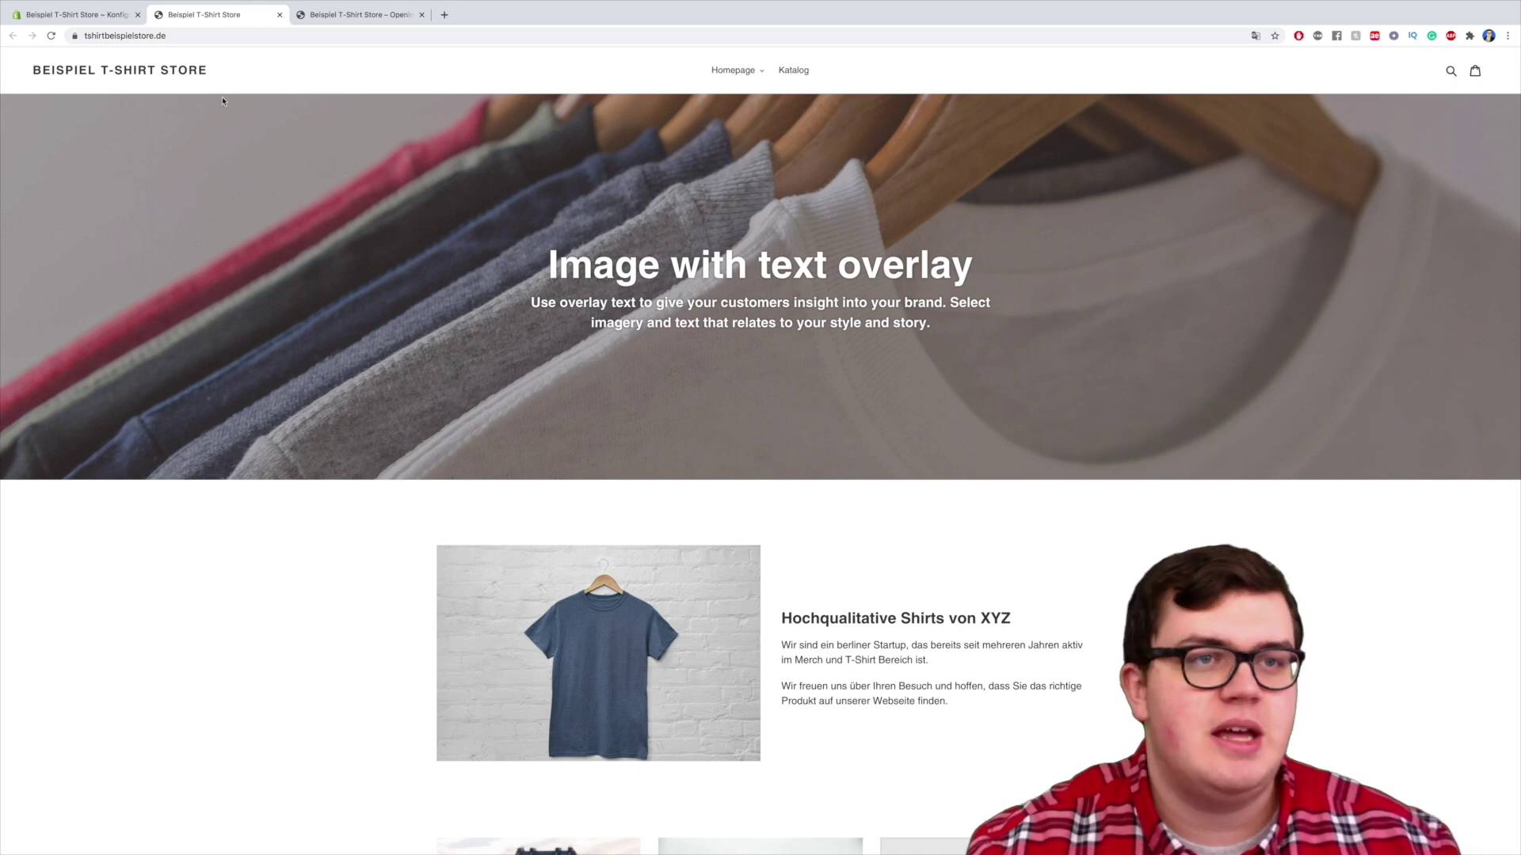
left_click(338, 19)
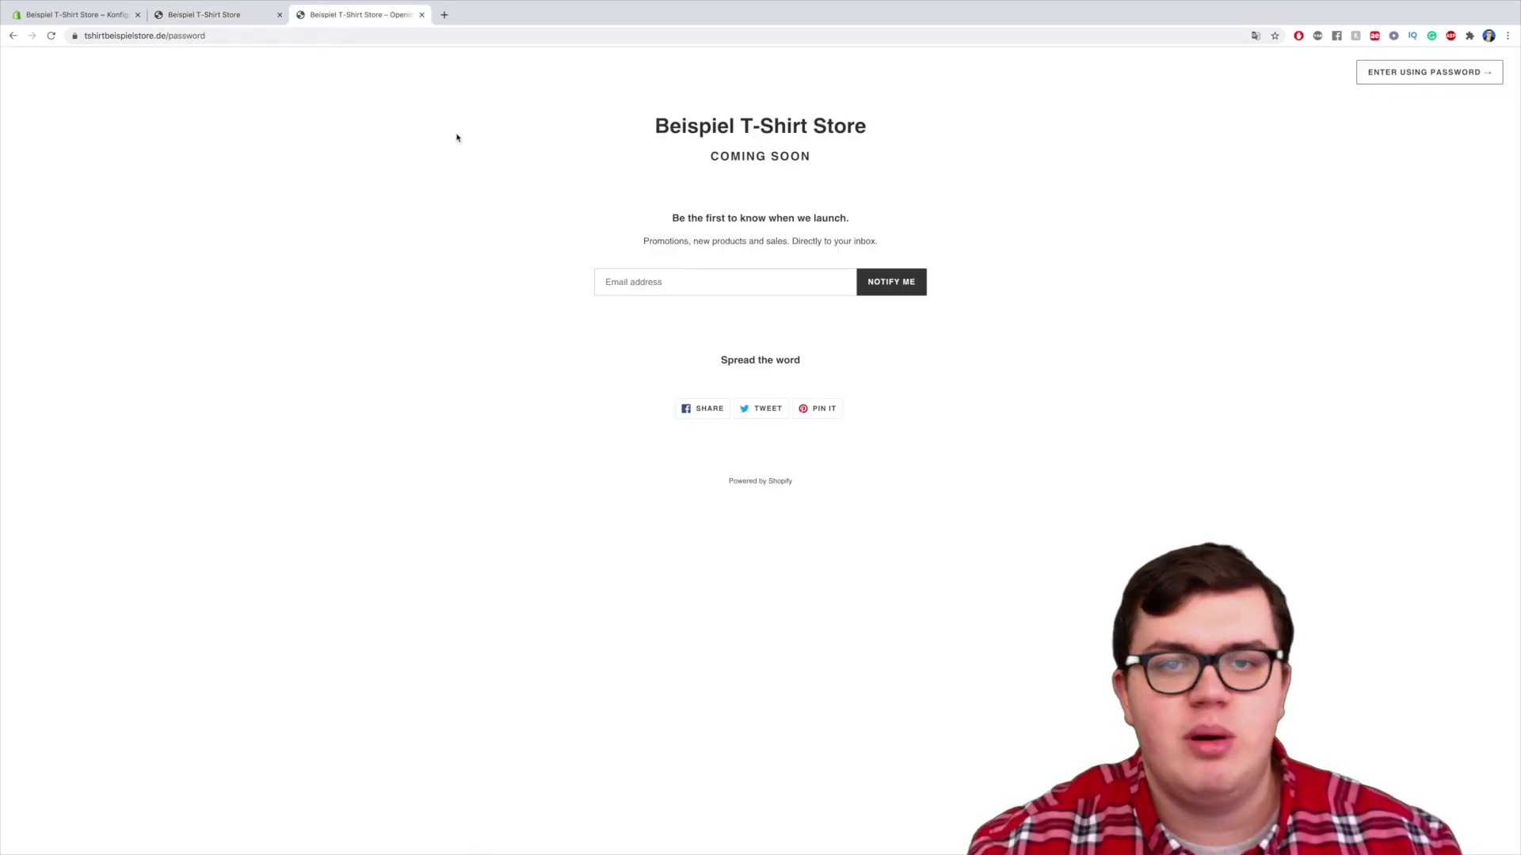
left_click(50, 36)
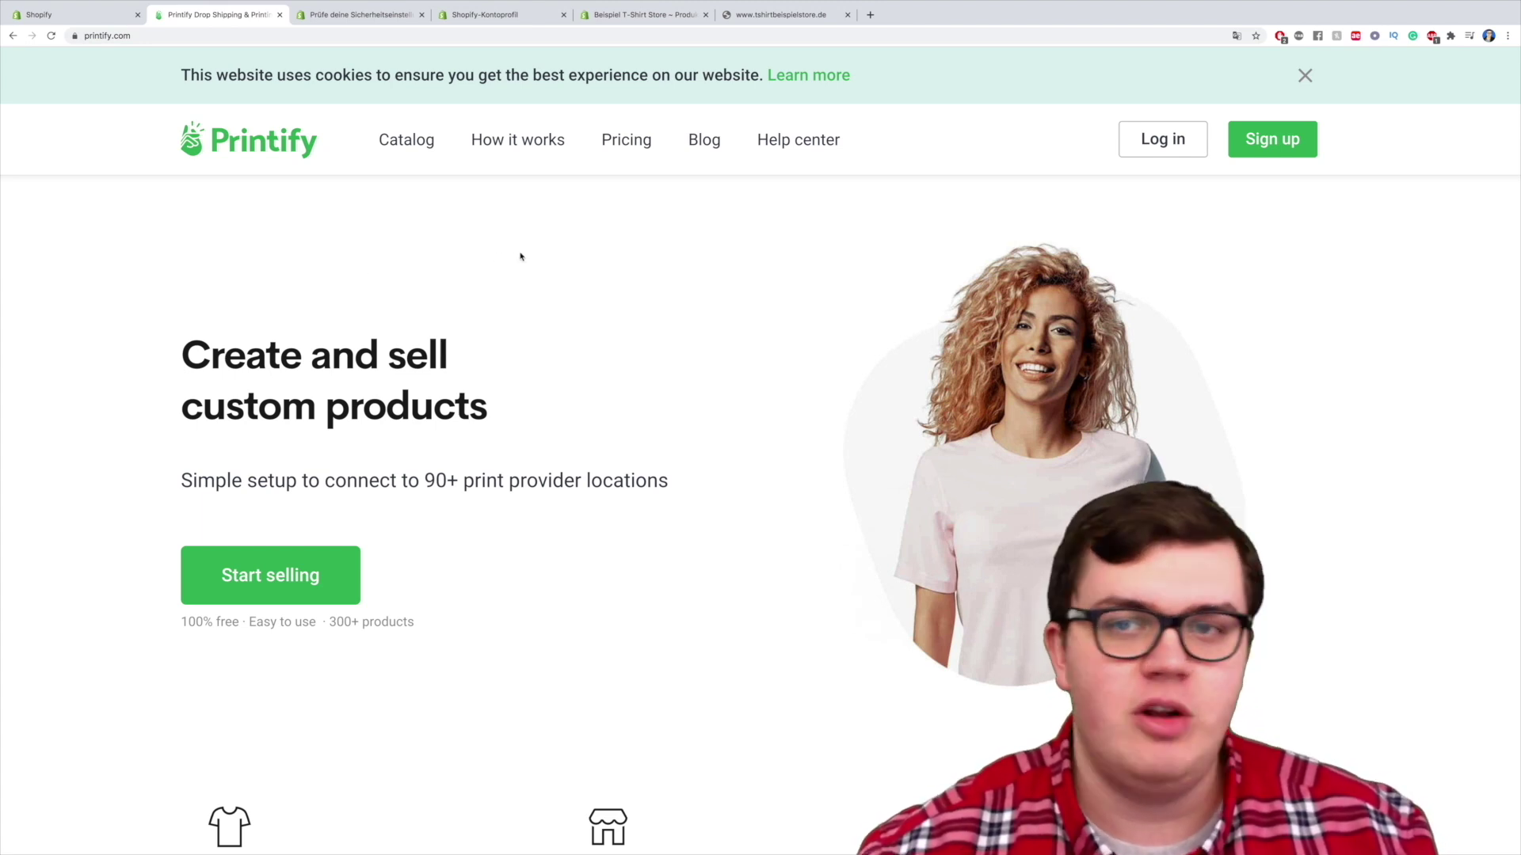
Sign up on Printify and answer the profile questions with "Artist or designer" and "I am just playing around"
left_click(1251, 149)
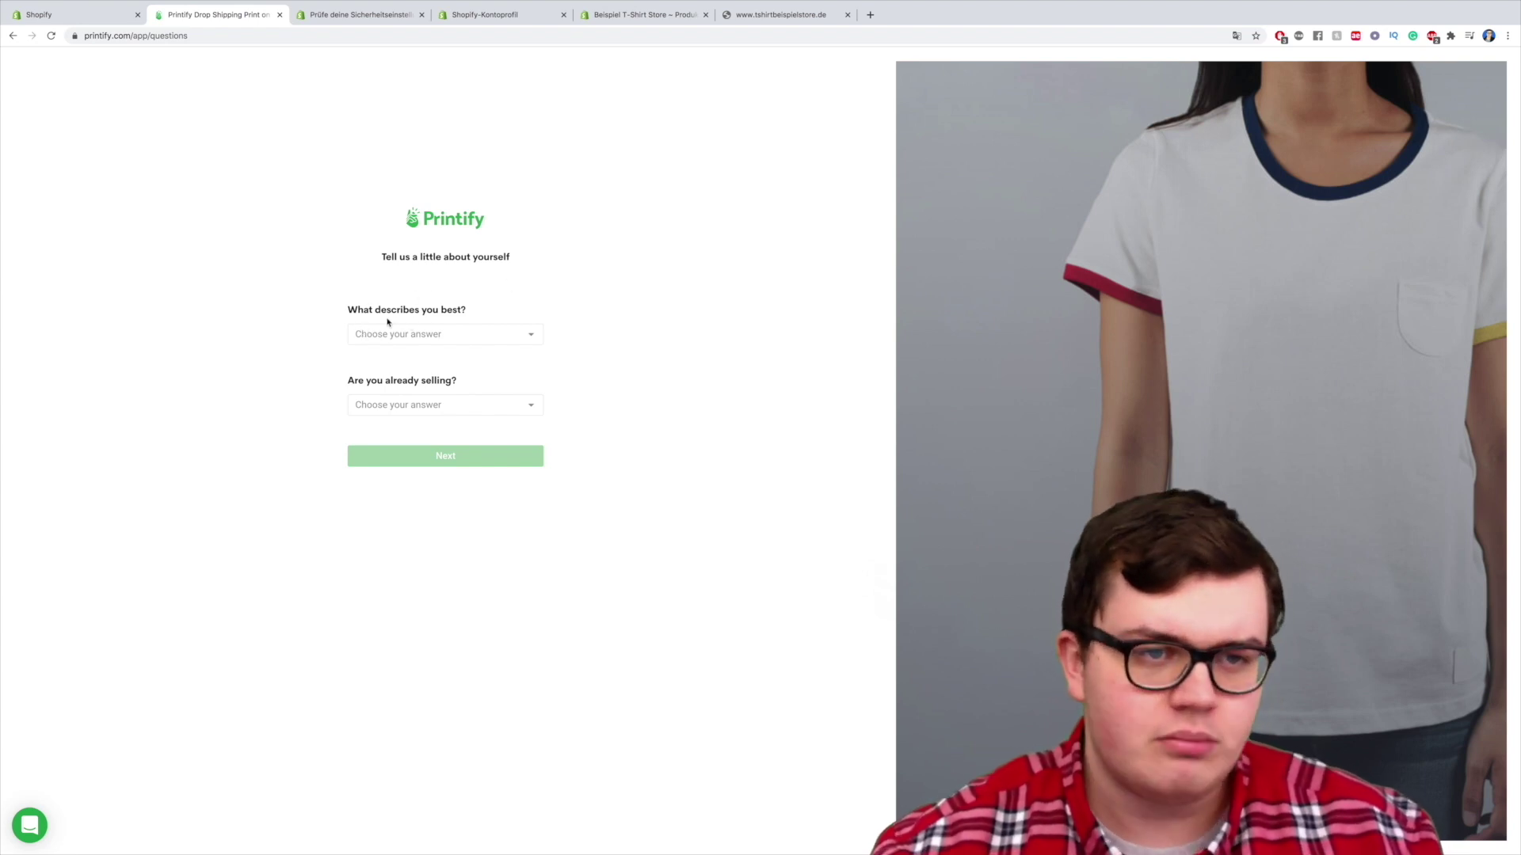
left_click(418, 338)
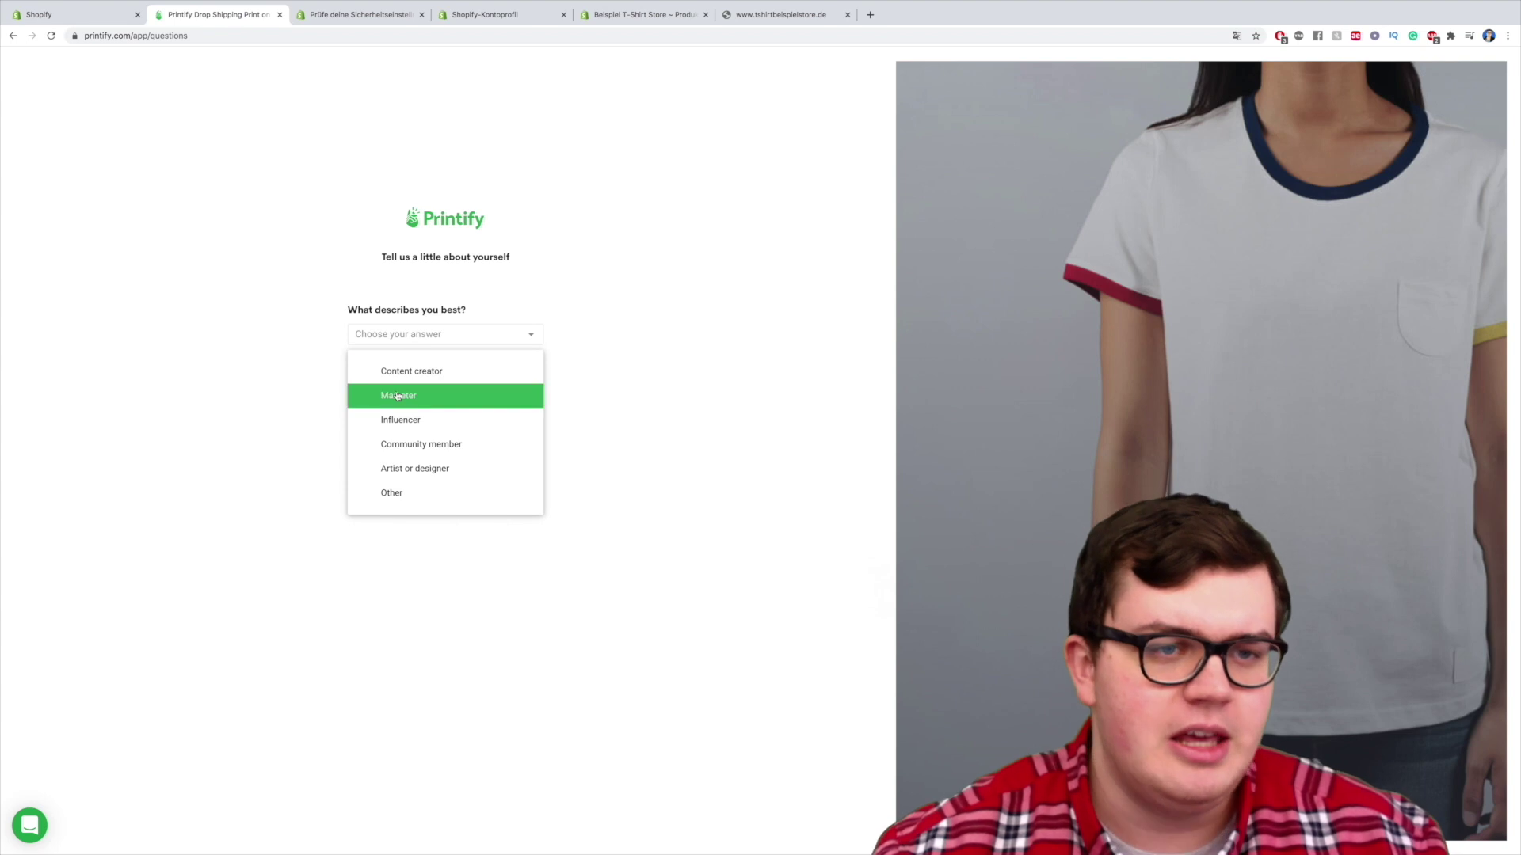
left_click(425, 476)
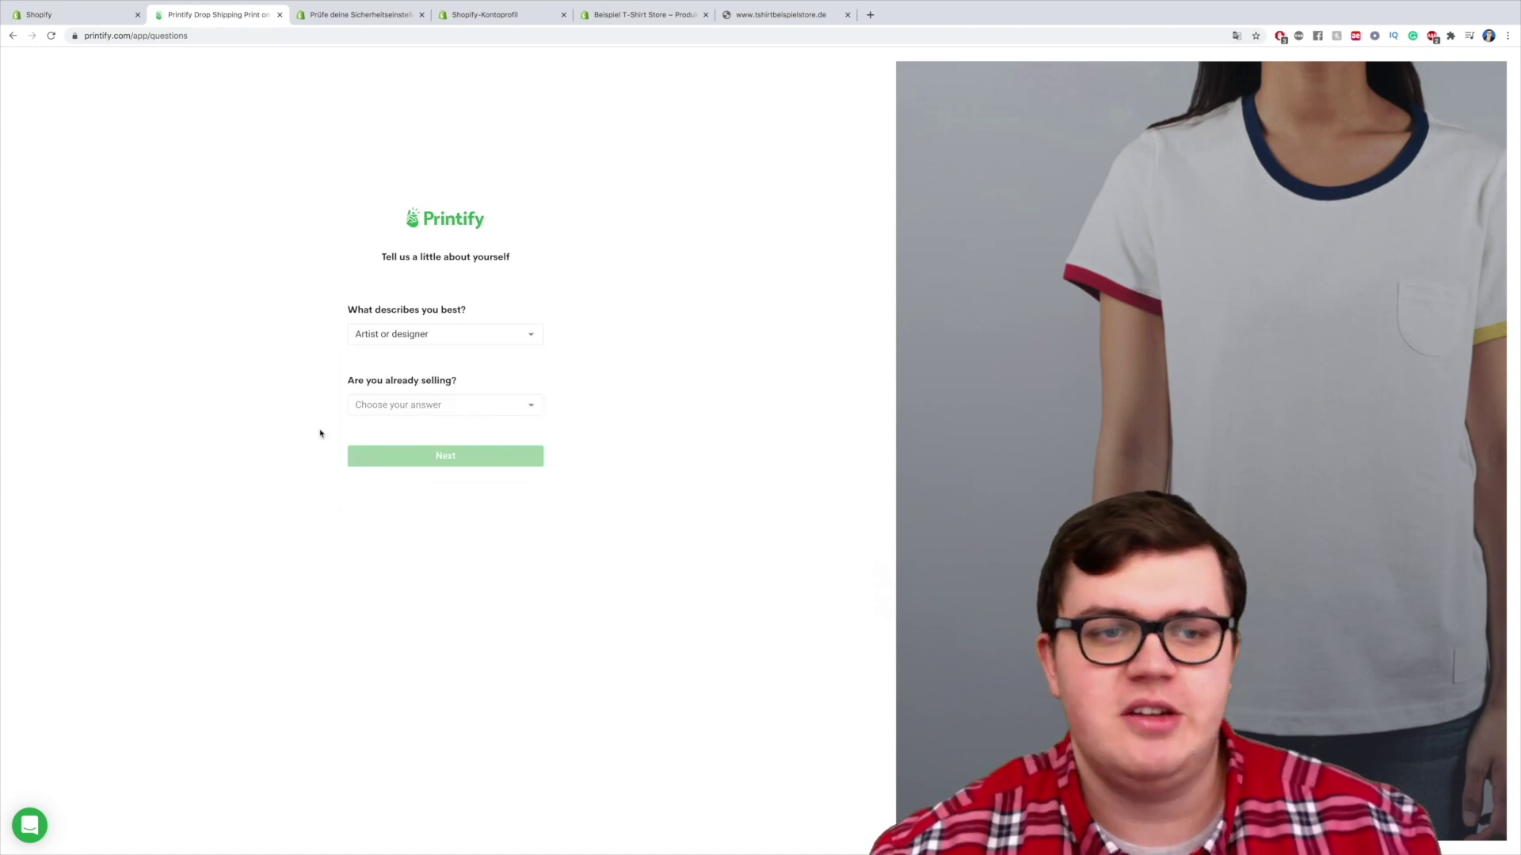
left_click(404, 400)
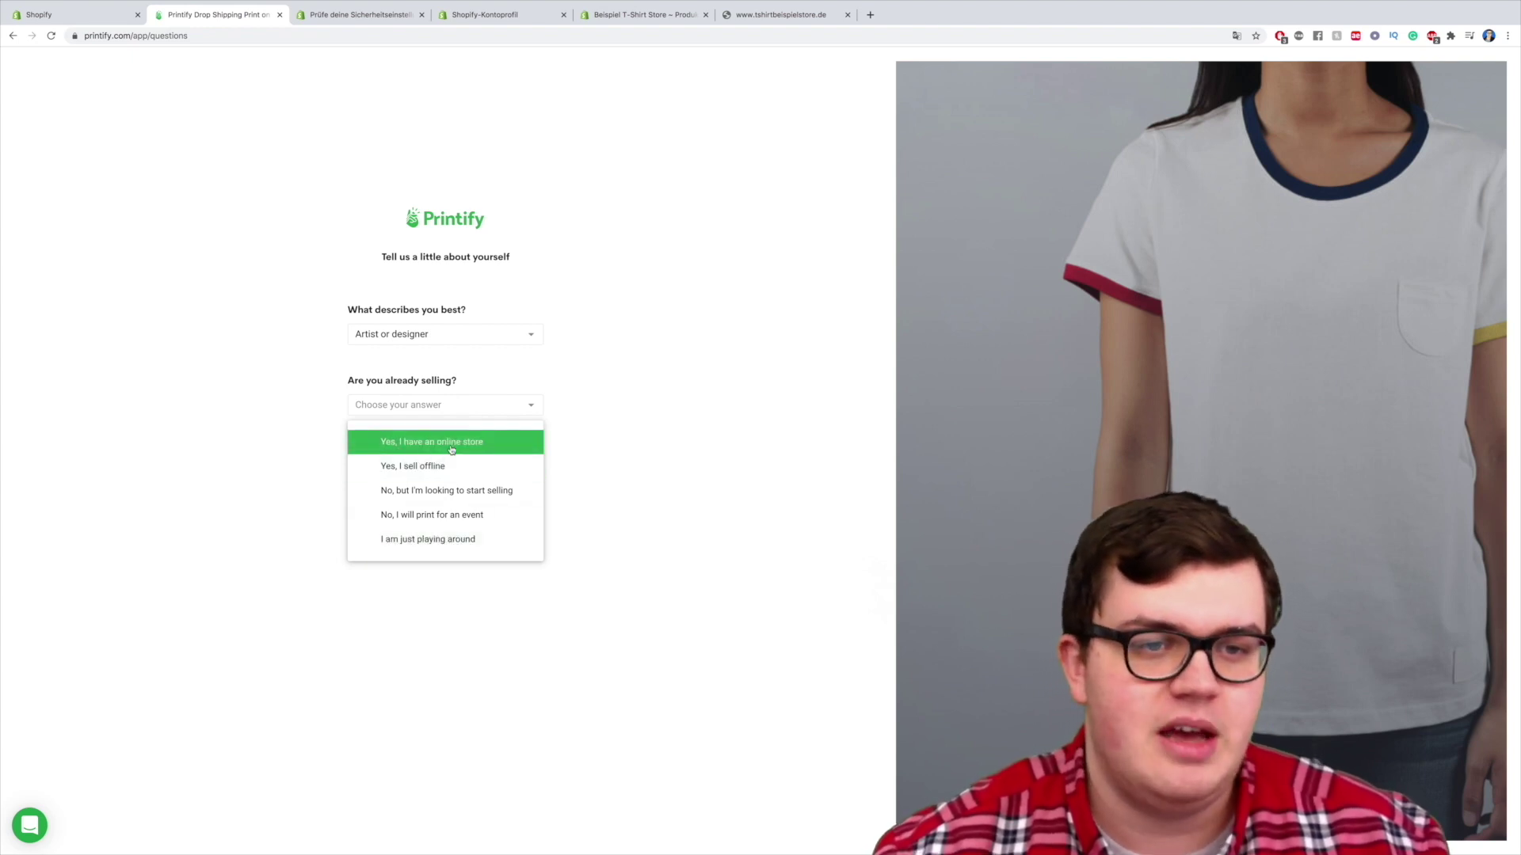
left_click(427, 543)
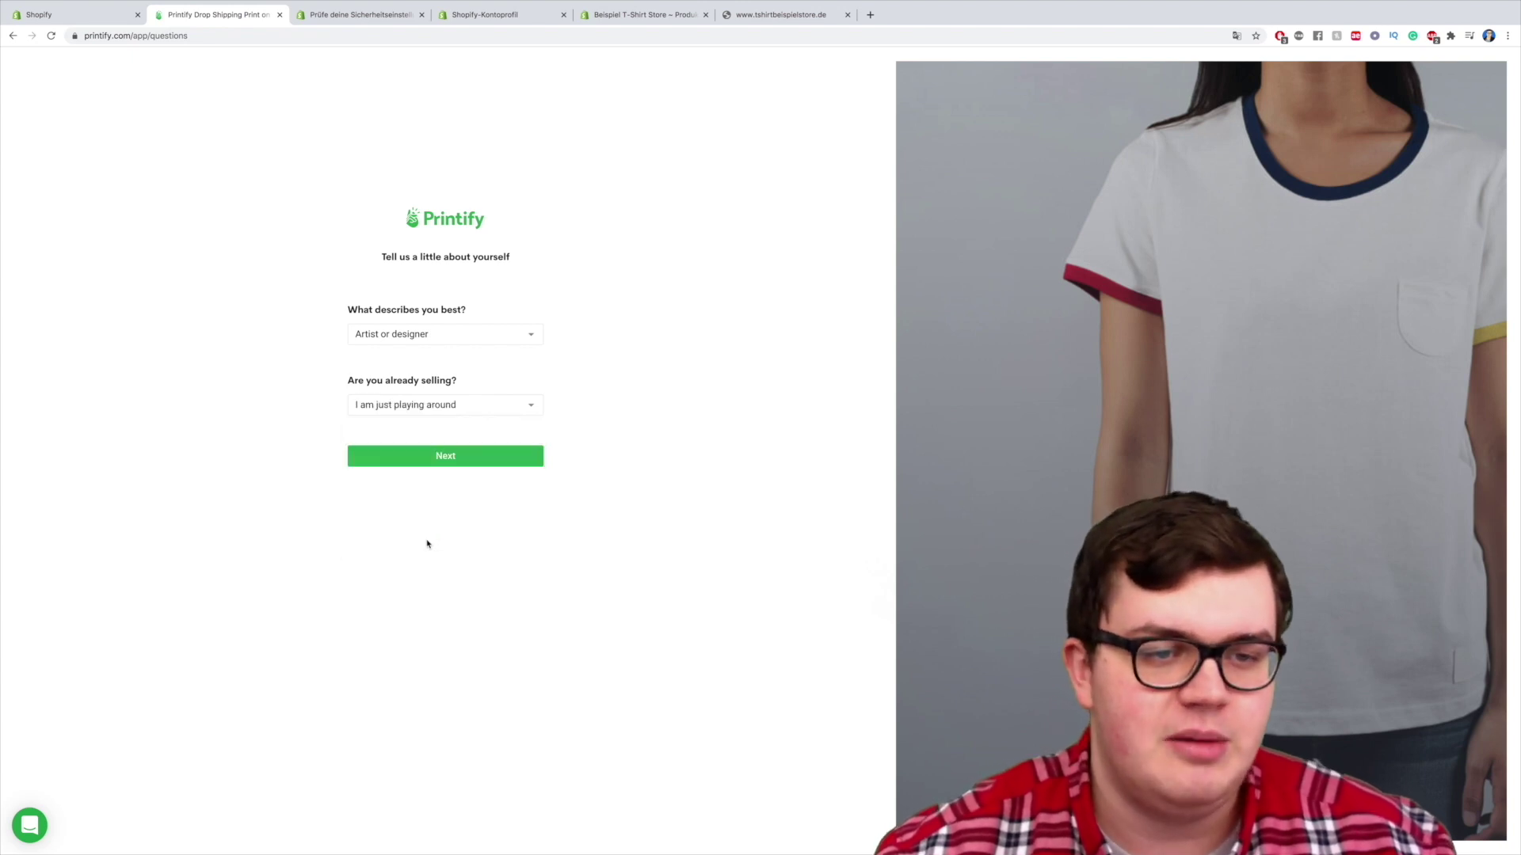
left_click(409, 453)
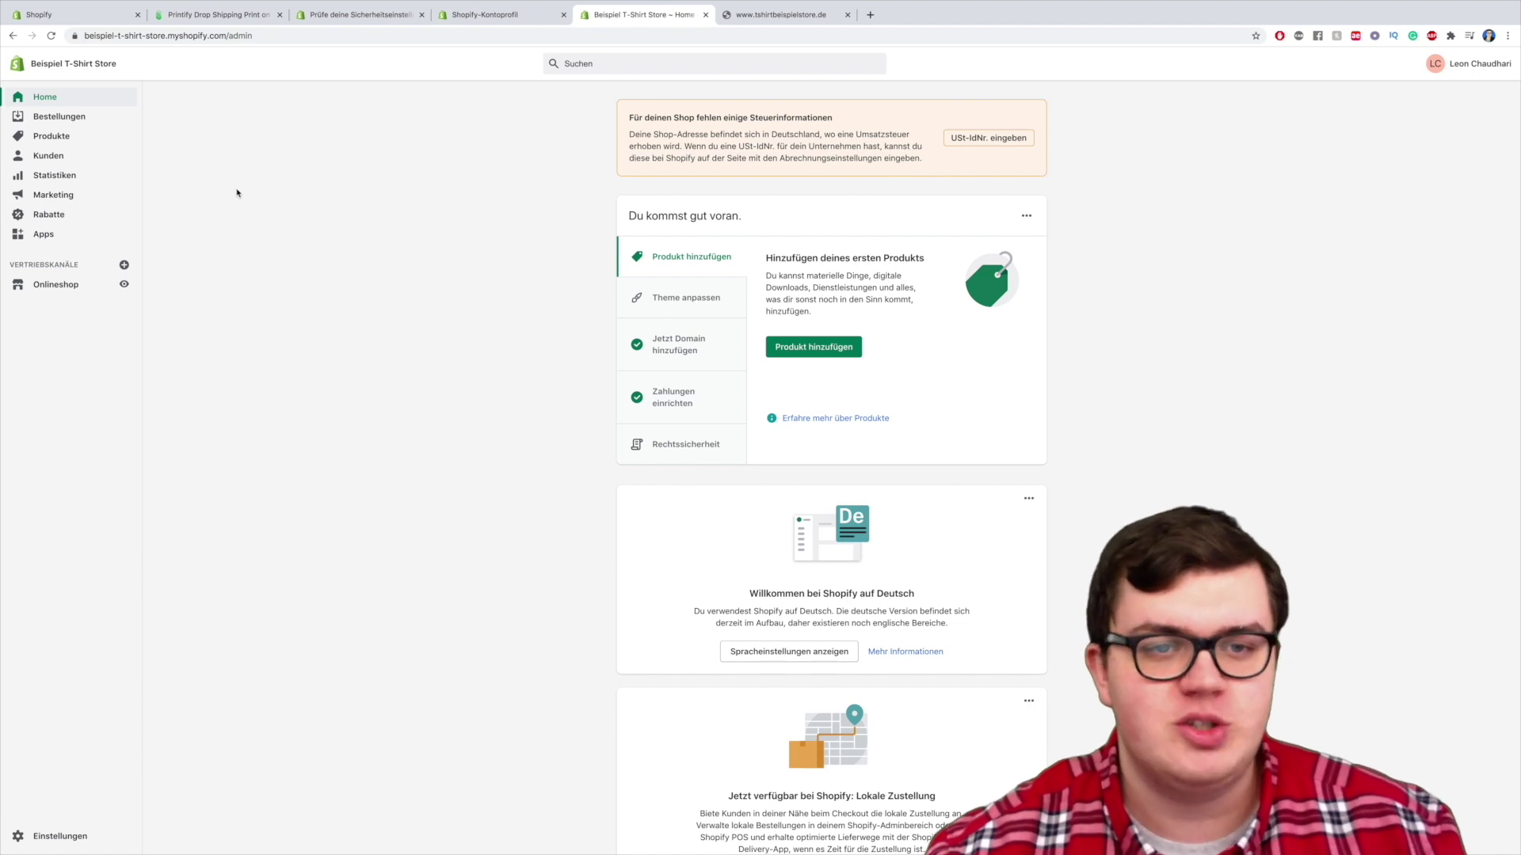
Go to the Apps page of the Shopify store admin and search for "printify"
left_click(46, 238)
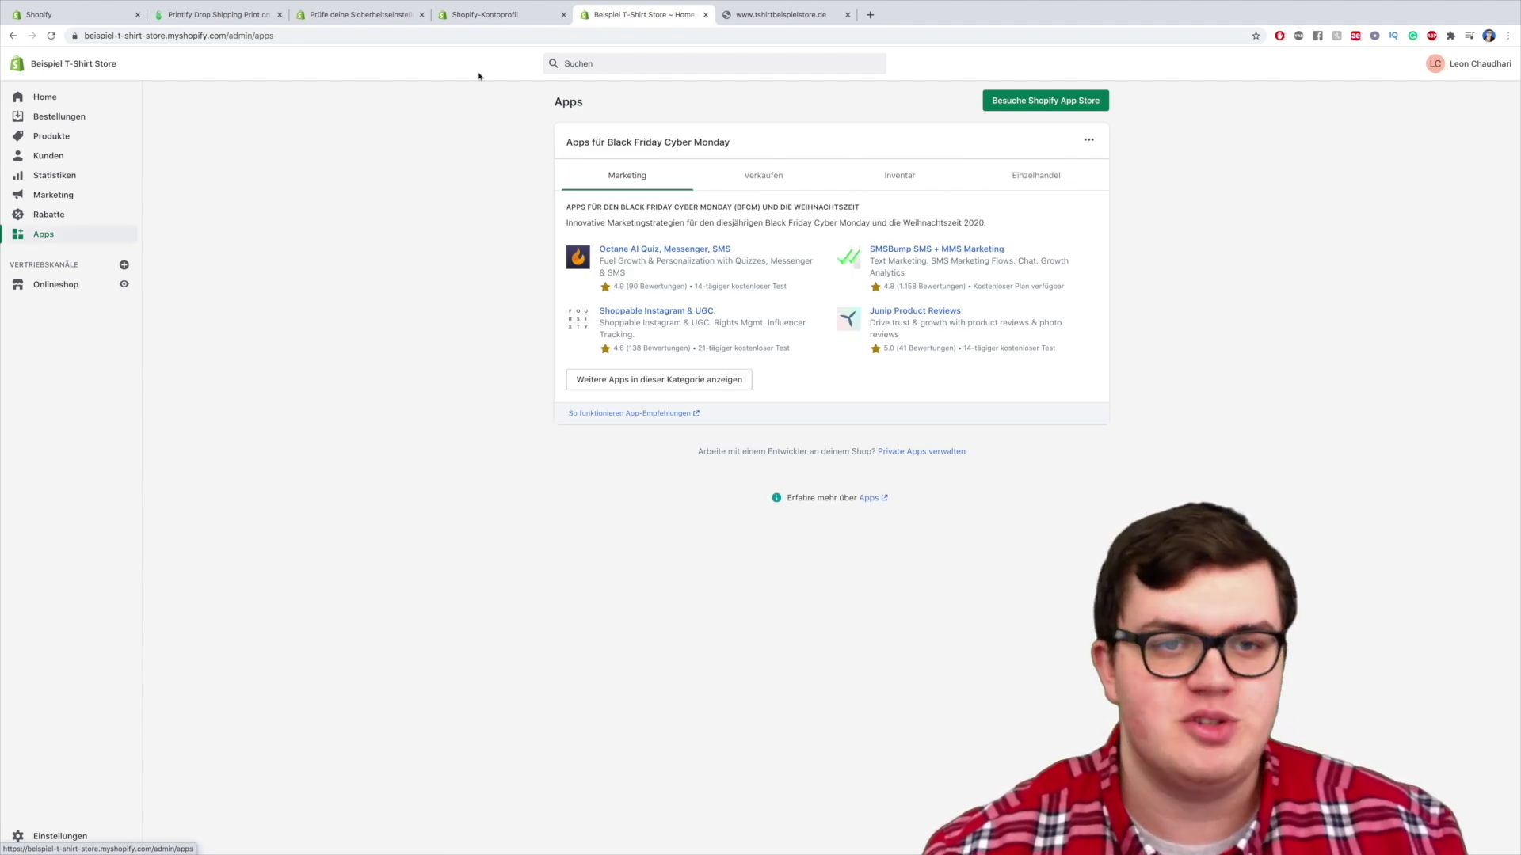
left_click(632, 61)
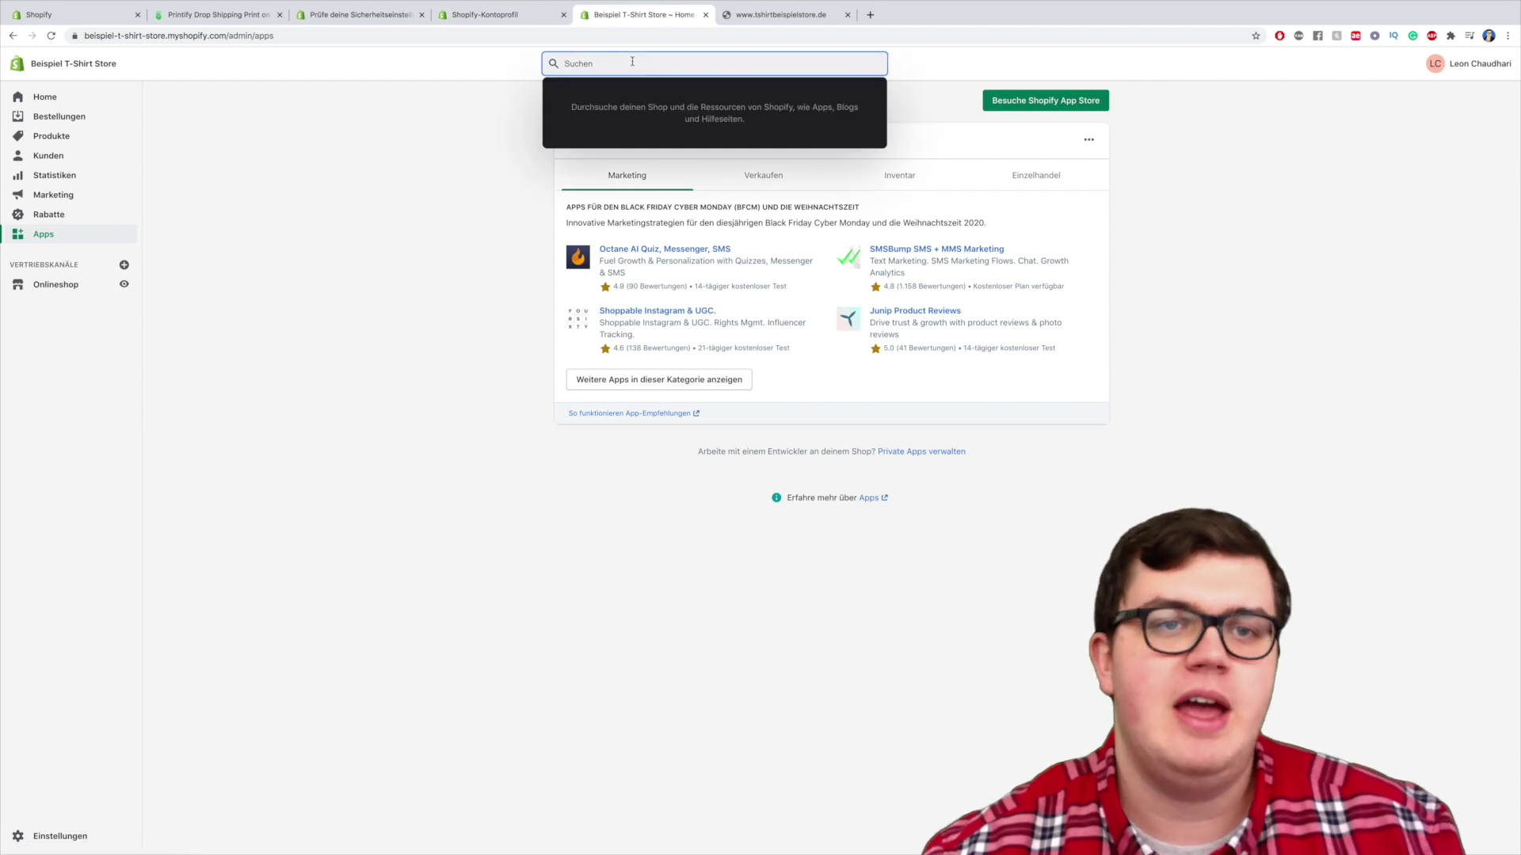
type("printif")
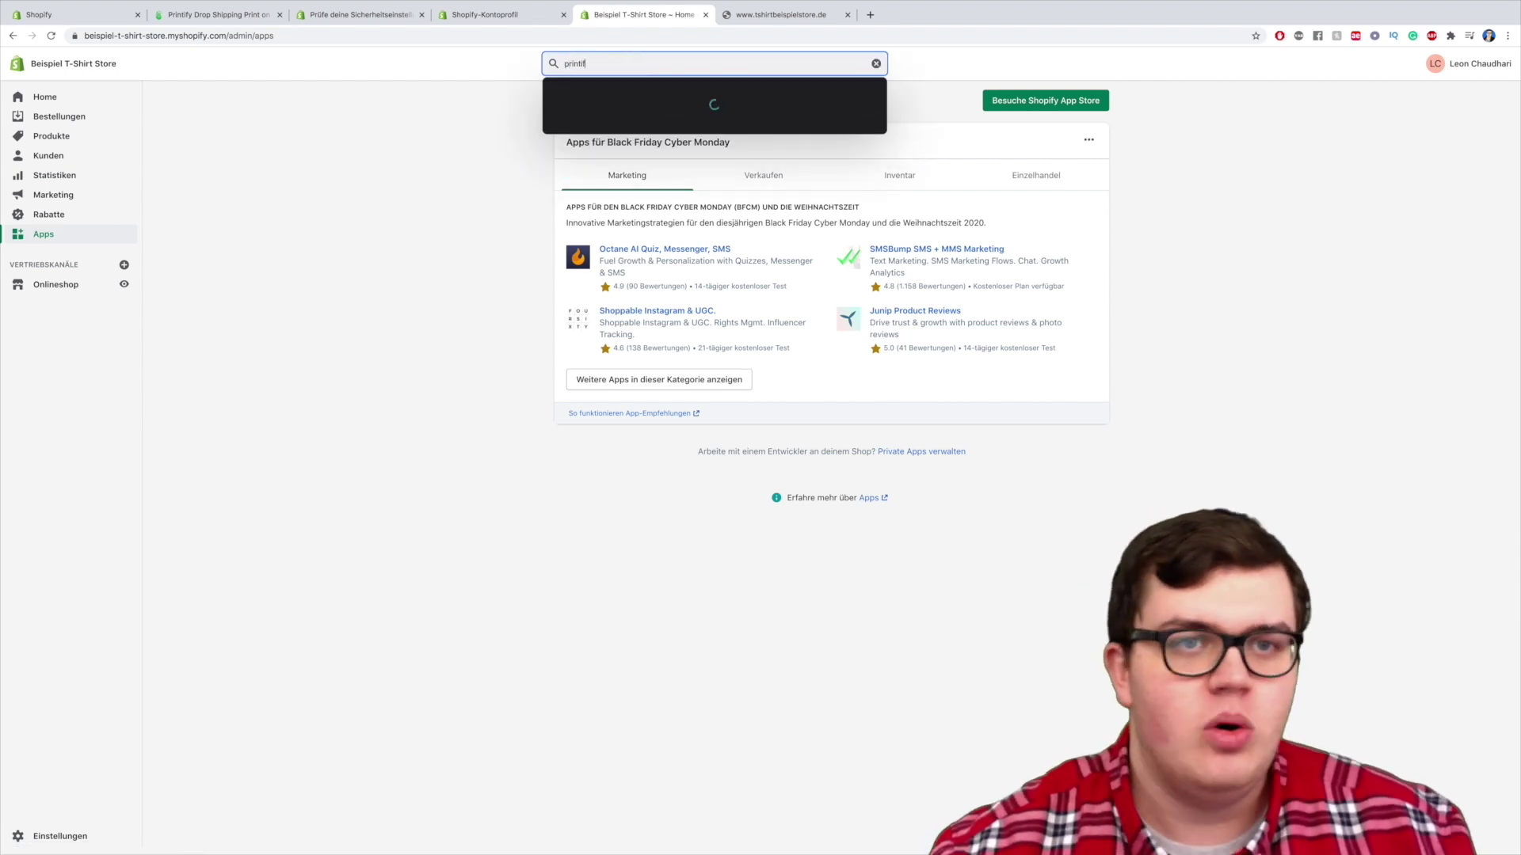
type("y")
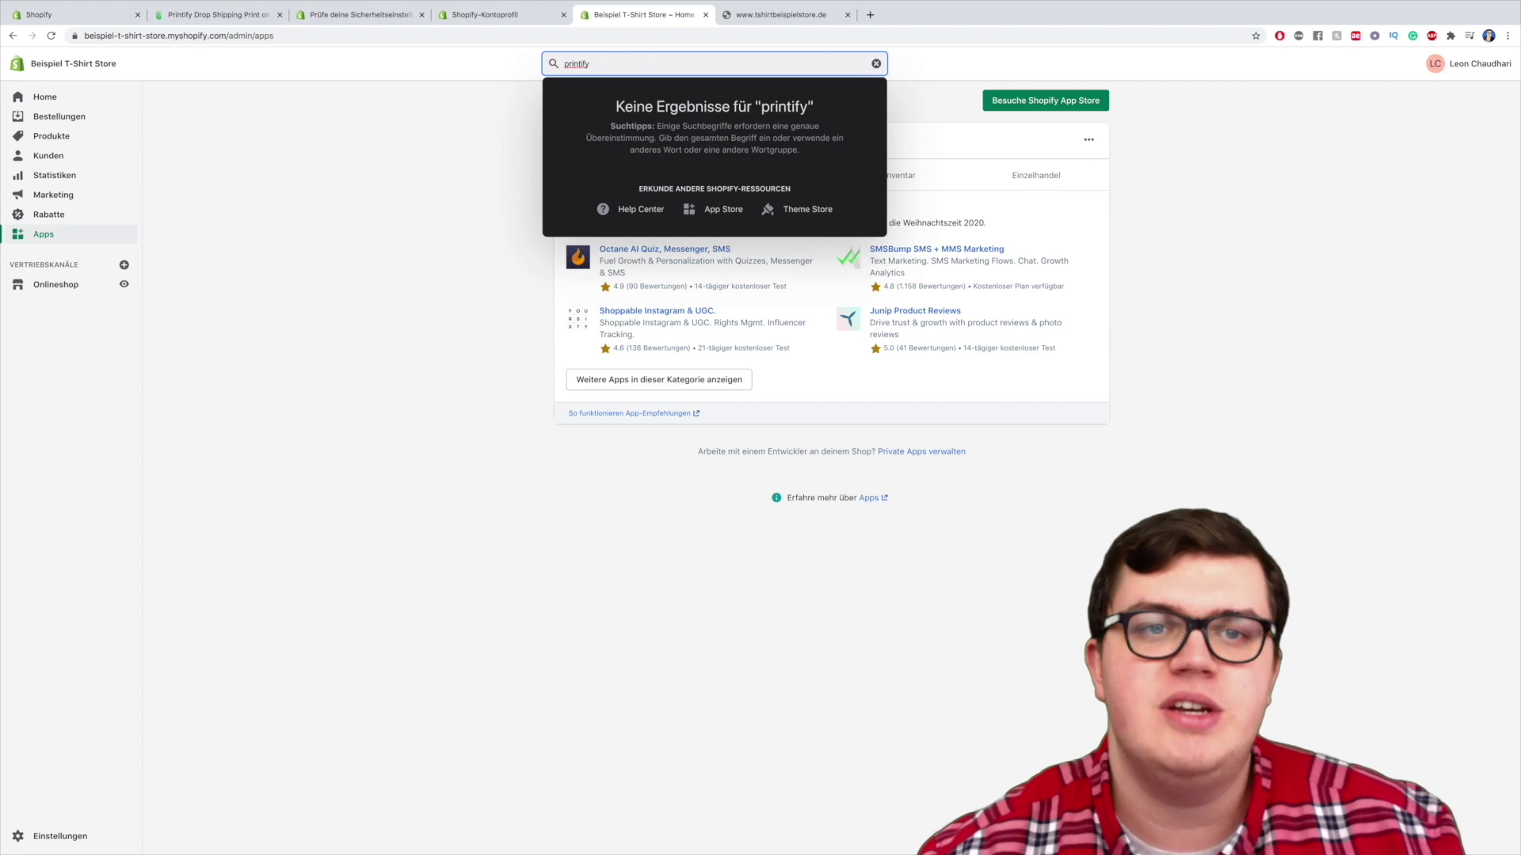
key("super+a")
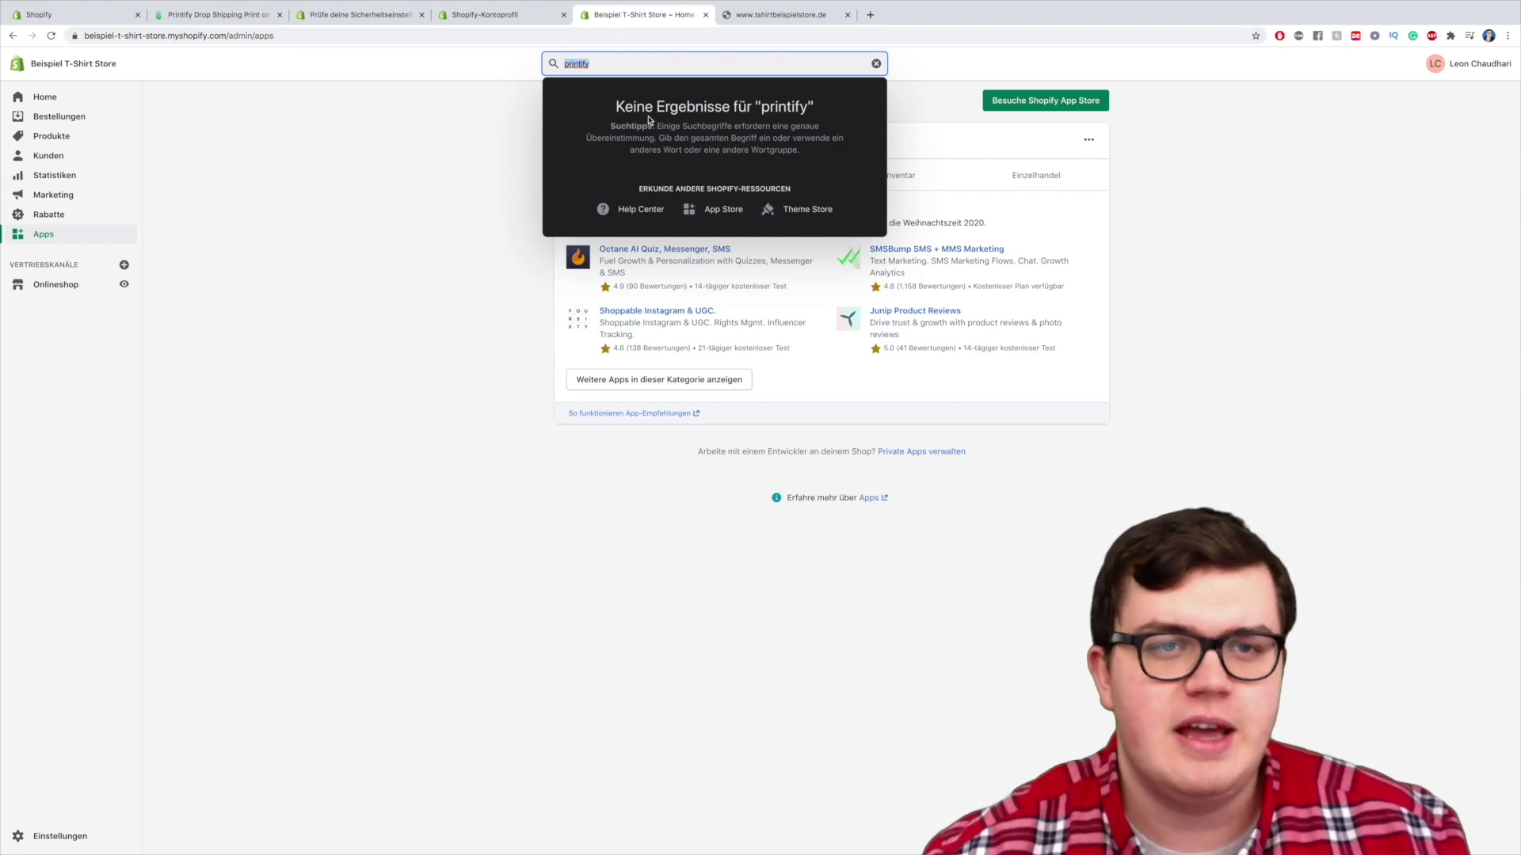
Carry the "printify" search over to the Shopify App Store and open the "Printify: Print on Demand" listing
left_click(701, 211)
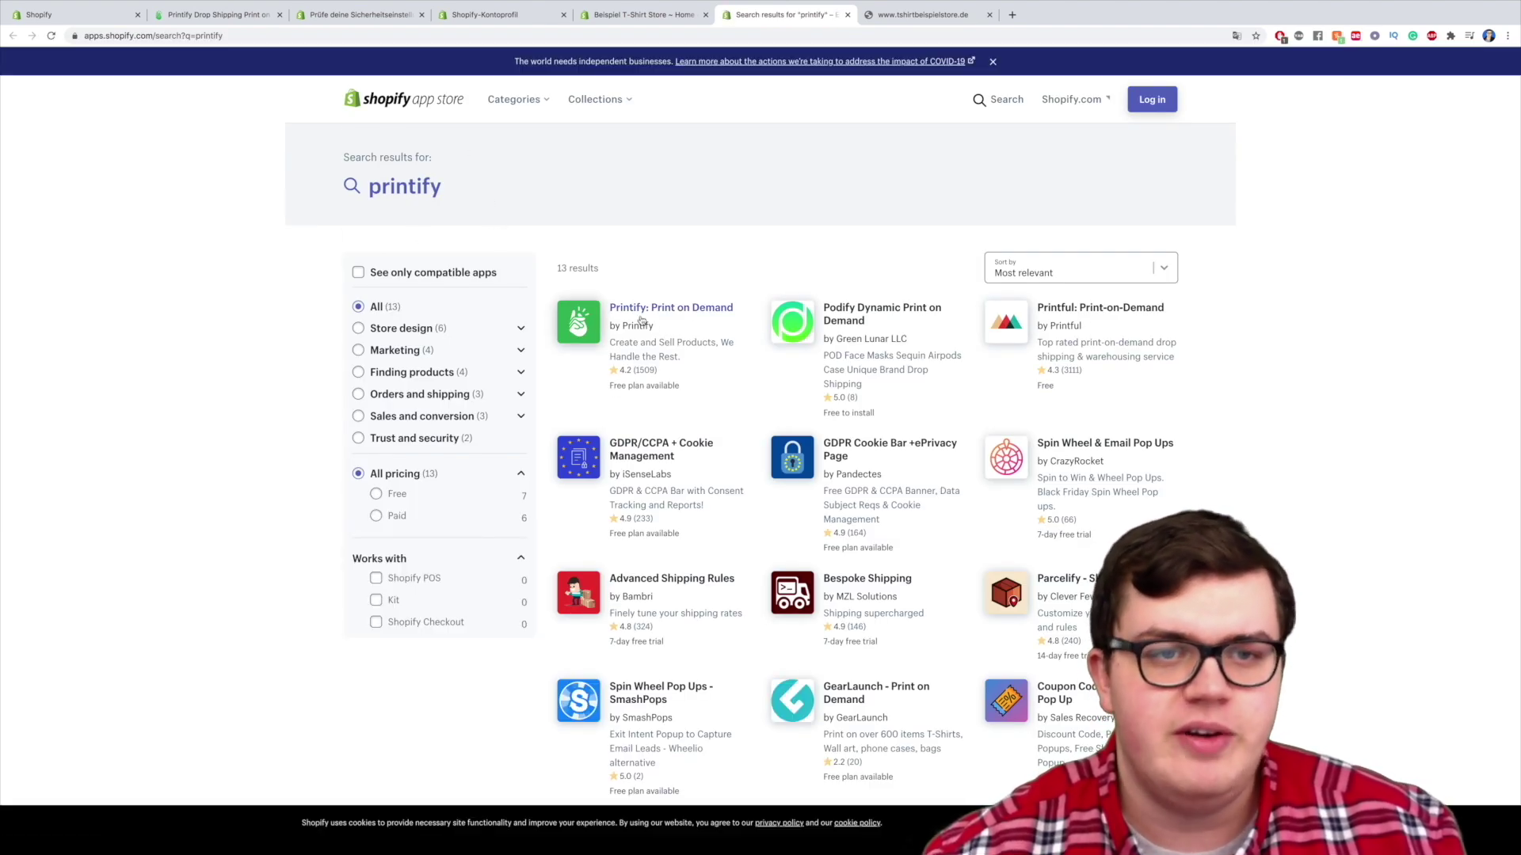
left_click(641, 14)
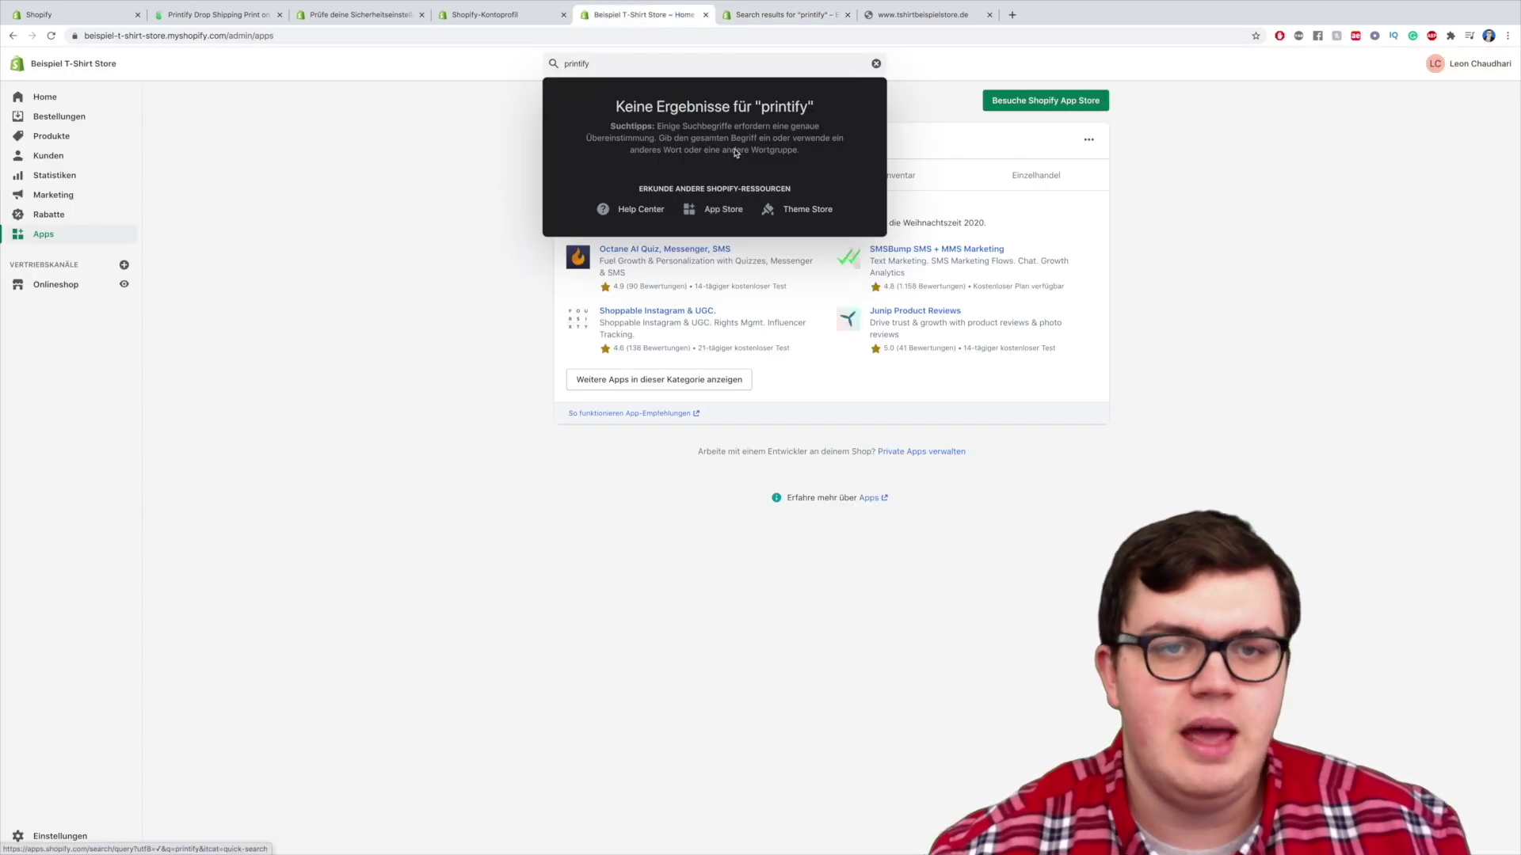
left_click(787, 16)
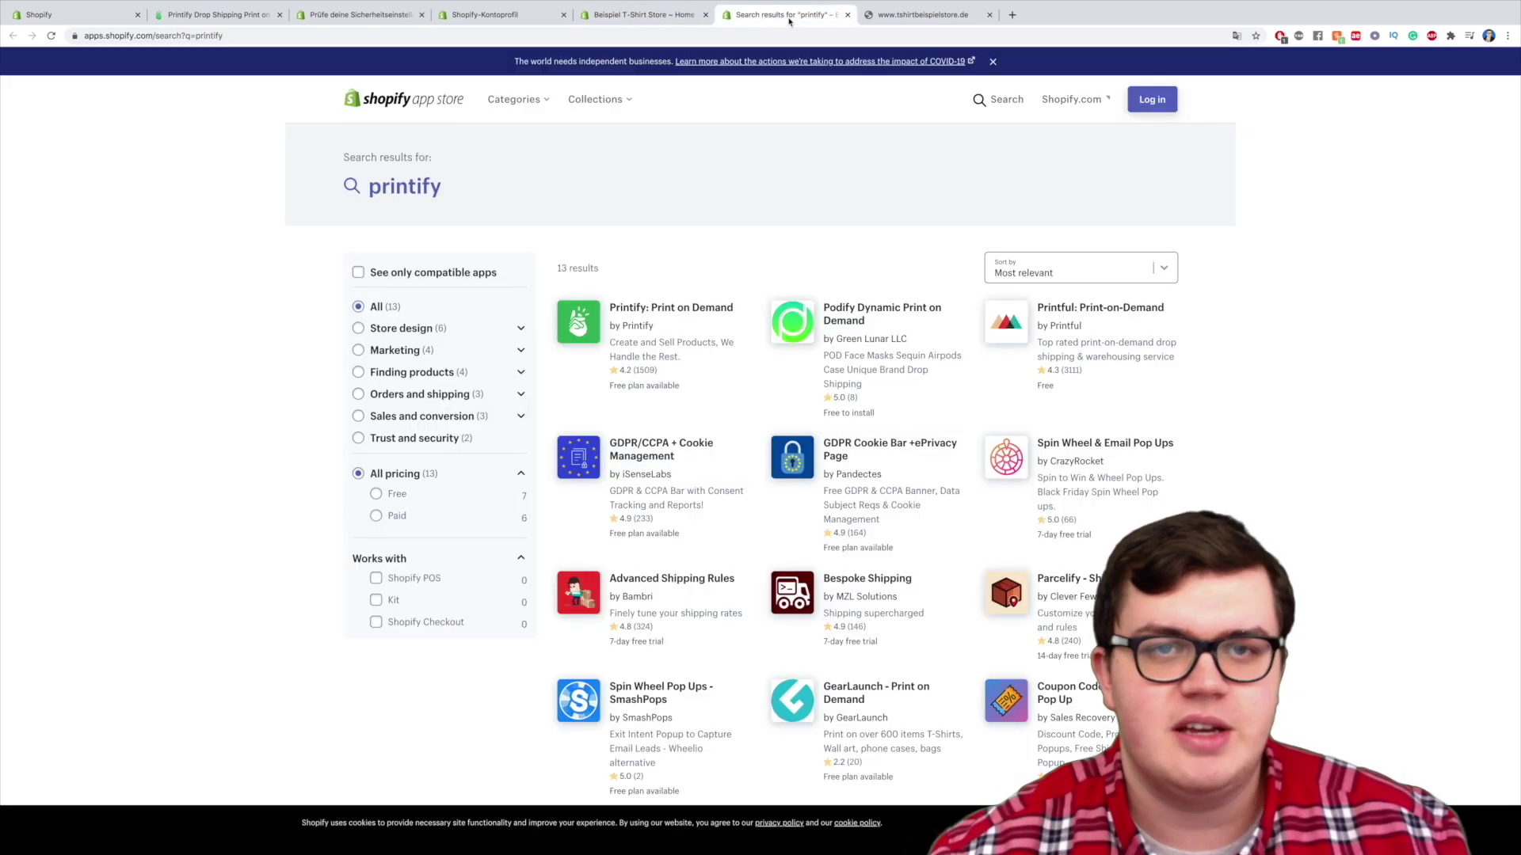
left_click(639, 318)
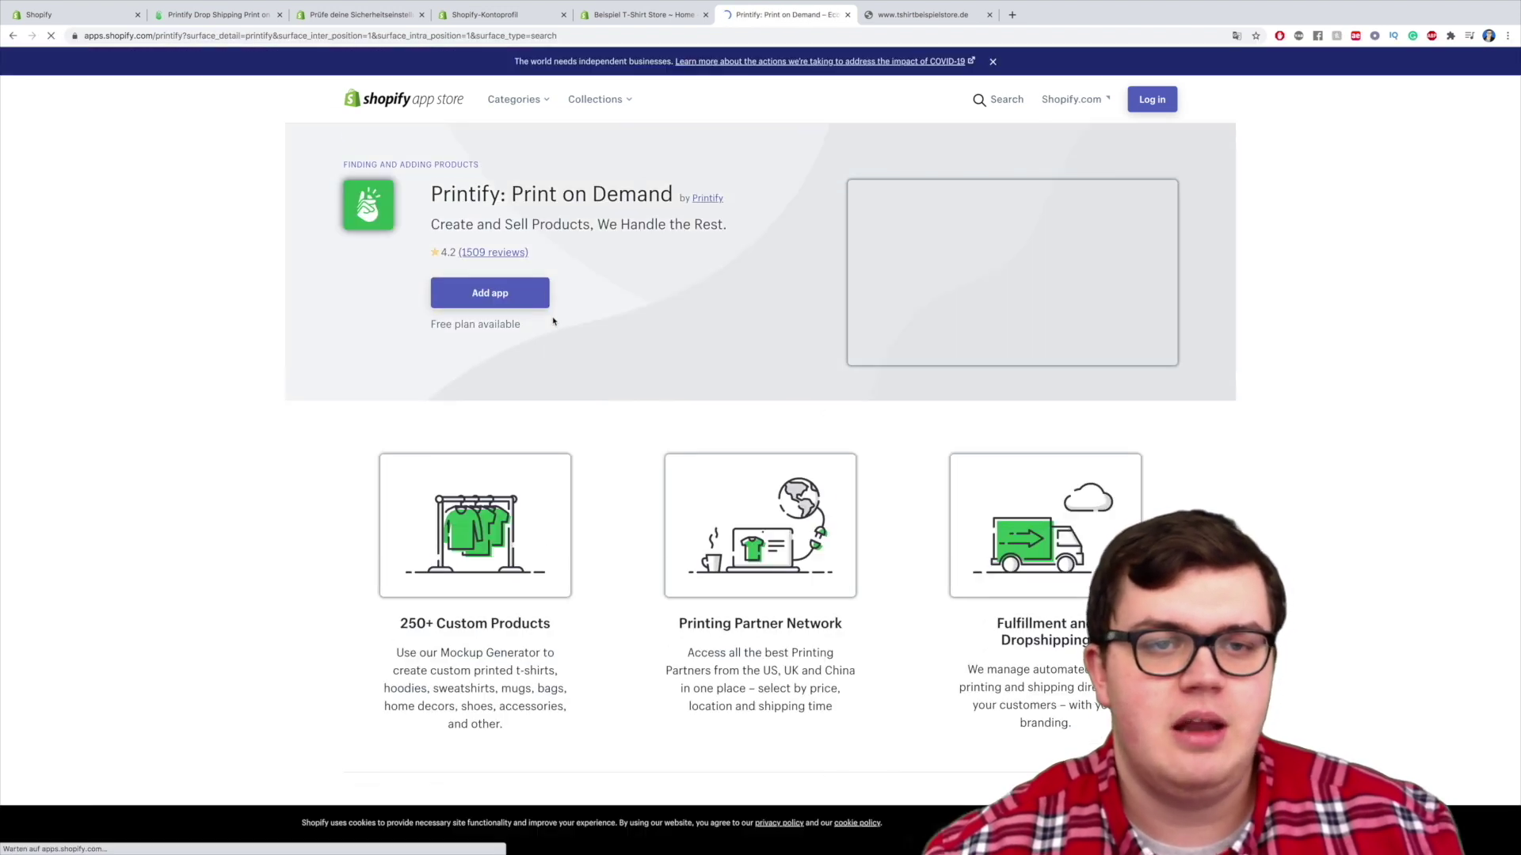
Add the Printify app to the Beispiel T-Shirt Store and approve its installation
left_click(493, 301)
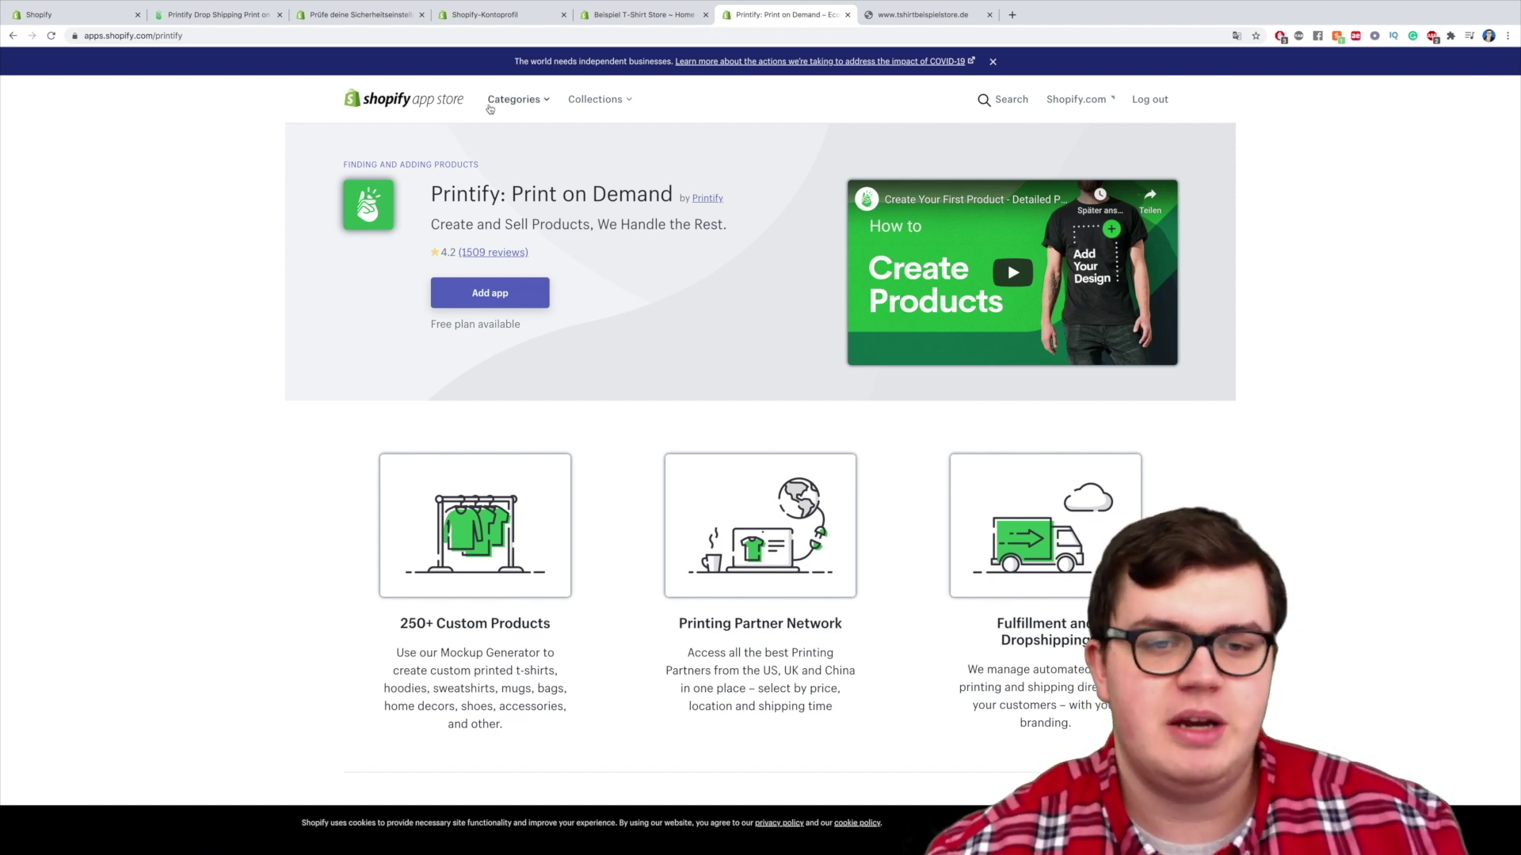
left_click(596, 22)
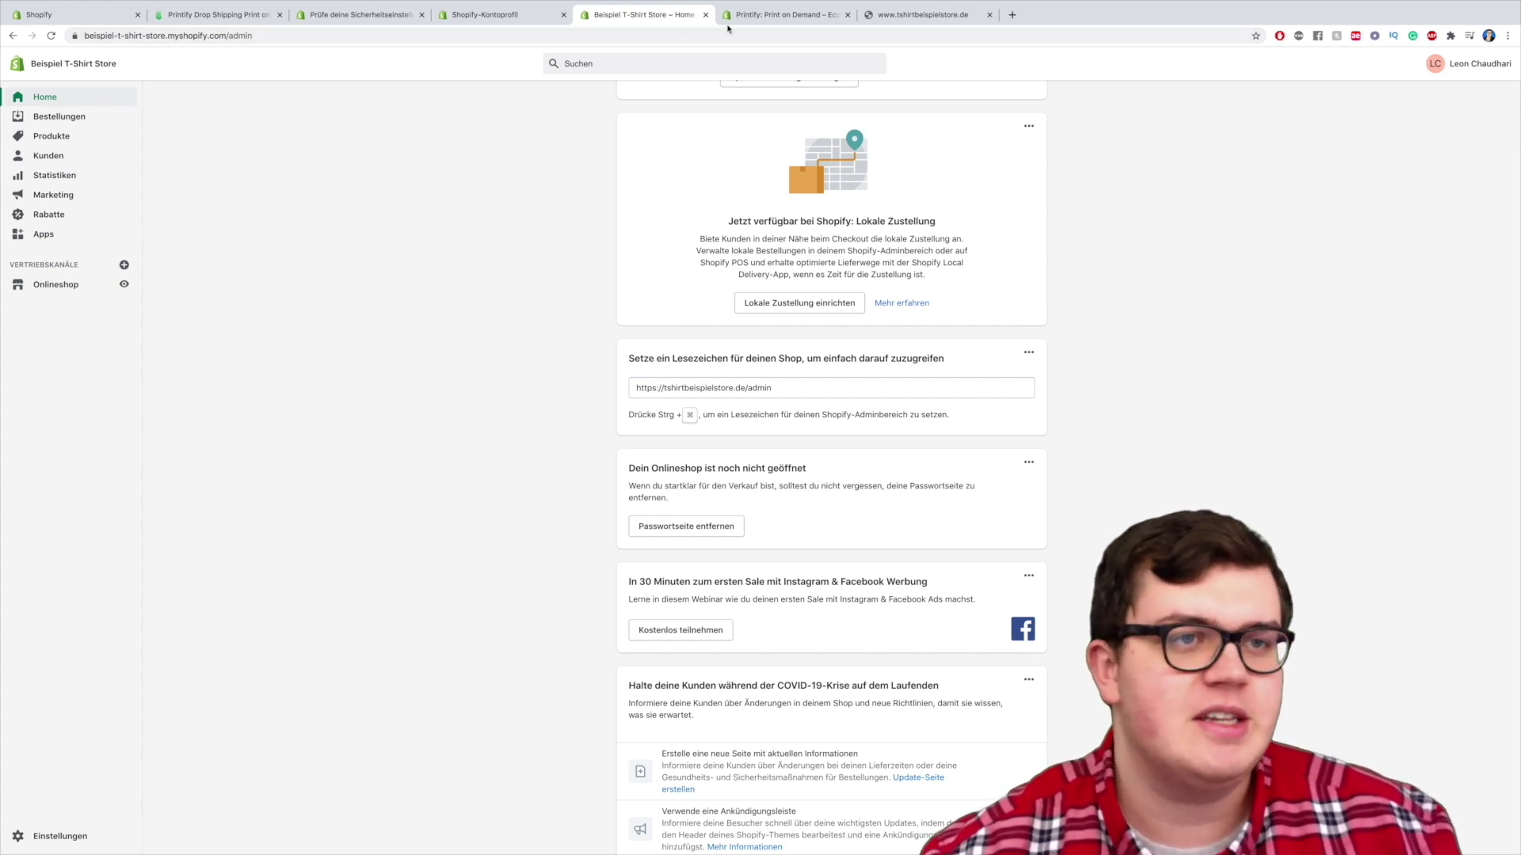
left_click(780, 15)
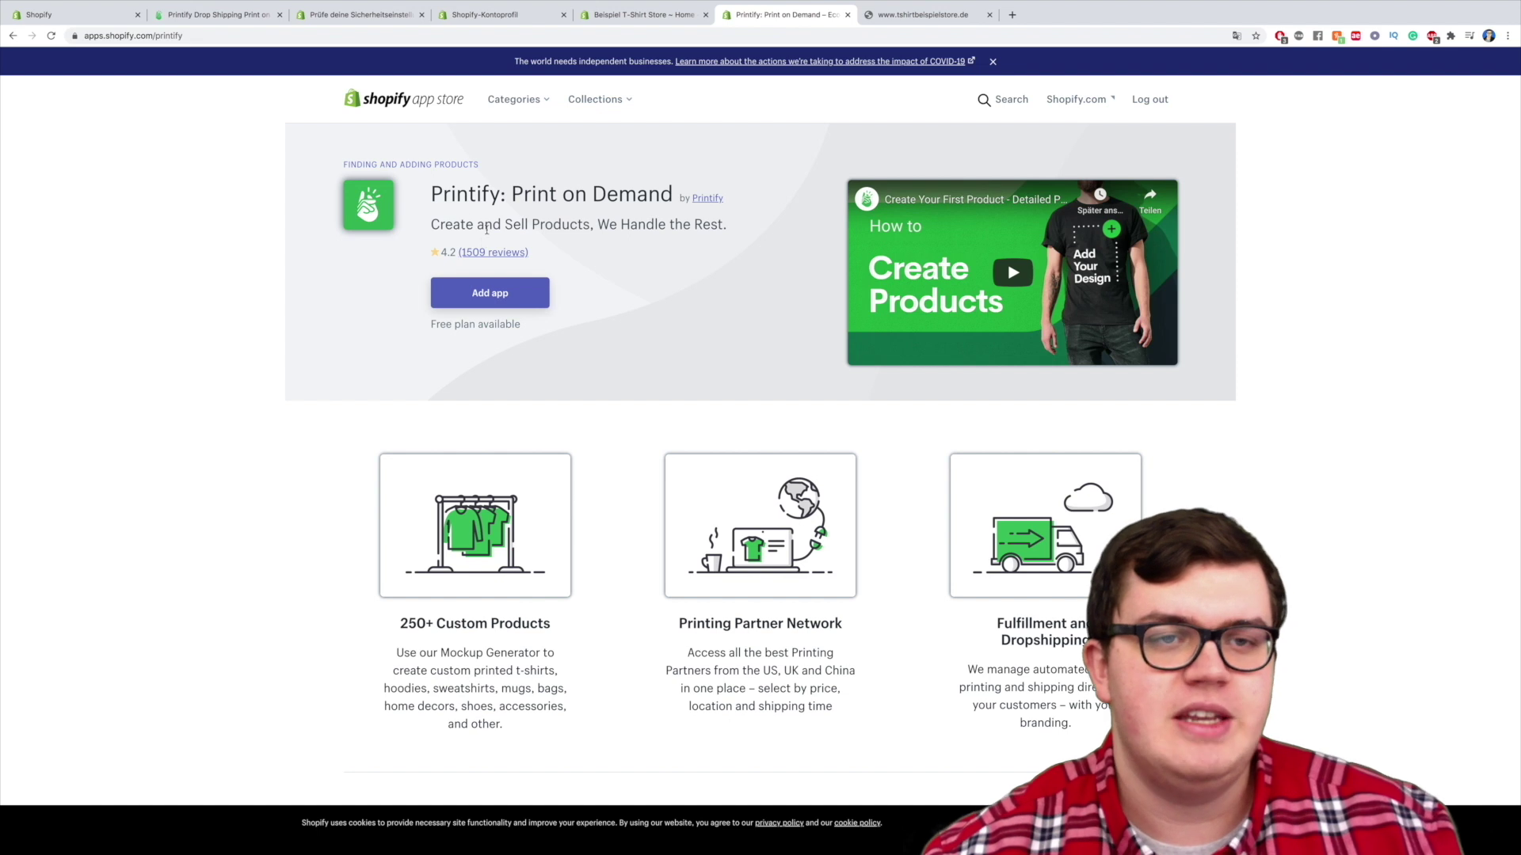
left_click(478, 301)
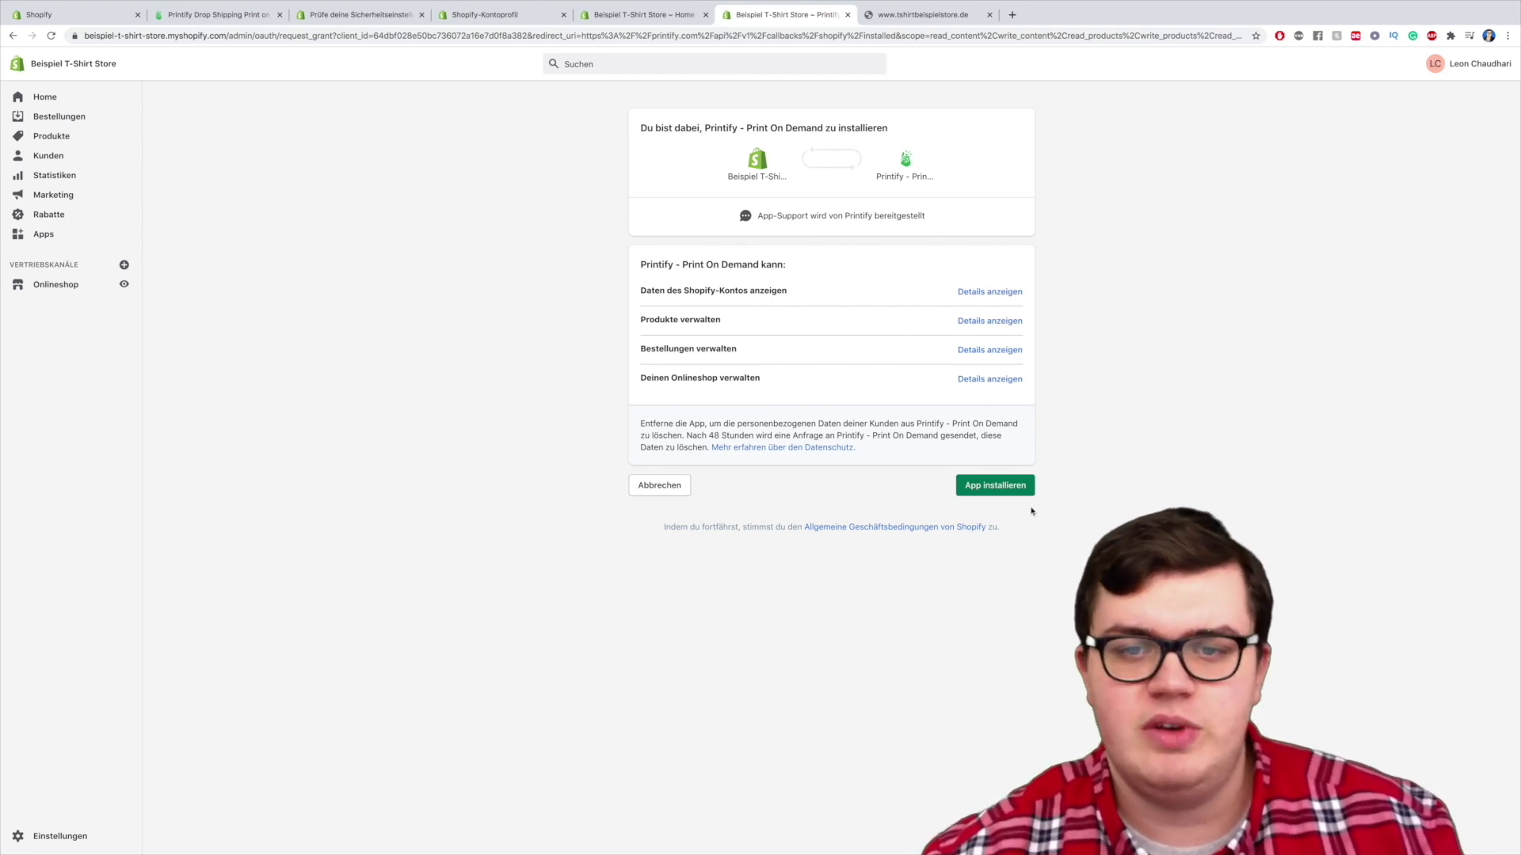
left_click(1014, 487)
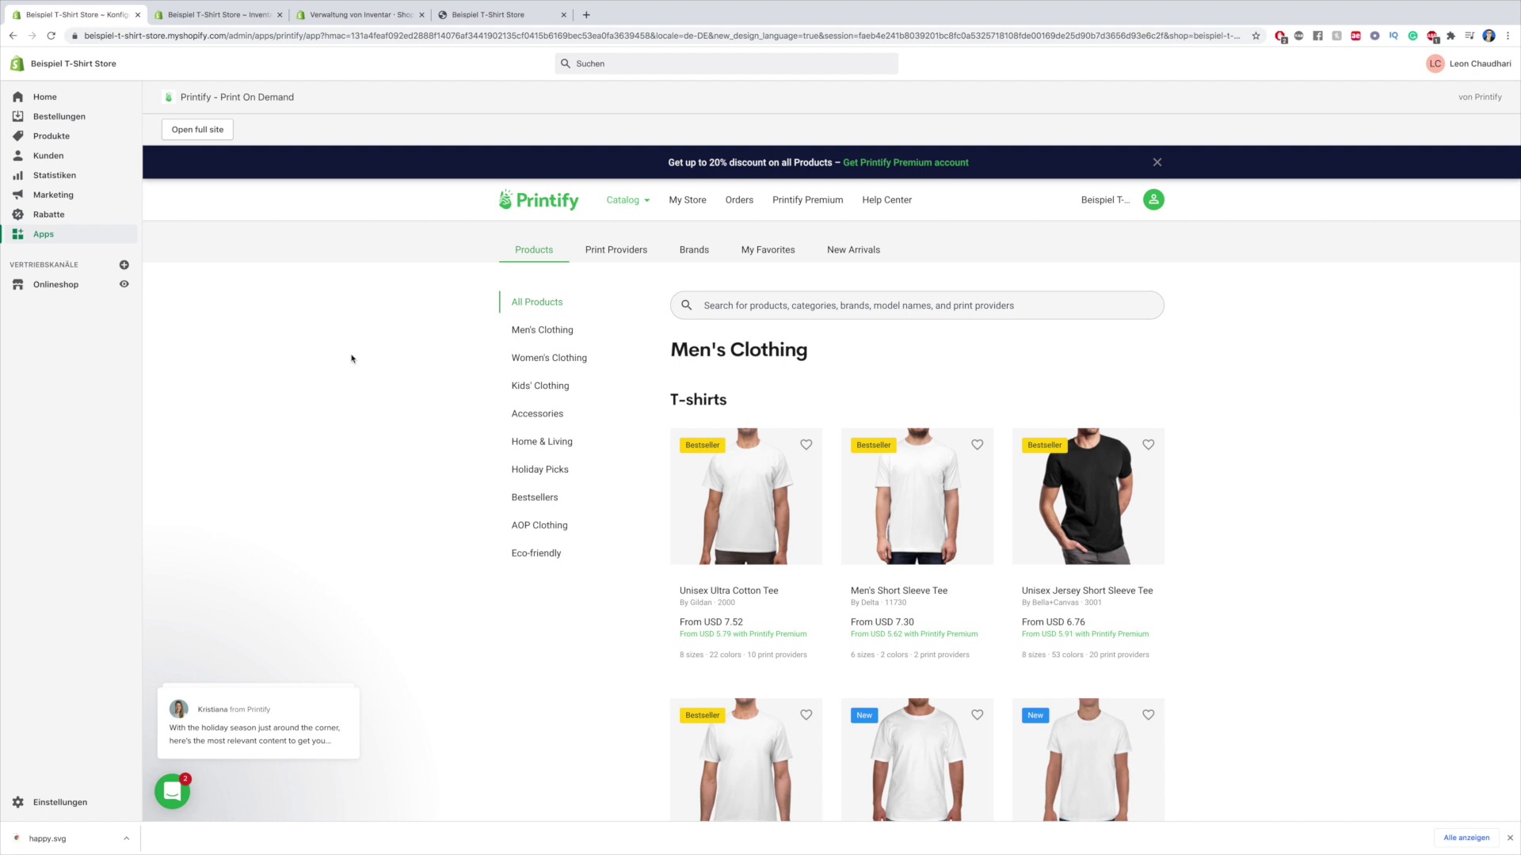
Open Printify from the store's installed apps and look through the men's T-shirts in its product catalog
left_click(43, 236)
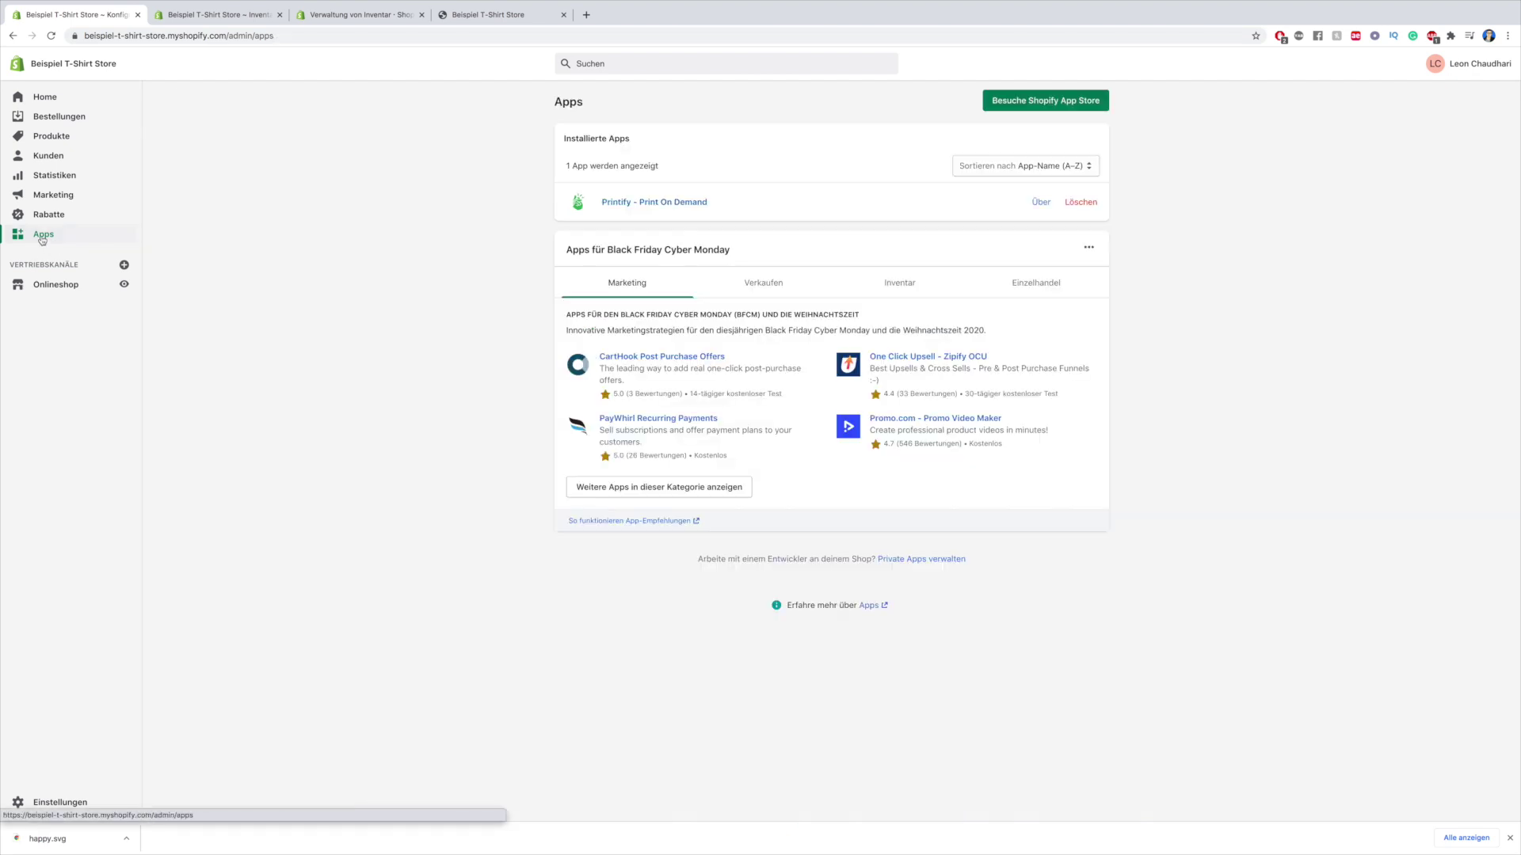
left_click(665, 206)
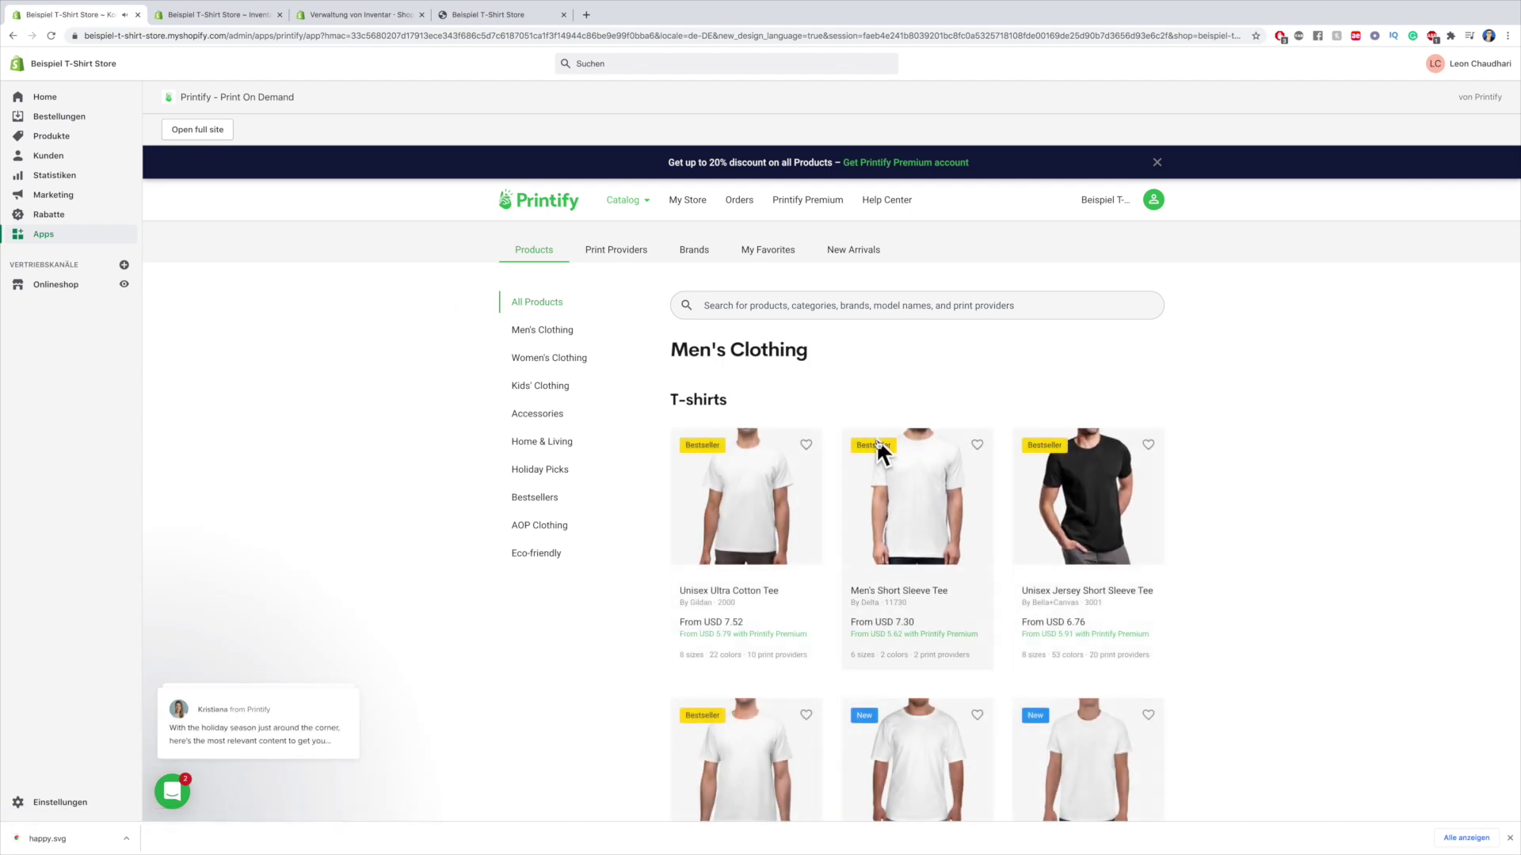
scroll(1124, 397, "down", 3)
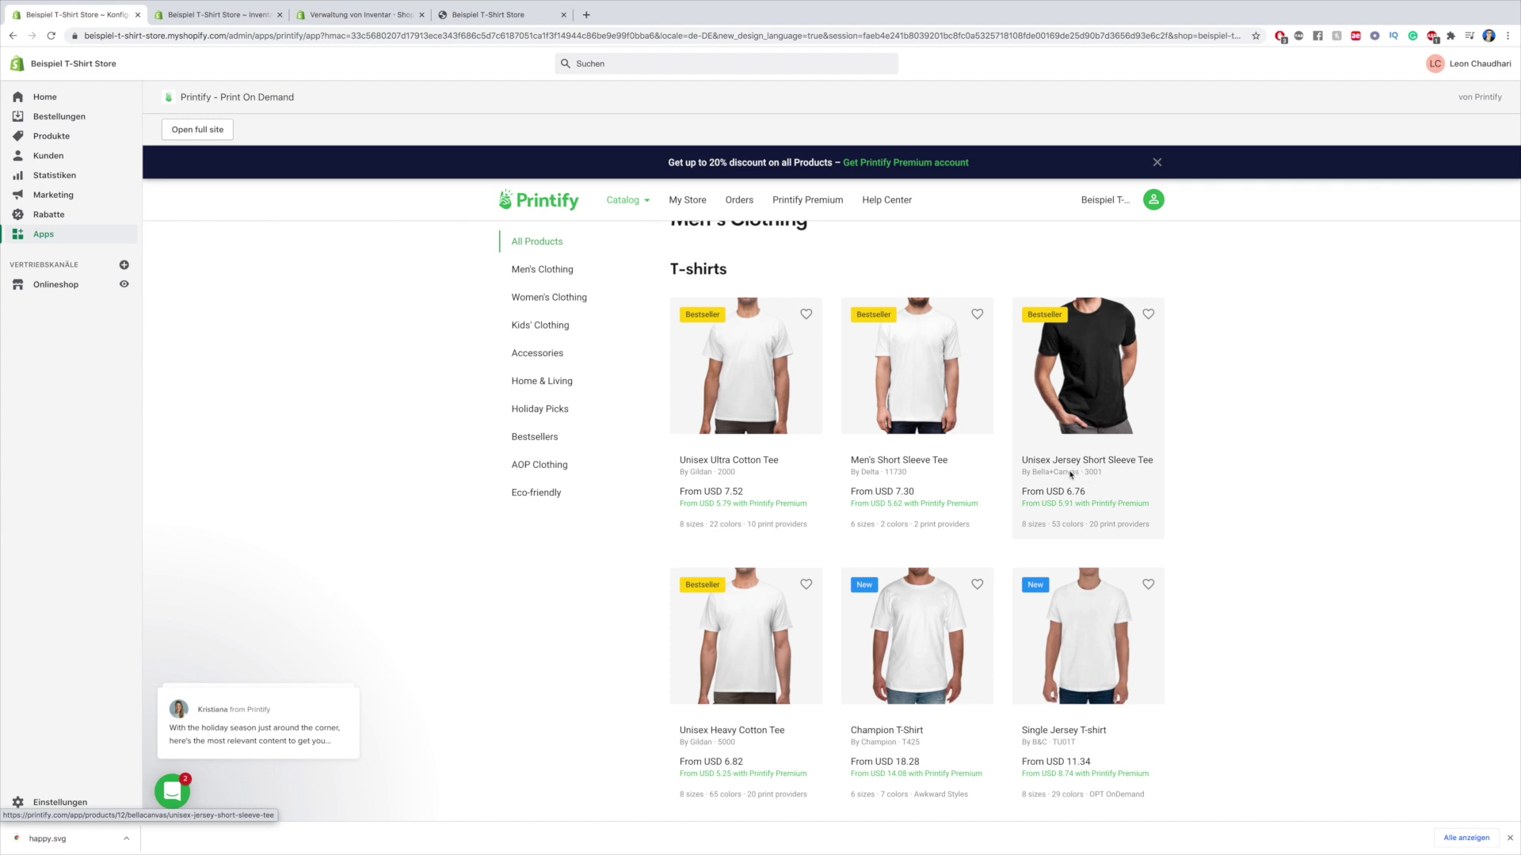
scroll(844, 490, "down", 3)
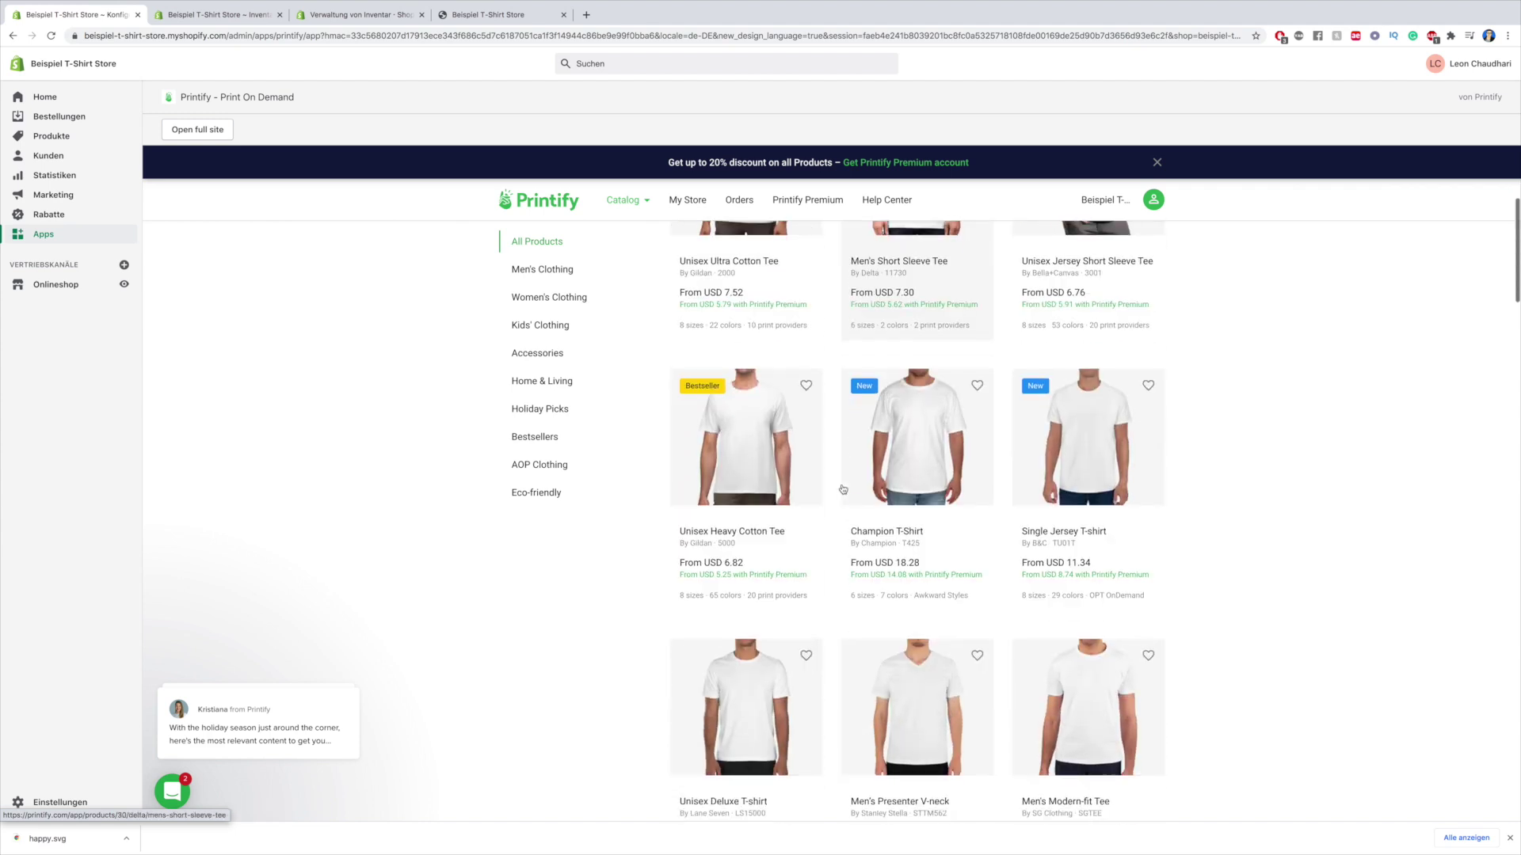
scroll(844, 489, "down", 10)
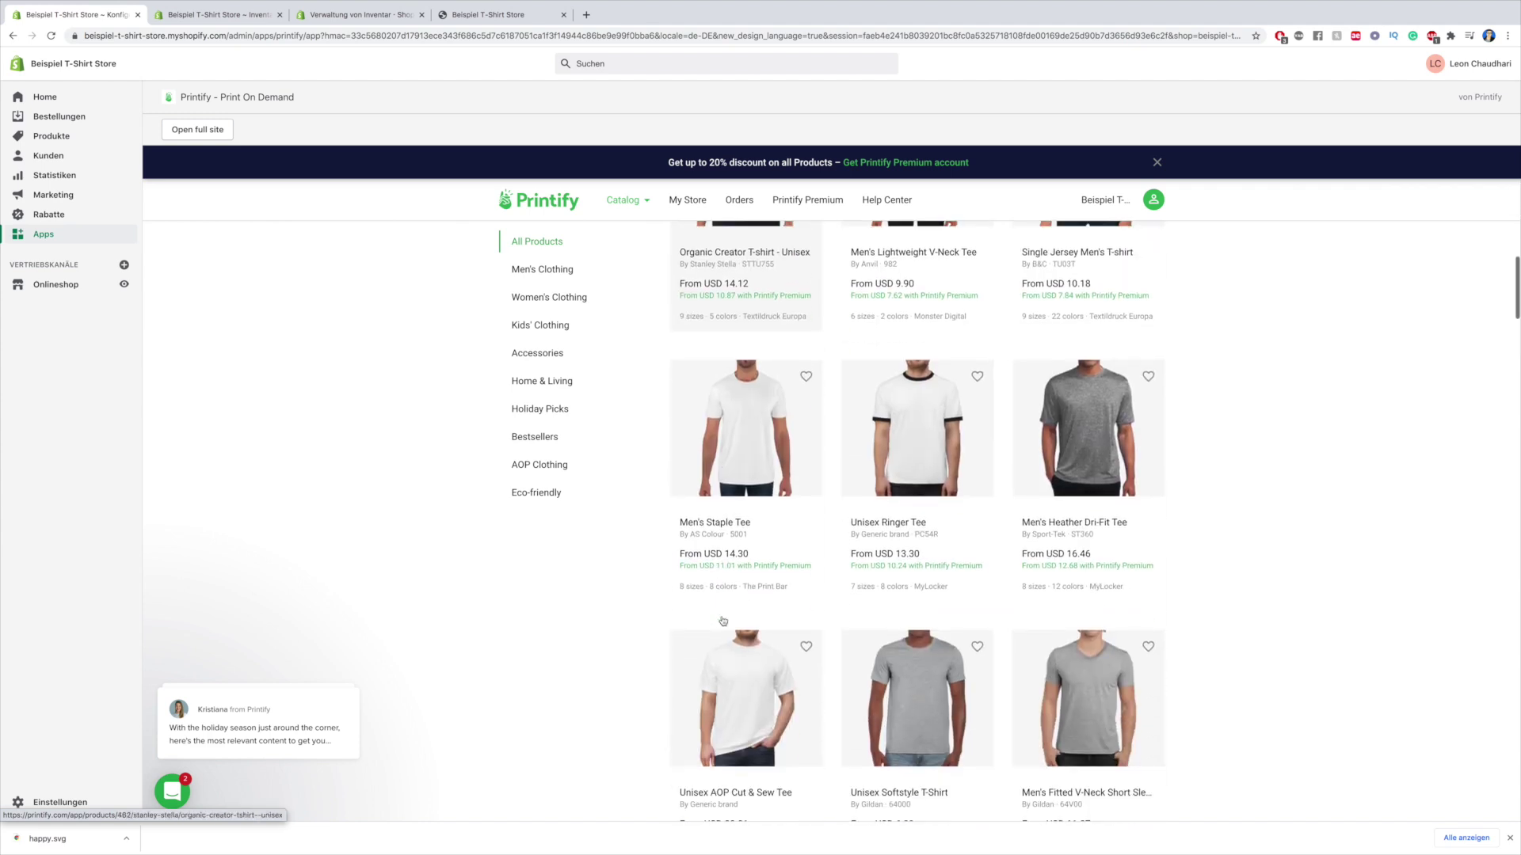
scroll(722, 621, "down", 10)
scroll(722, 621, "up", 14)
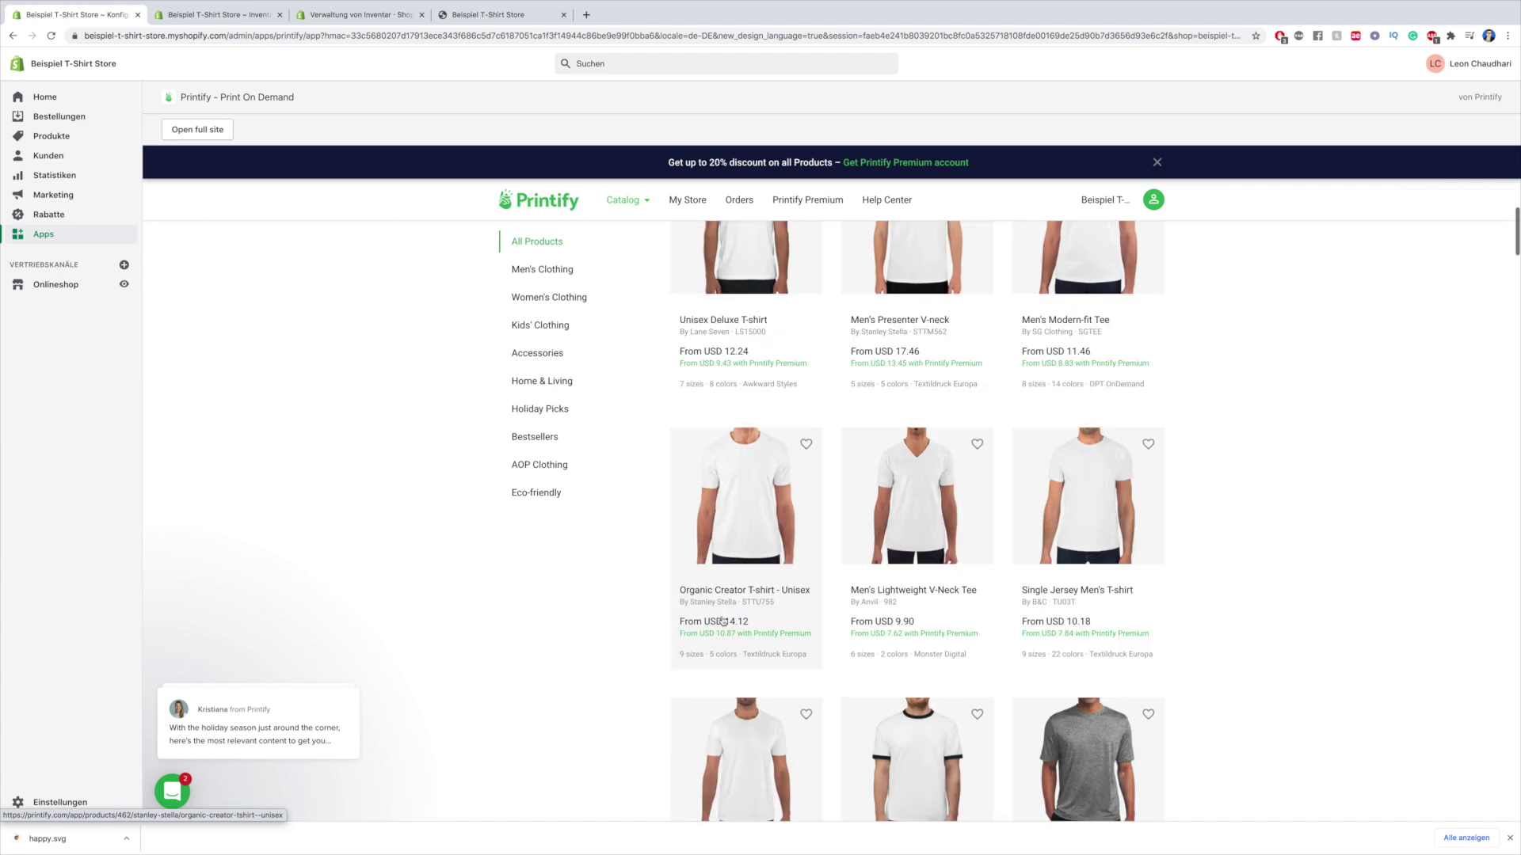
scroll(722, 621, "up", 10)
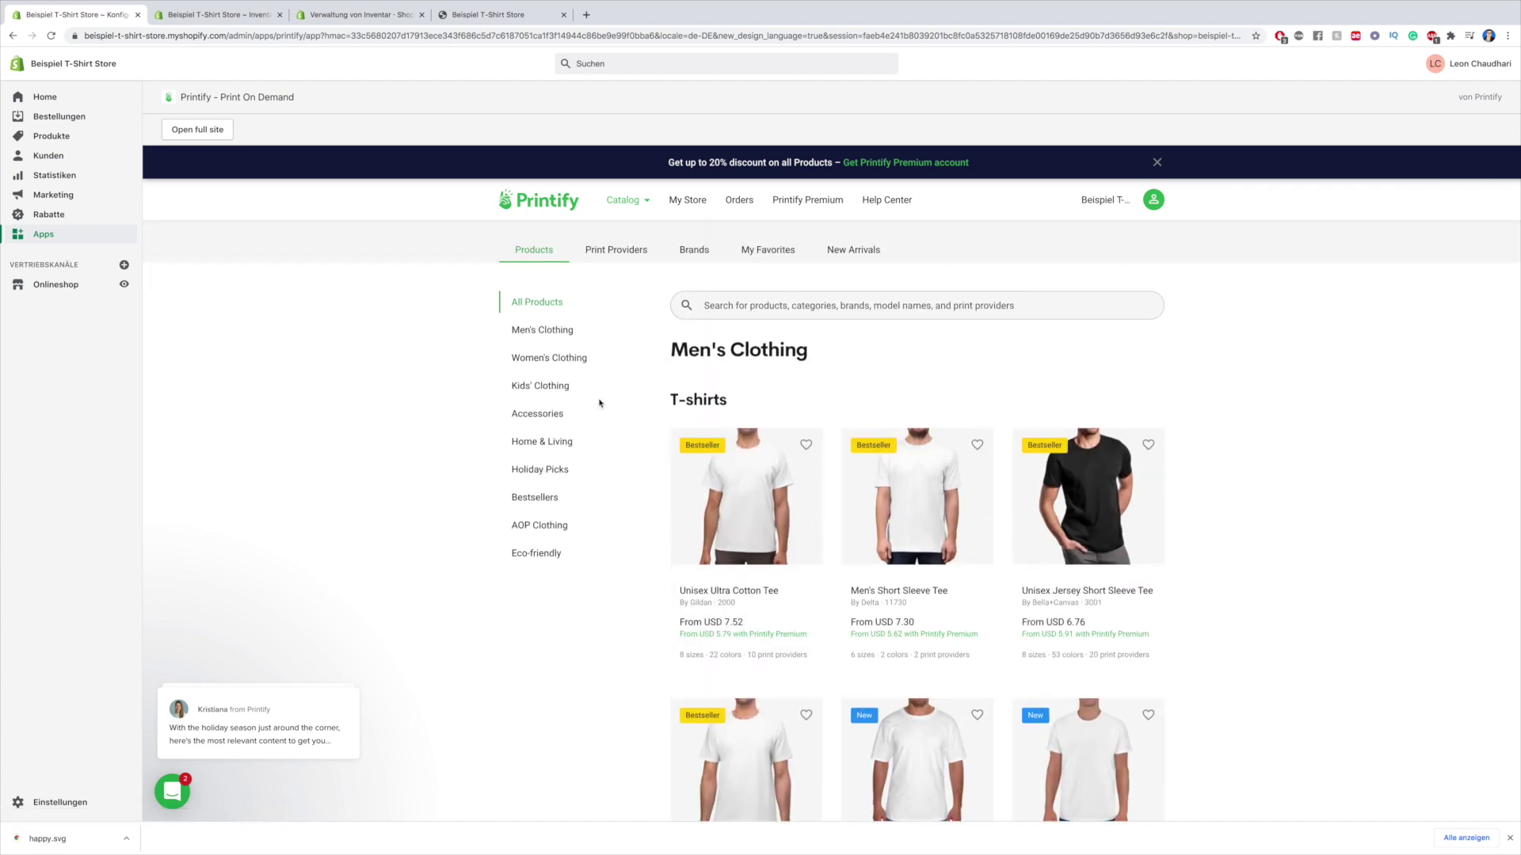
Browse the Women's Clothing catalog, viewing Tank Tops, Sportswear, Swimwear and Shoes
left_click(568, 359)
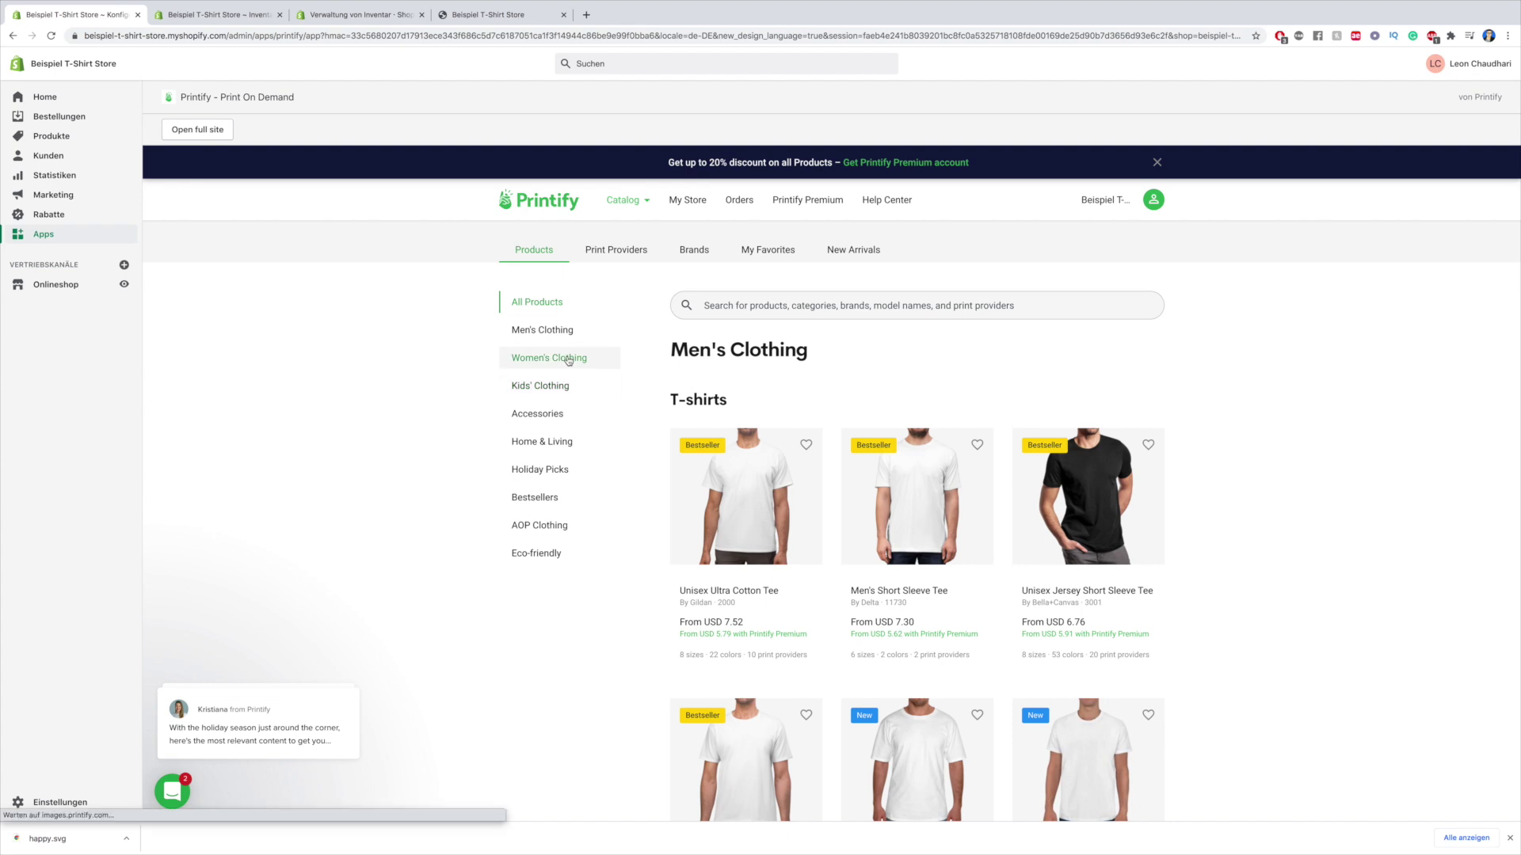
left_click(551, 486)
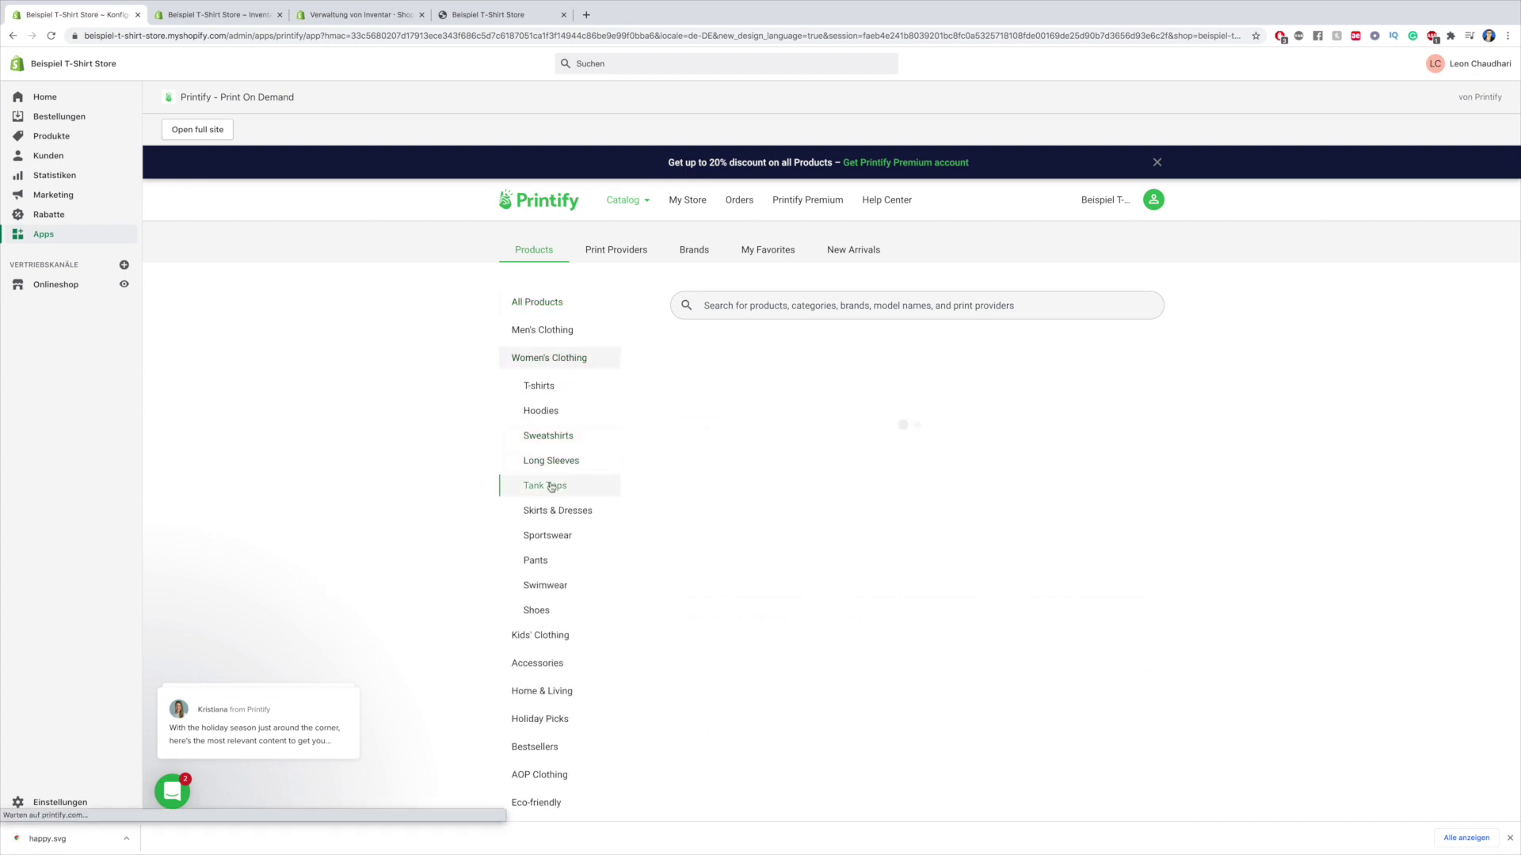
left_click(566, 538)
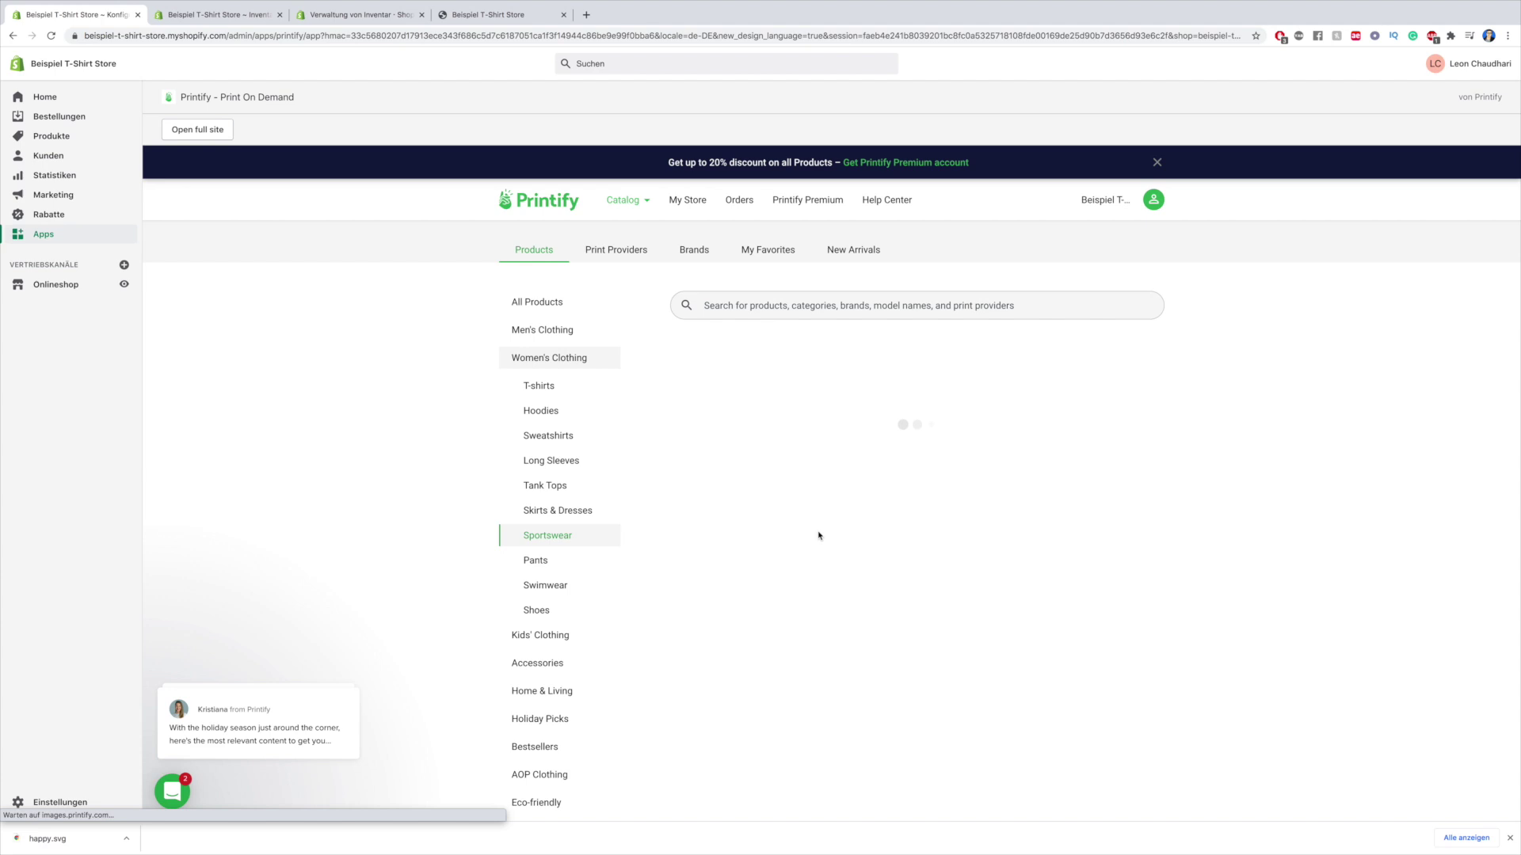
left_click(554, 586)
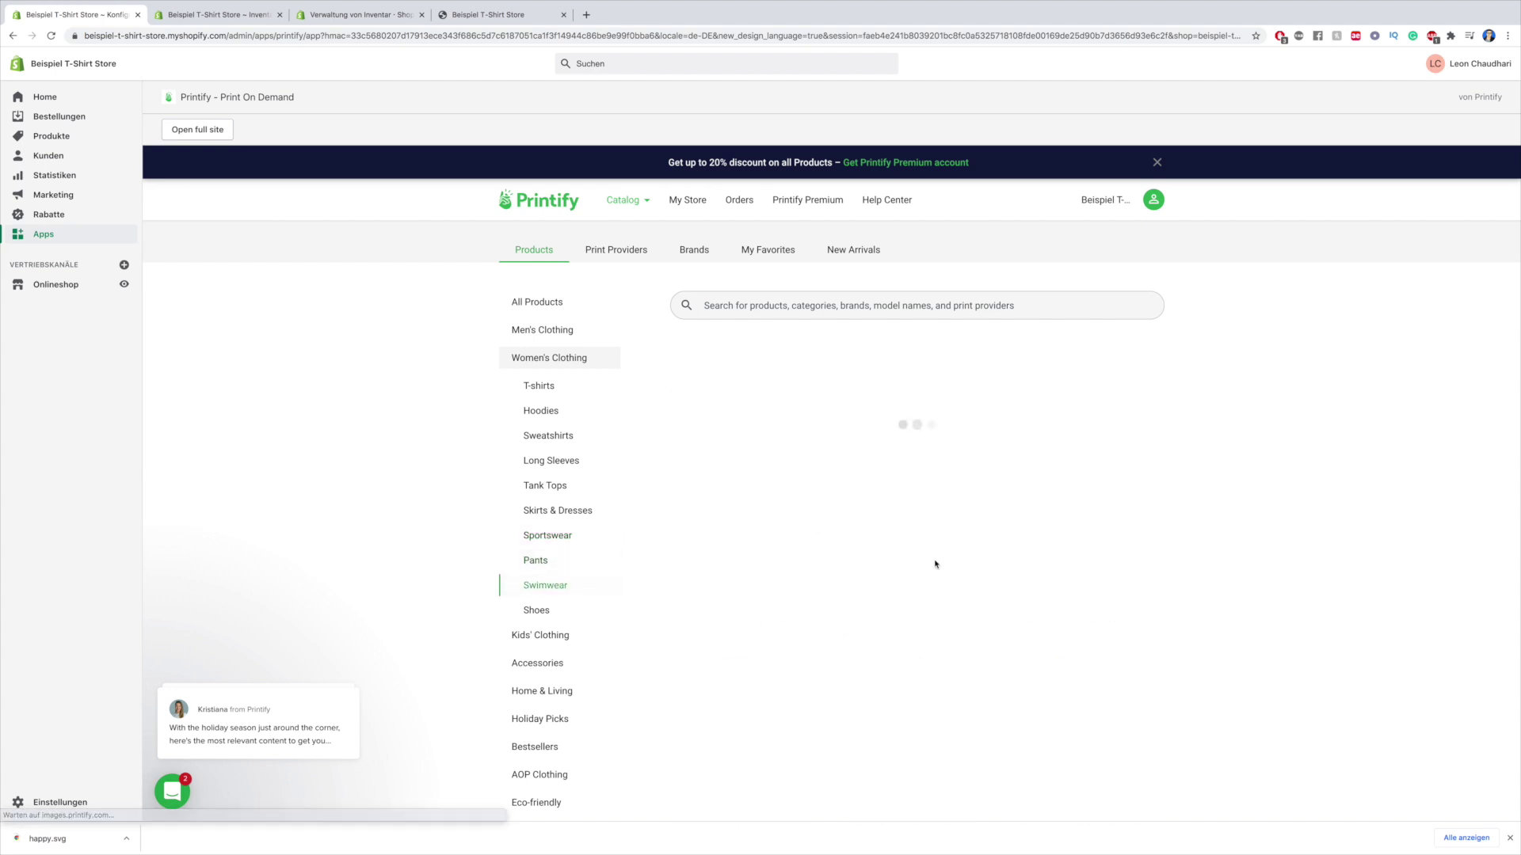
left_click(536, 610)
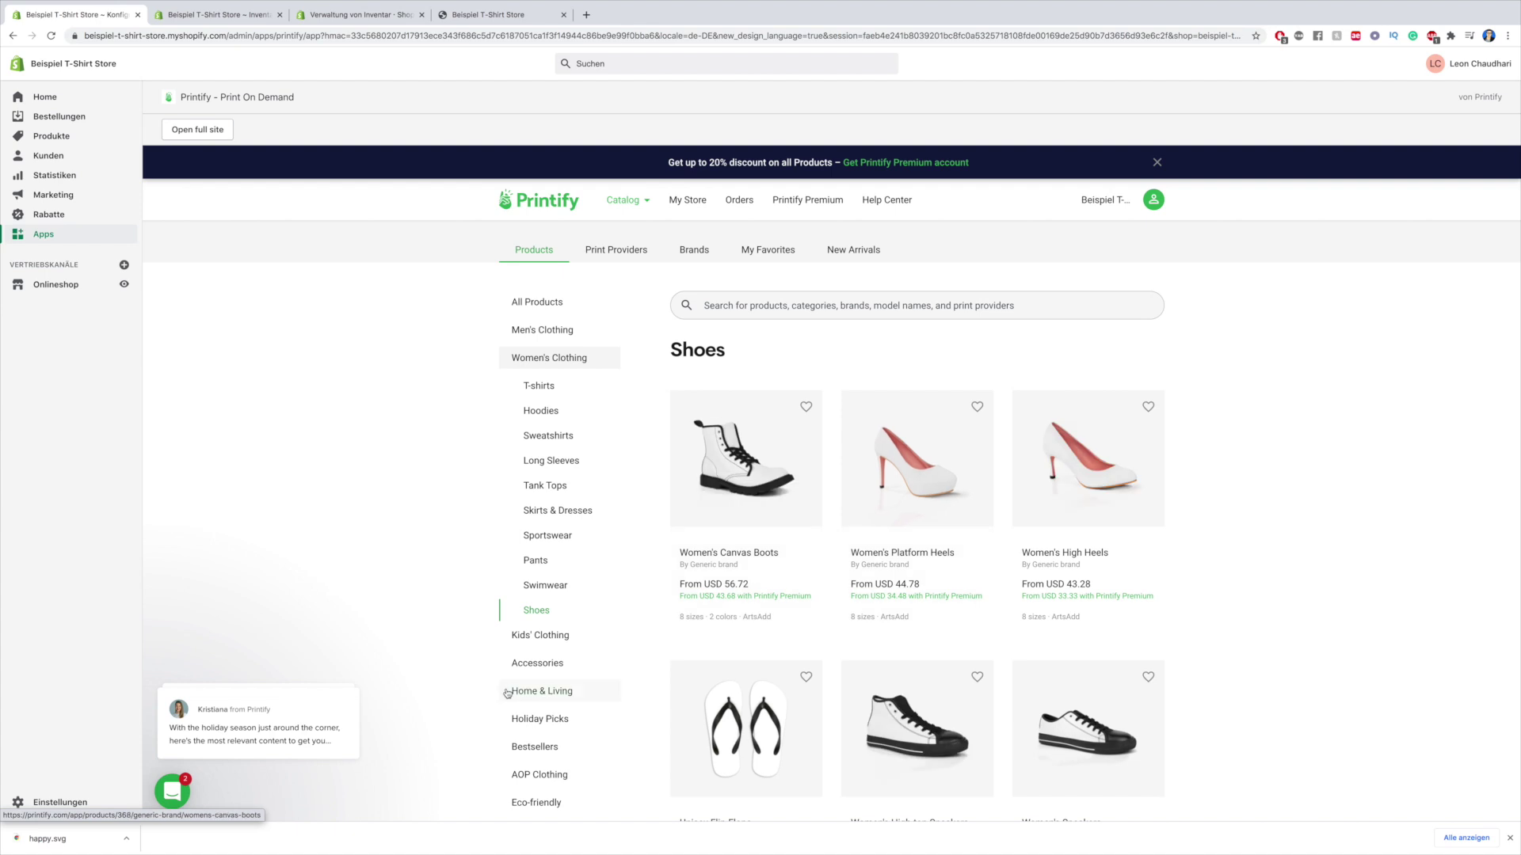
View the Kids' Clothing category and the Phone Cases, Socks and Hats offered under Accessories
left_click(535, 638)
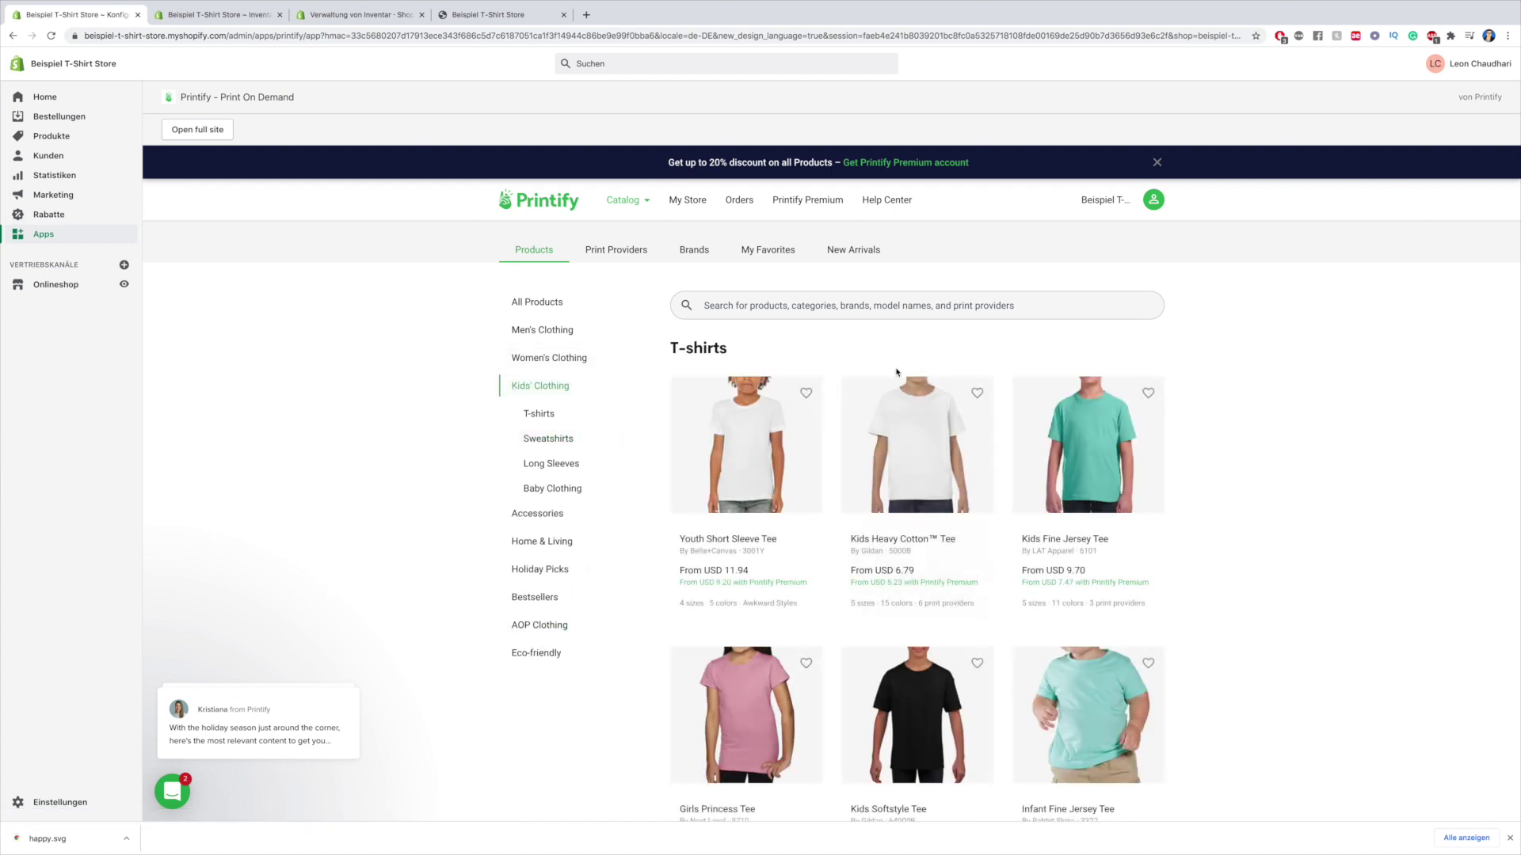
left_click(520, 515)
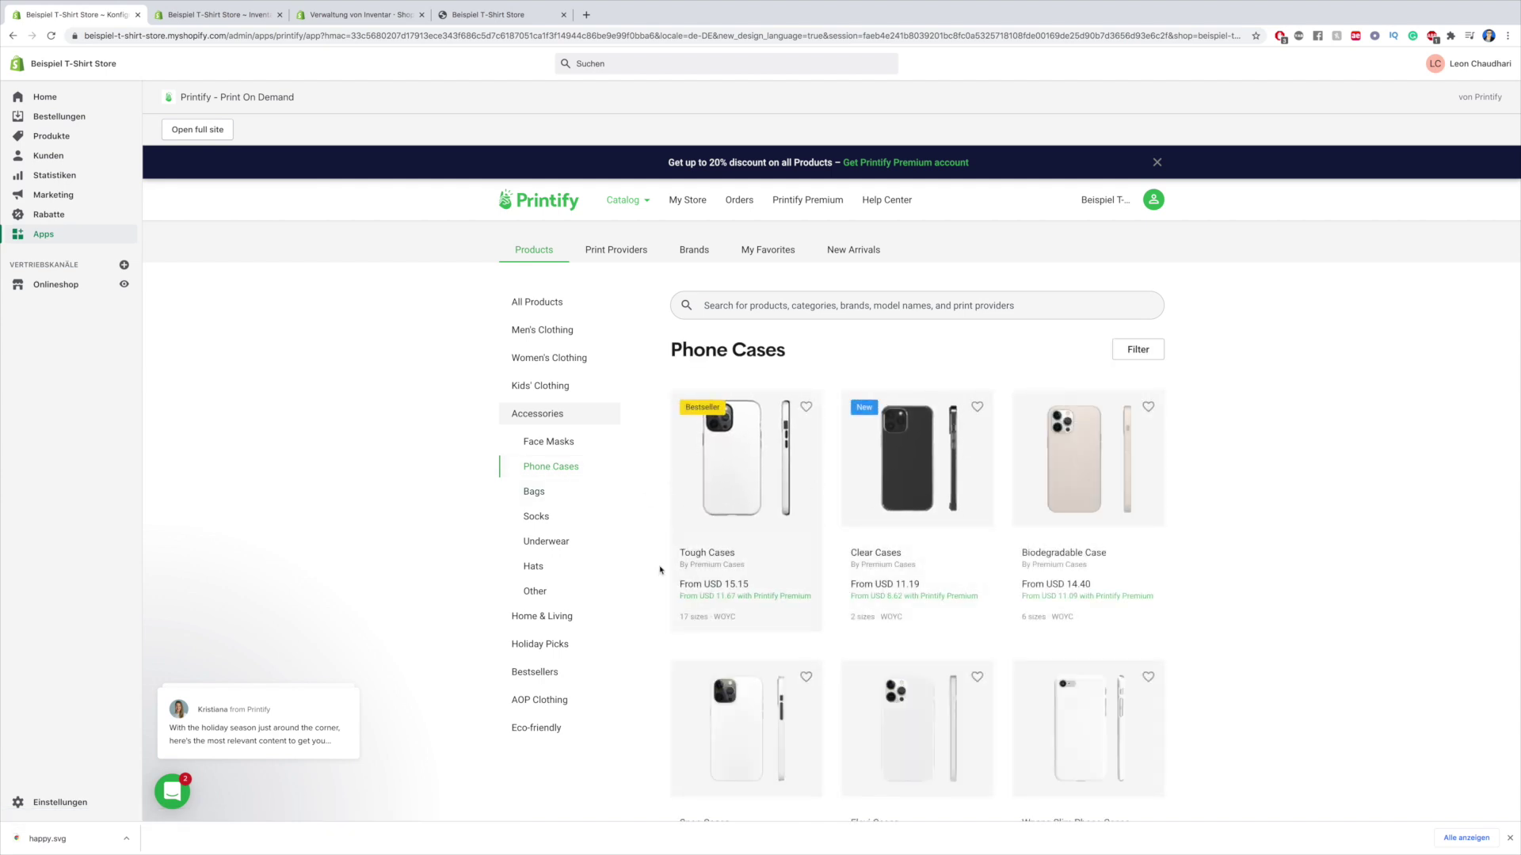
left_click(536, 517)
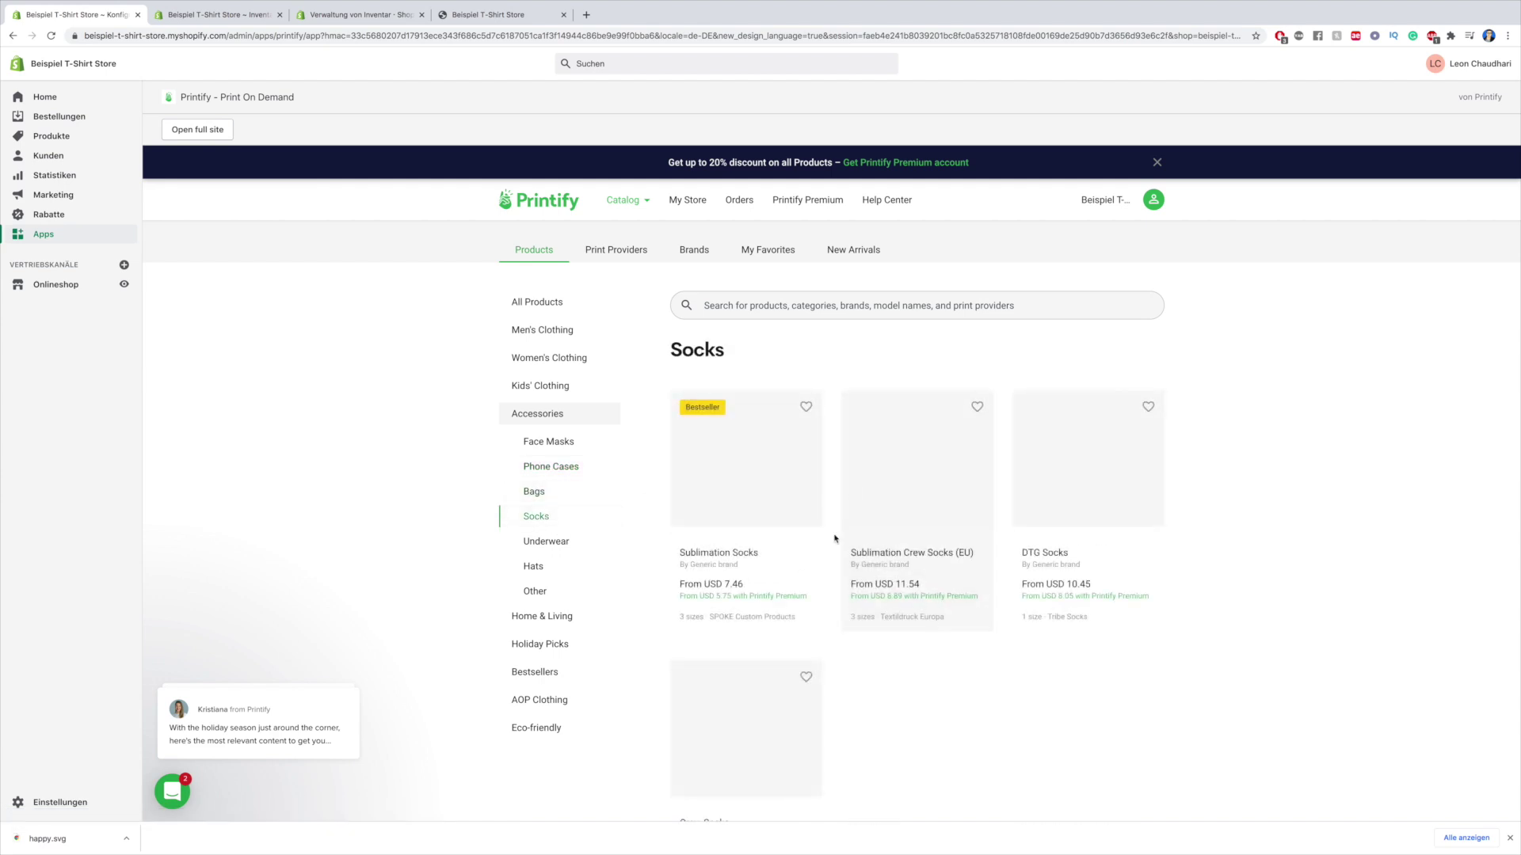
left_click(537, 565)
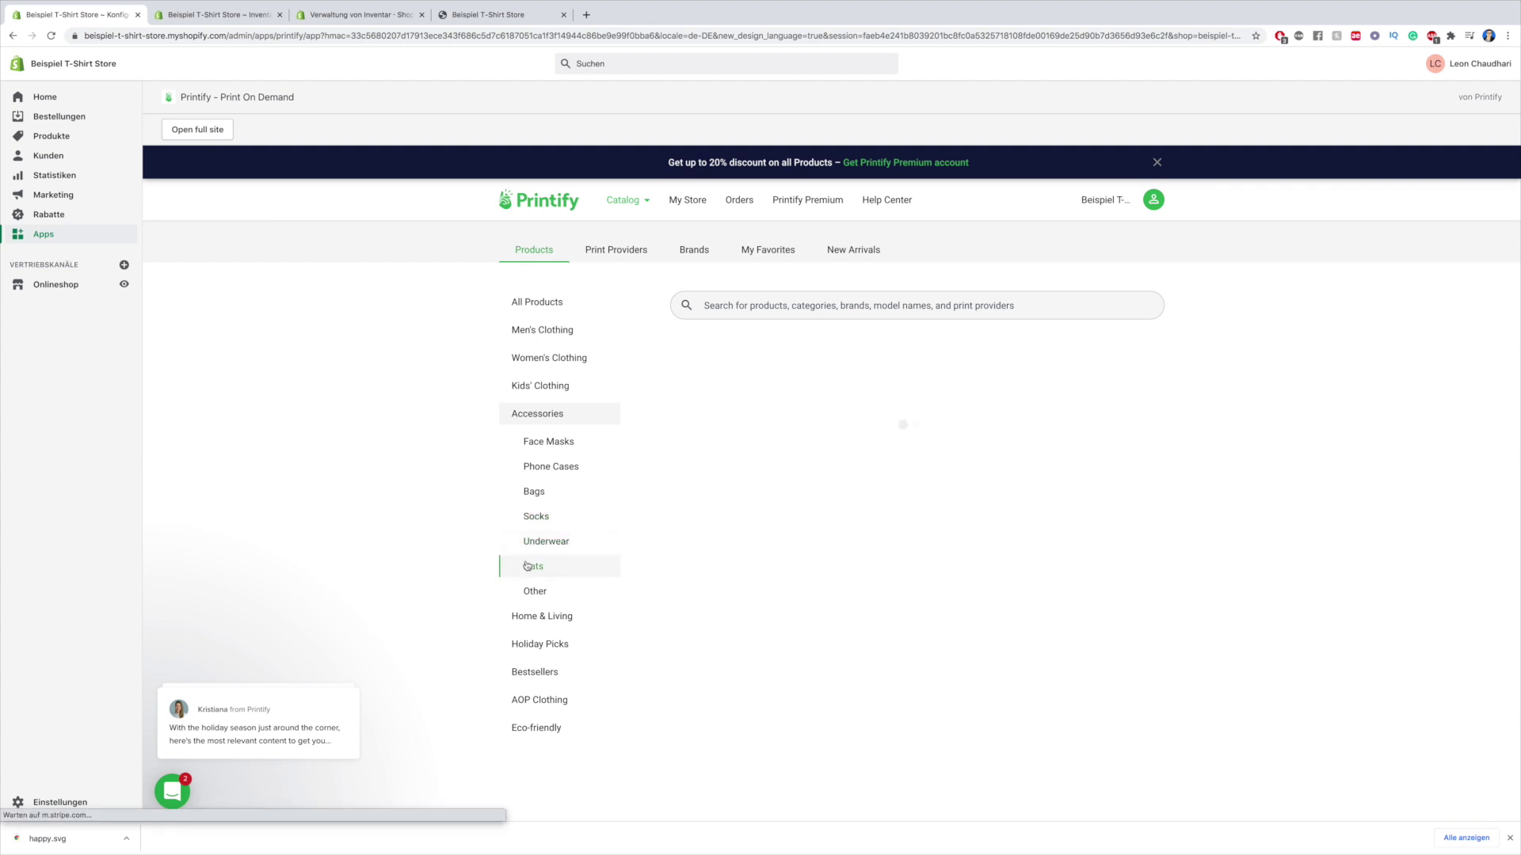
Browse the Home & Living catalog, viewing Bathroom, Pillows & Covers, Magnets & Stickers, Pets and Other
left_click(538, 616)
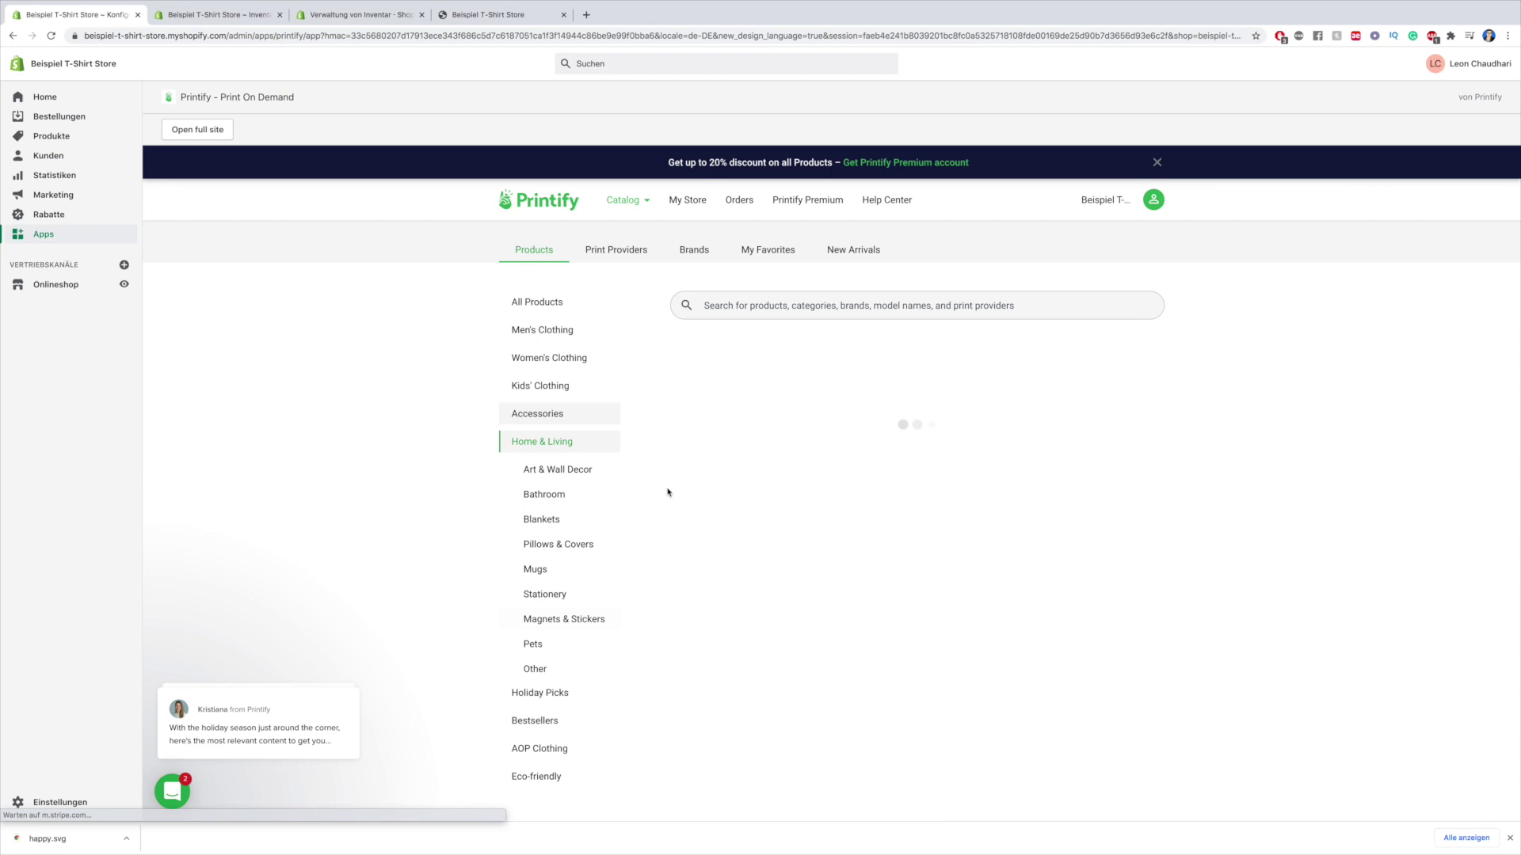
left_click(554, 496)
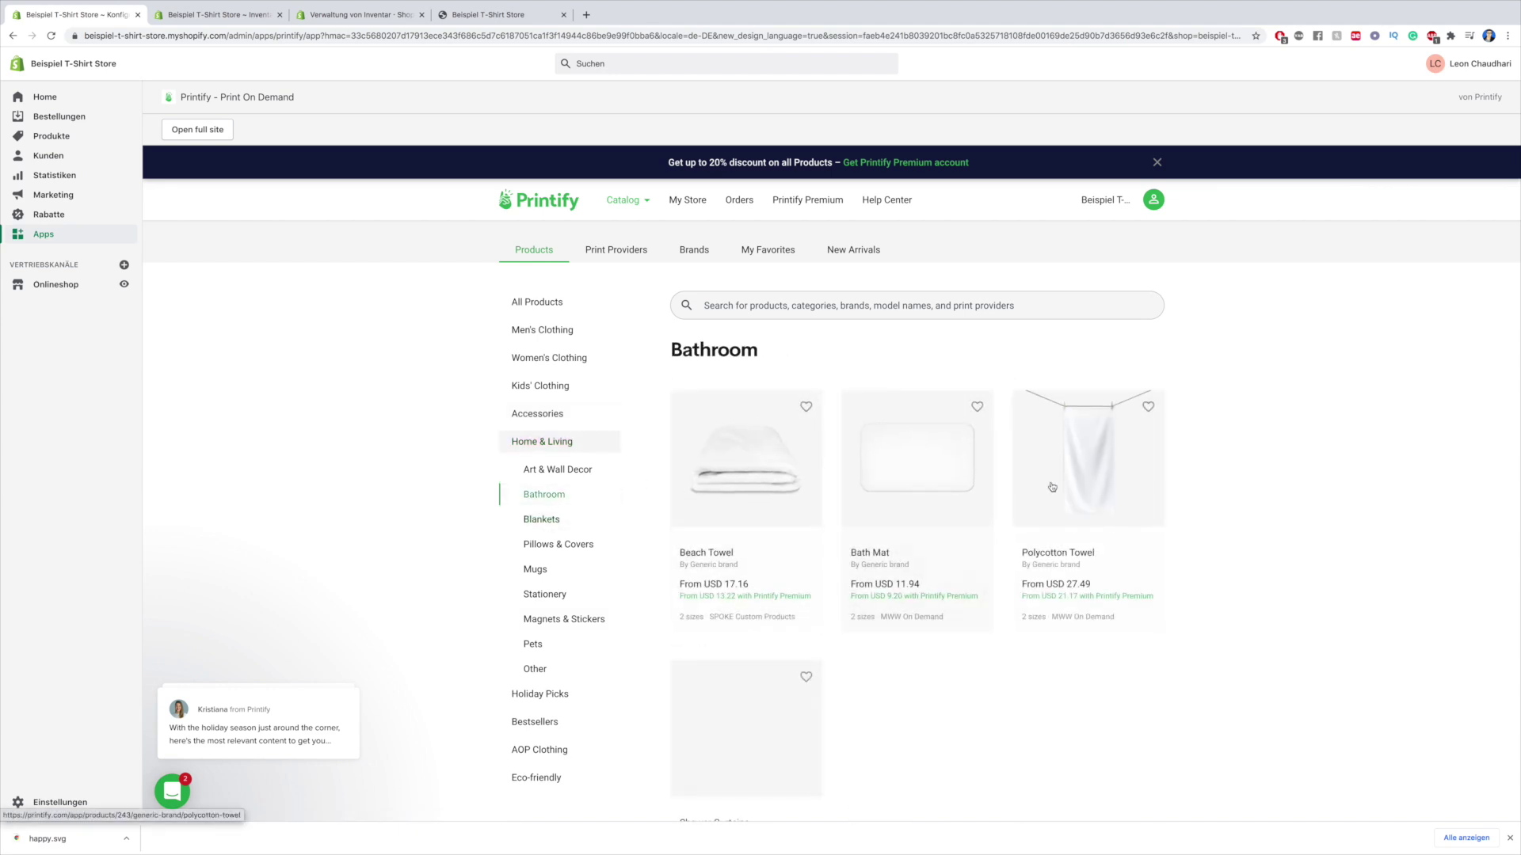
left_click(545, 546)
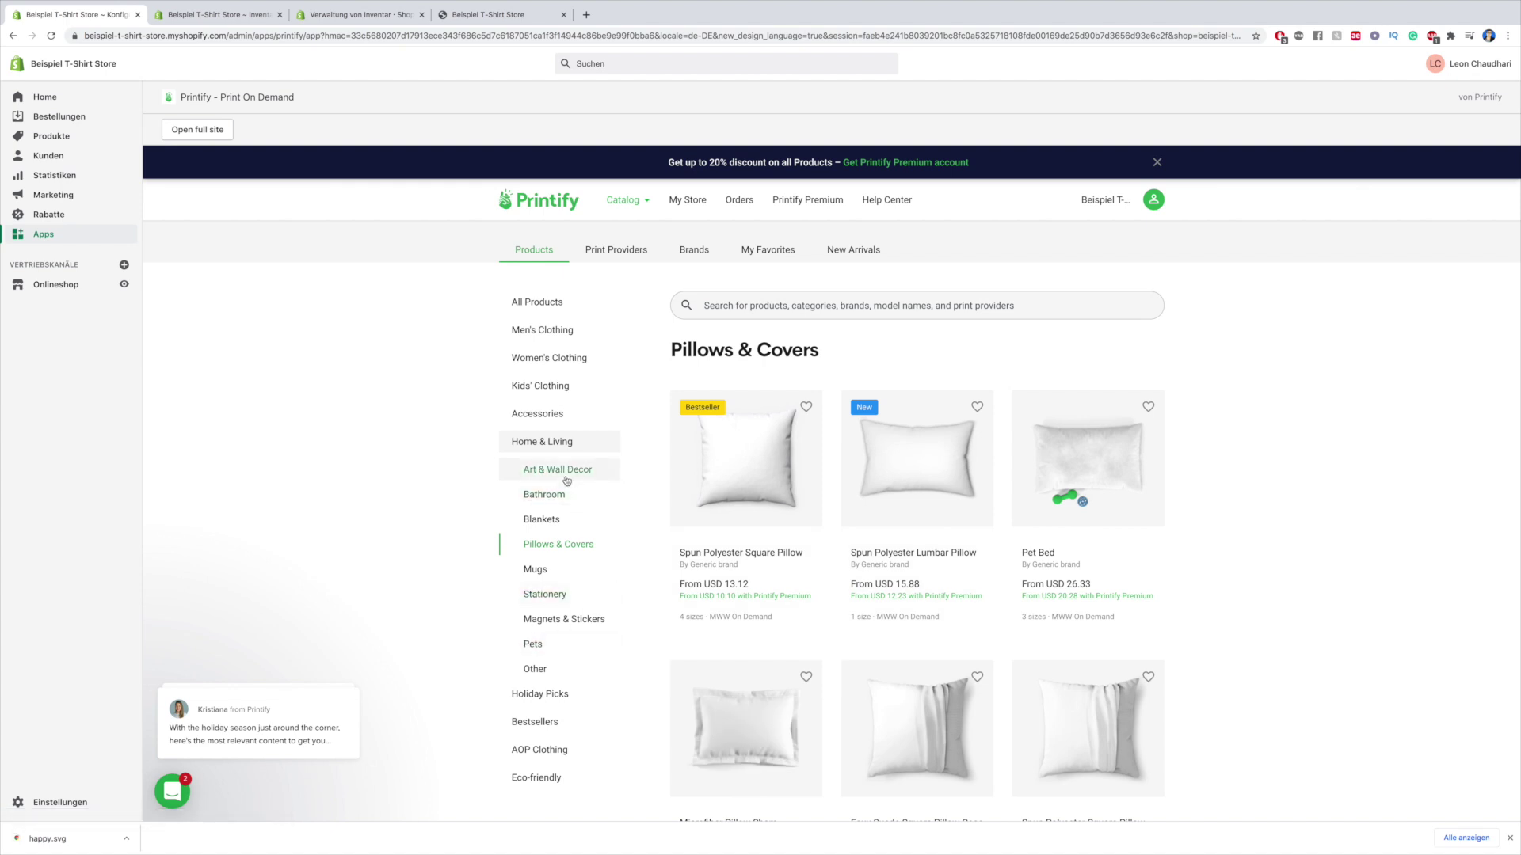
left_click(586, 623)
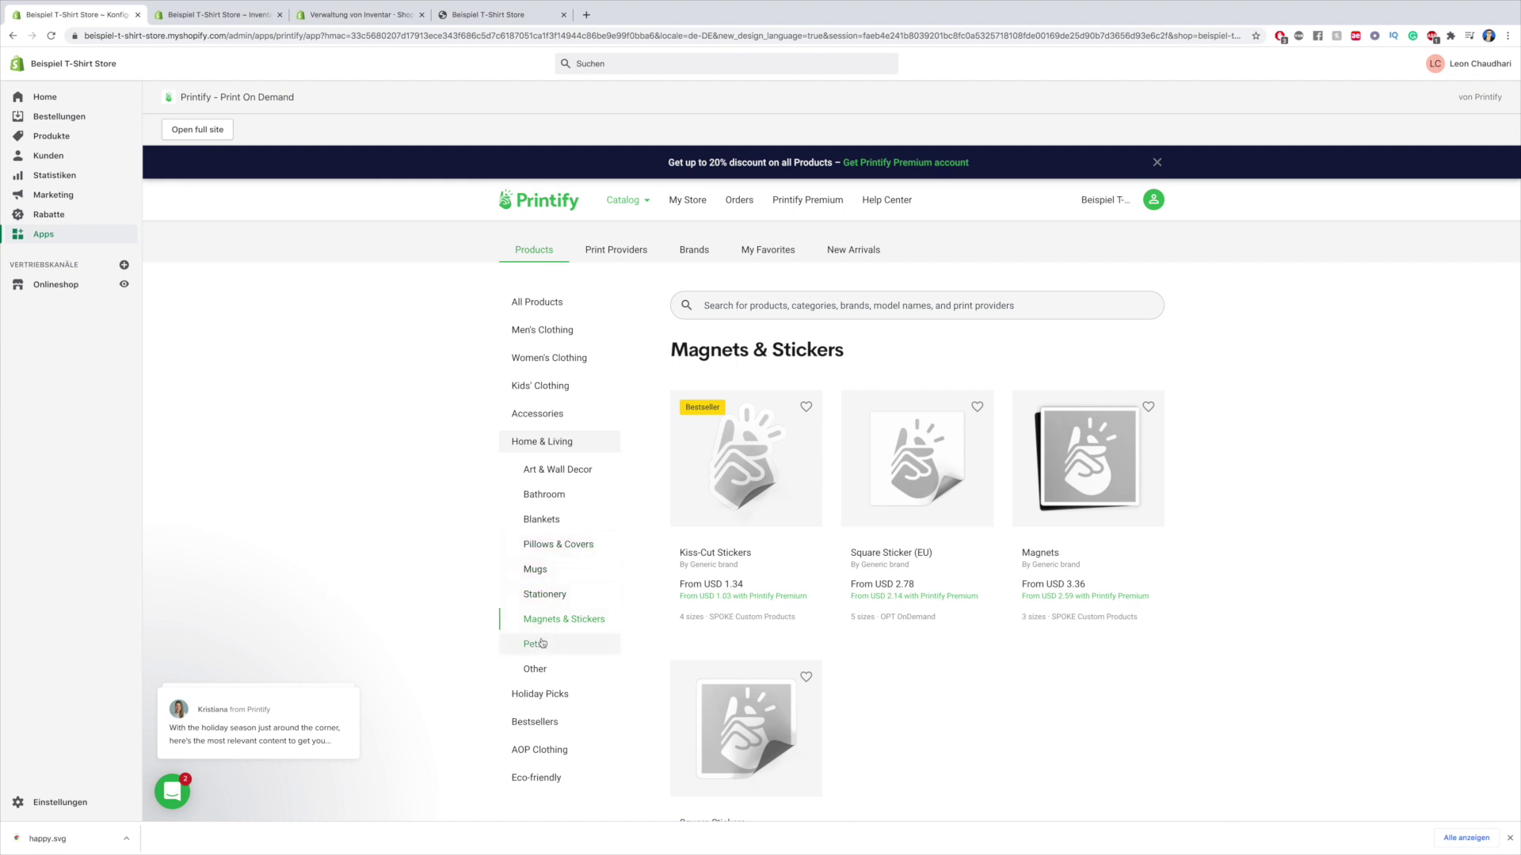
left_click(532, 644)
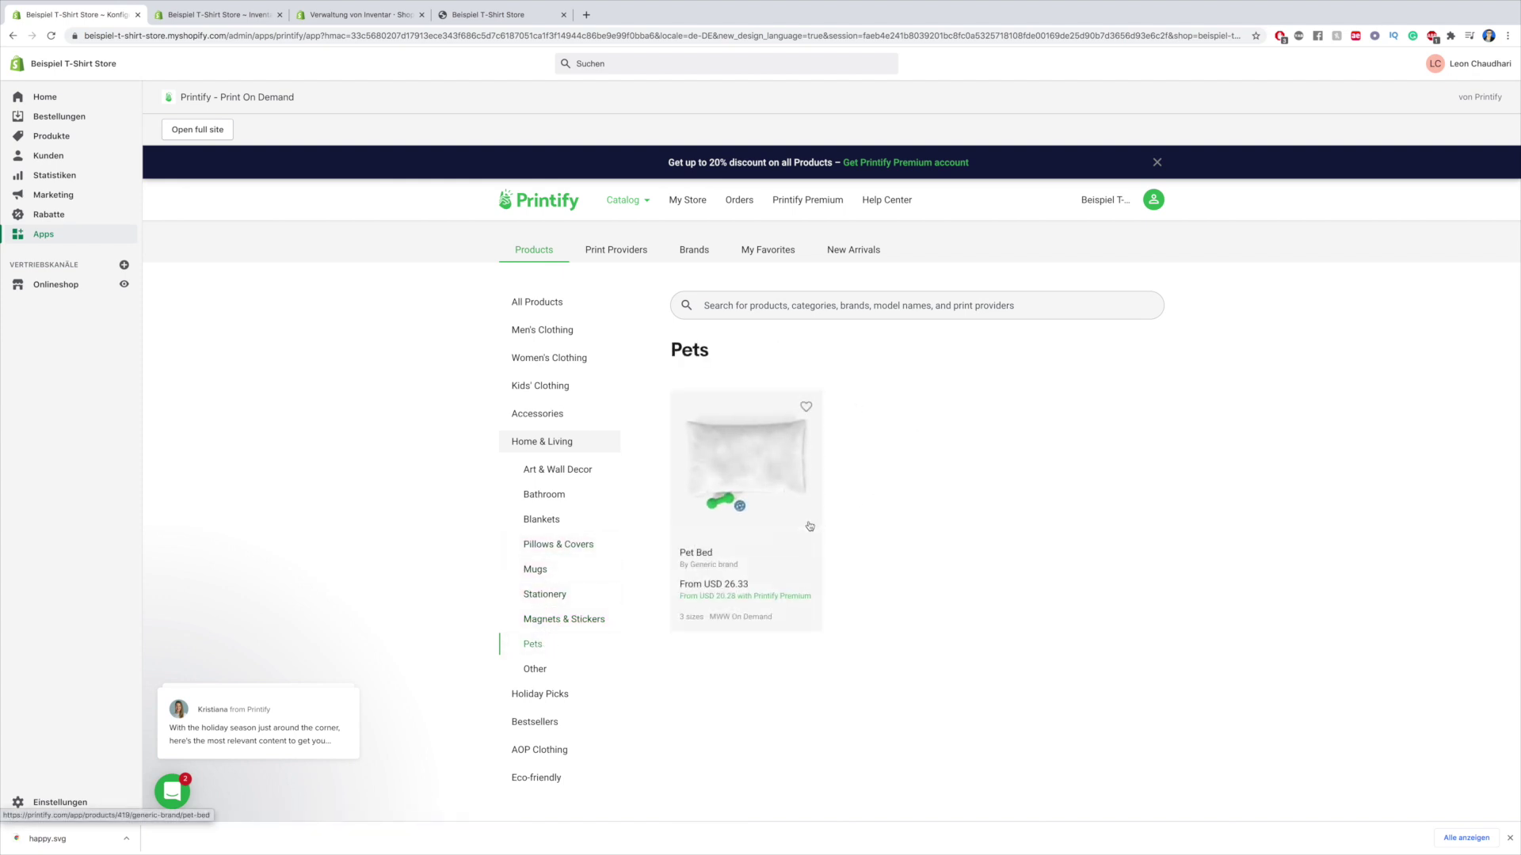
left_click(533, 669)
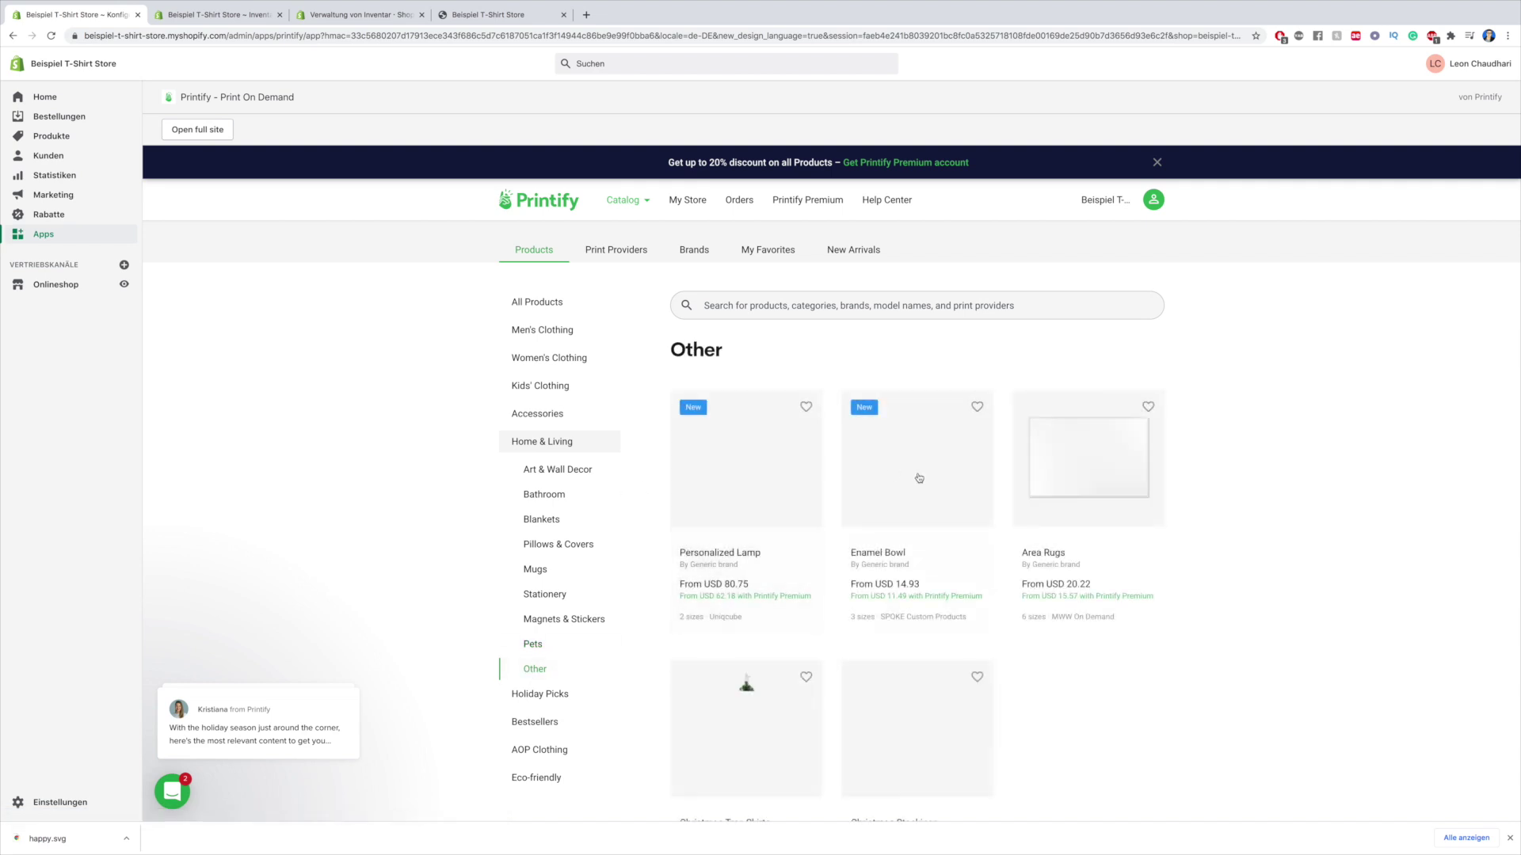
left_click(542, 646)
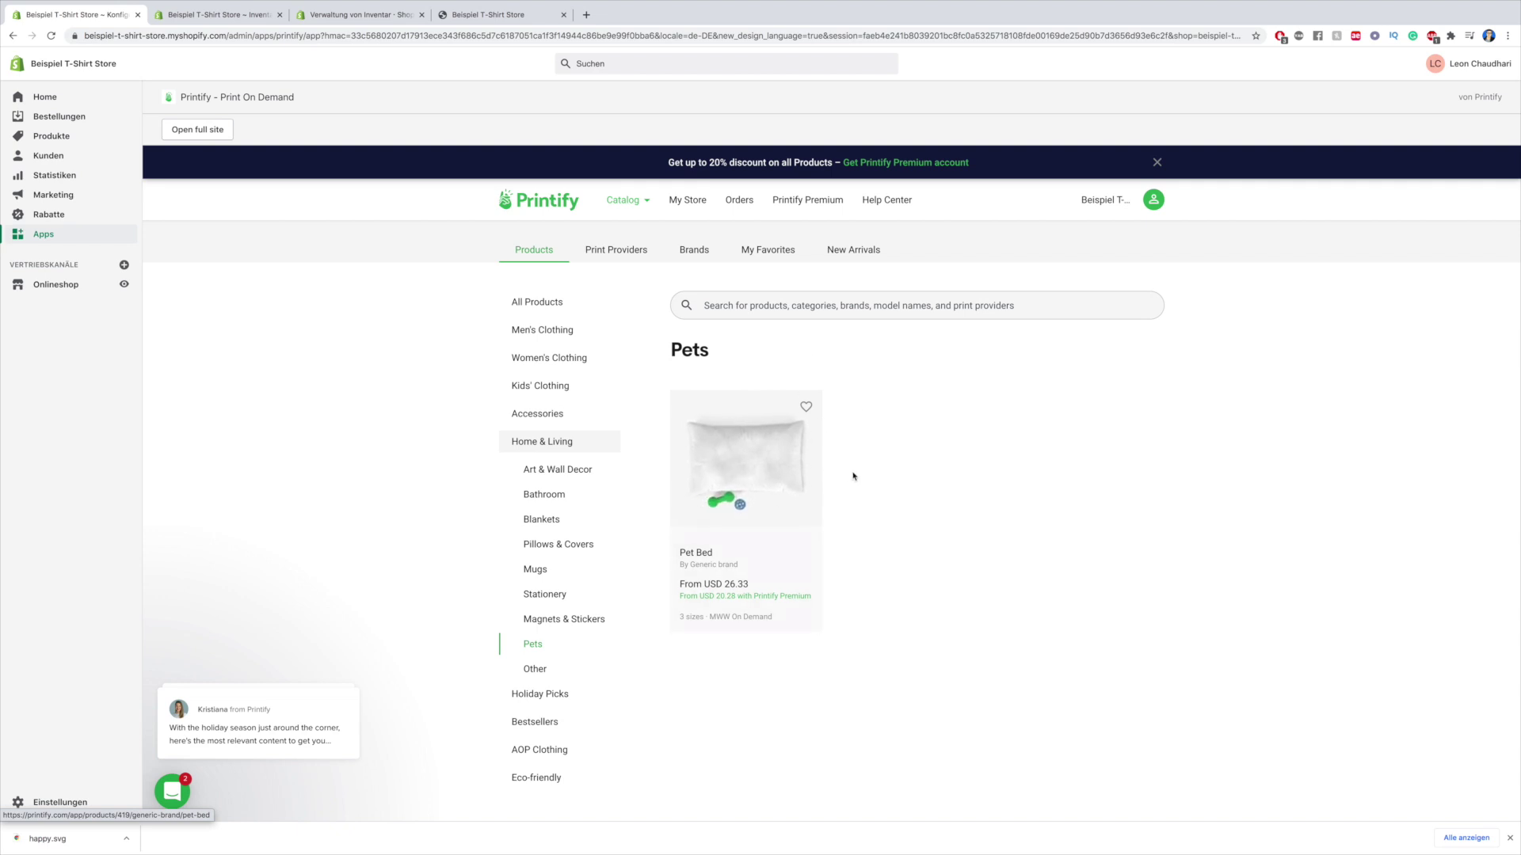
Open the Holiday Picks category and look through its products
left_click(557, 695)
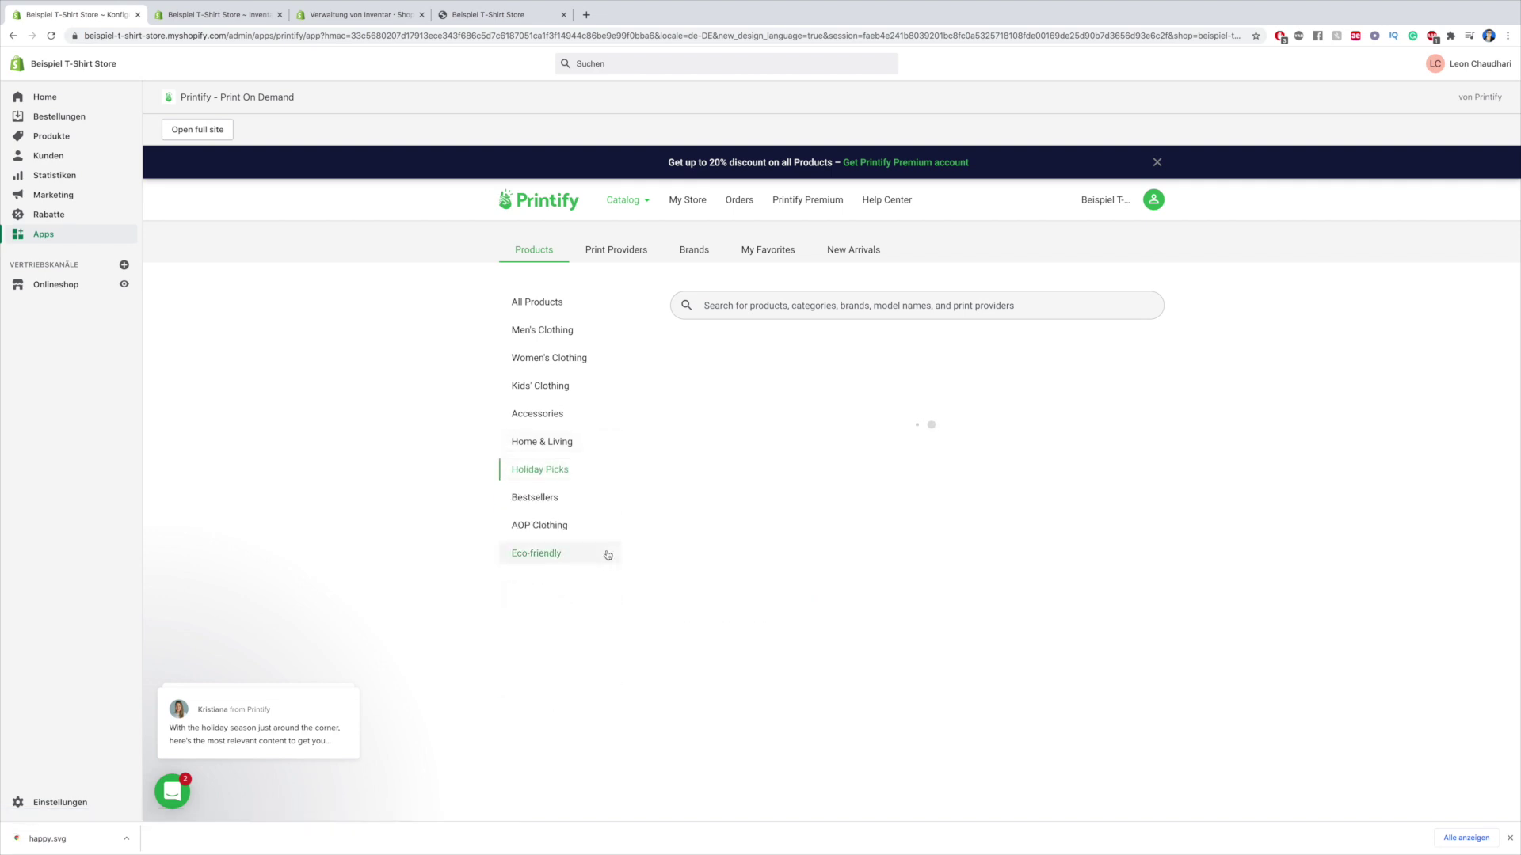
scroll(901, 570, "down", 1)
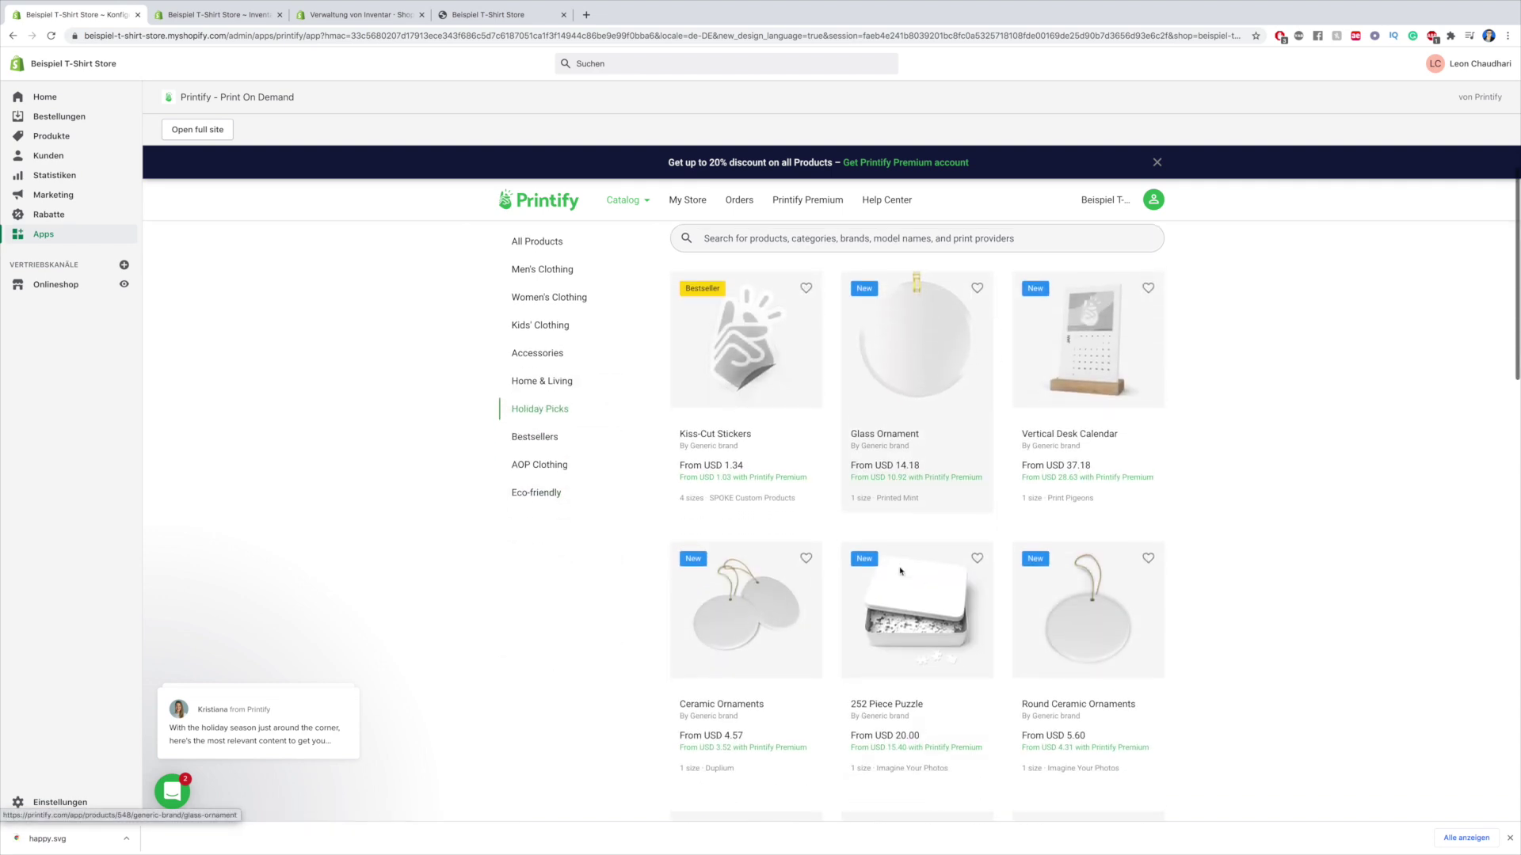
scroll(1082, 560, "down", 1)
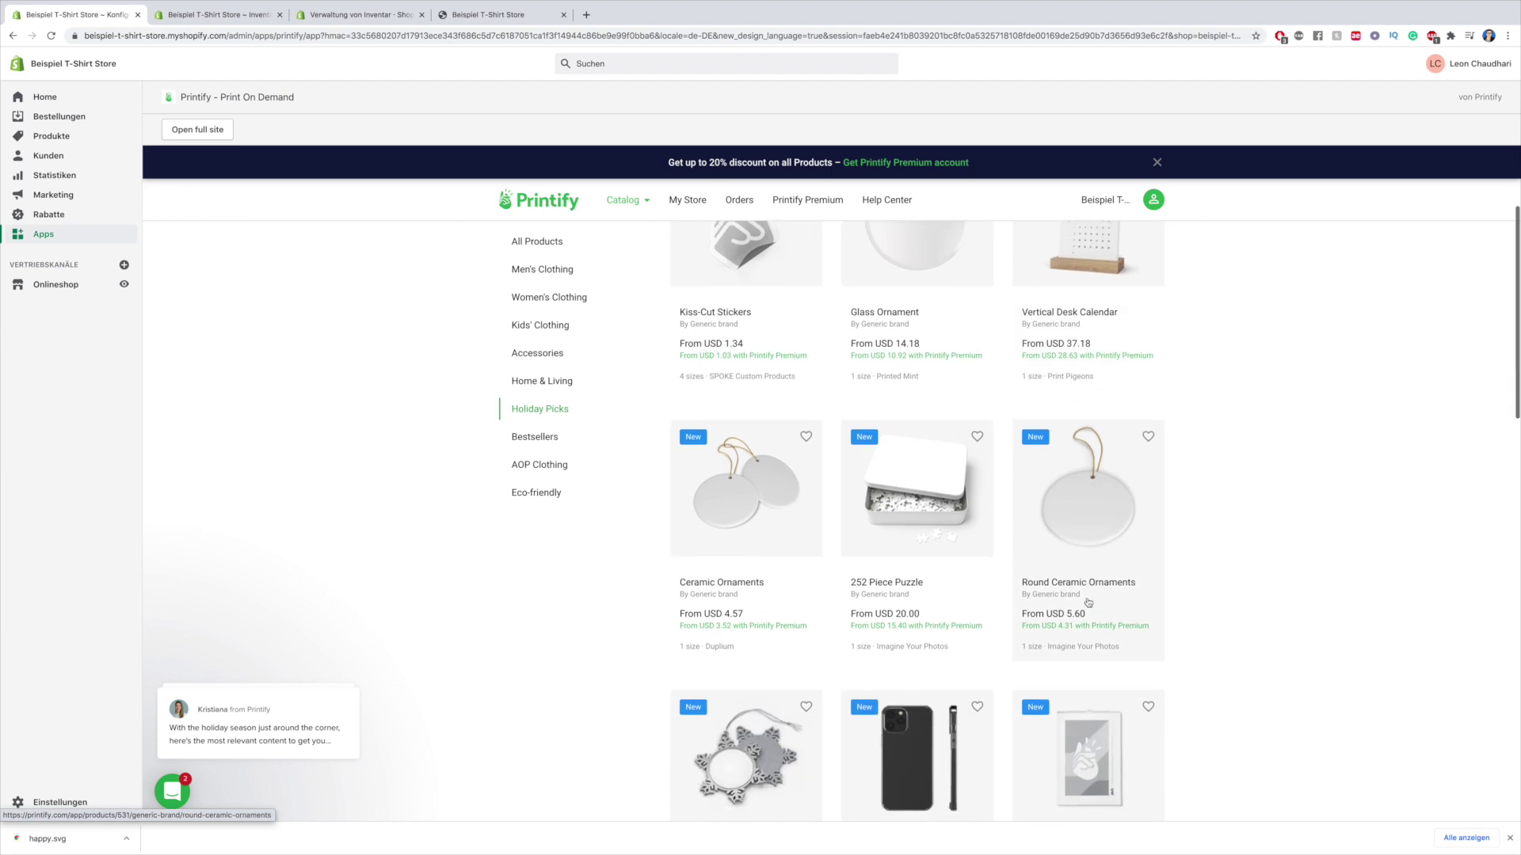
View the Bestsellers category and look through the products under AOP Clothing
left_click(598, 440)
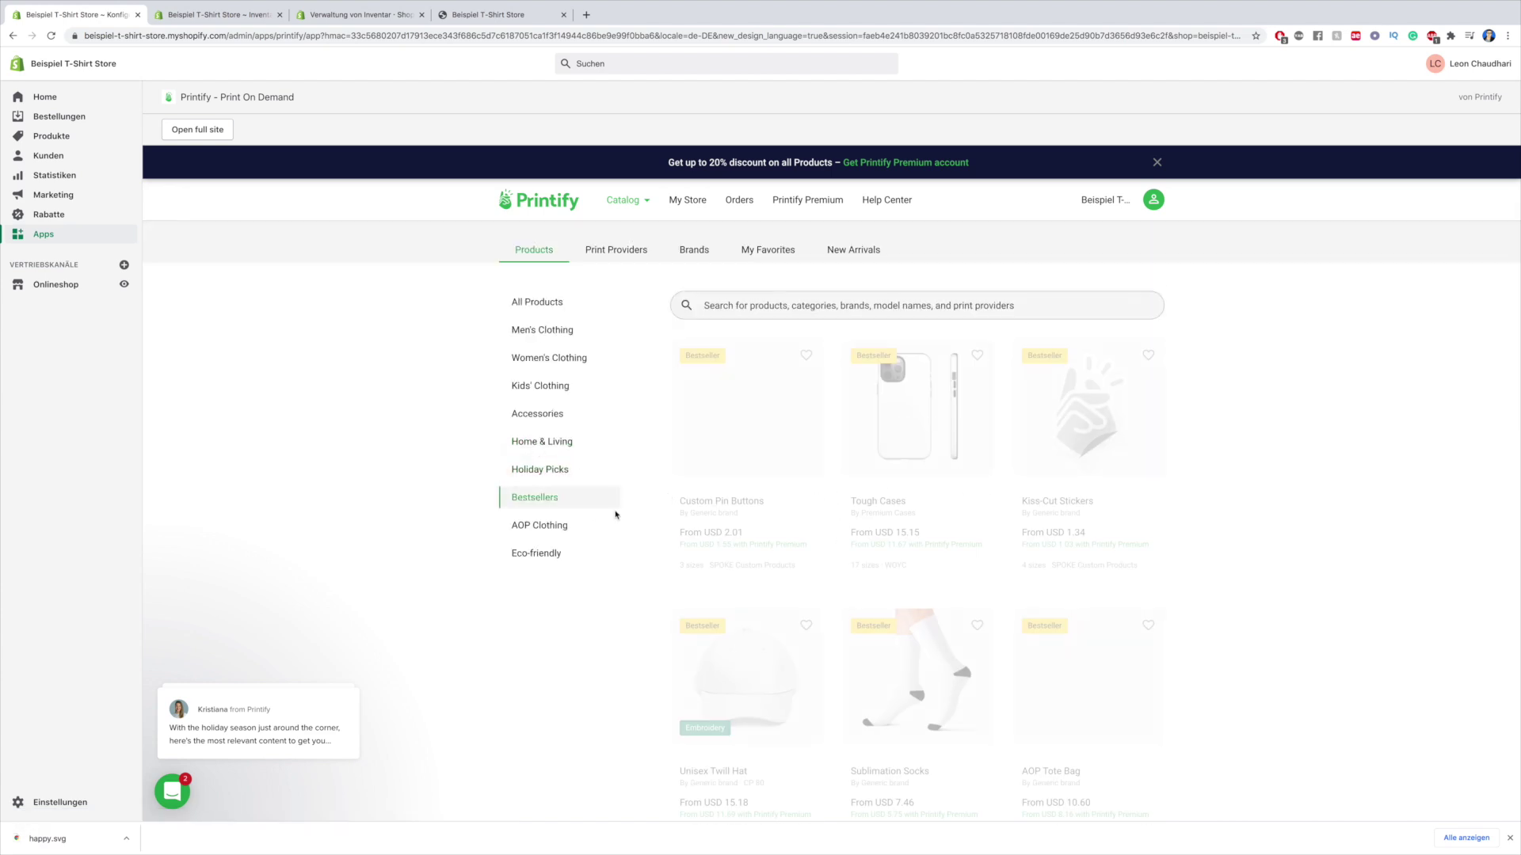
left_click(541, 525)
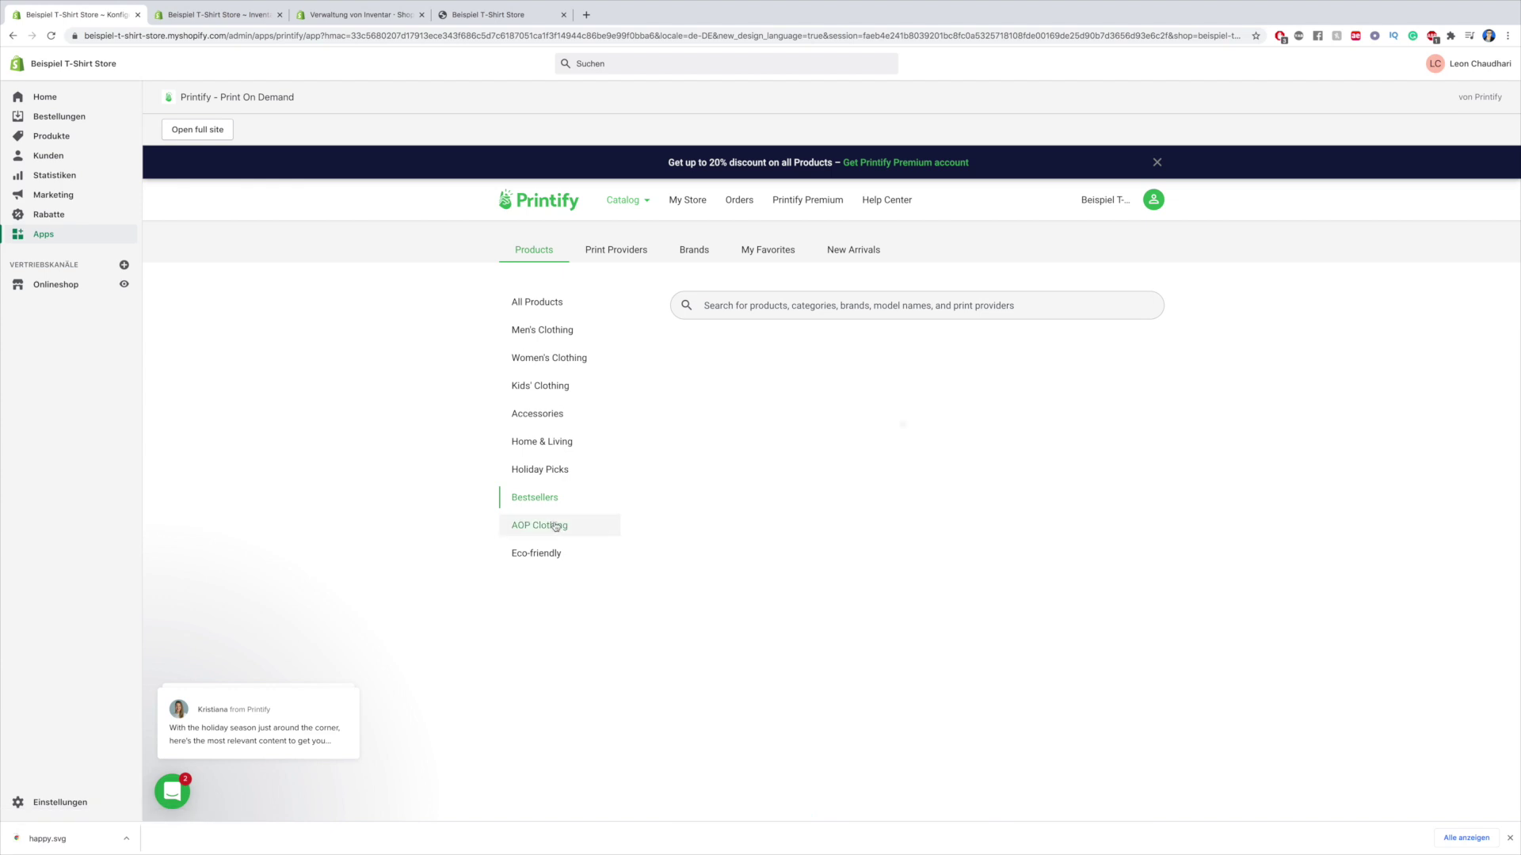
scroll(713, 555, "down", 3)
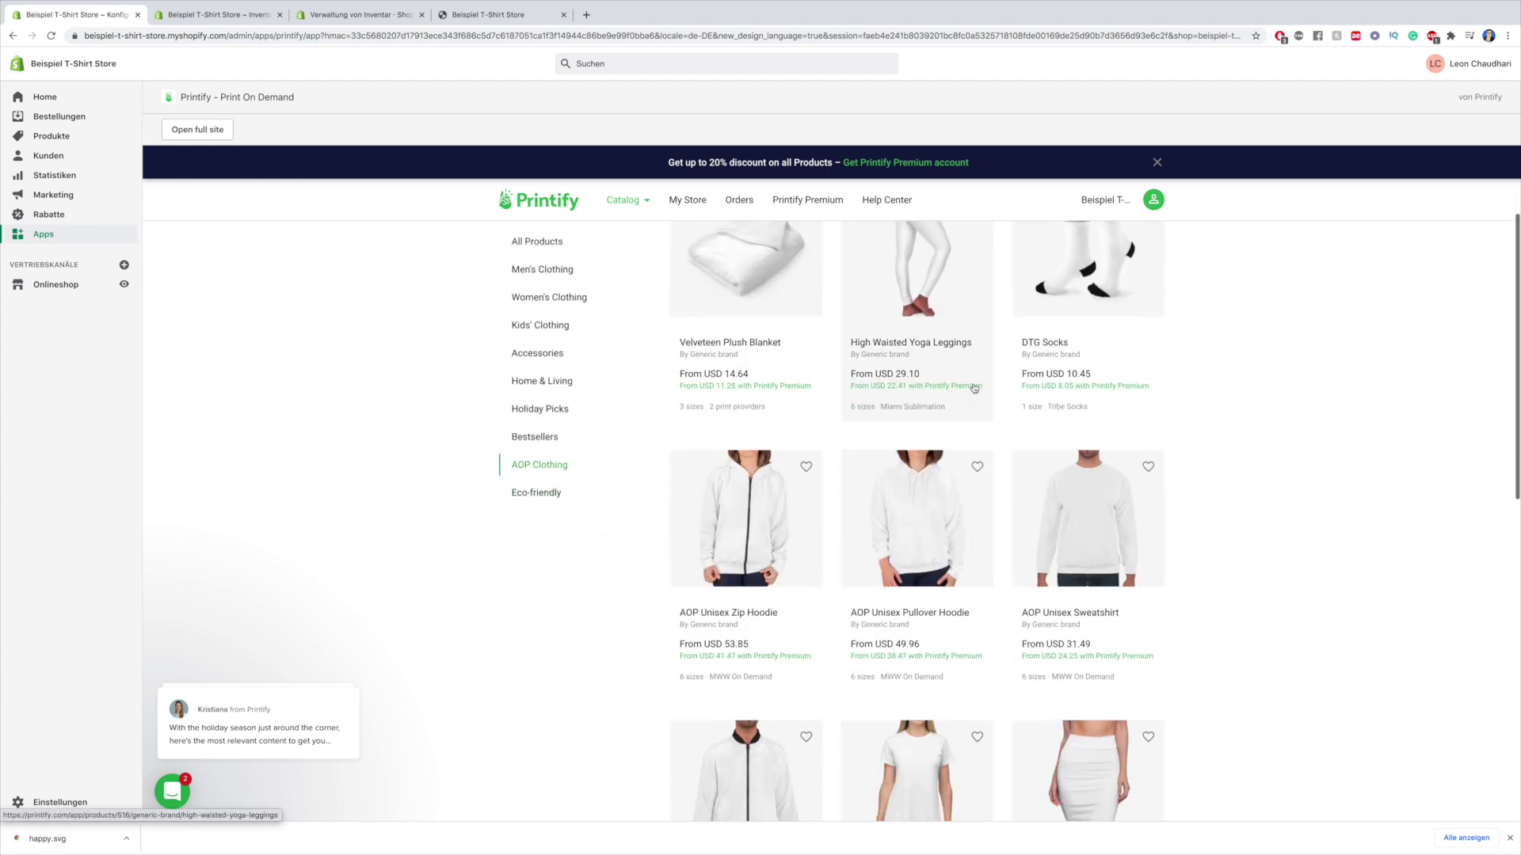
scroll(823, 543, "down", 1)
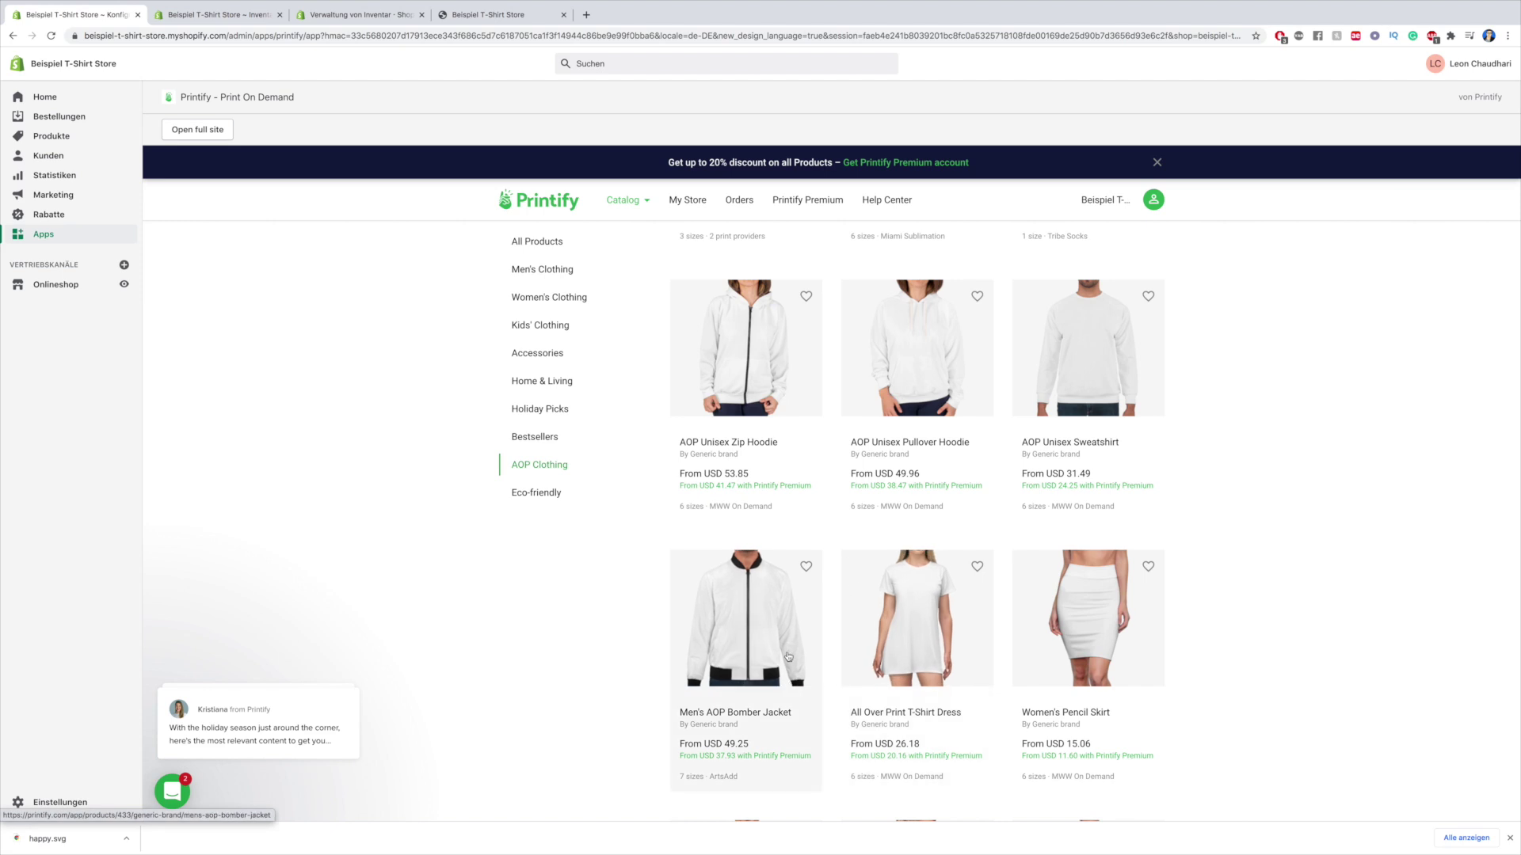
scroll(884, 590, "down", 3)
scroll(884, 589, "down", 4)
scroll(760, 604, "up", 3)
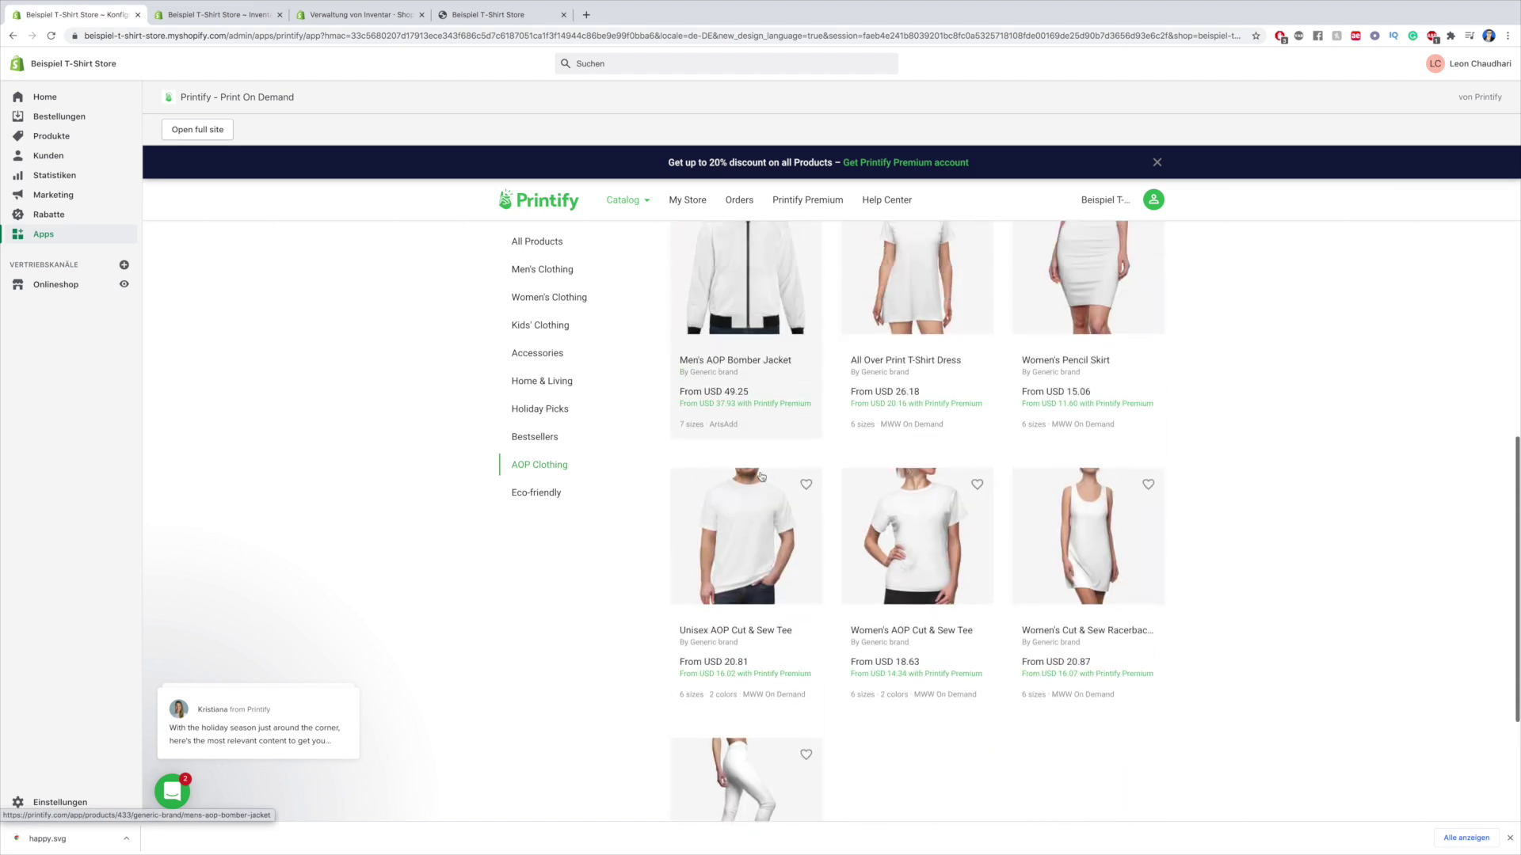
Open the Eco-friendly category and look through its products
left_click(538, 493)
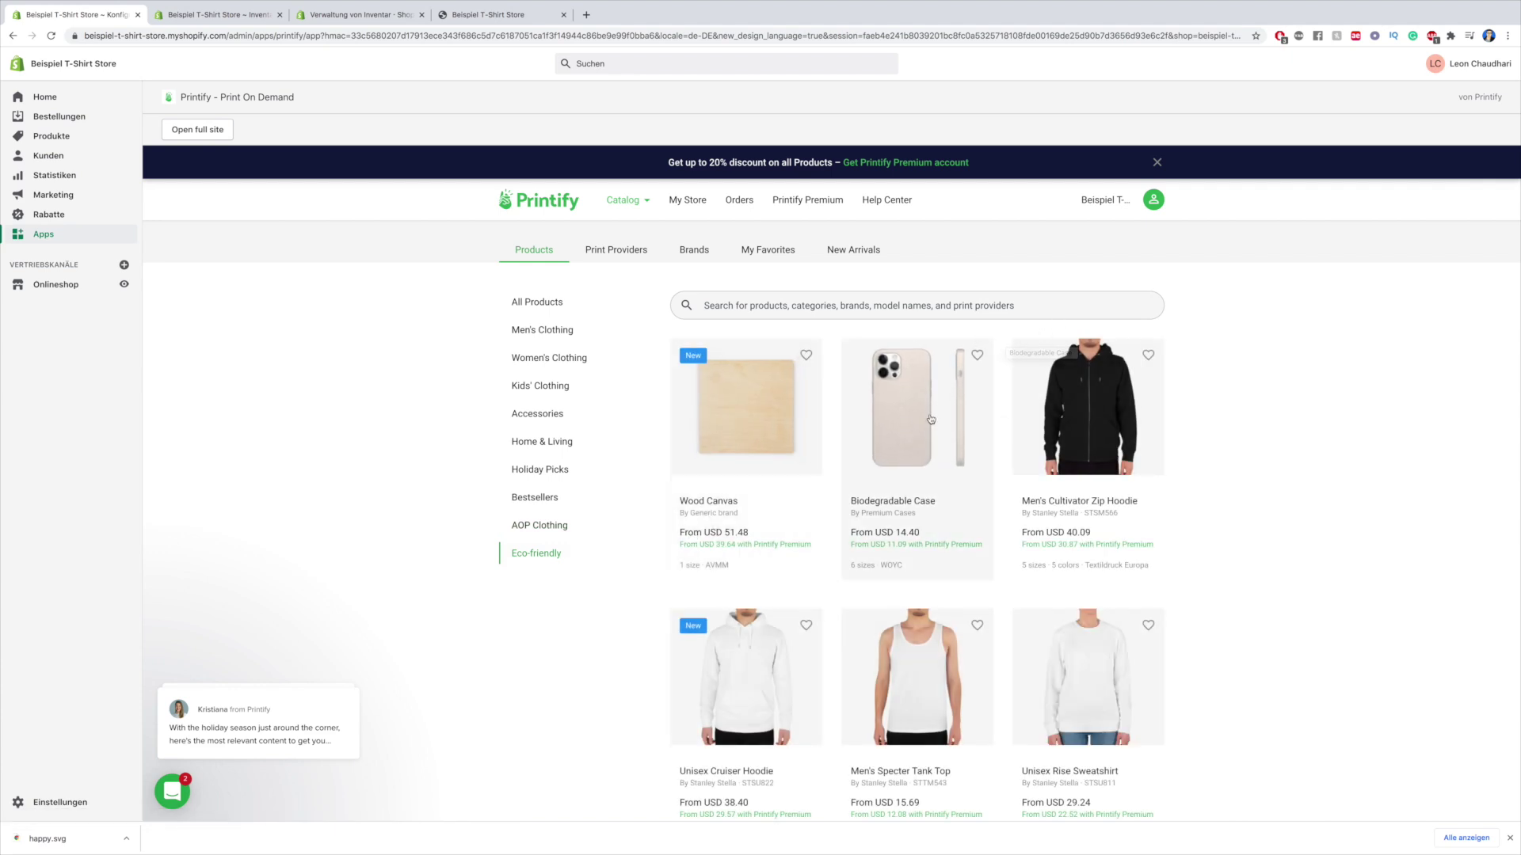
scroll(918, 428, "down", 3)
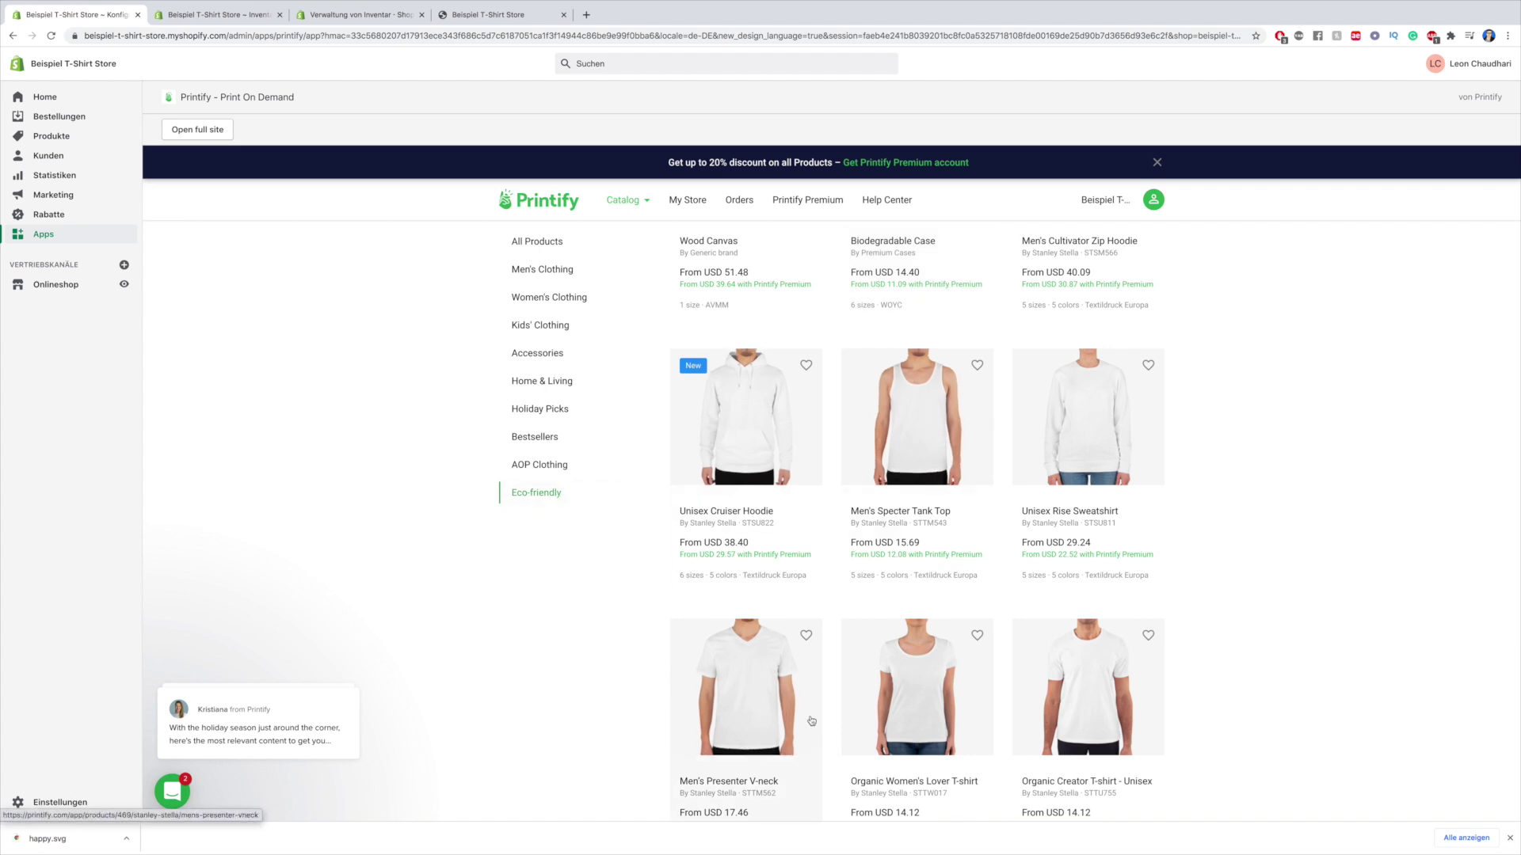
scroll(845, 707, "down", 5)
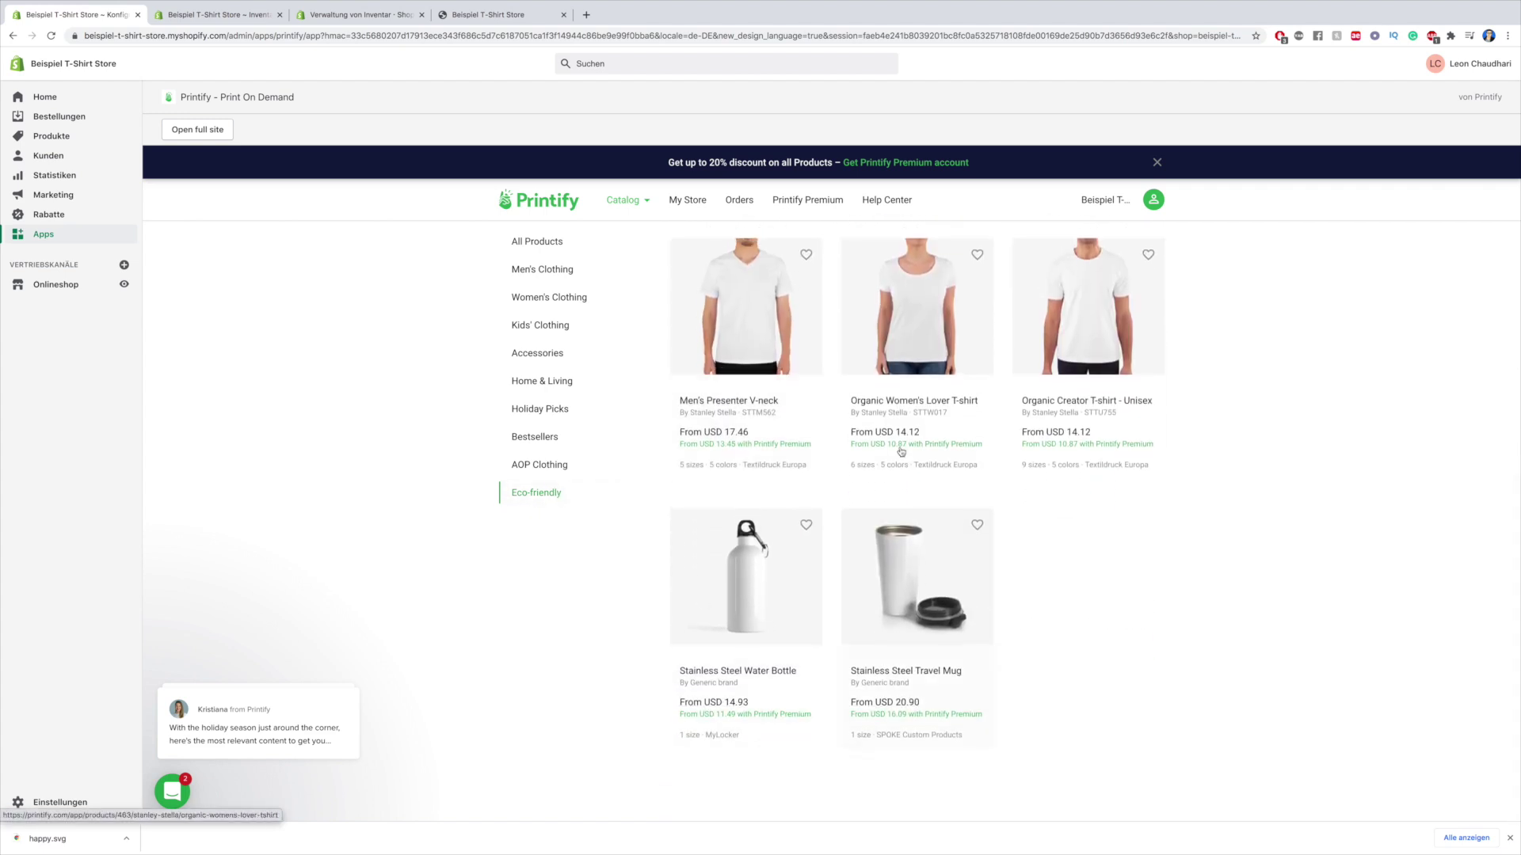
scroll(876, 531, "up", 6)
scroll(871, 526, "up", 2)
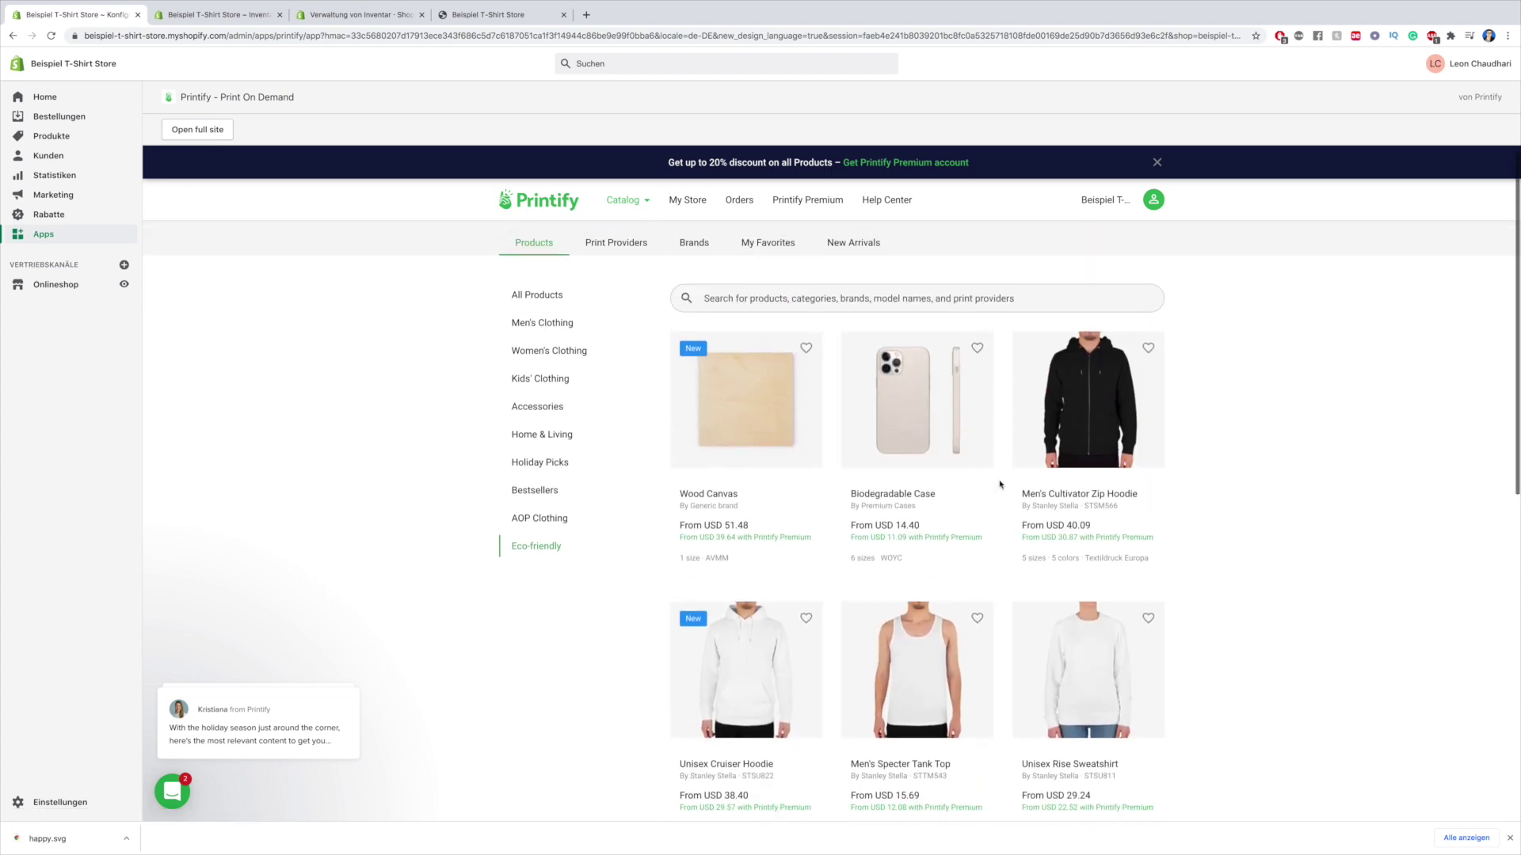
Open the Men's Lightweight Fashion Tee from All Products and read its description, particularly the note on sizing
left_click(539, 296)
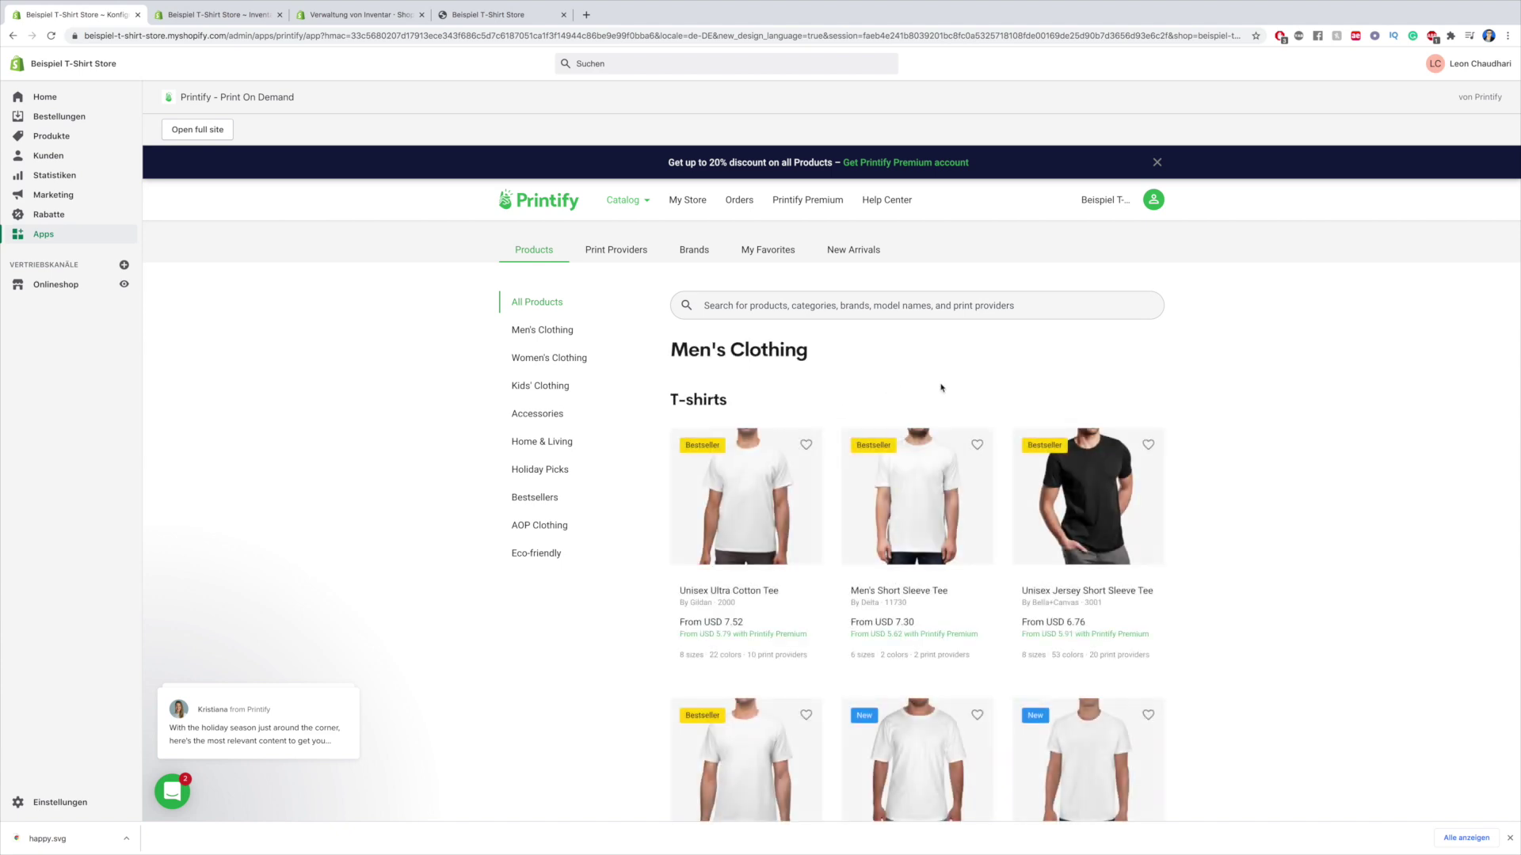
scroll(968, 386, "down", 5)
scroll(968, 386, "down", 10)
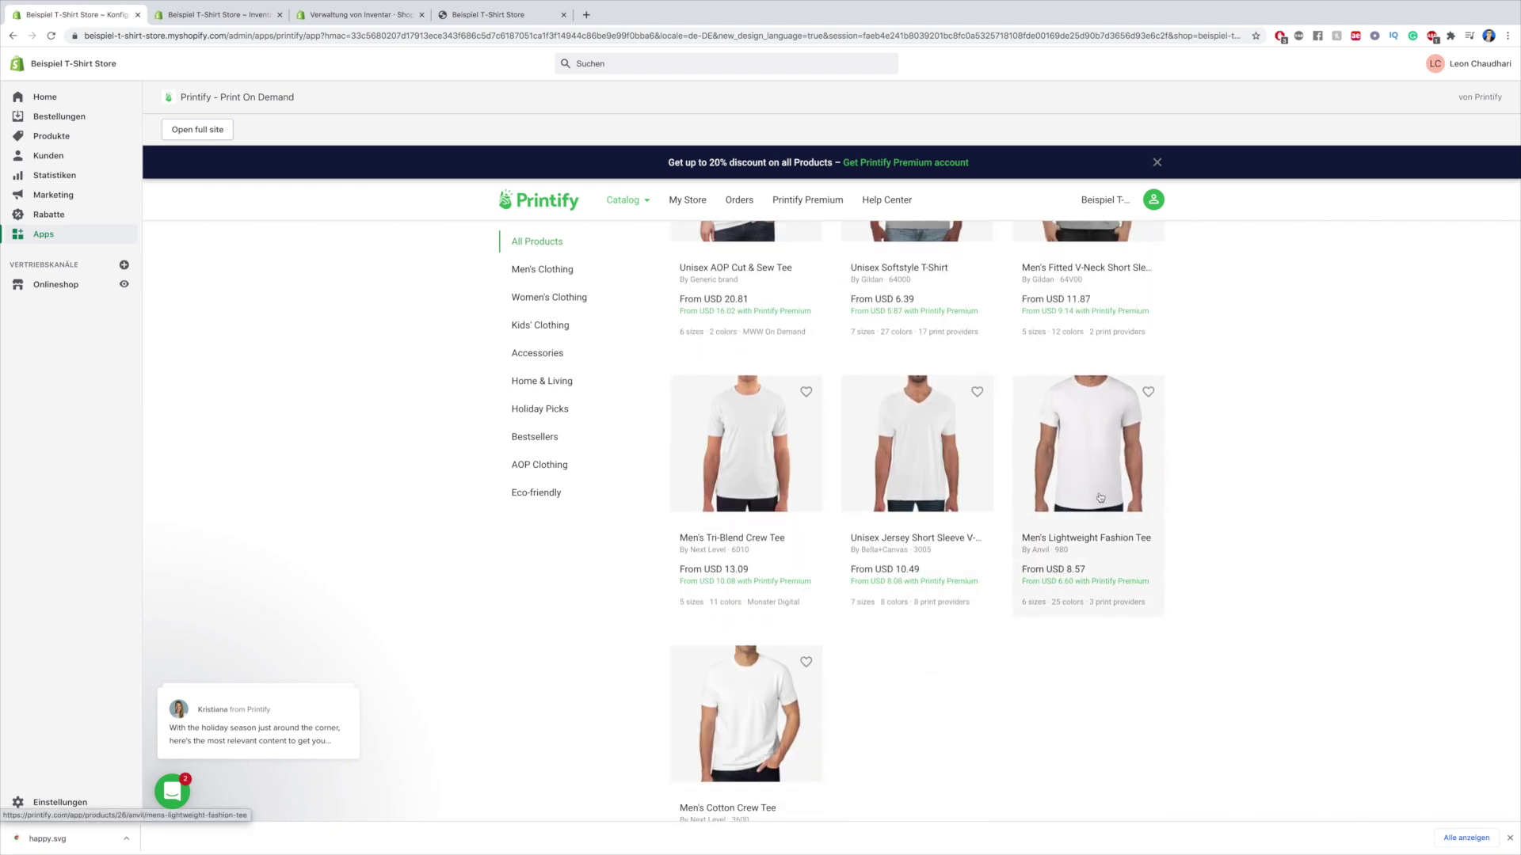
left_click(1097, 432)
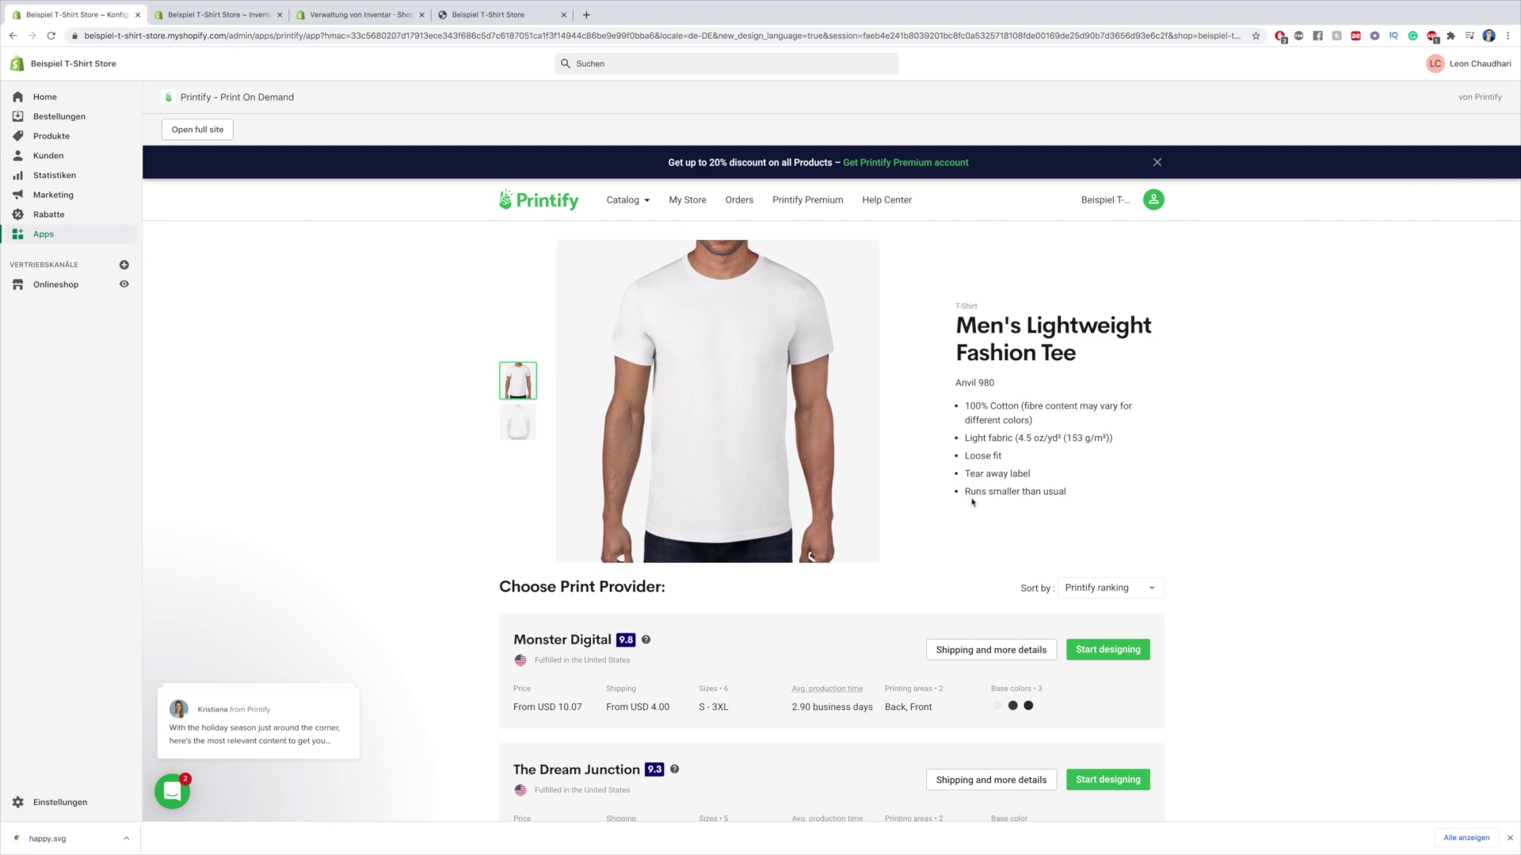
left_click_drag(966, 494, 1089, 499)
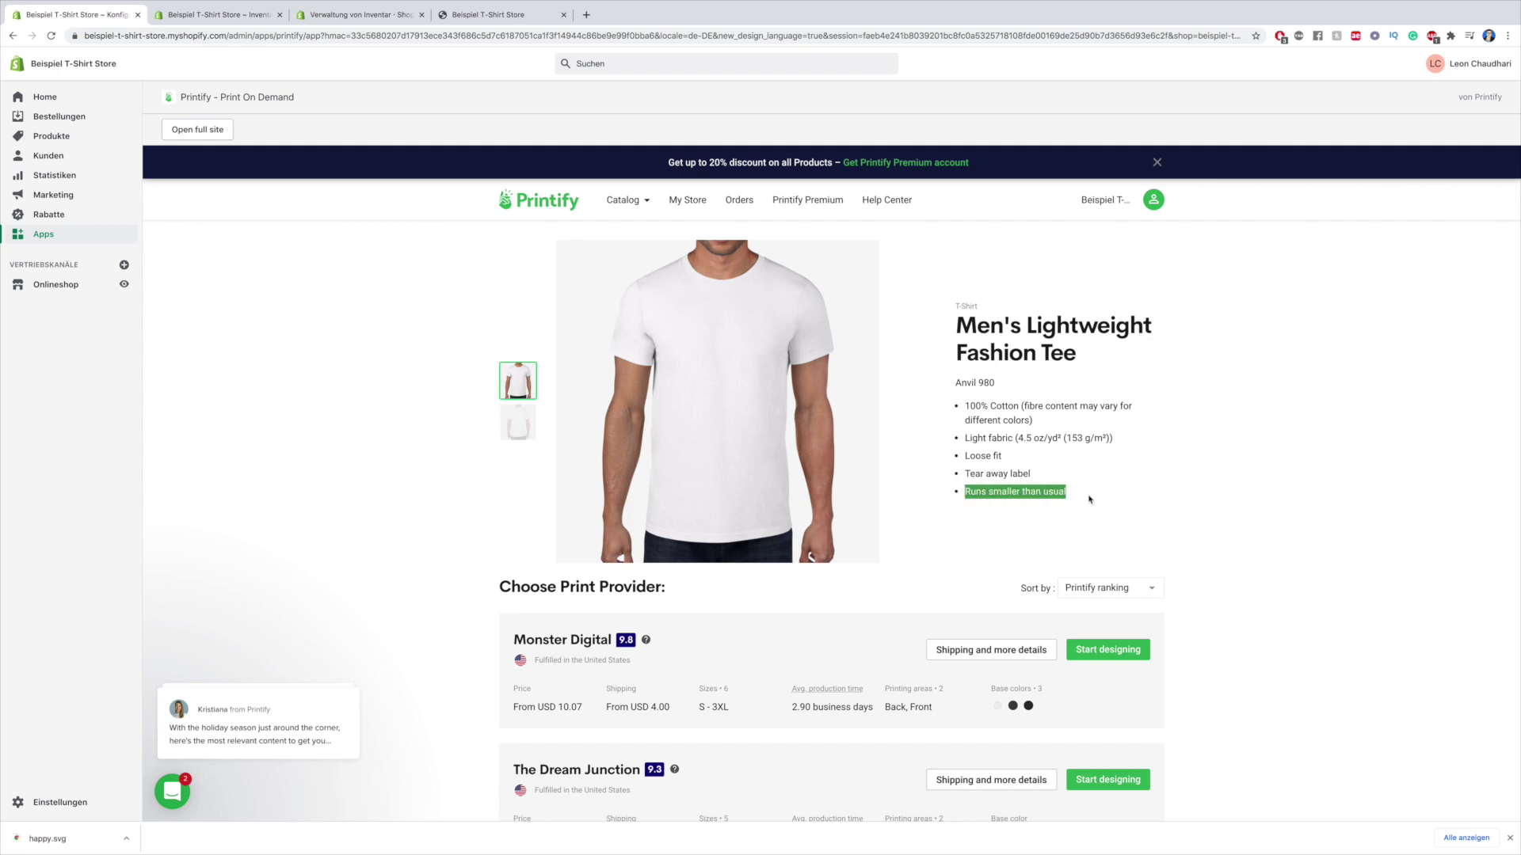
left_click(1026, 505)
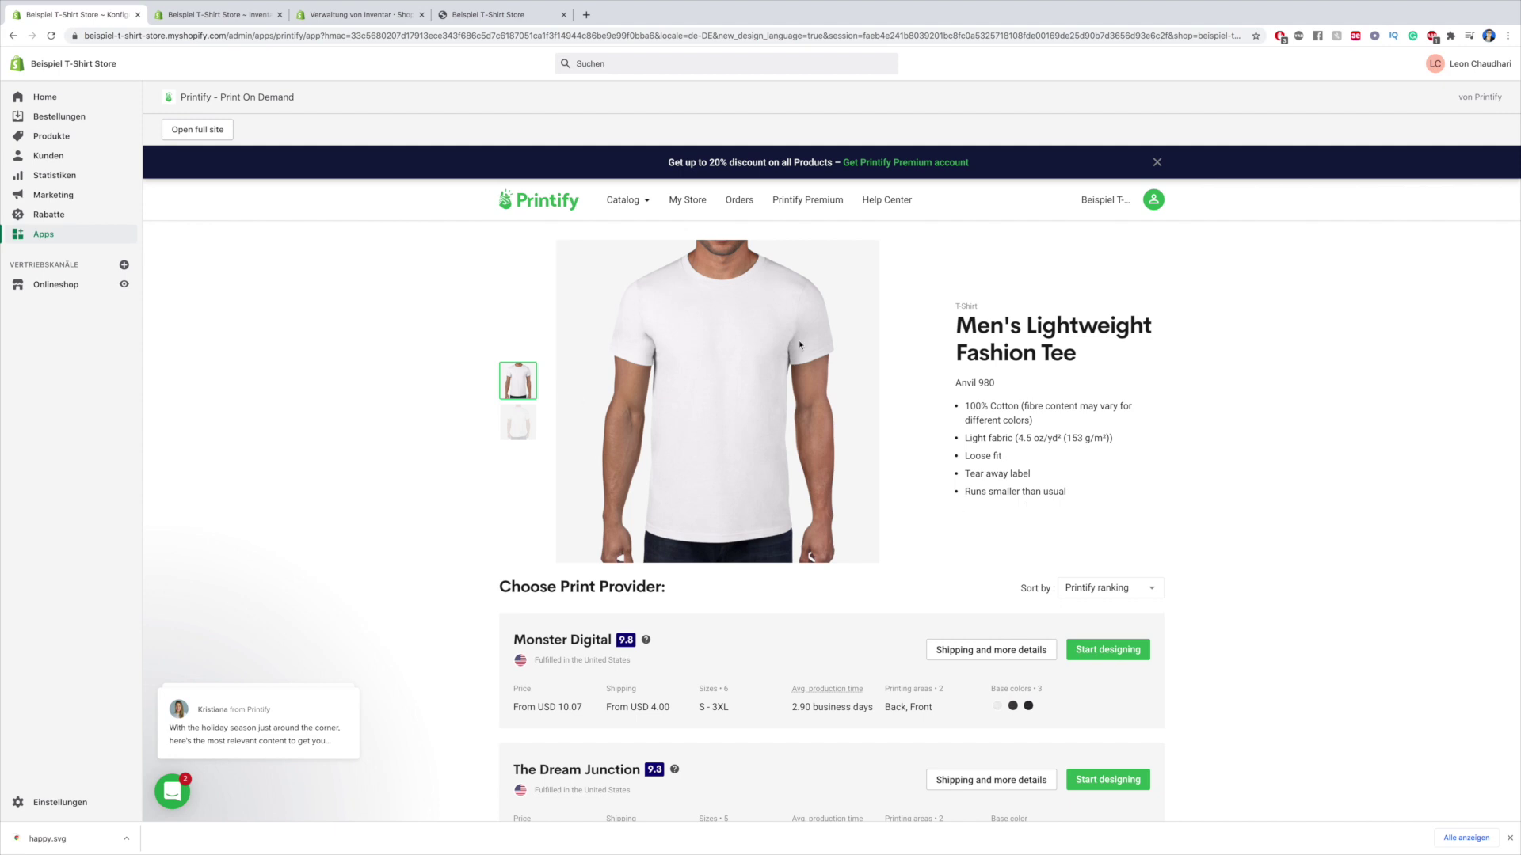
left_click_drag(967, 491, 1079, 494)
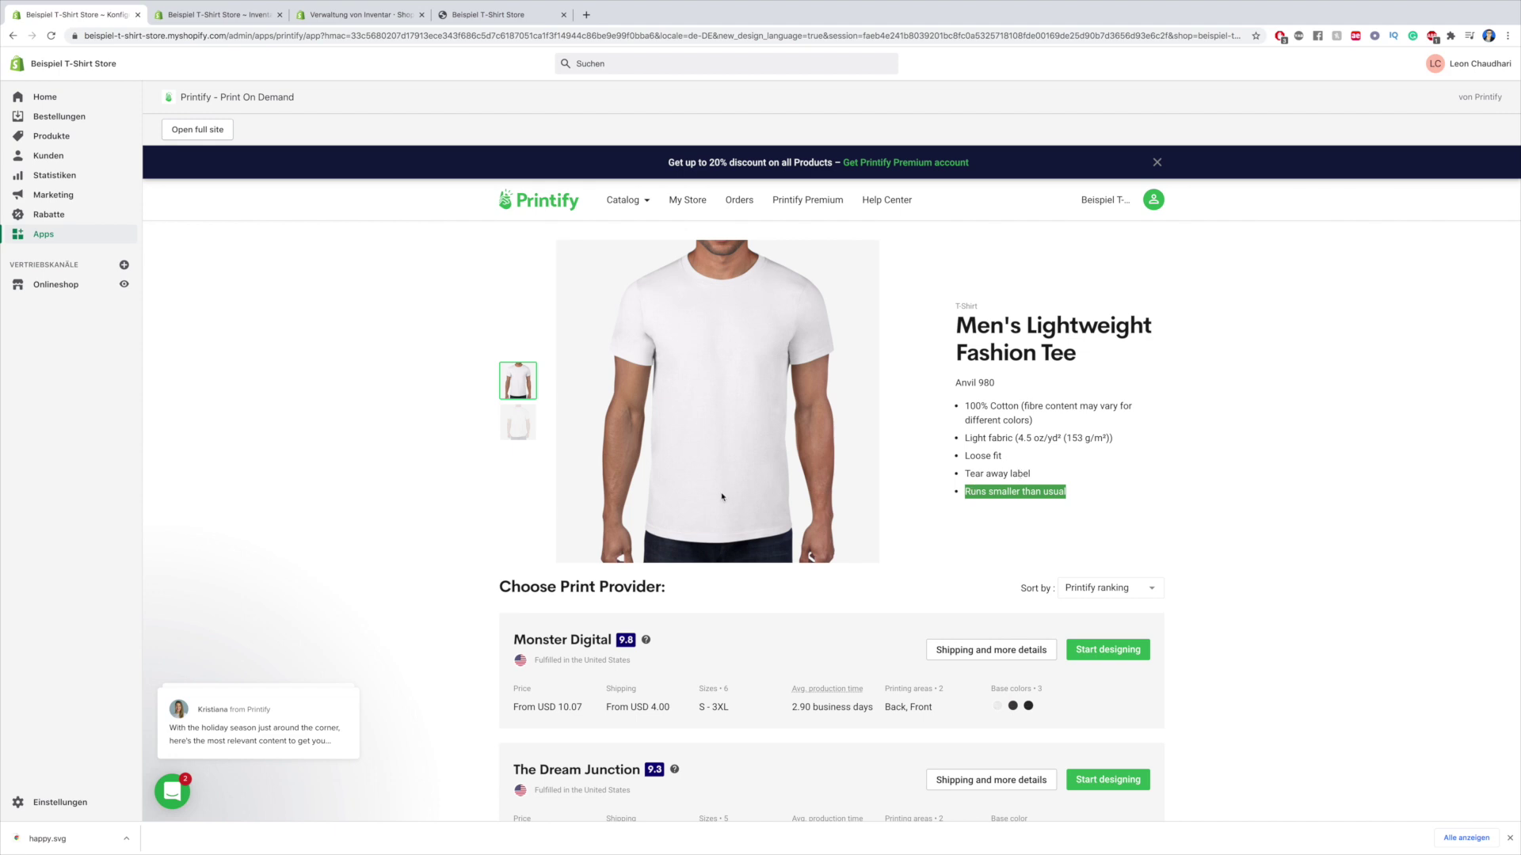
Examine the tee's print providers, comparing their rankings and checking where Monster Digital fulfils its orders
scroll(721, 496, "down", 1)
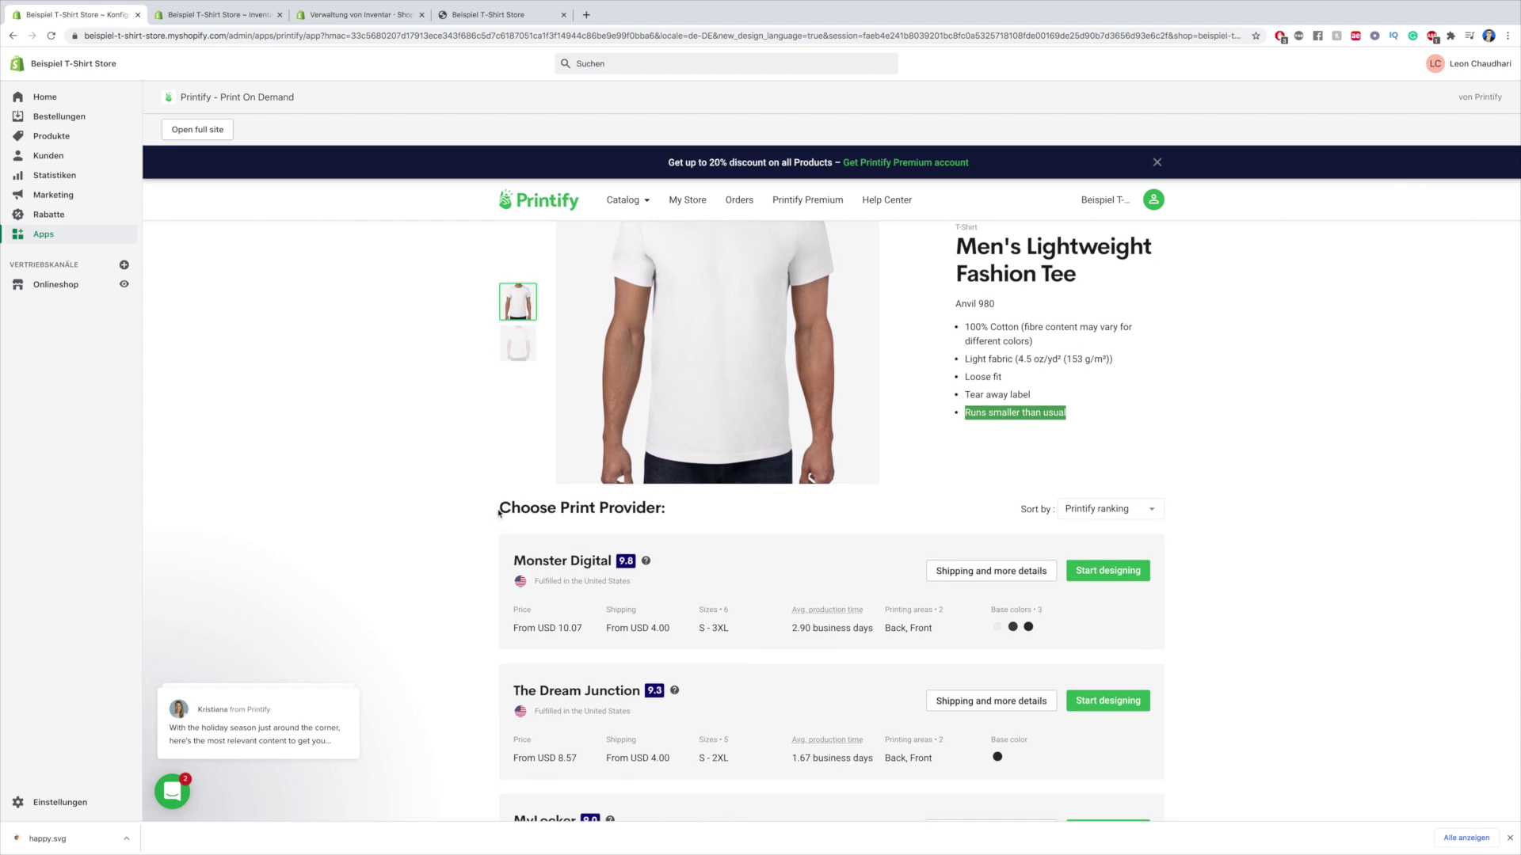
left_click(499, 513)
left_click_drag(670, 513, 497, 513)
left_click(667, 512)
left_click(499, 515)
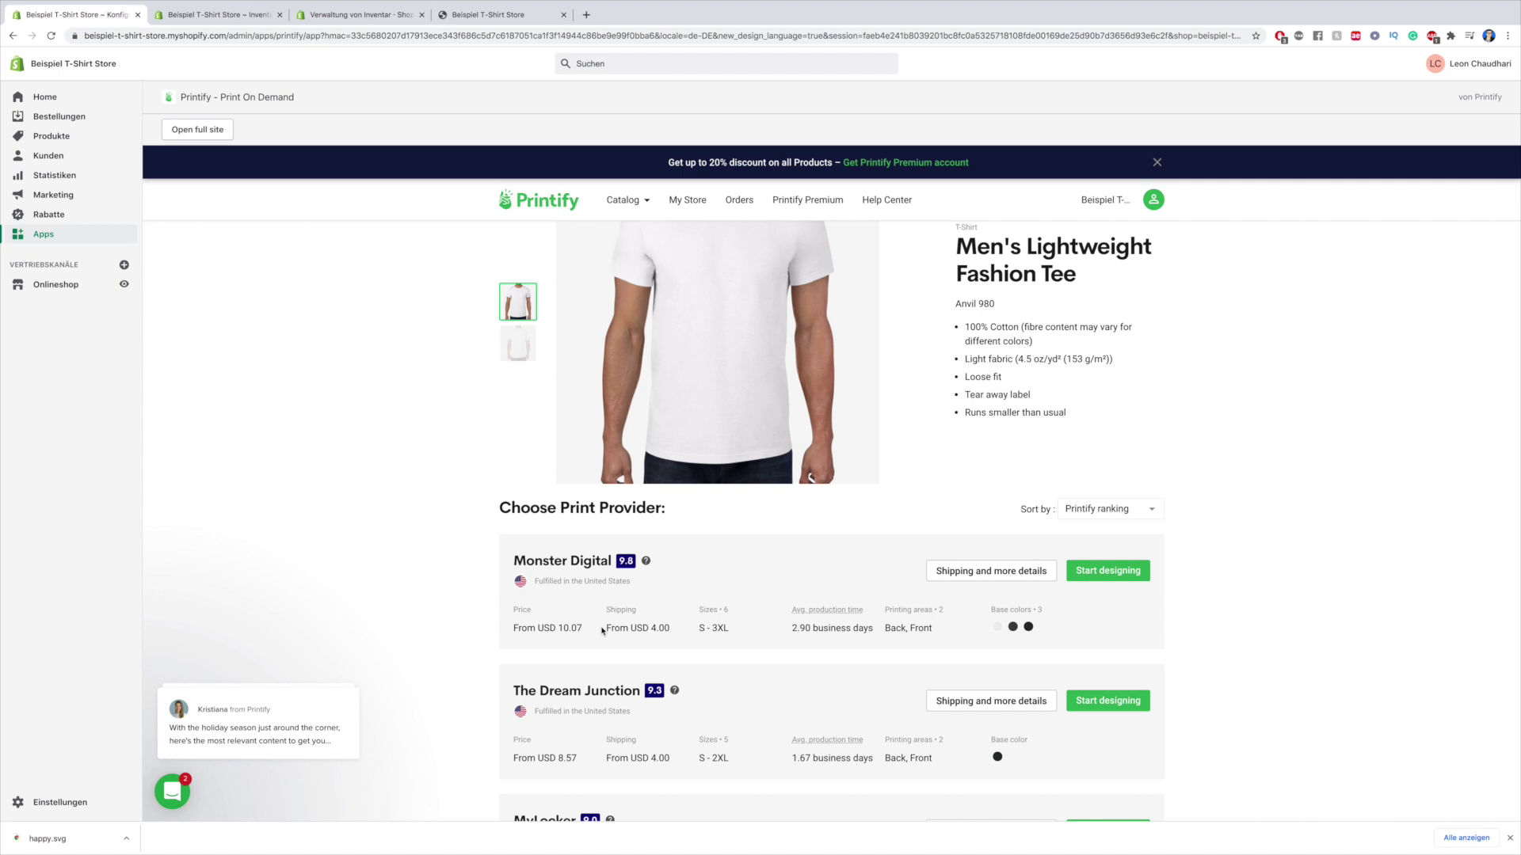
scroll(624, 589, "down", 3)
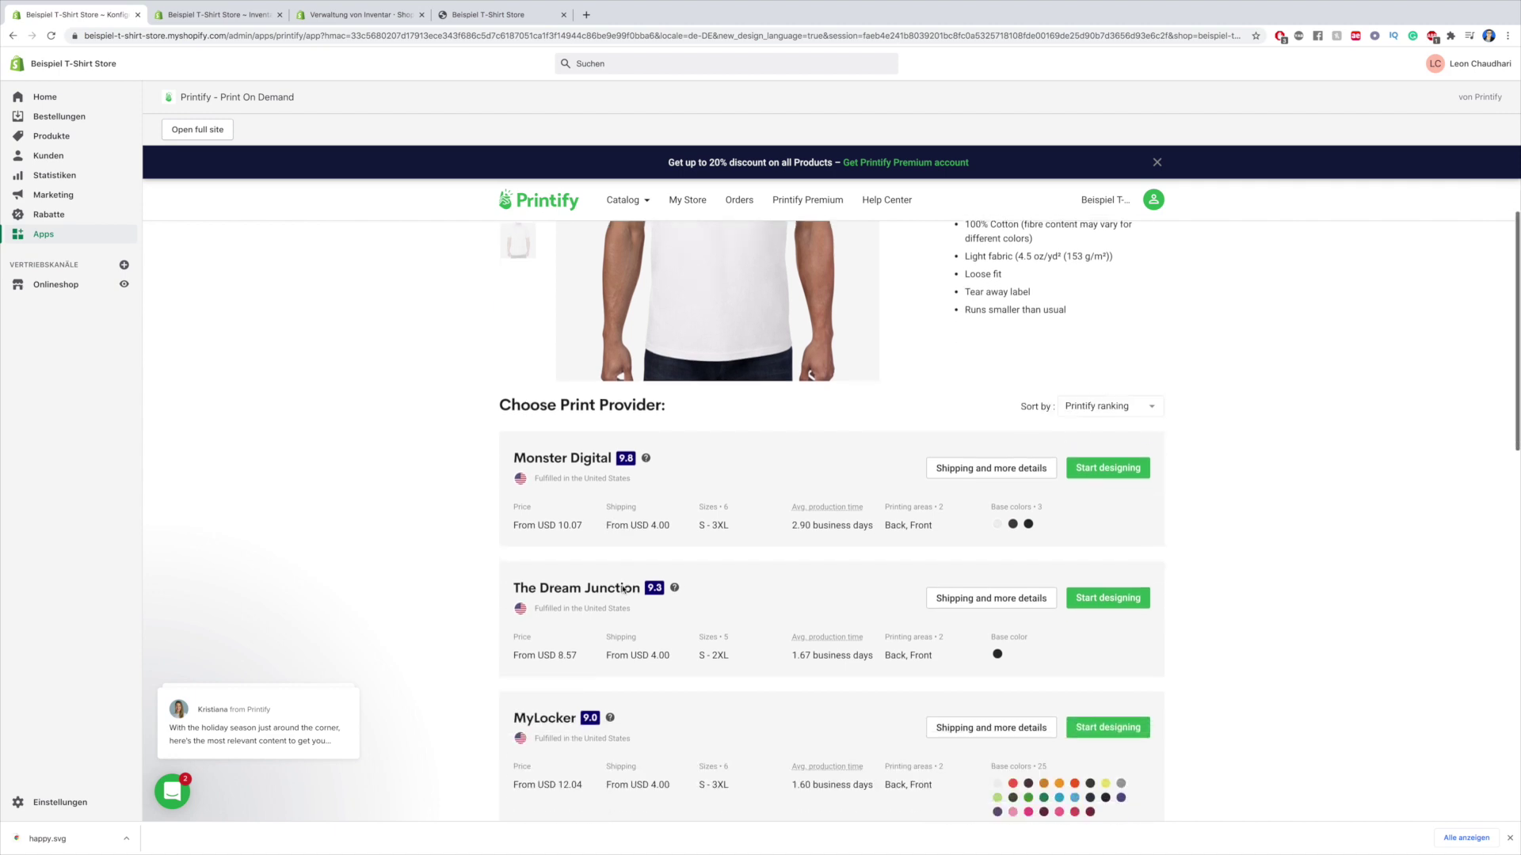
left_click_drag(519, 445, 622, 445)
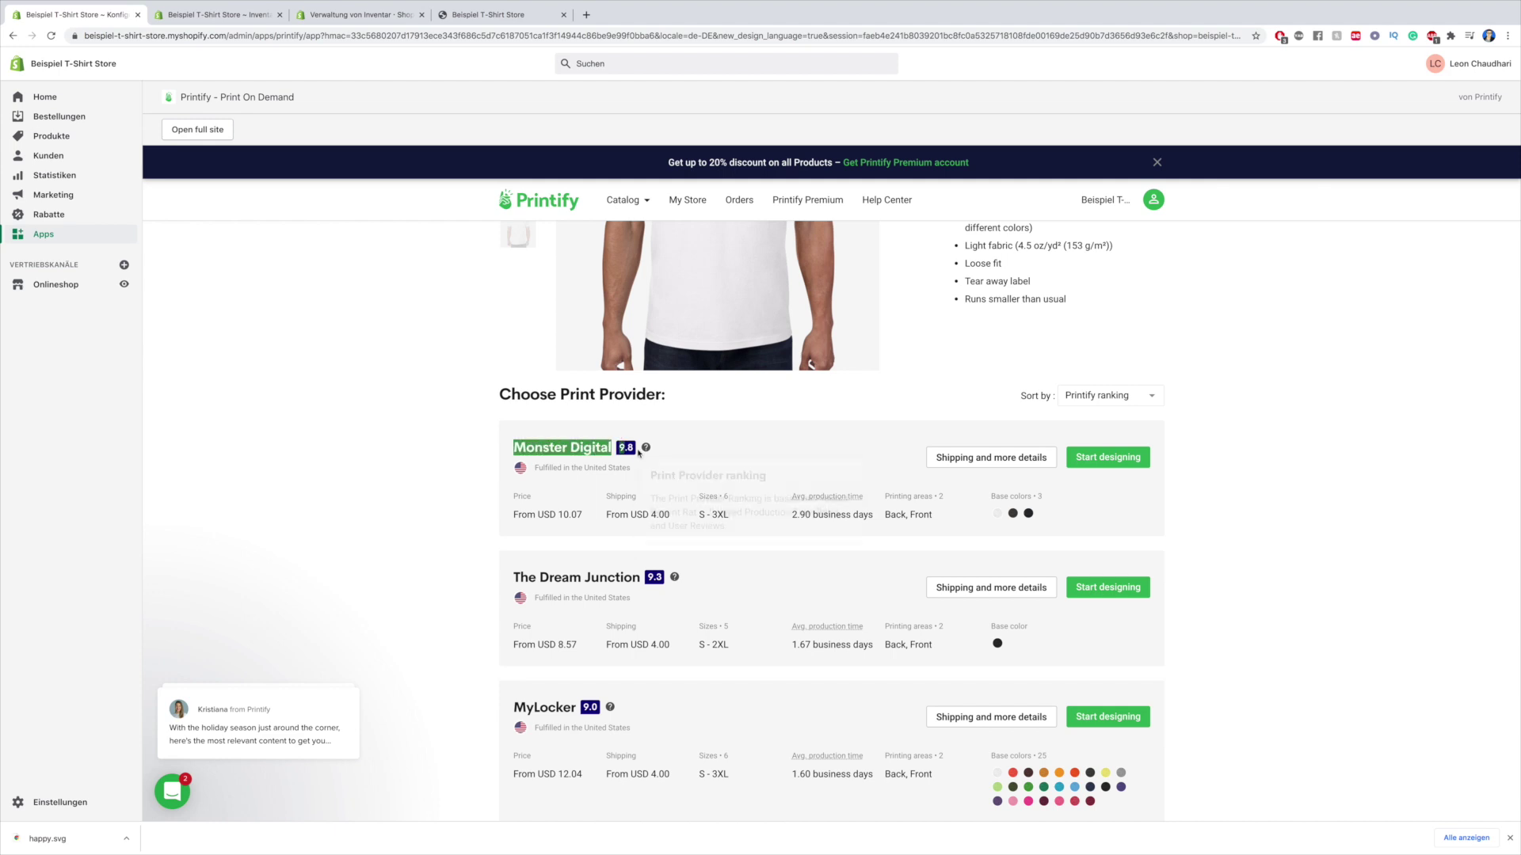
left_click(648, 457)
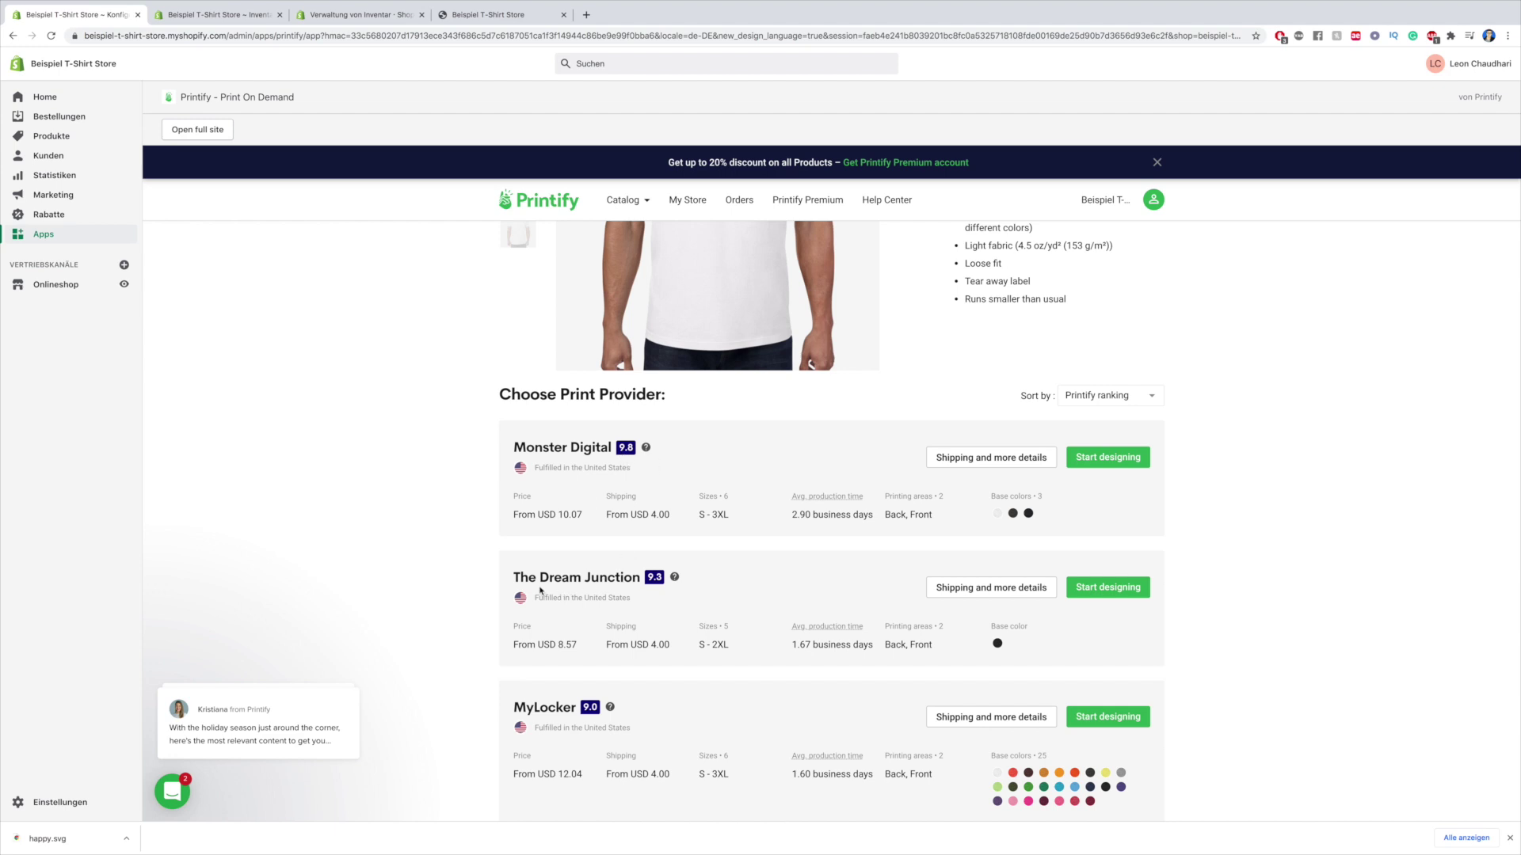
left_click_drag(674, 587, 596, 707)
left_click_drag(534, 468, 631, 469)
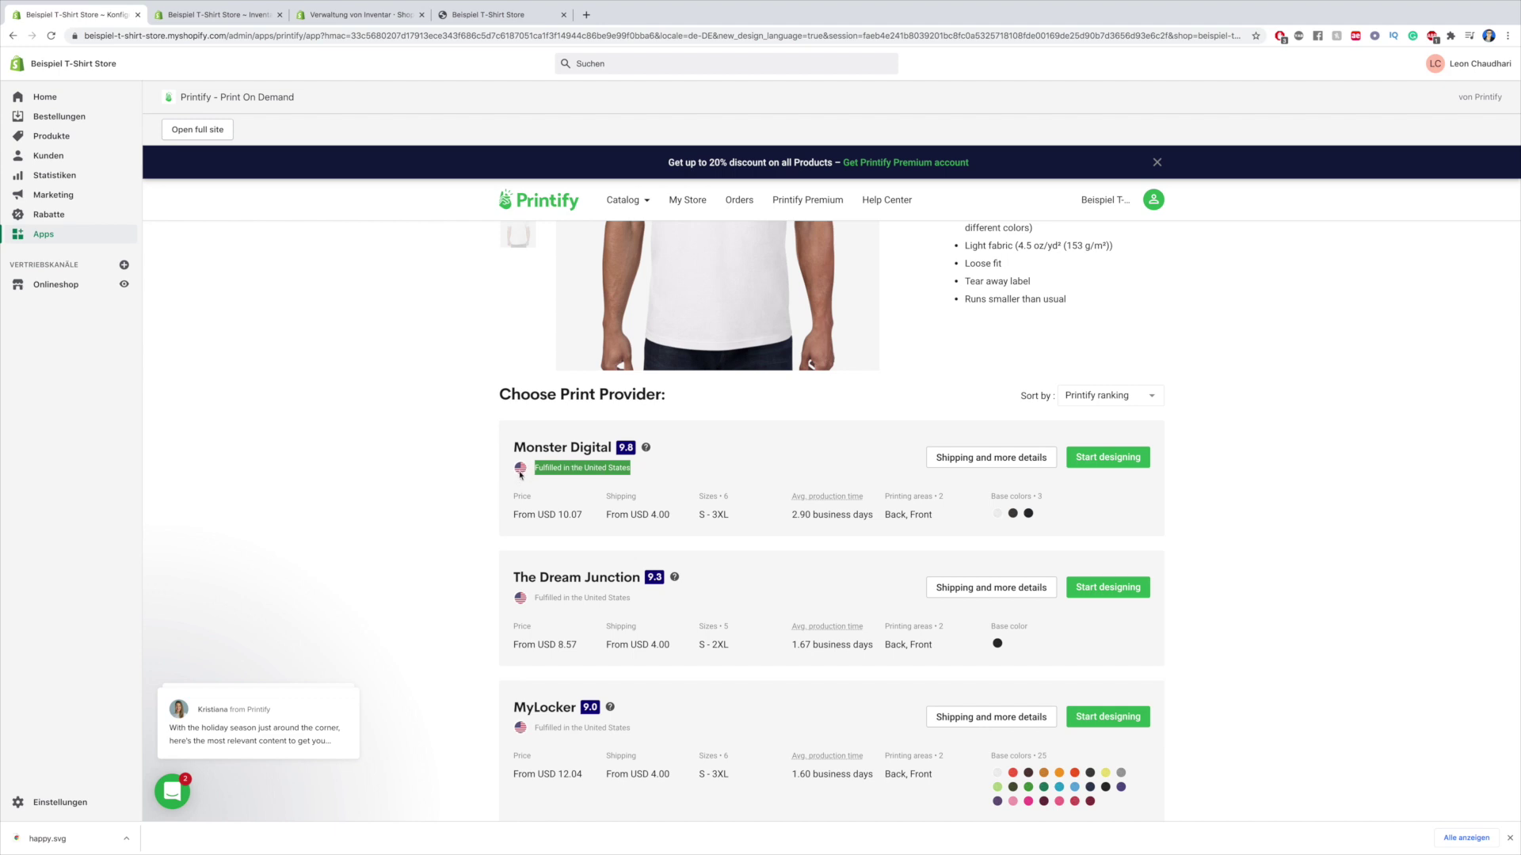
Look through the rest of the tee's product page, including its remaining providers, key features, size guide and related products
scroll(554, 507, "down", 5)
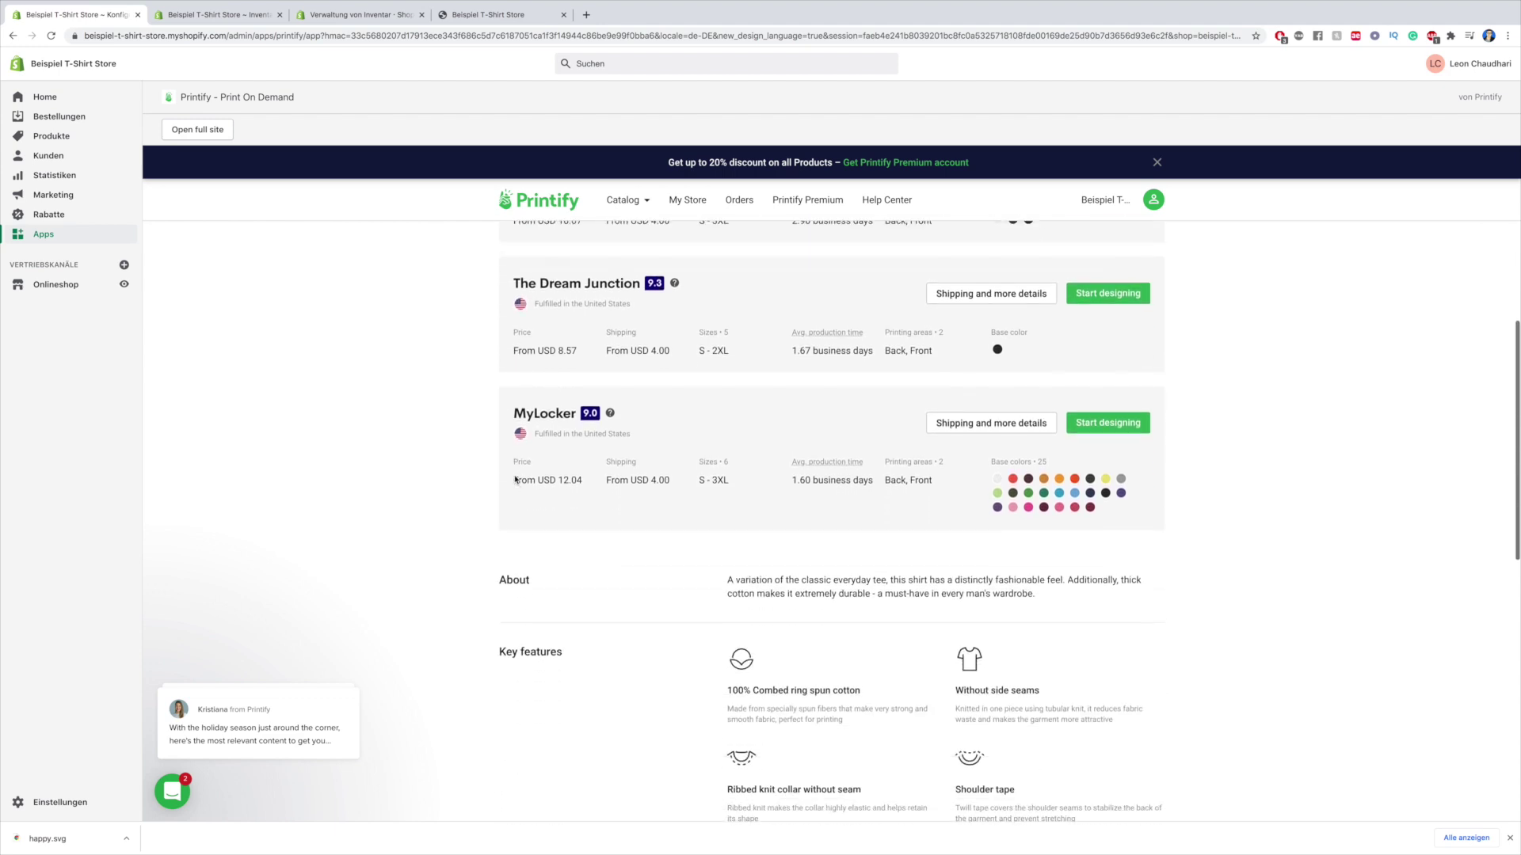
scroll(579, 524, "up", 5)
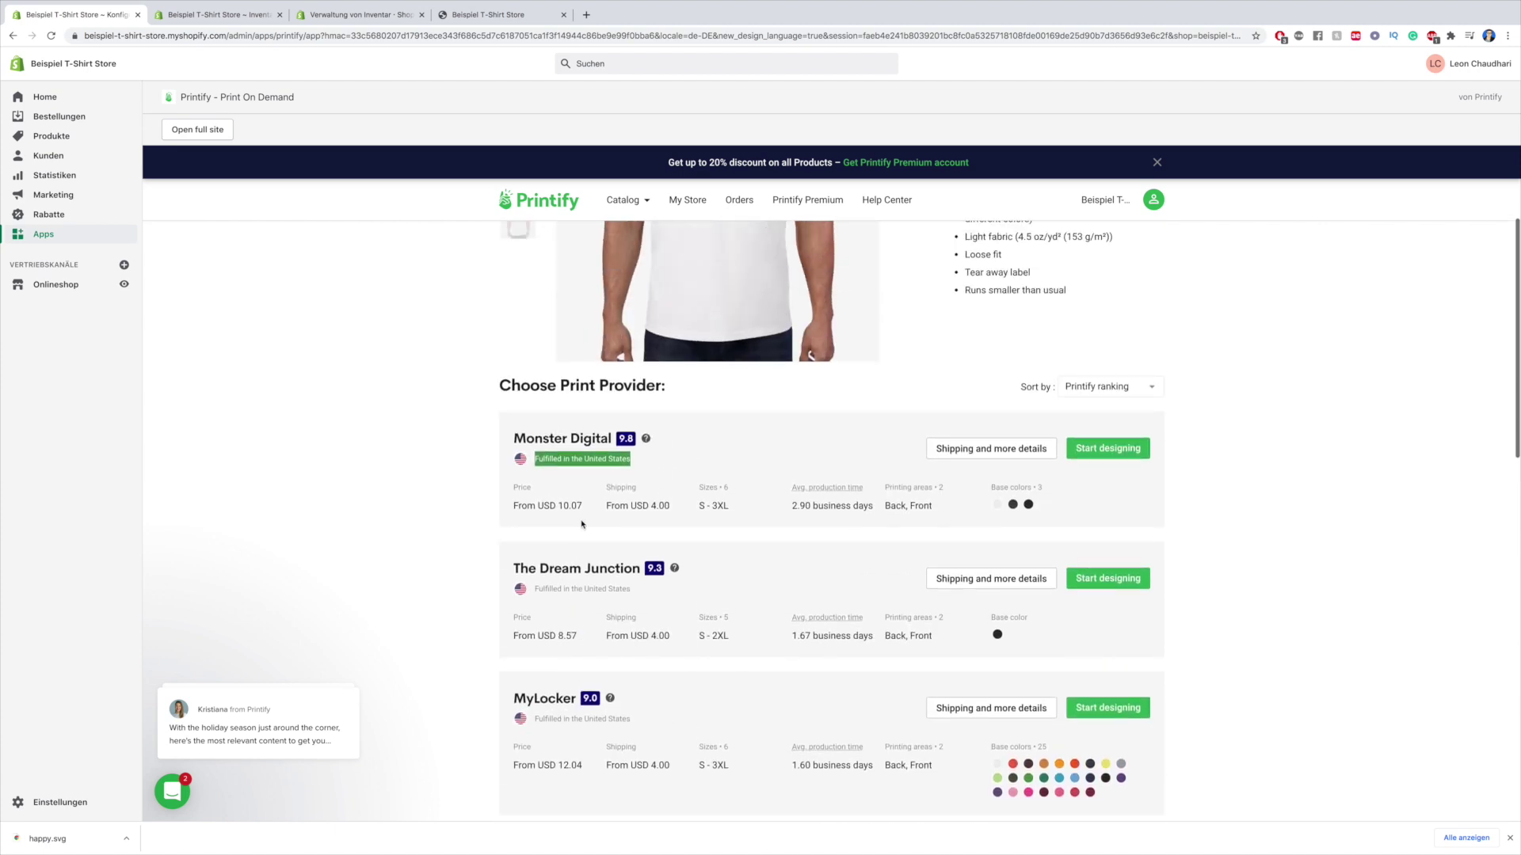
scroll(598, 699, "down", 12)
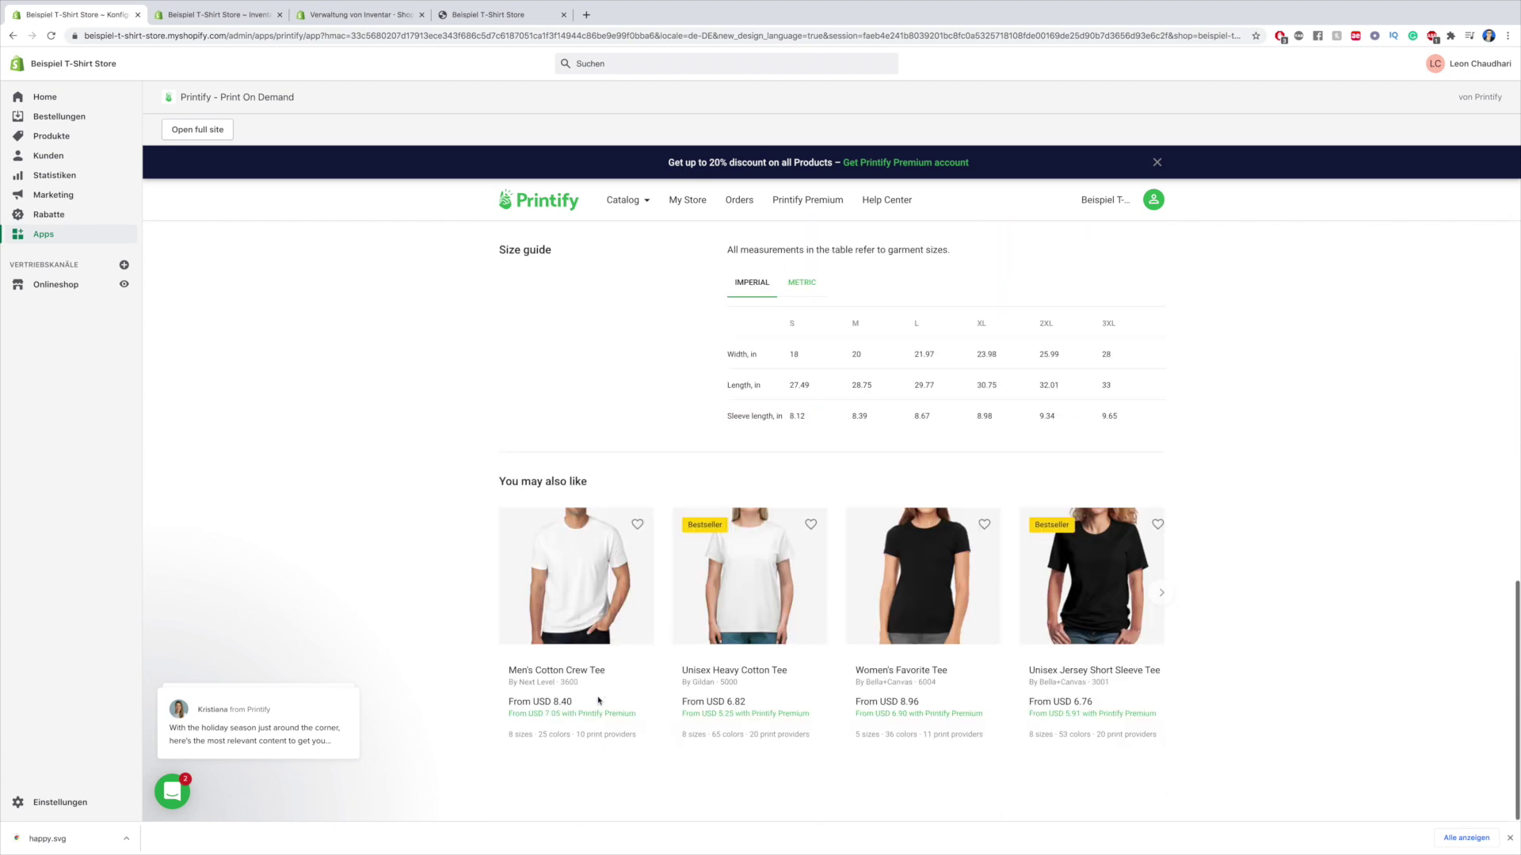
scroll(598, 700, "up", 8)
scroll(598, 700, "up", 5)
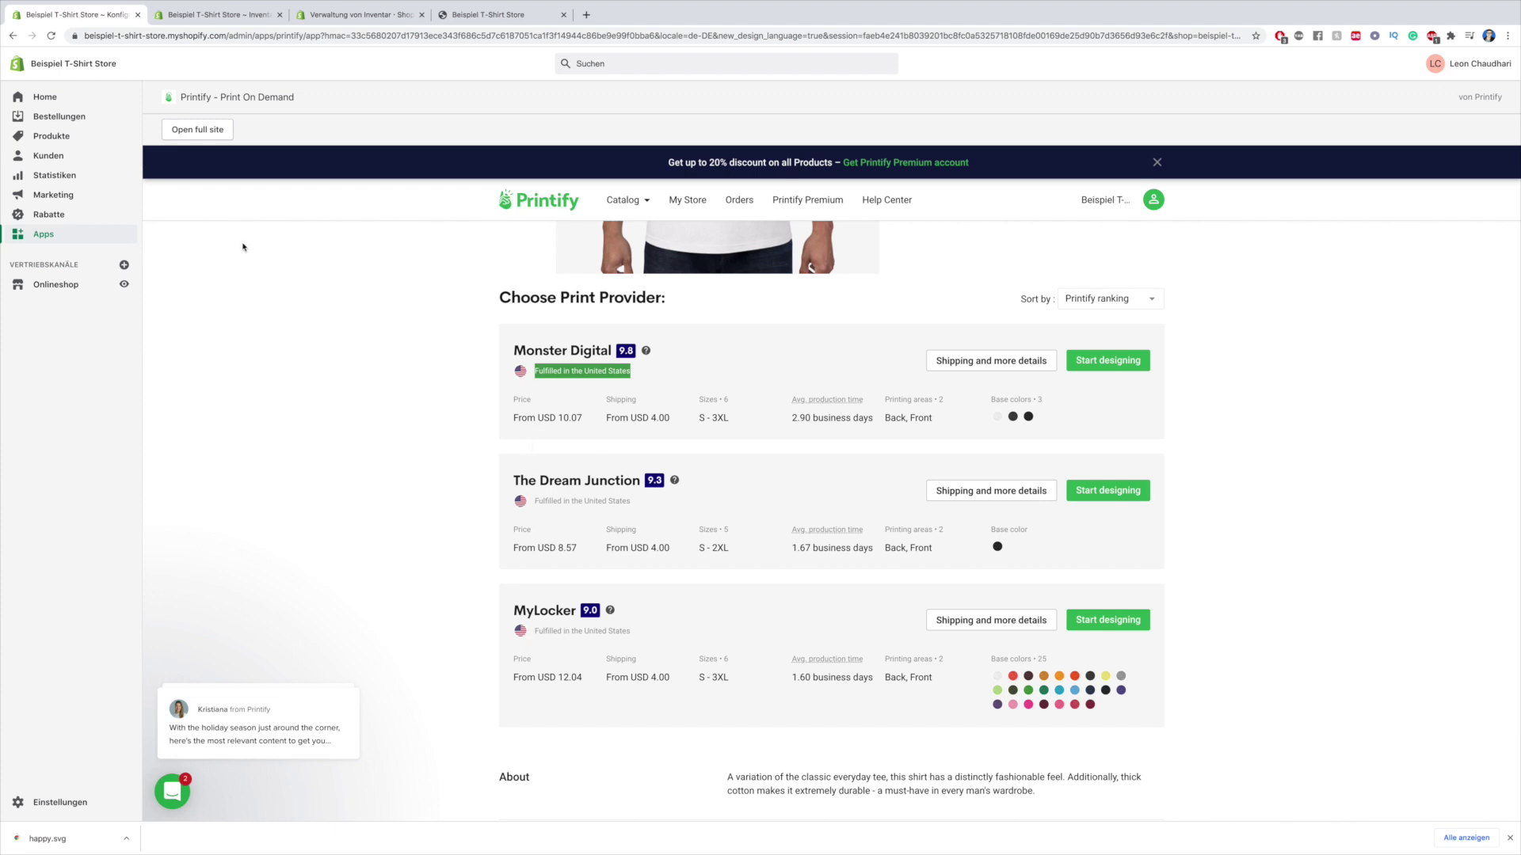
scroll(253, 250, "up", 4)
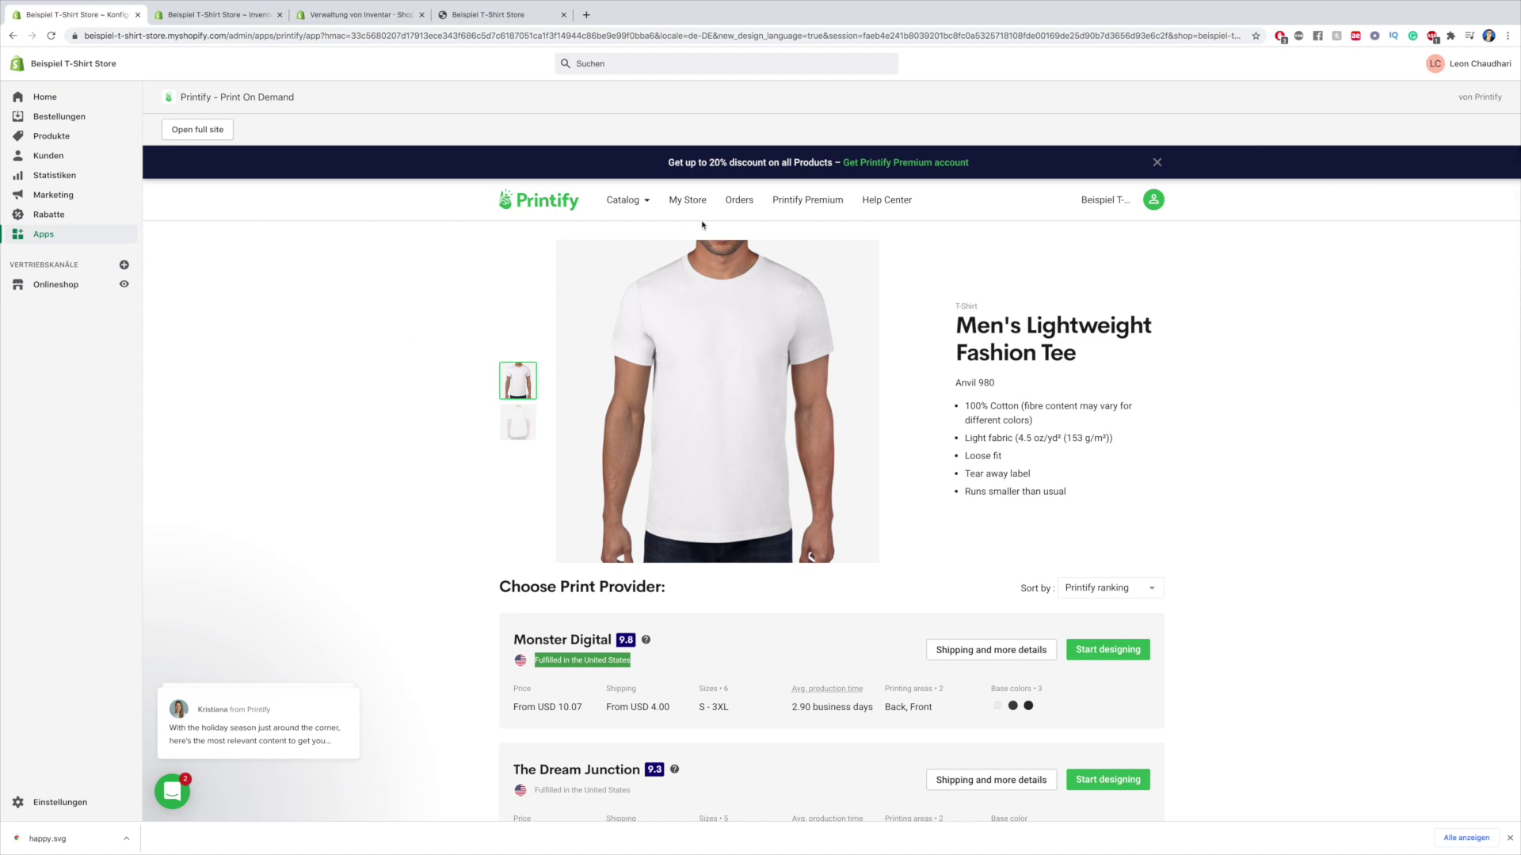
Return to the catalog, open the Unisex Ultra Cotton Tee and find a print provider that fulfils in Germany
left_click(623, 200)
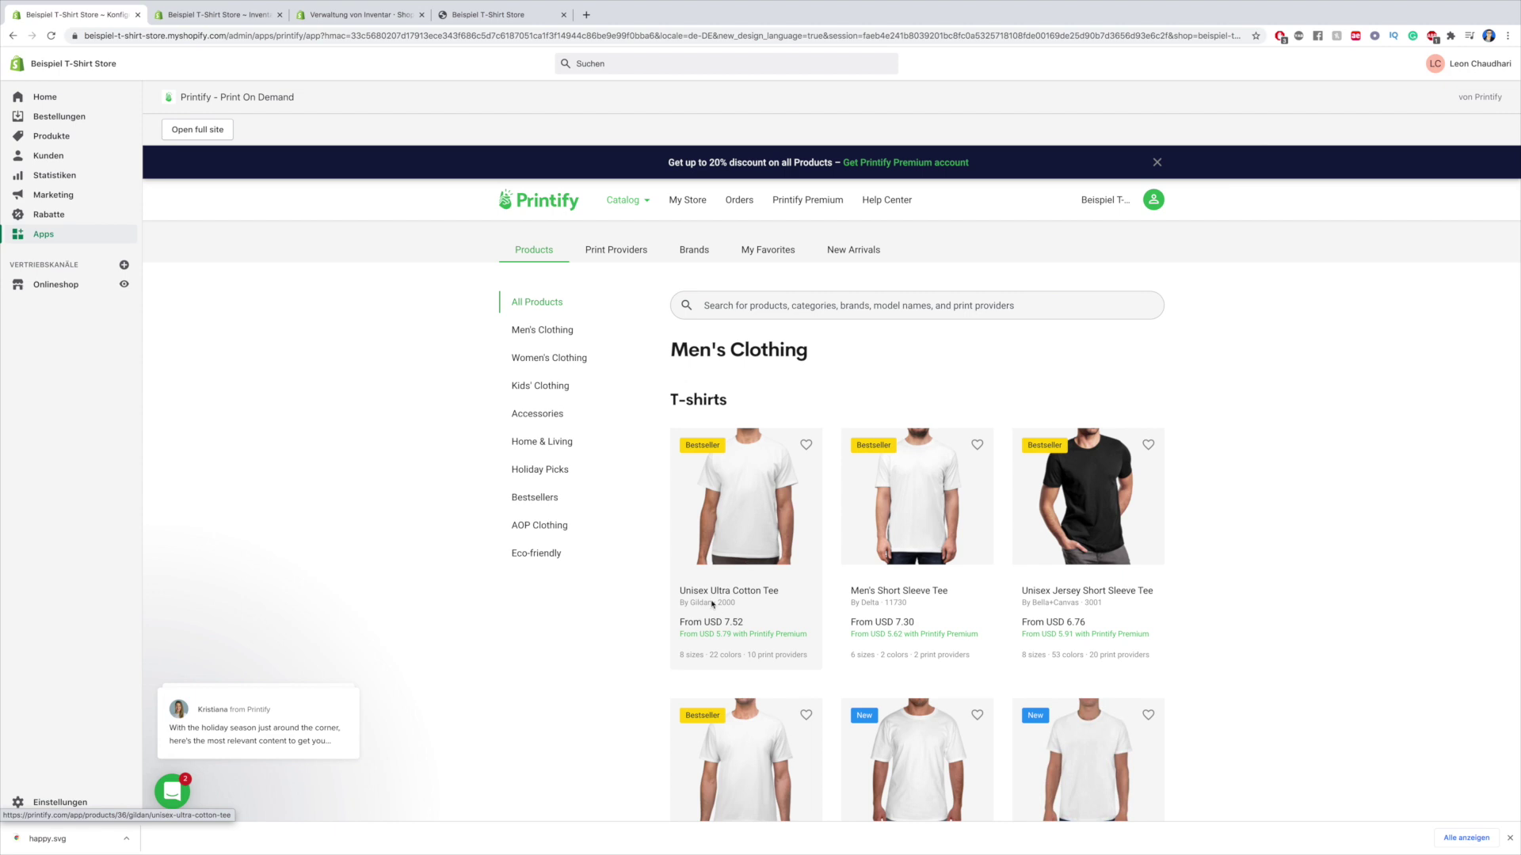
left_click(759, 511)
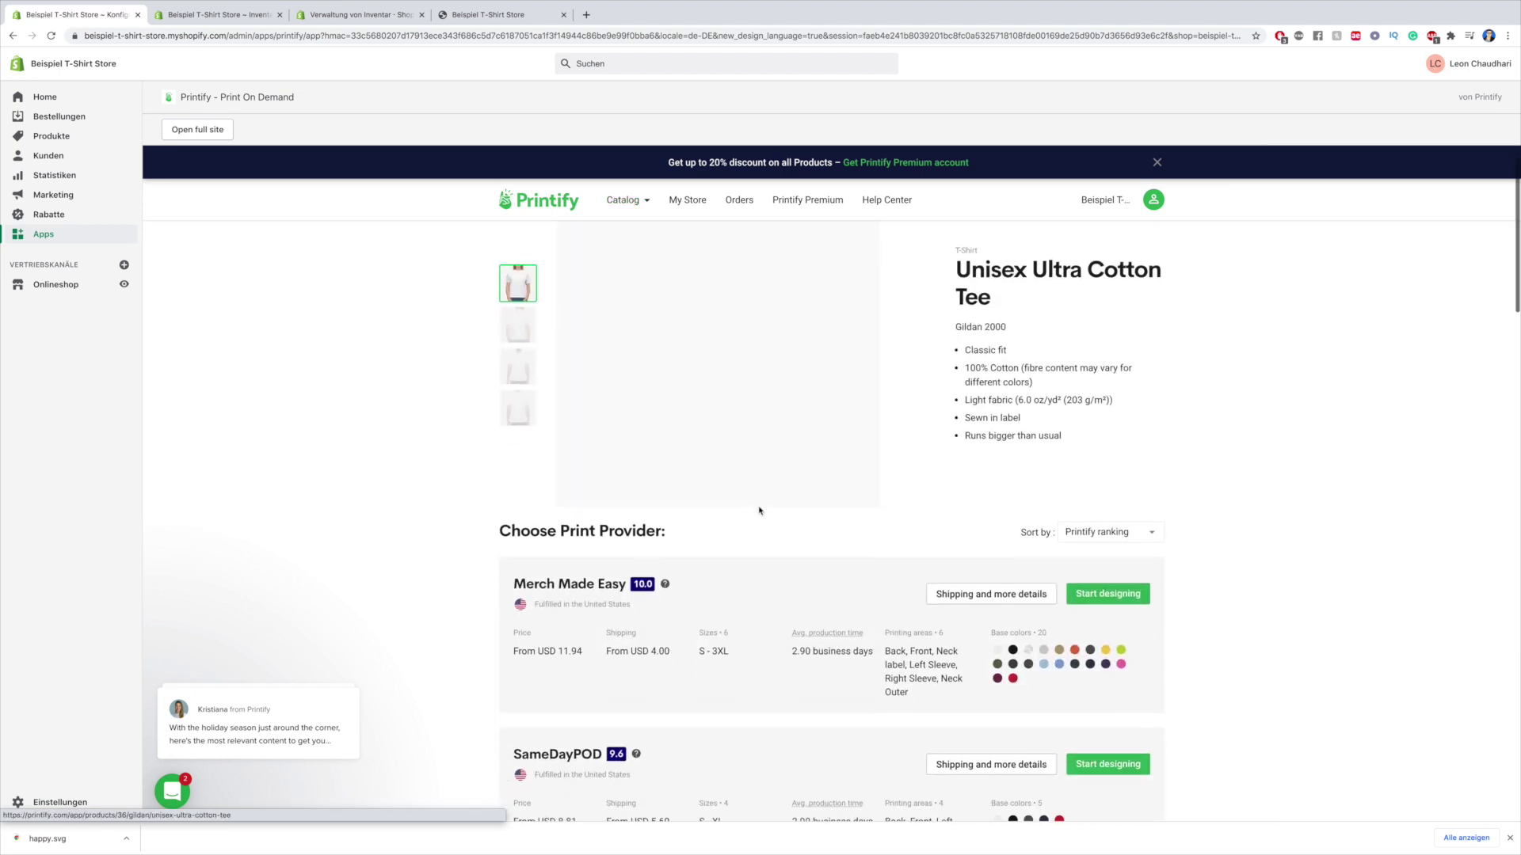
scroll(621, 529, "down", 2)
scroll(621, 529, "down", 5)
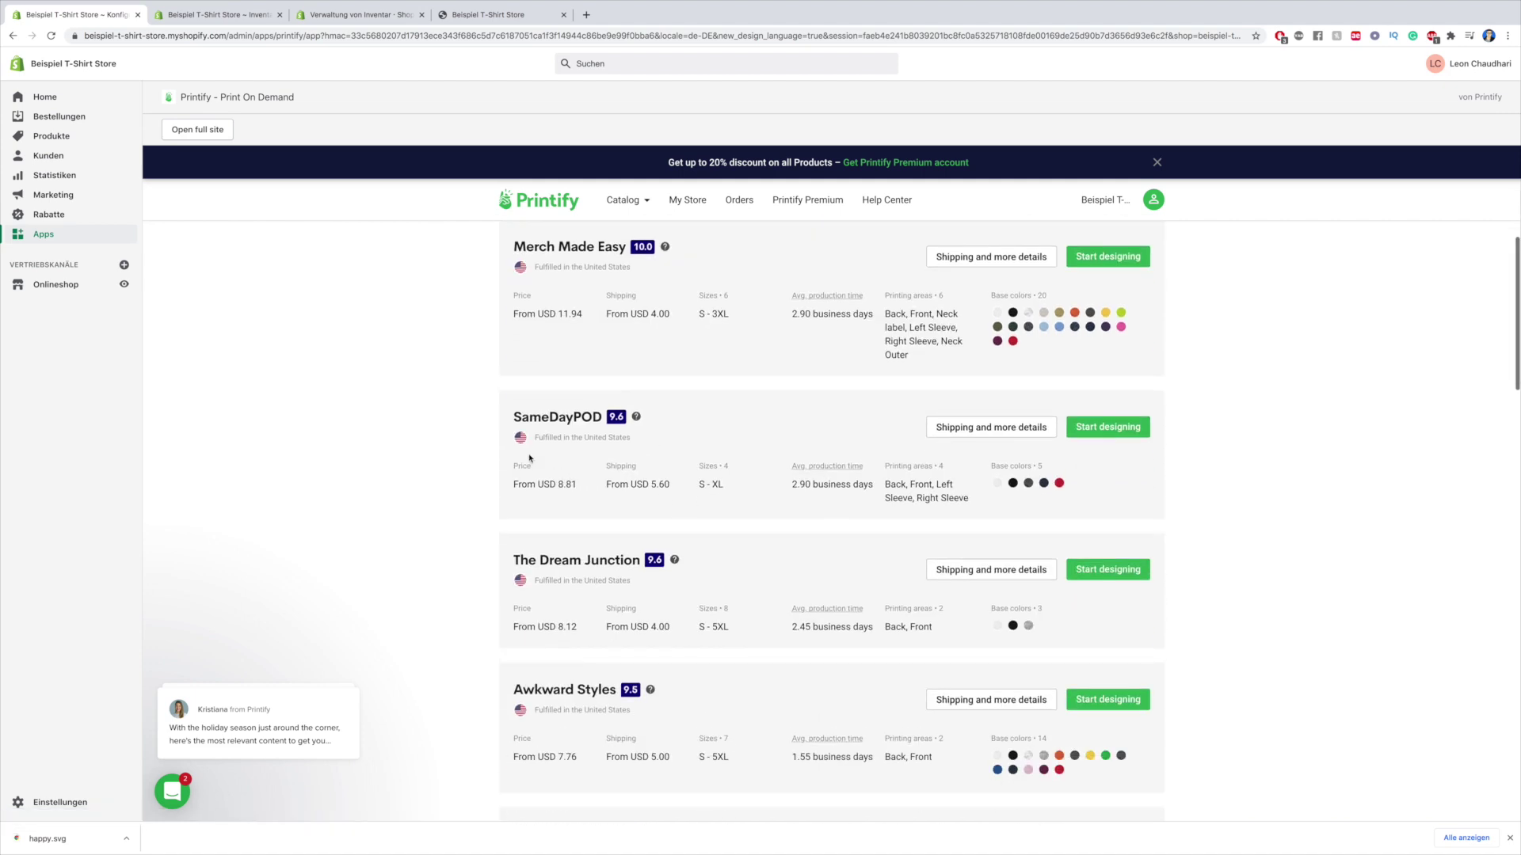
scroll(656, 469, "down", 5)
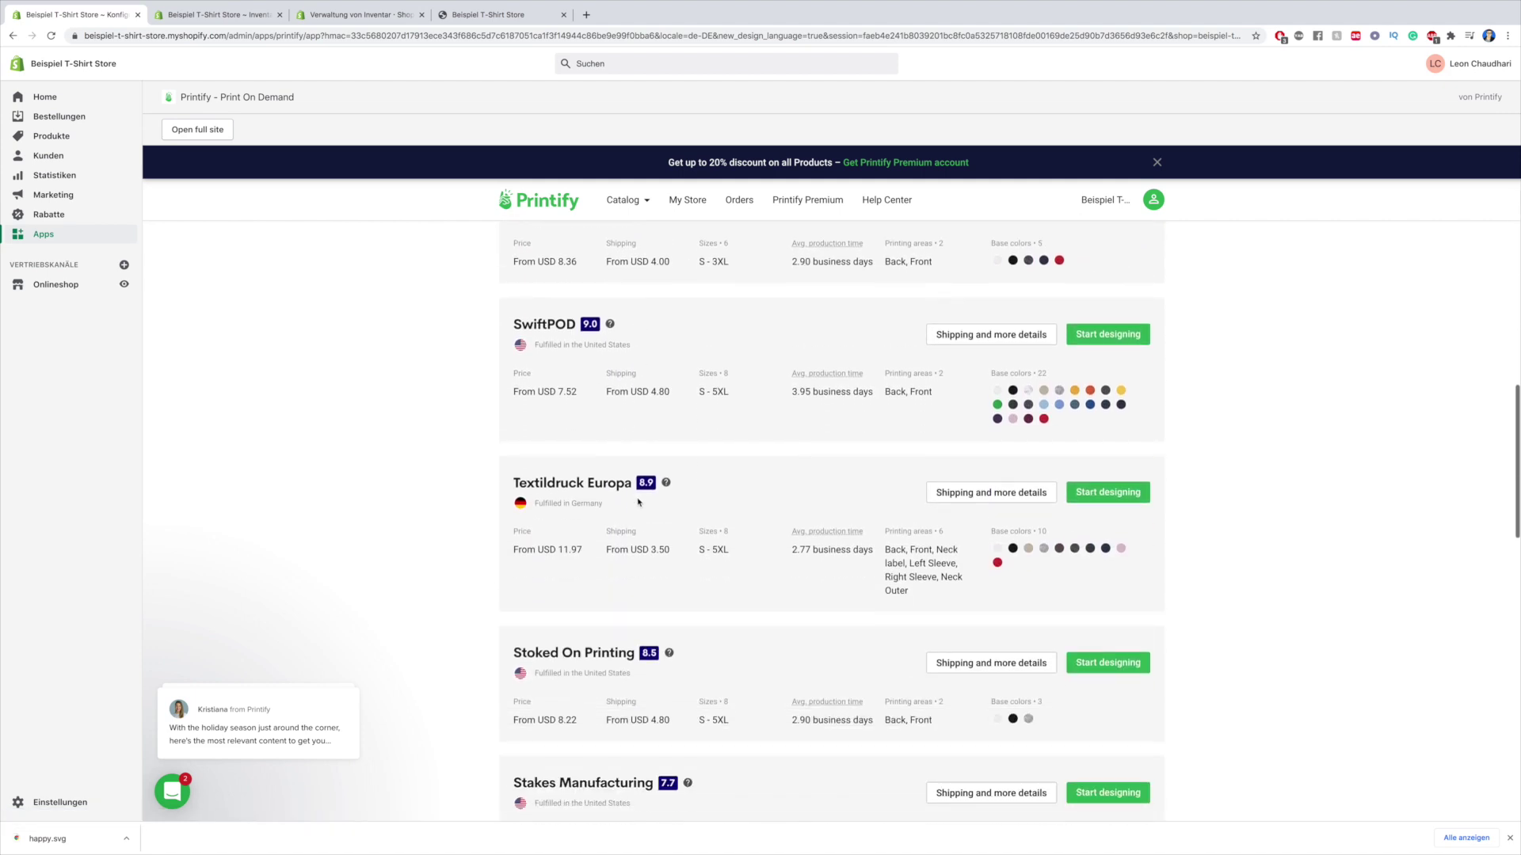
scroll(625, 489, "up", 5)
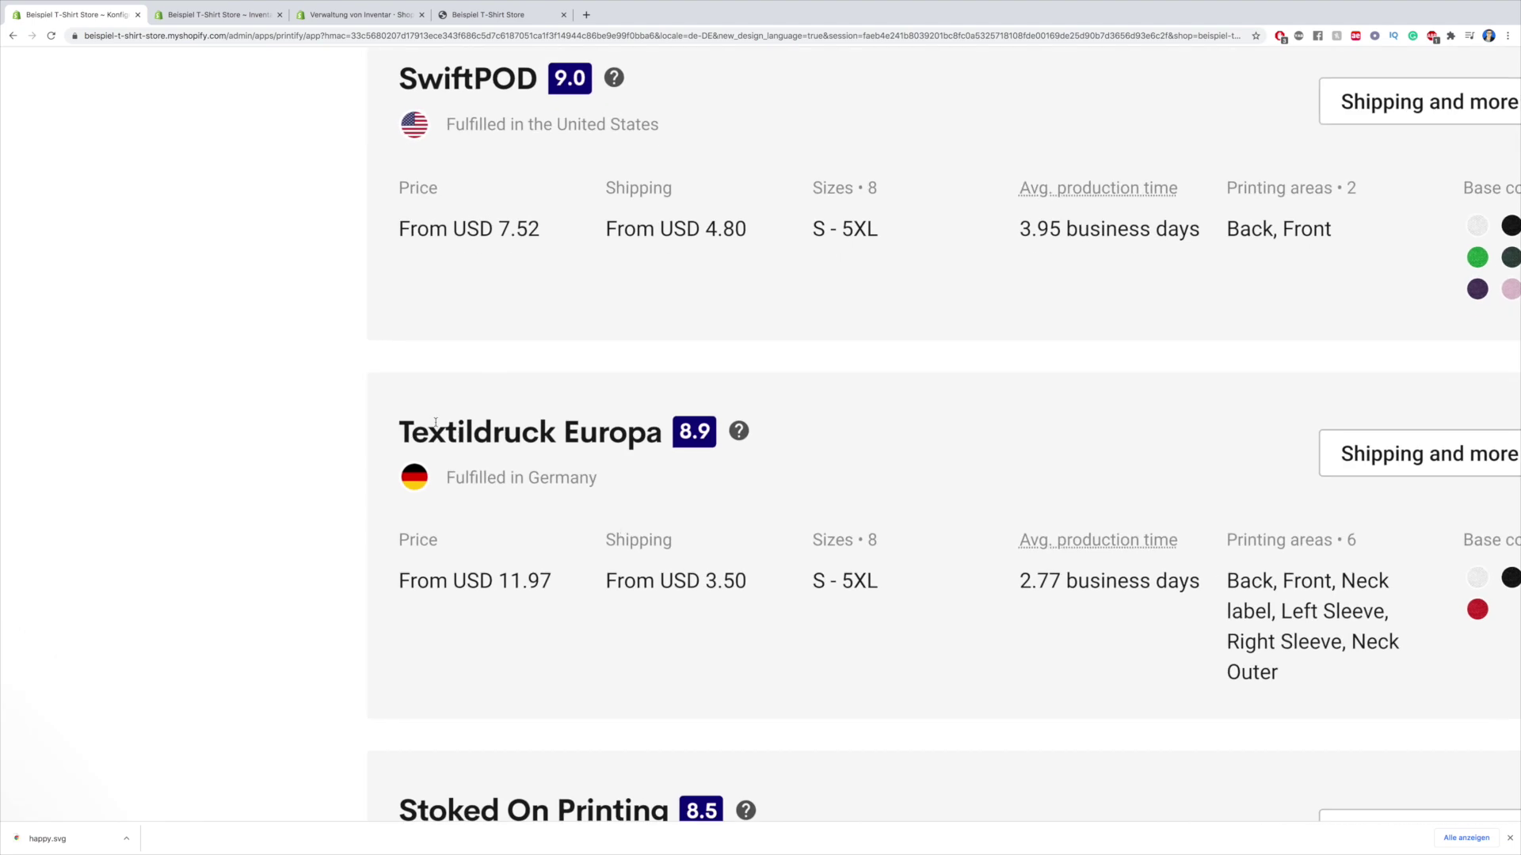
Review Textildruck Europa's entry for the Unisex Ultra Cotton Tee, focusing on its base price and shipping cost
left_click_drag(400, 432, 665, 432)
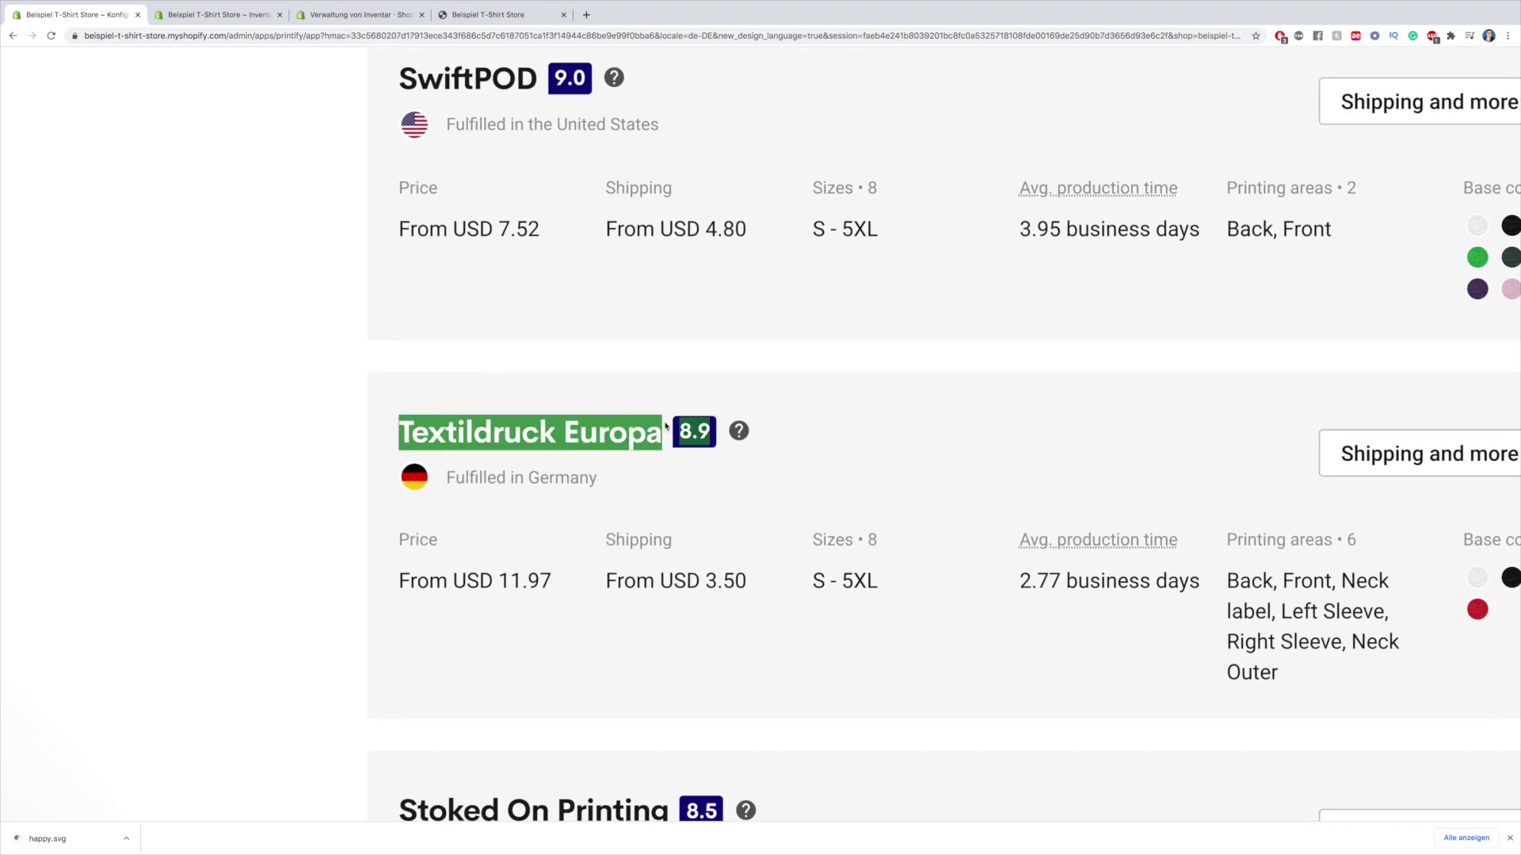
left_click(747, 405)
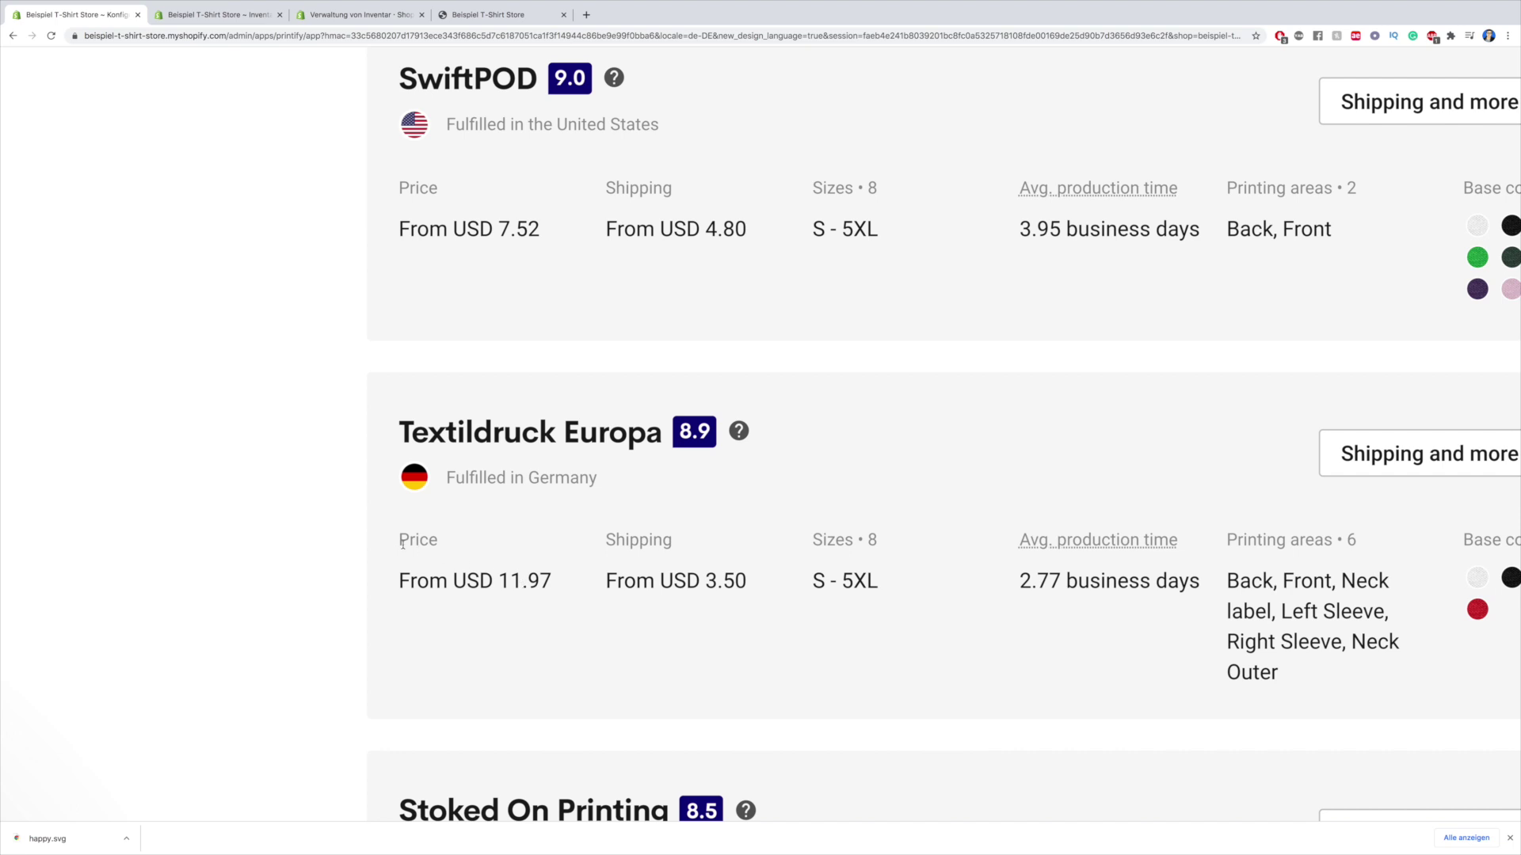
left_click_drag(401, 542, 435, 539)
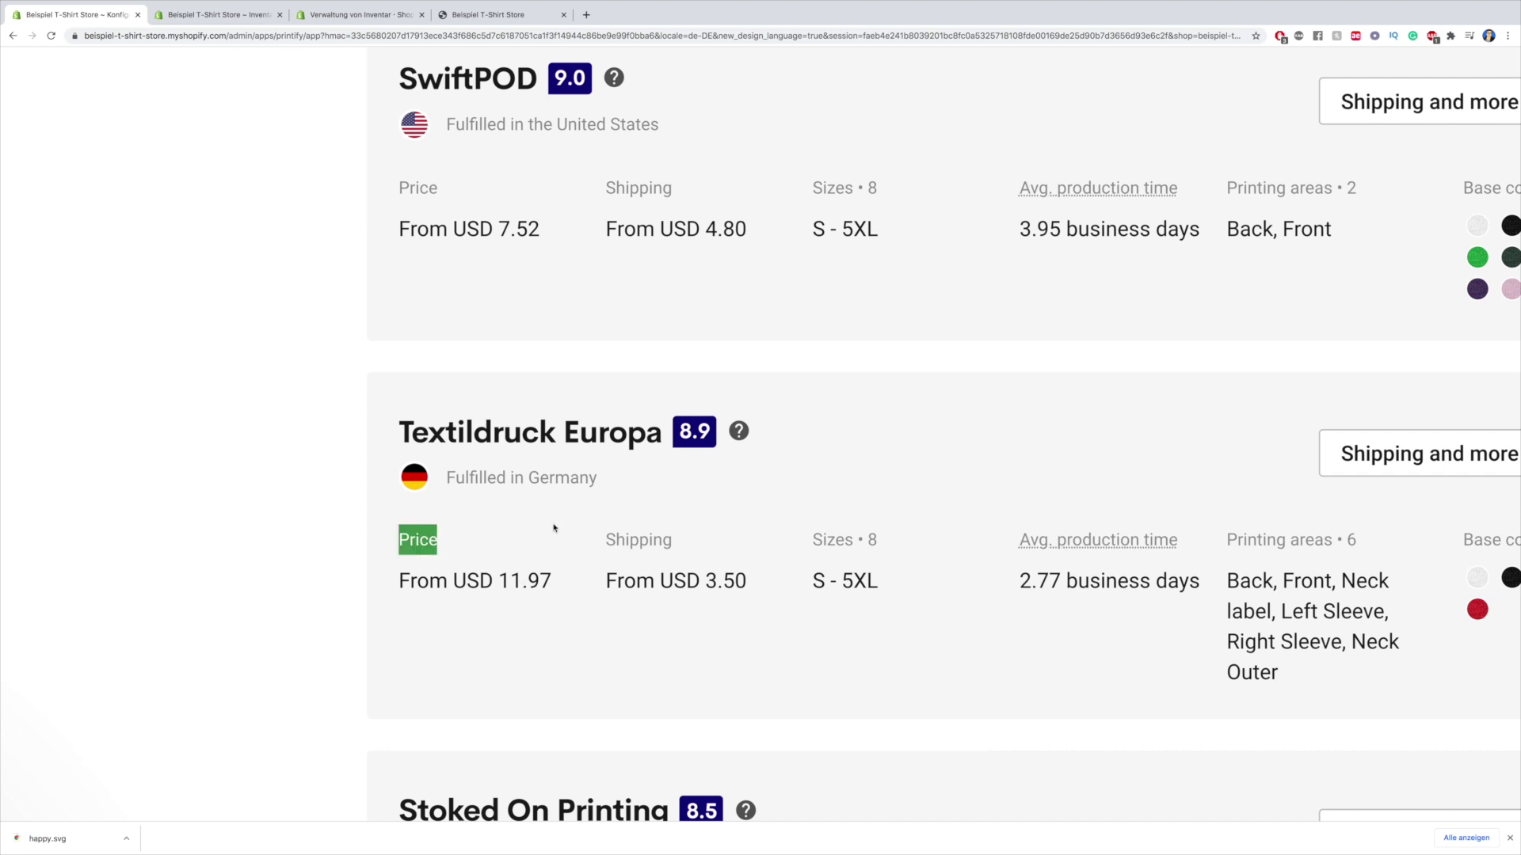
scroll(775, 478, "down", 1)
left_click(734, 541)
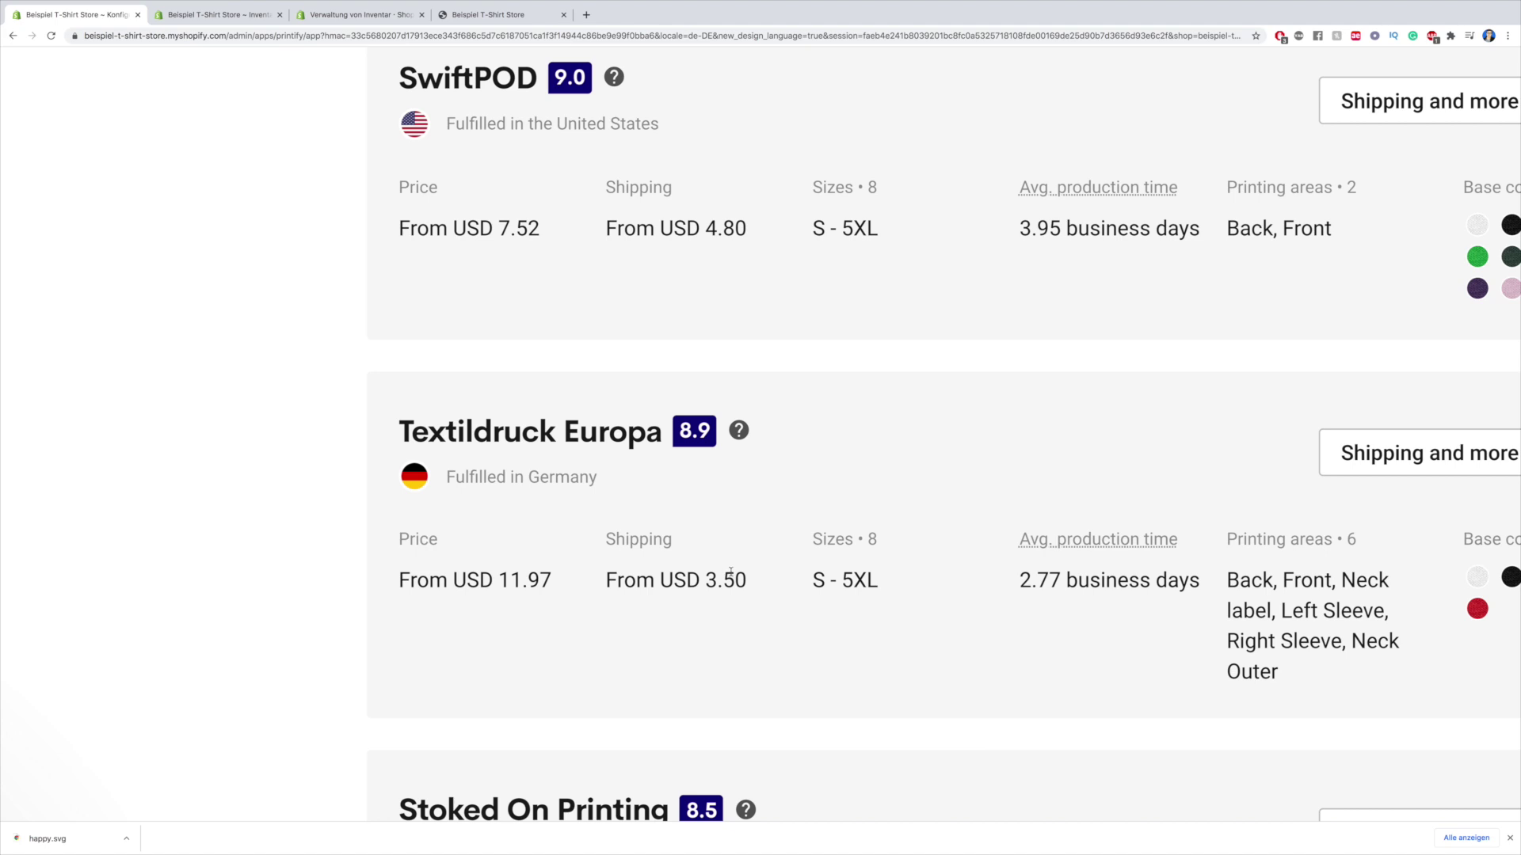
scroll(734, 541, "right", 5)
scroll(784, 570, "right", 2)
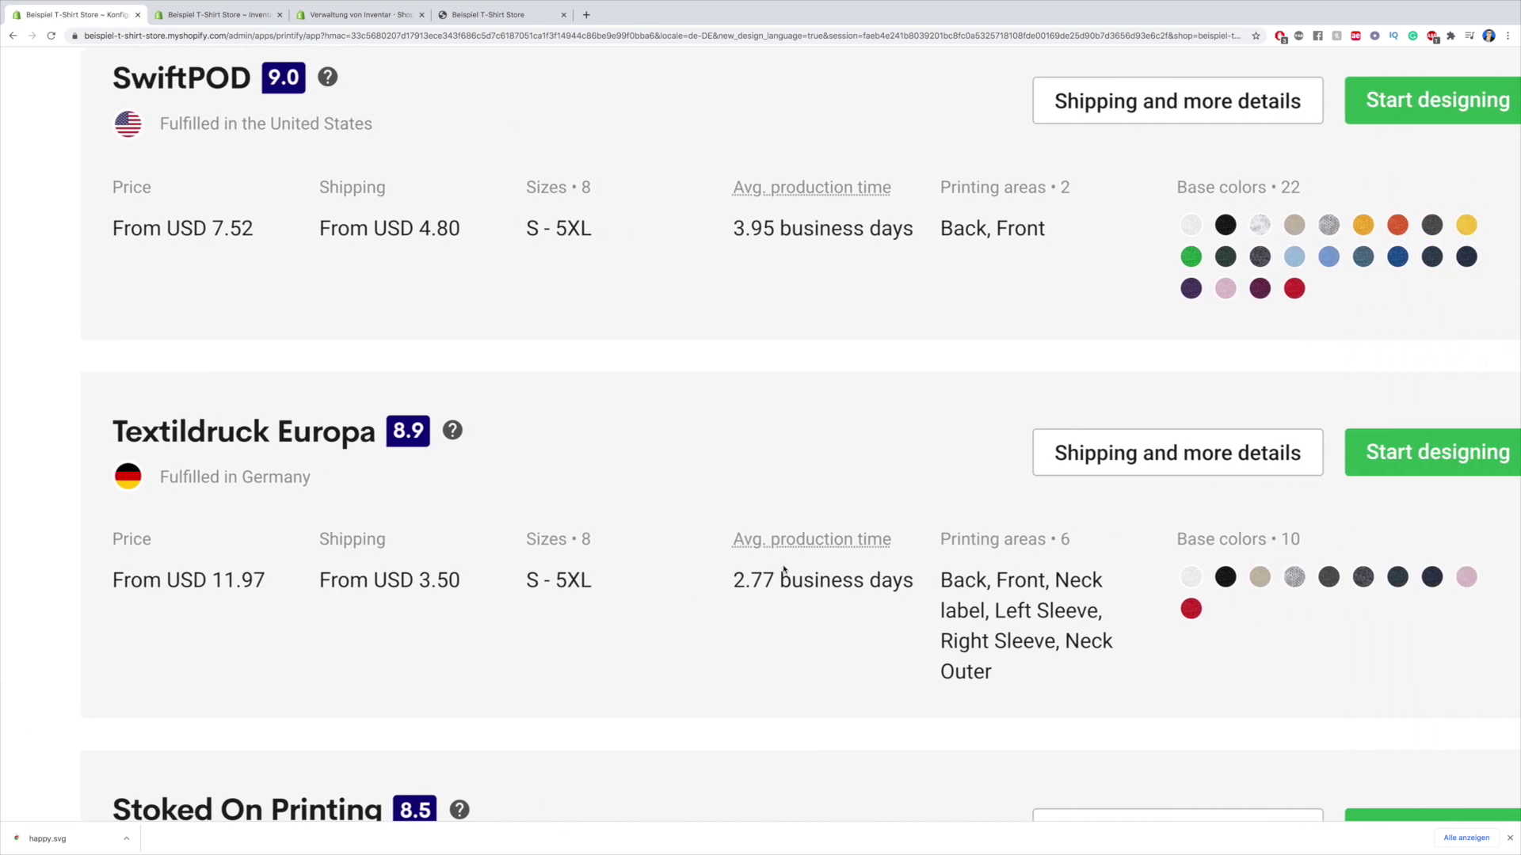
scroll(784, 570, "down", 1)
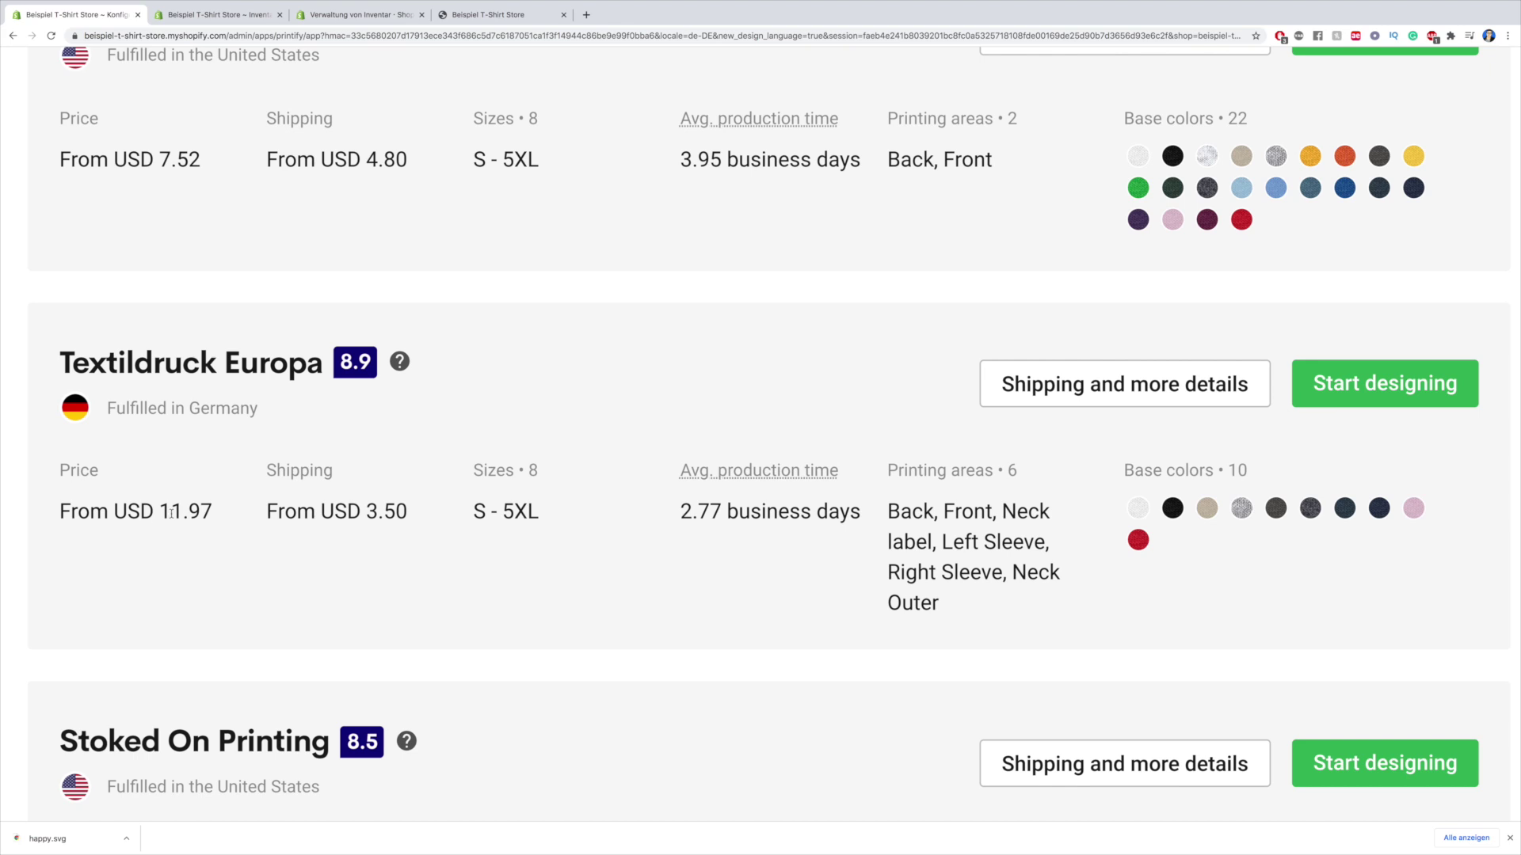
left_click_drag(159, 513, 217, 516)
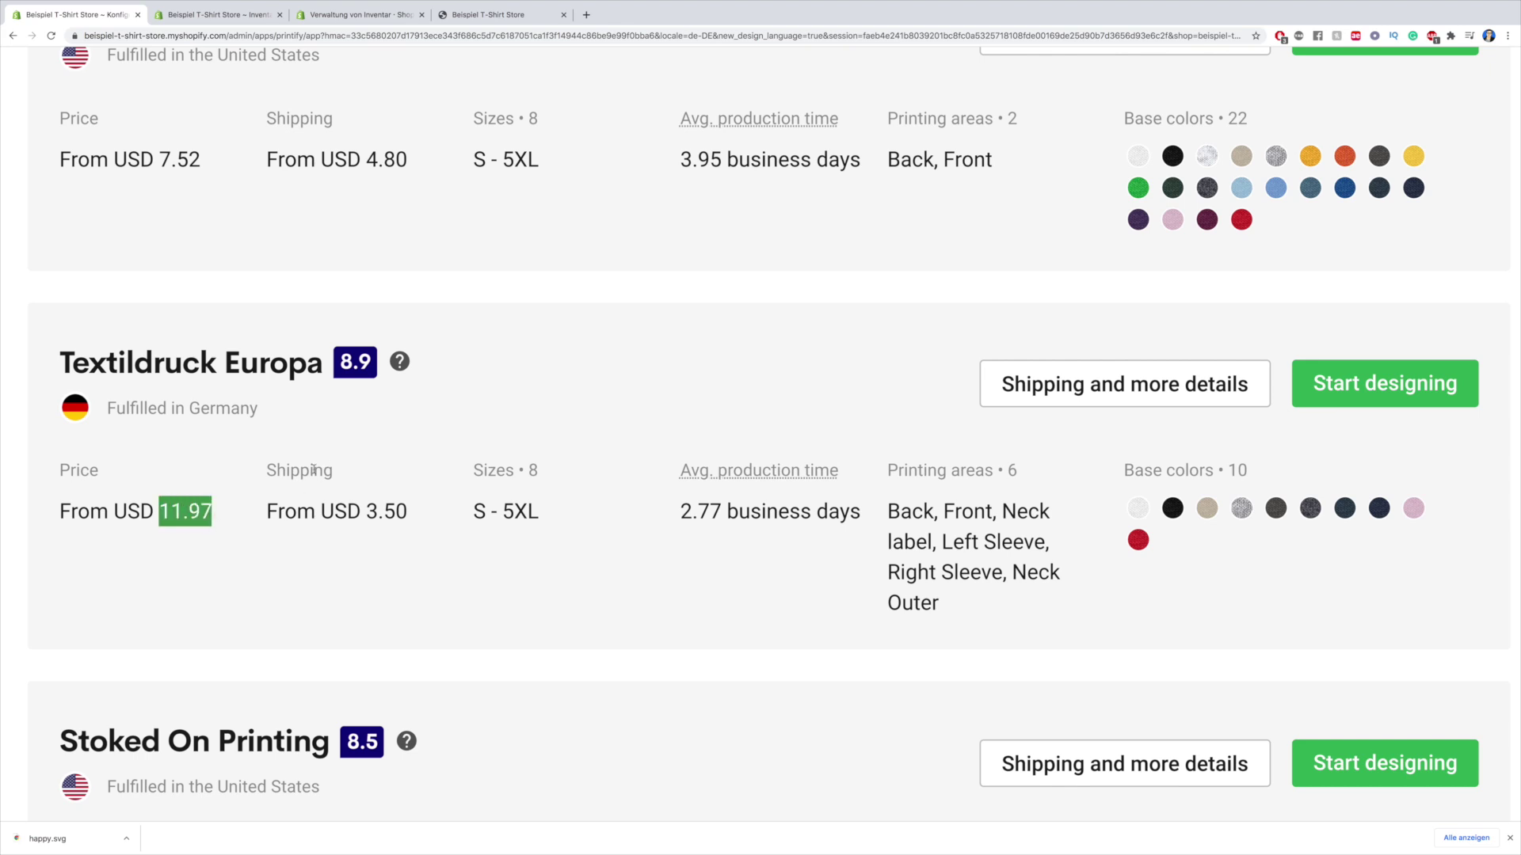
left_click_drag(362, 513, 423, 523)
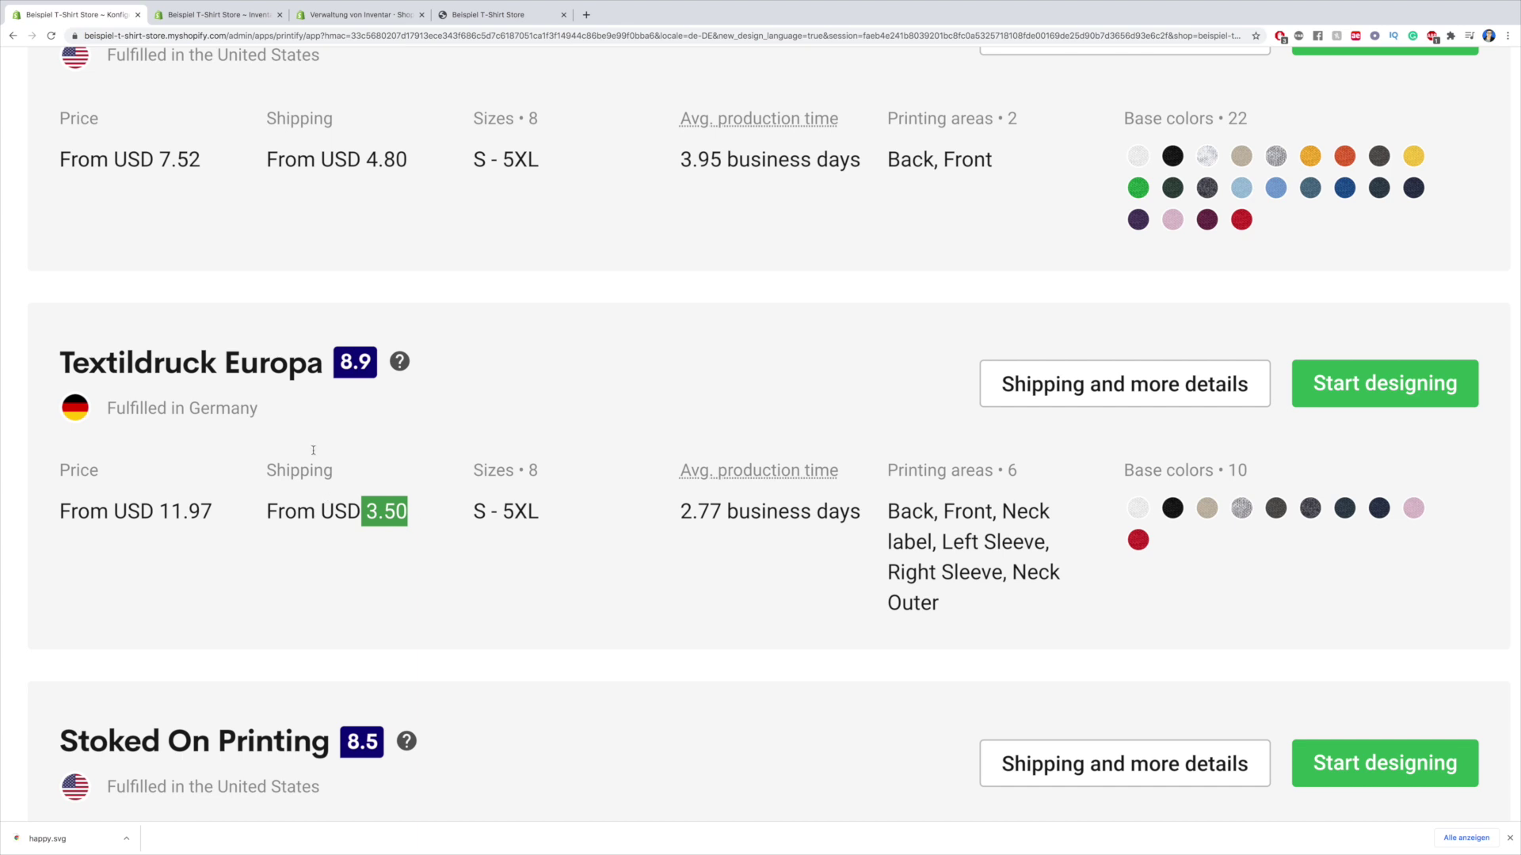
Compare Textildruck Europa's shirt price with those of SwiftPOD, Drive Fulfillment, Awkward Styles, The Dream Junction and the lower-ranked providers
scroll(313, 450, "up", 3)
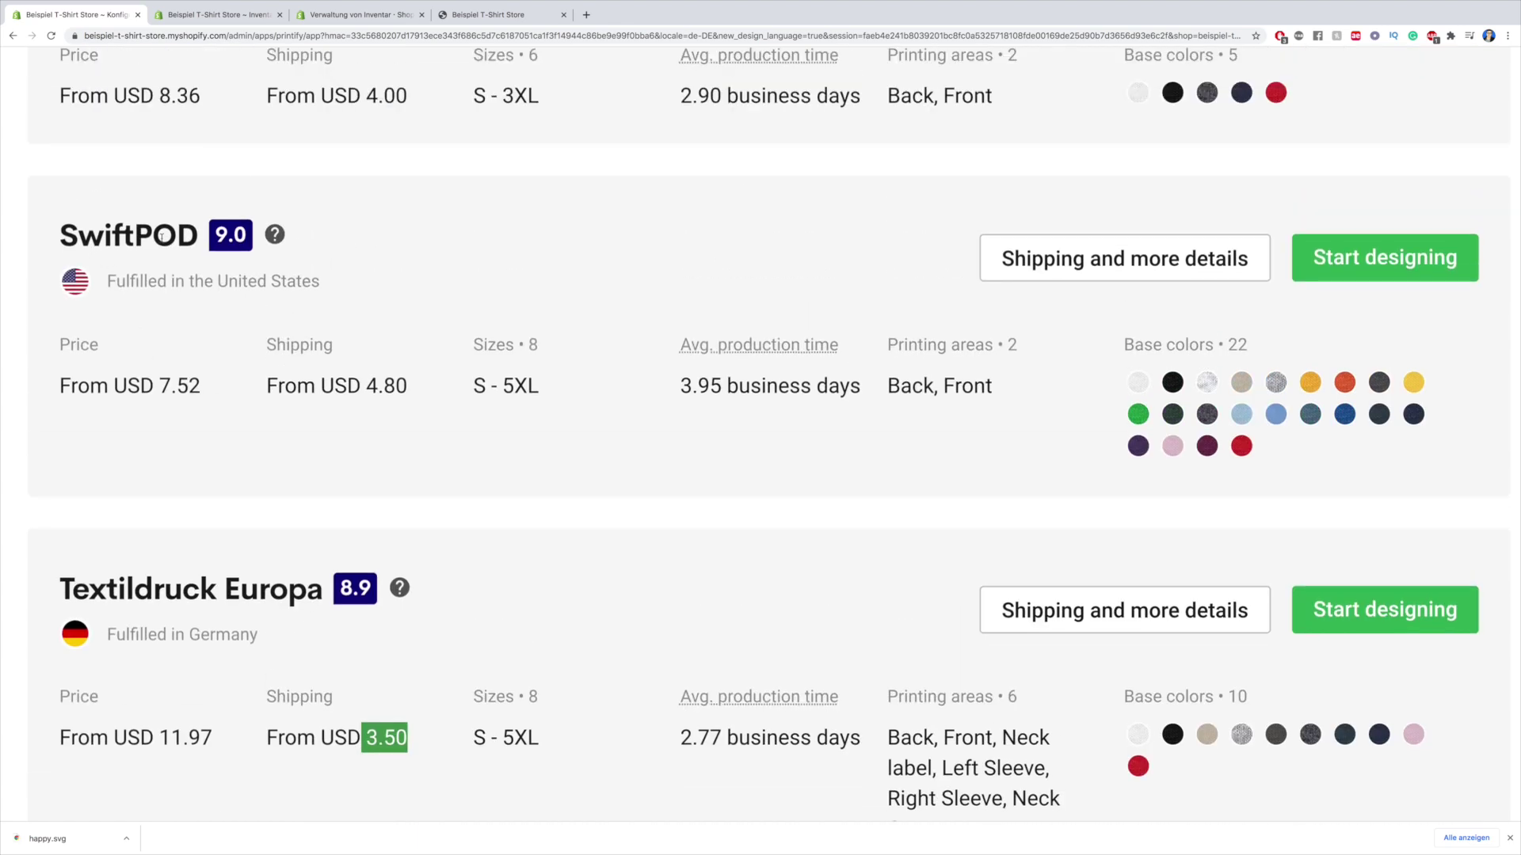
left_click_drag(159, 388, 201, 388)
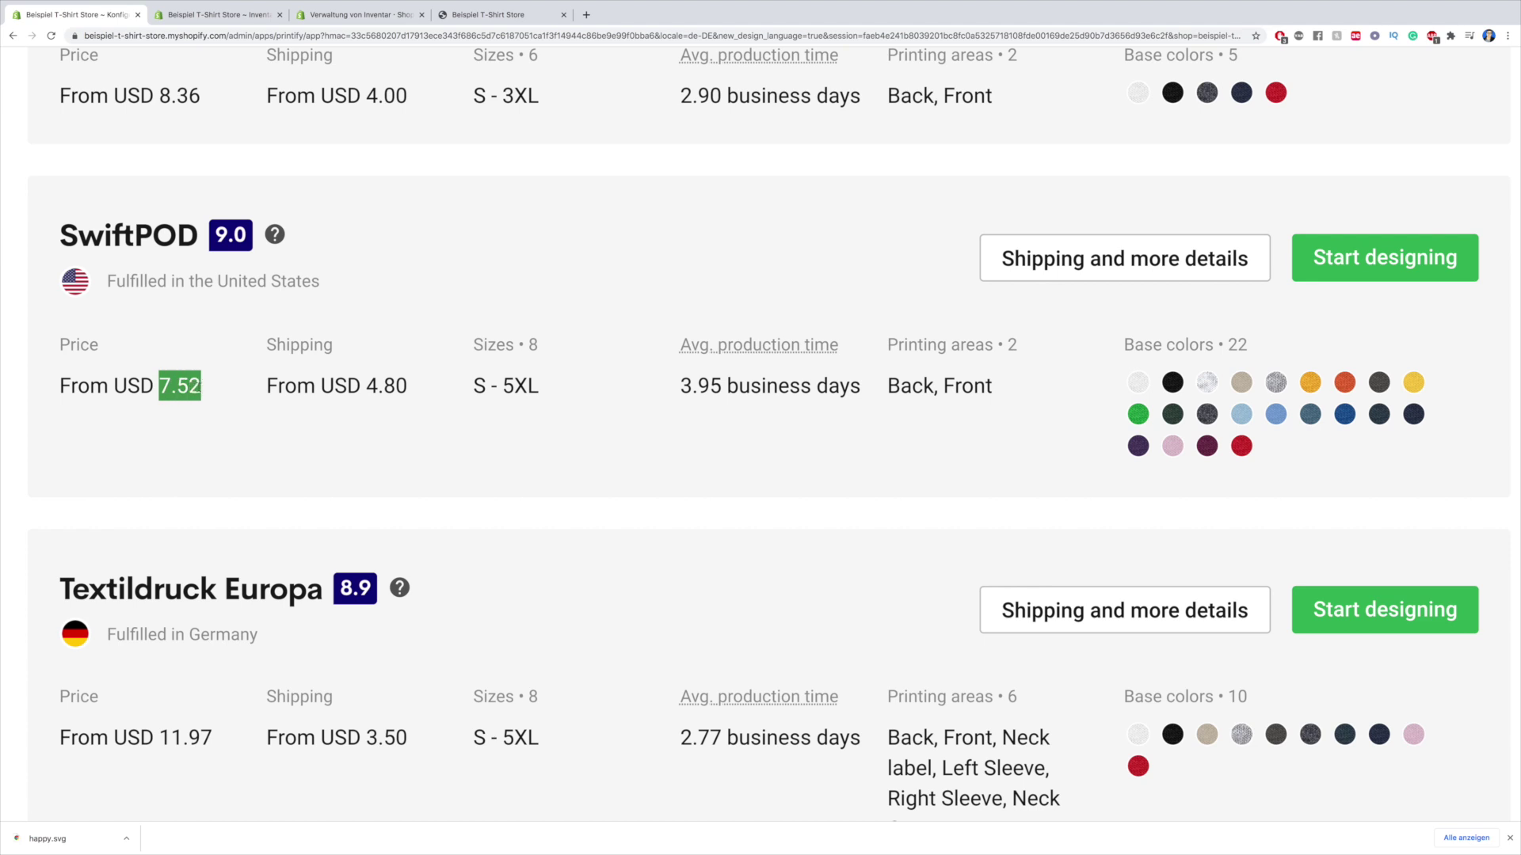
scroll(201, 388, "up", 3)
left_click_drag(159, 339, 203, 349)
scroll(203, 348, "up", 6)
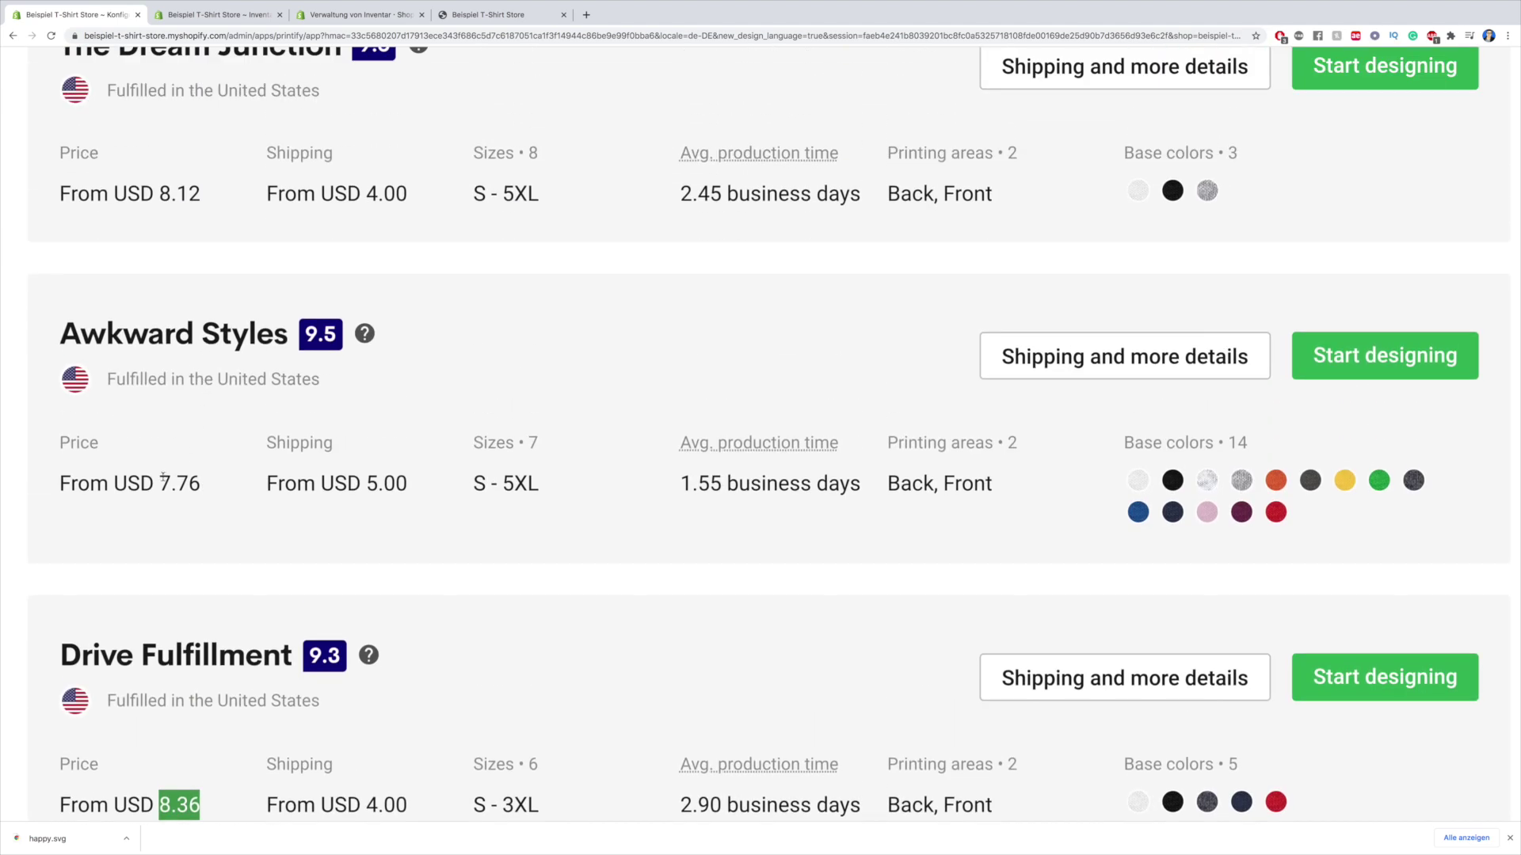
left_click_drag(162, 476, 207, 481)
scroll(207, 482, "up", 2)
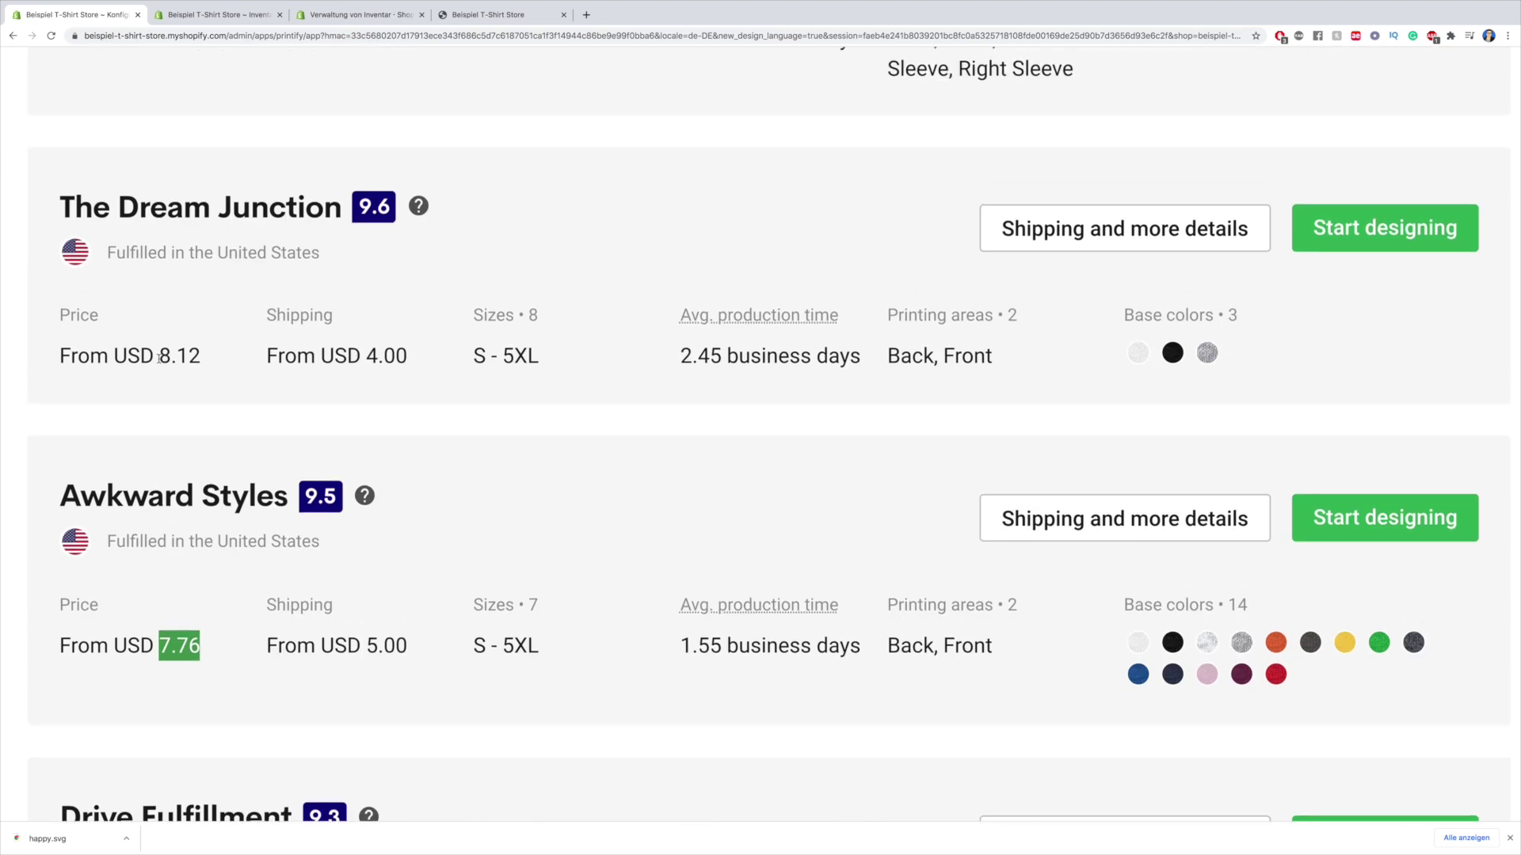
left_click_drag(159, 356, 177, 356)
scroll(215, 364, "down", 14)
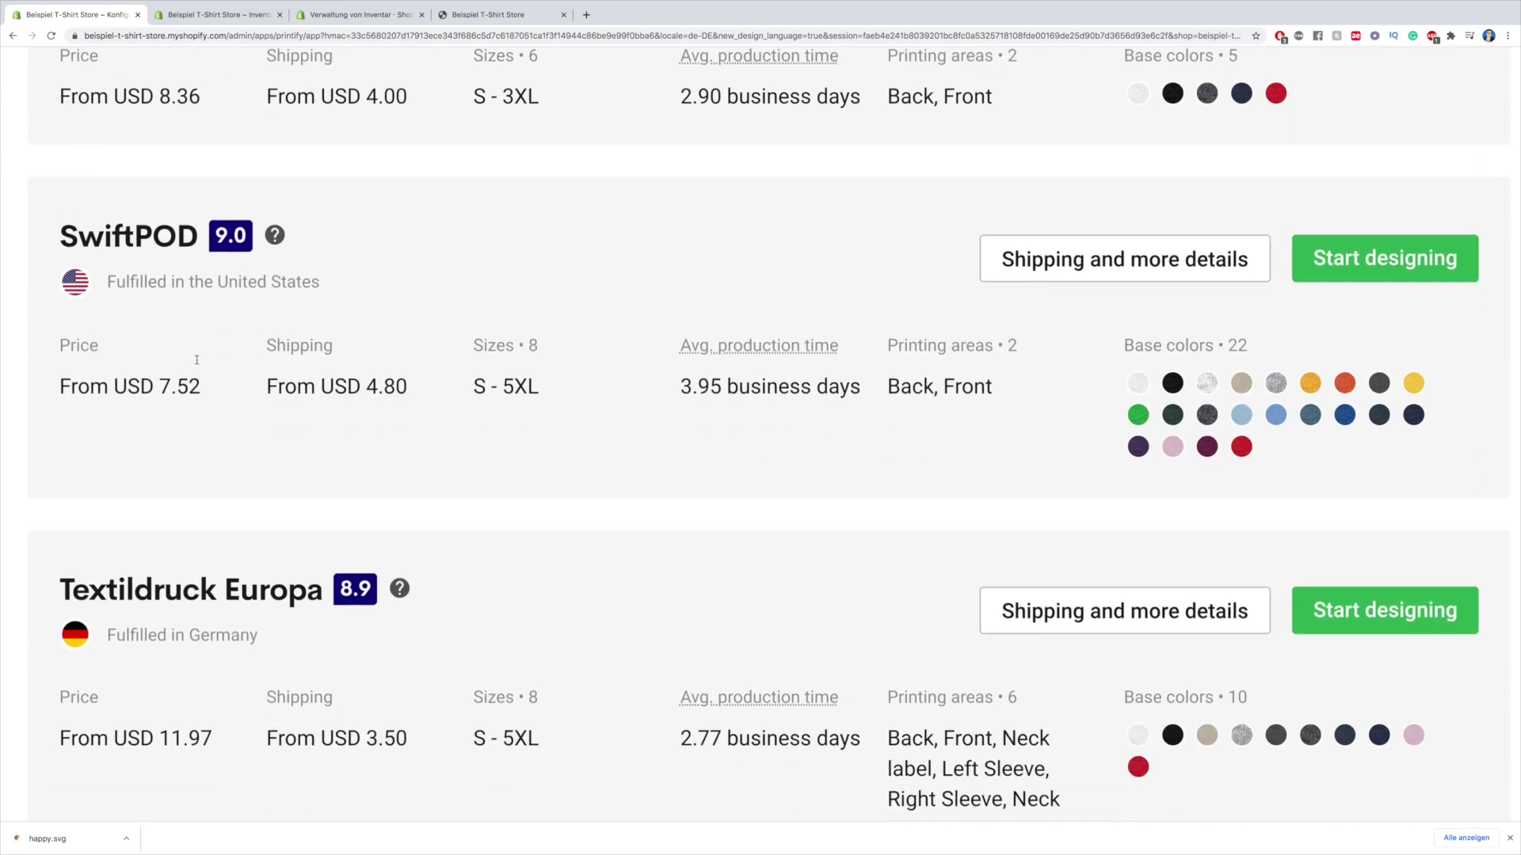
left_click_drag(164, 513, 212, 523)
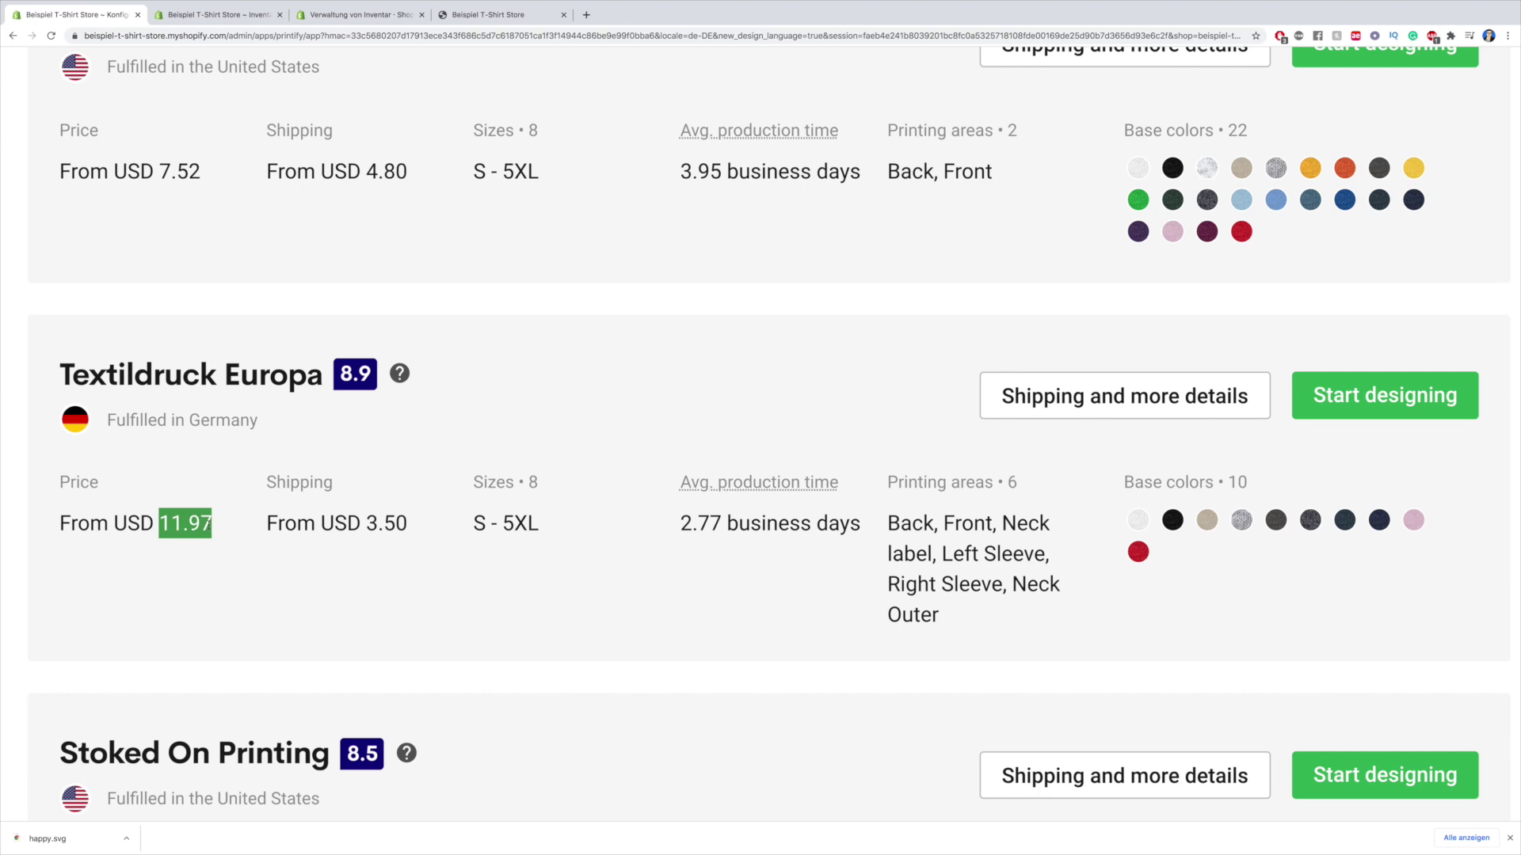
scroll(208, 525, "down", 6)
scroll(209, 525, "down", 7)
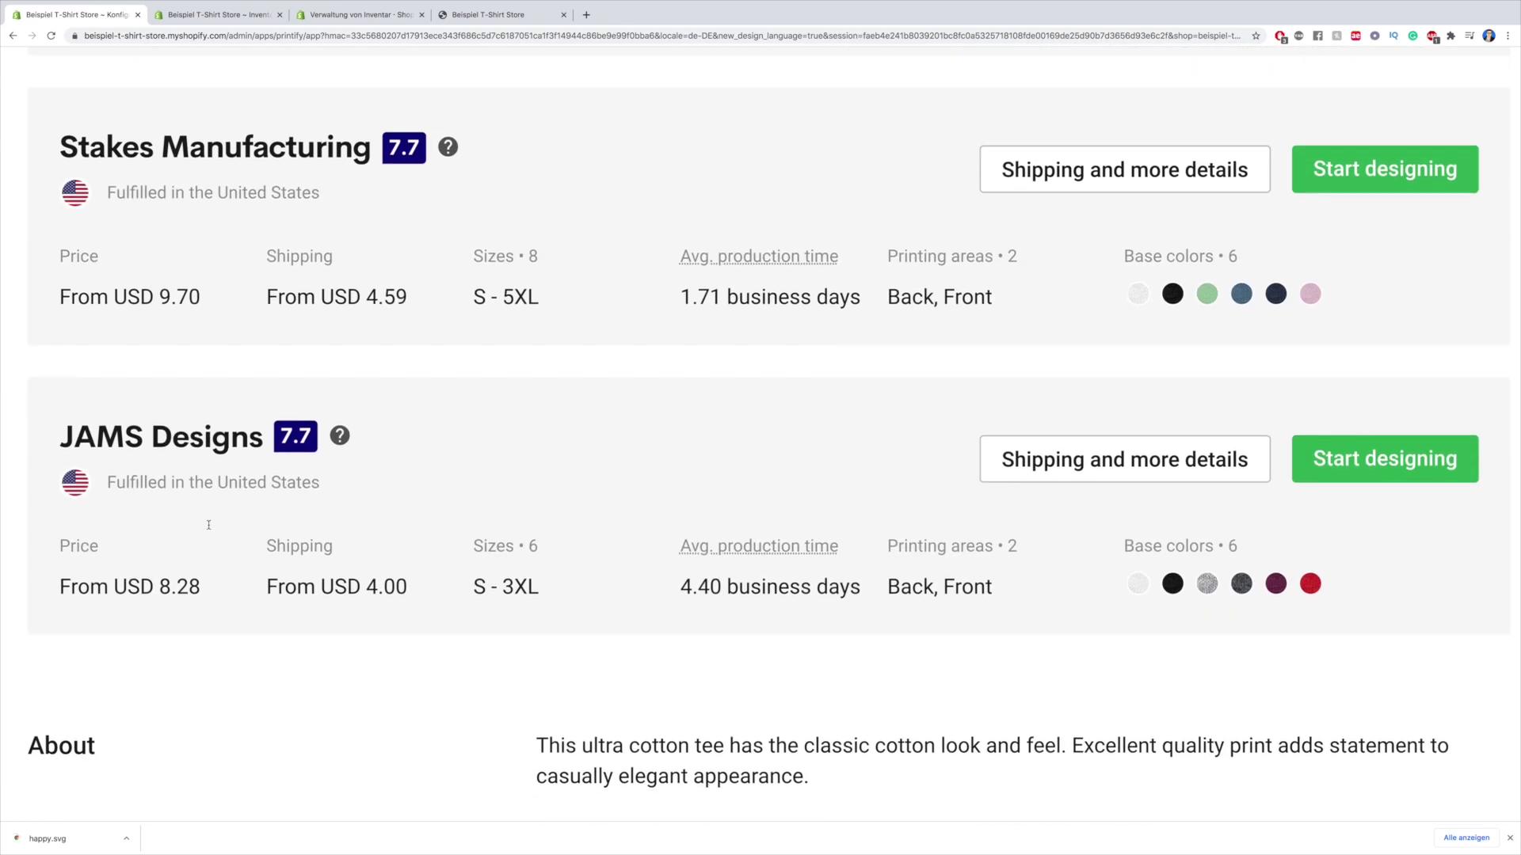
scroll(208, 525, "up", 13)
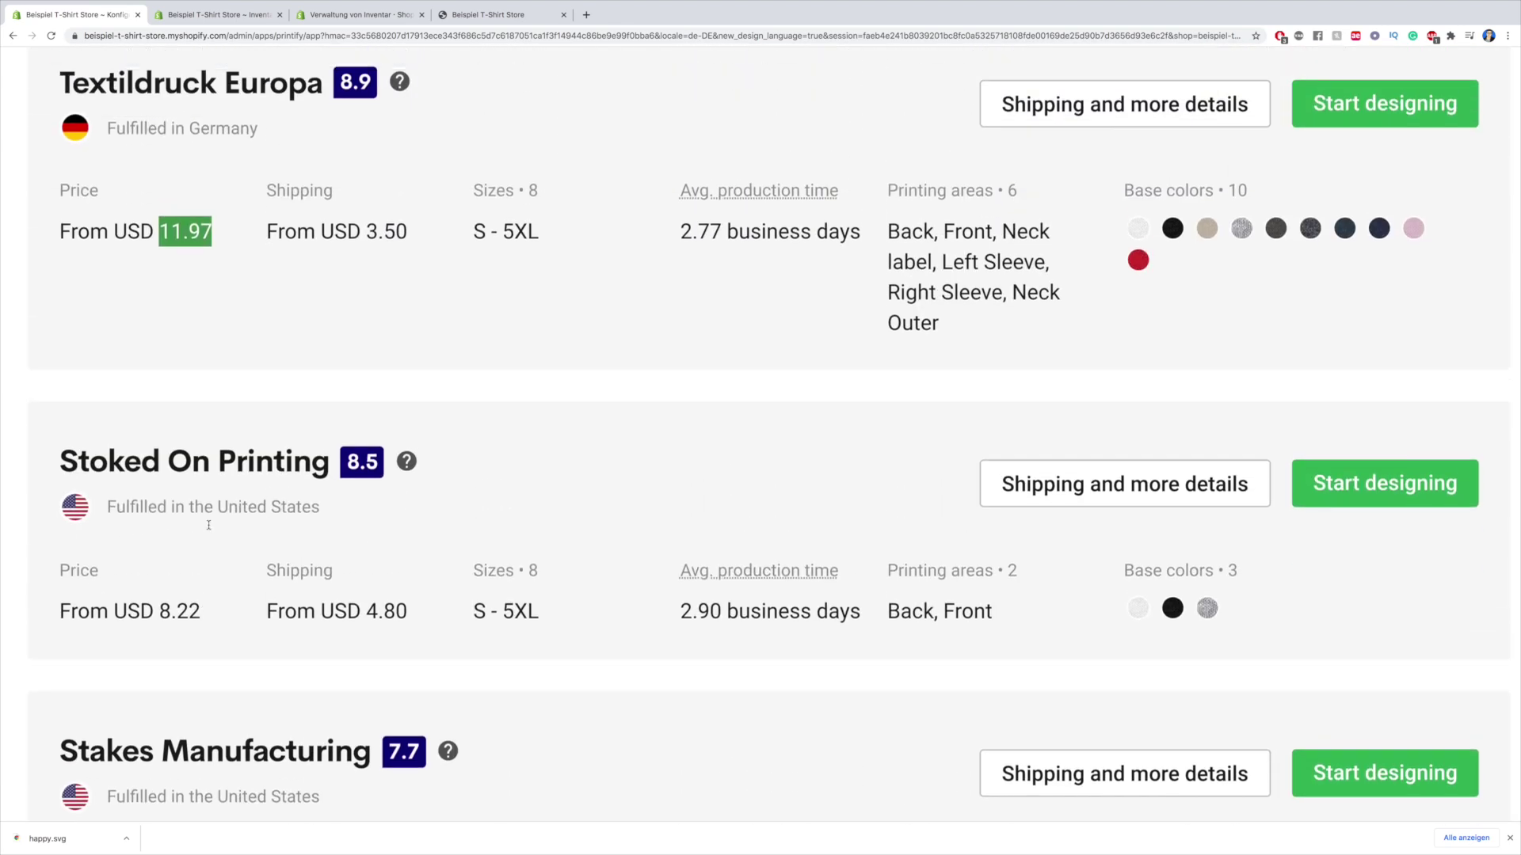
Go back to Textildruck Europa and re-read its starting price together with its shipping cost
left_click_drag(60, 465, 324, 469)
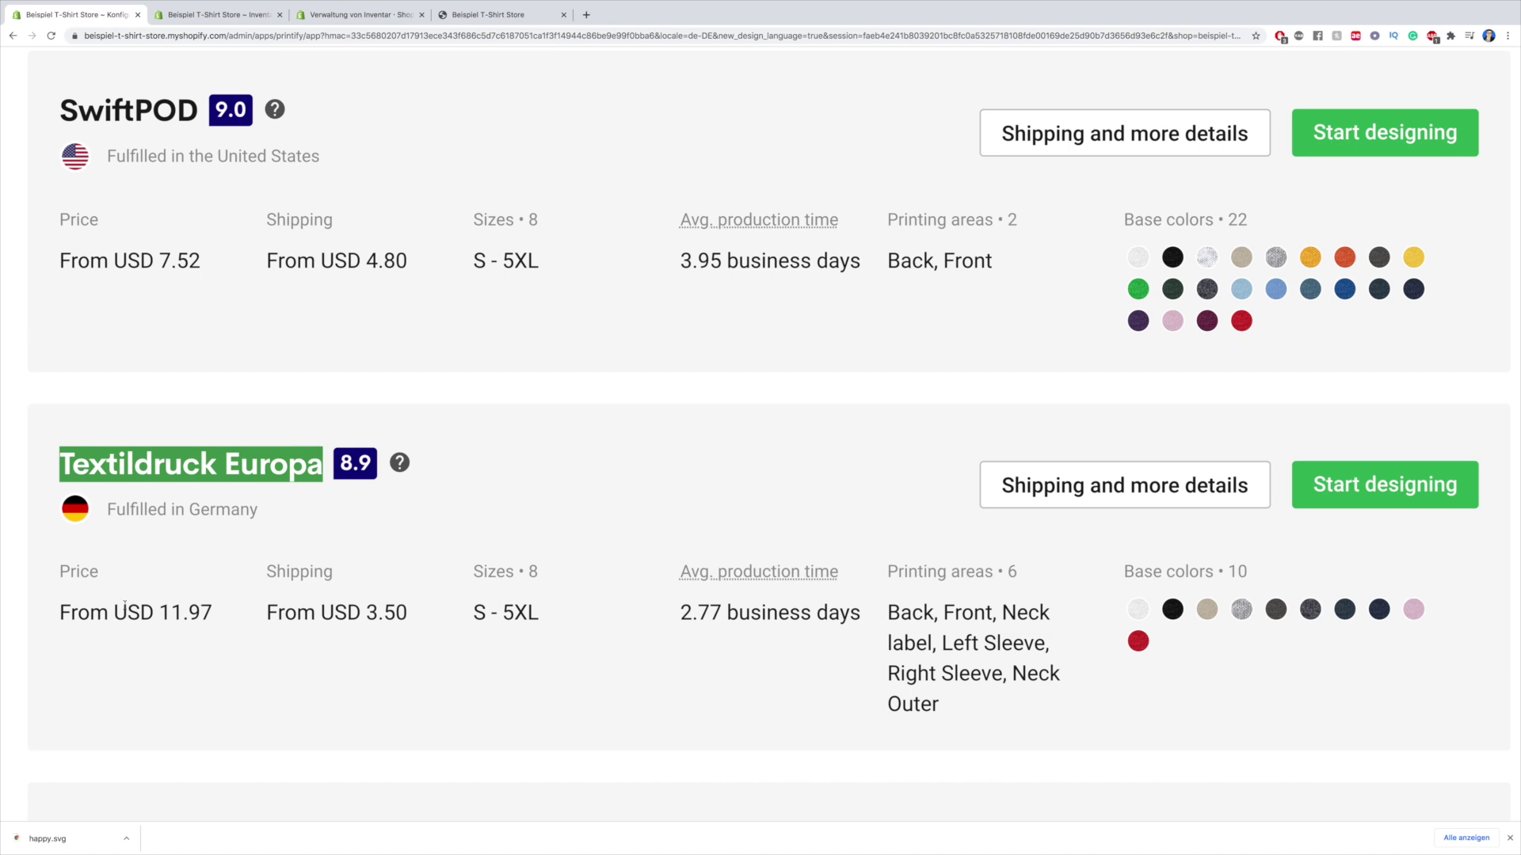
left_click_drag(61, 572, 220, 616)
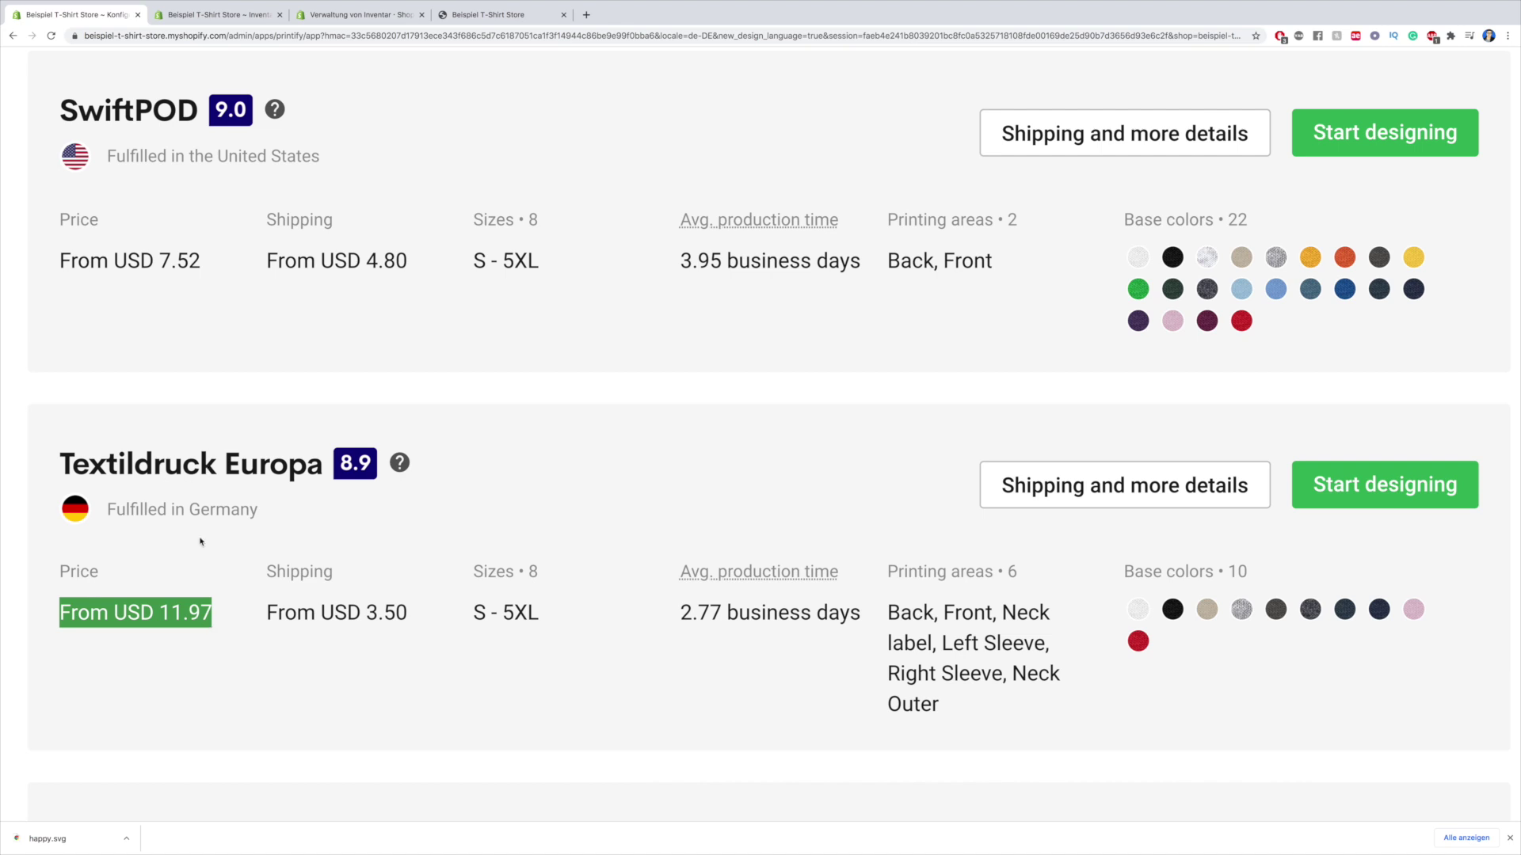
left_click_drag(267, 613, 417, 611)
left_click(442, 525)
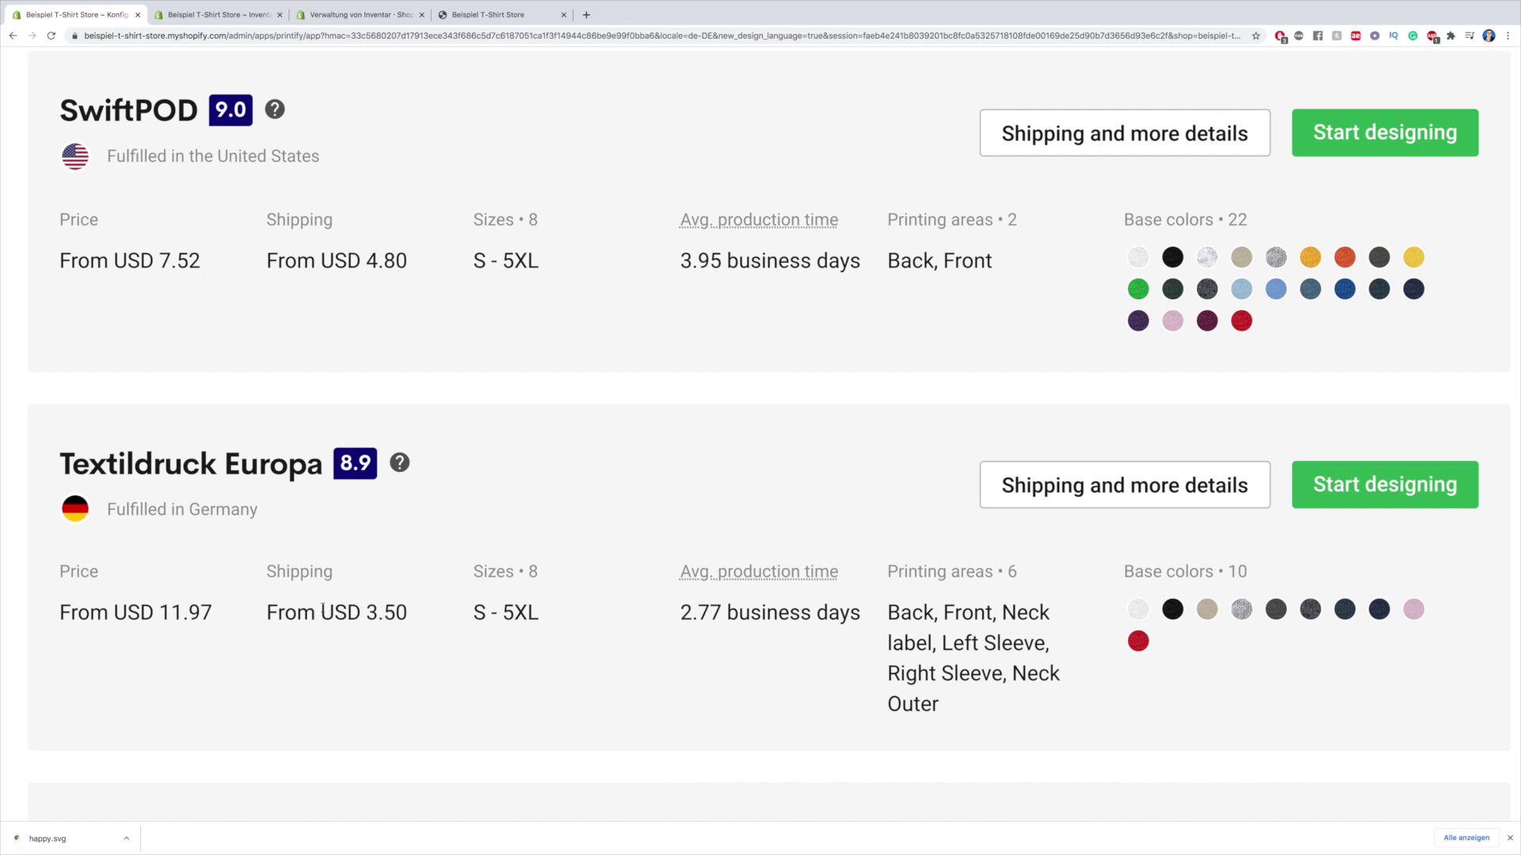
left_click_drag(289, 616, 275, 614)
double_click(275, 615)
left_click(419, 540)
Compare Textildruck Europa's size range with the sizes offered by the other print providers
left_click_drag(473, 613, 544, 616)
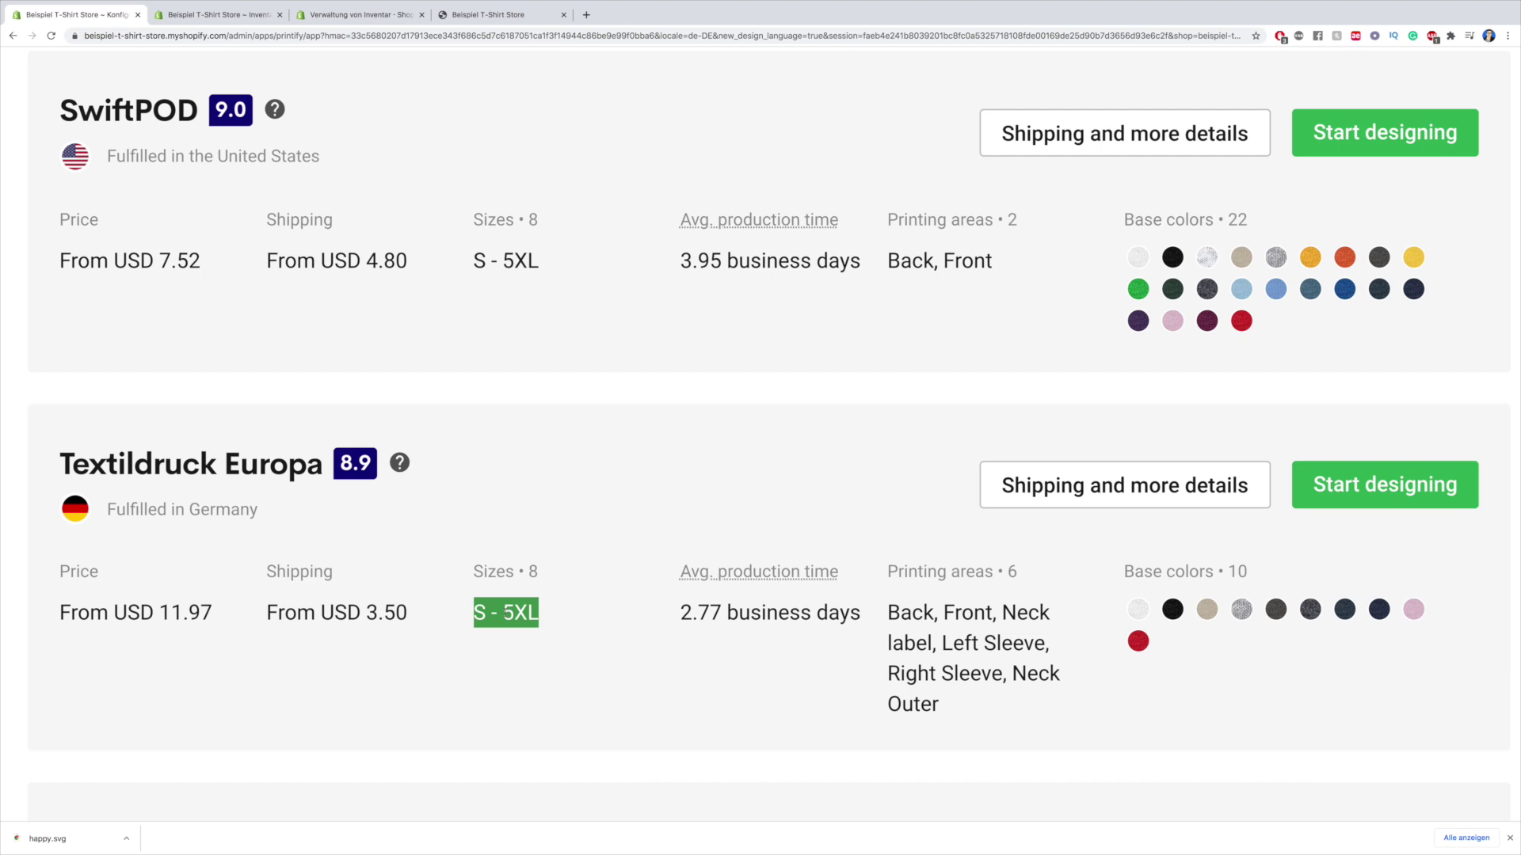
left_click(507, 613)
double_click(504, 612)
scroll(517, 347, "up", 6)
left_click_drag(500, 389, 560, 400)
scroll(560, 399, "up", 7)
scroll(460, 392, "down", 15)
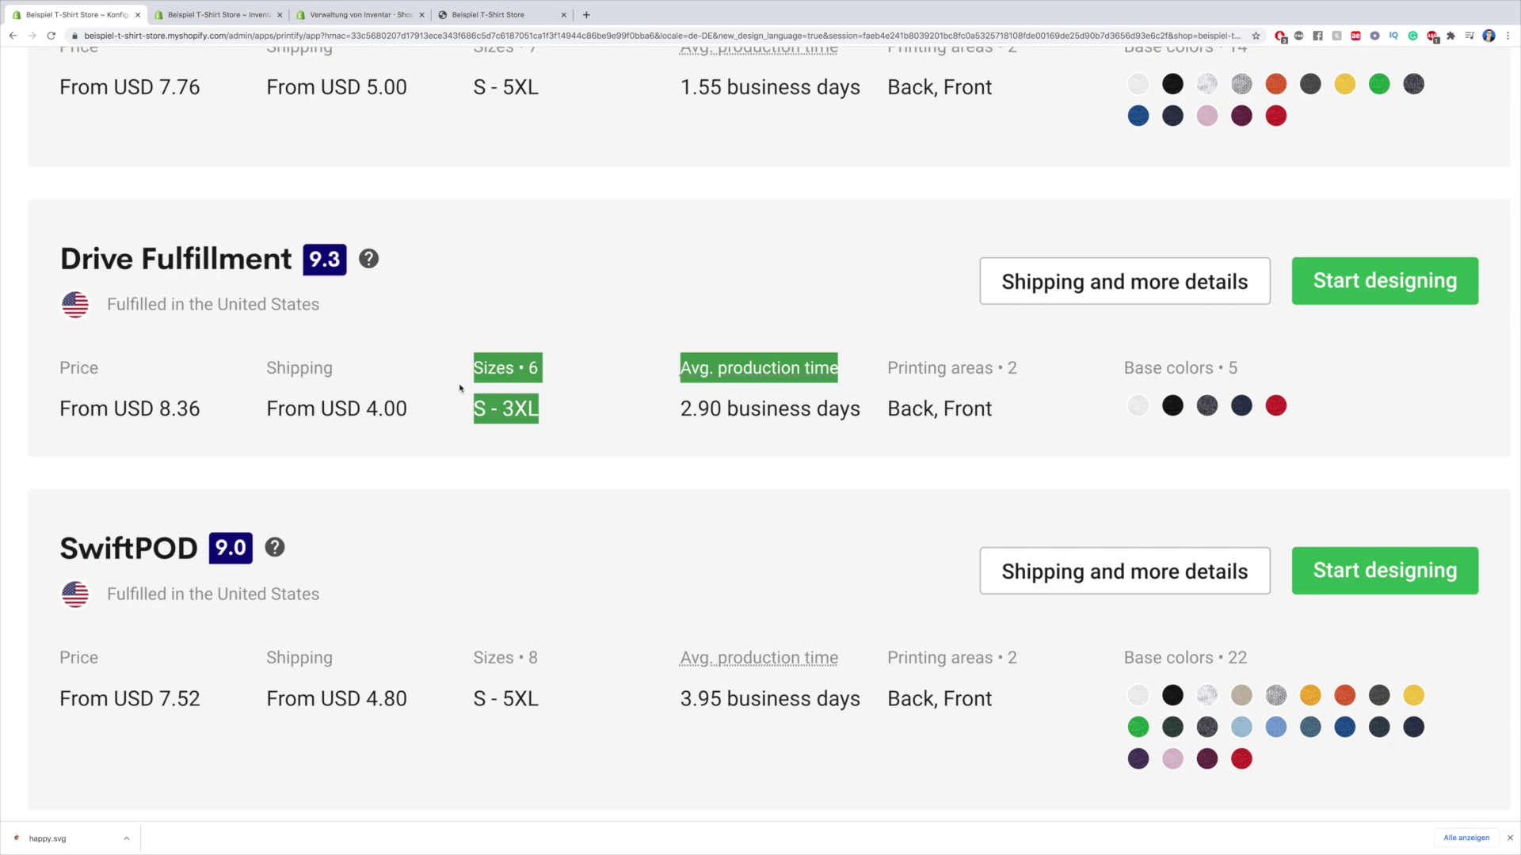
scroll(459, 388, "down", 12)
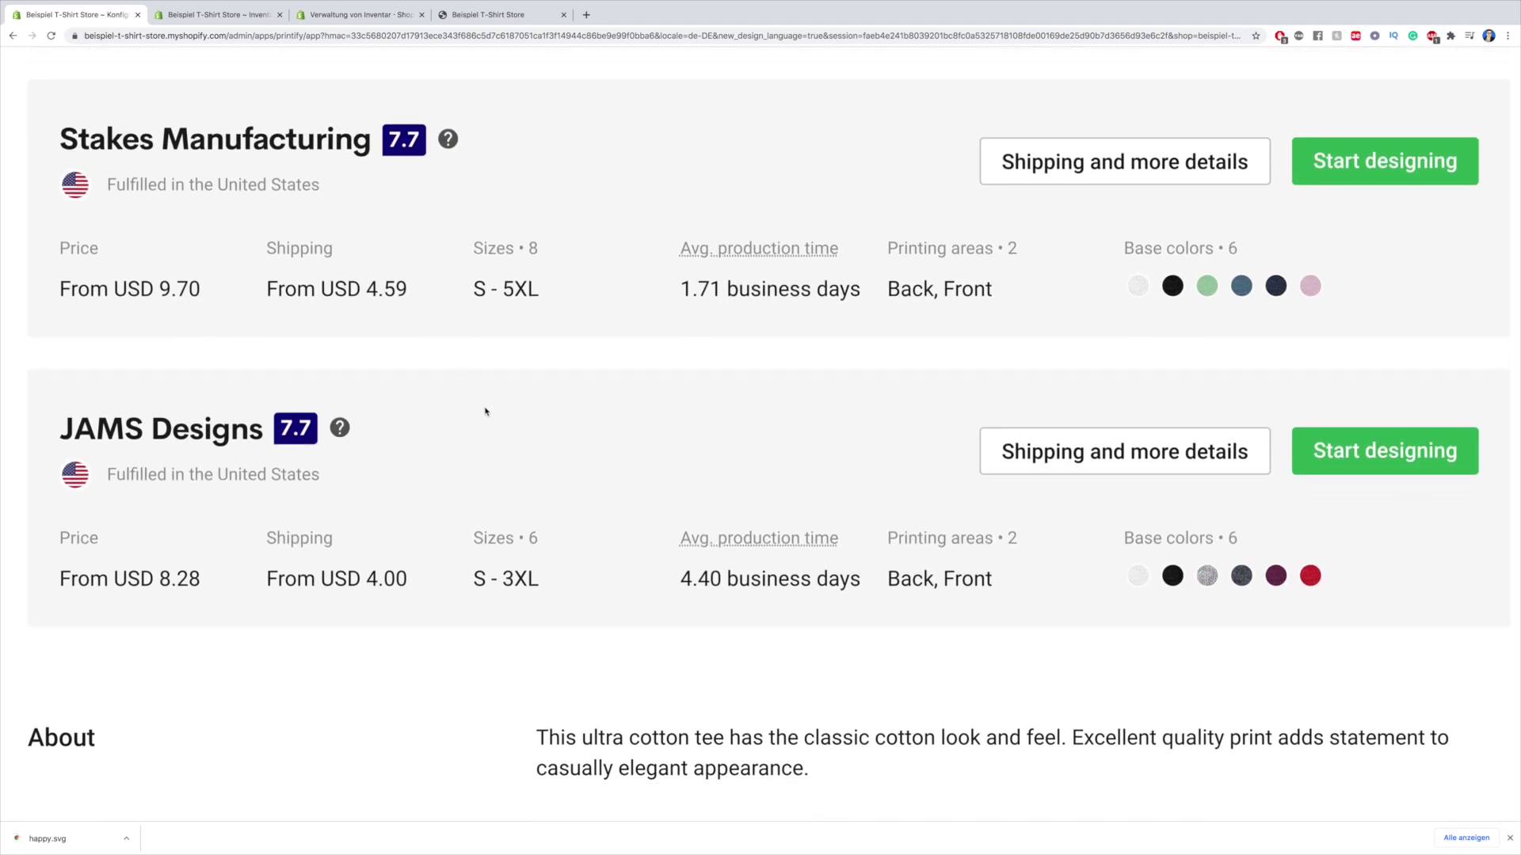
scroll(486, 411, "up", 10)
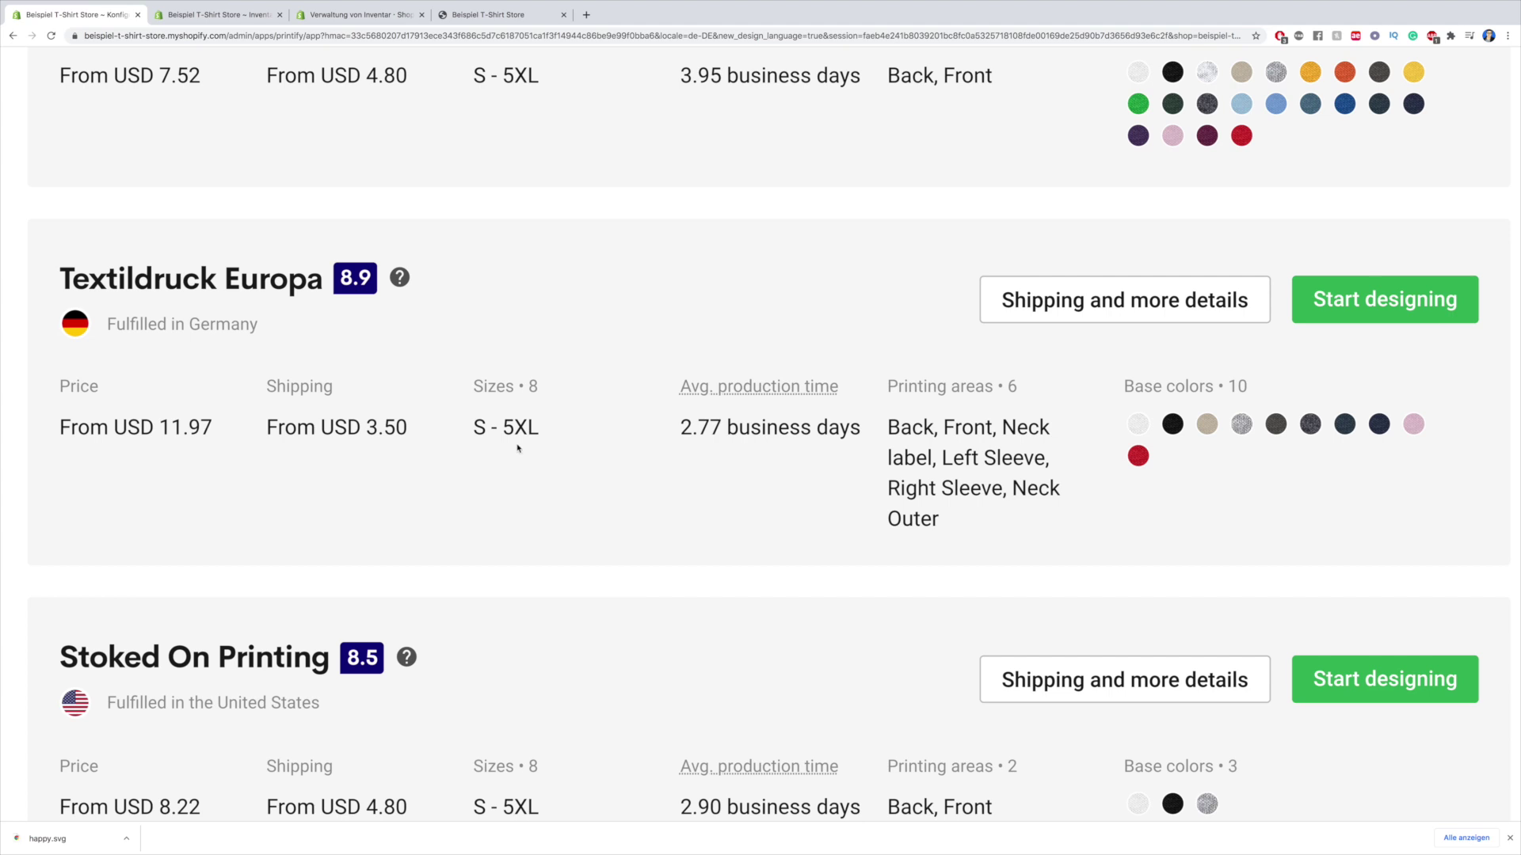
Recheck the smallest and largest shirt sizes listed for Textildruck Europa
left_click_drag(475, 434, 542, 436)
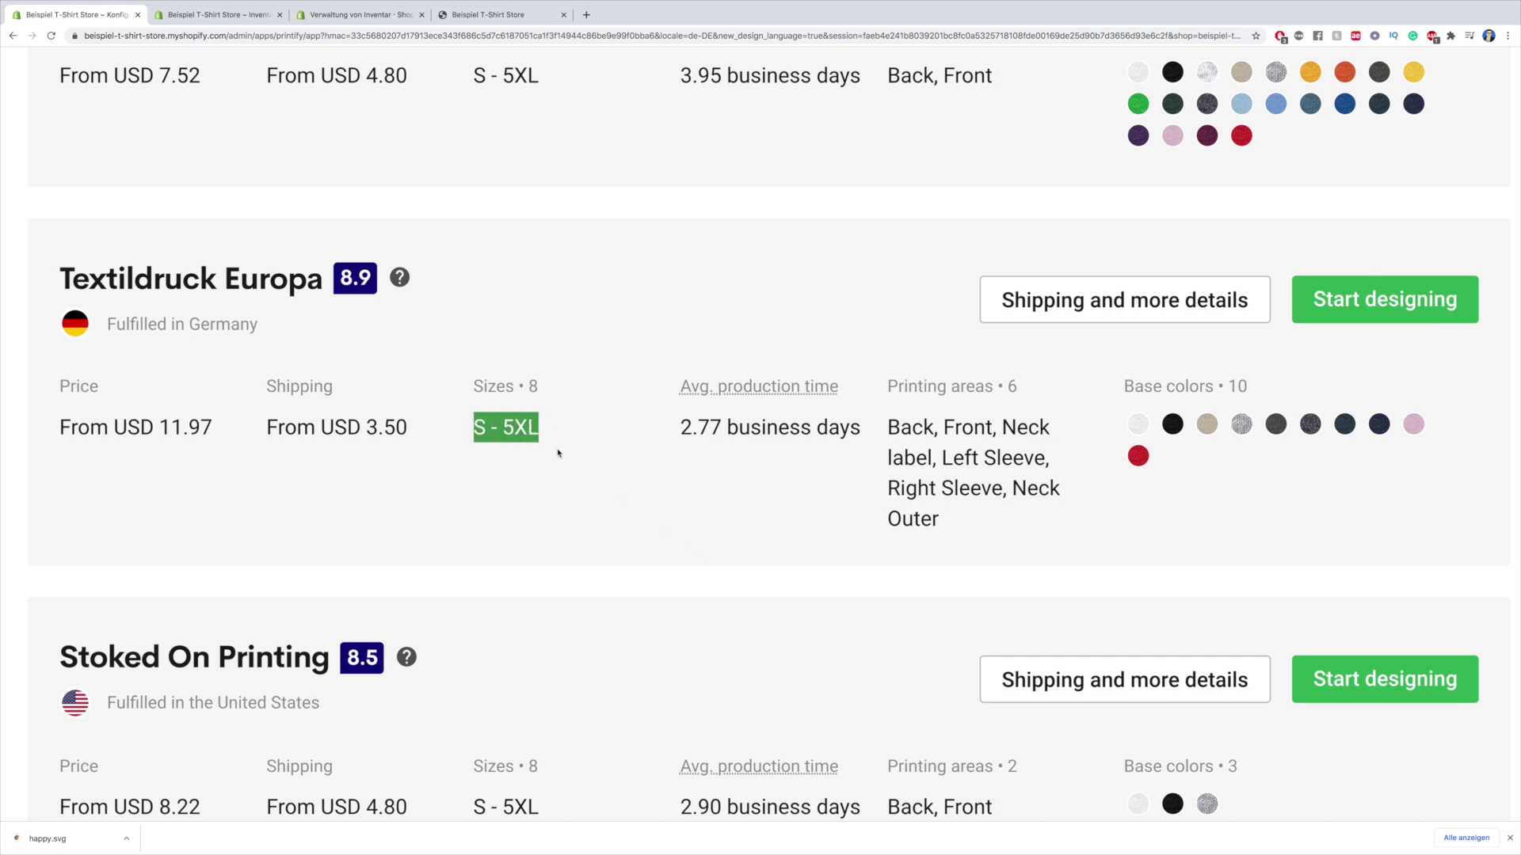
left_click(523, 427)
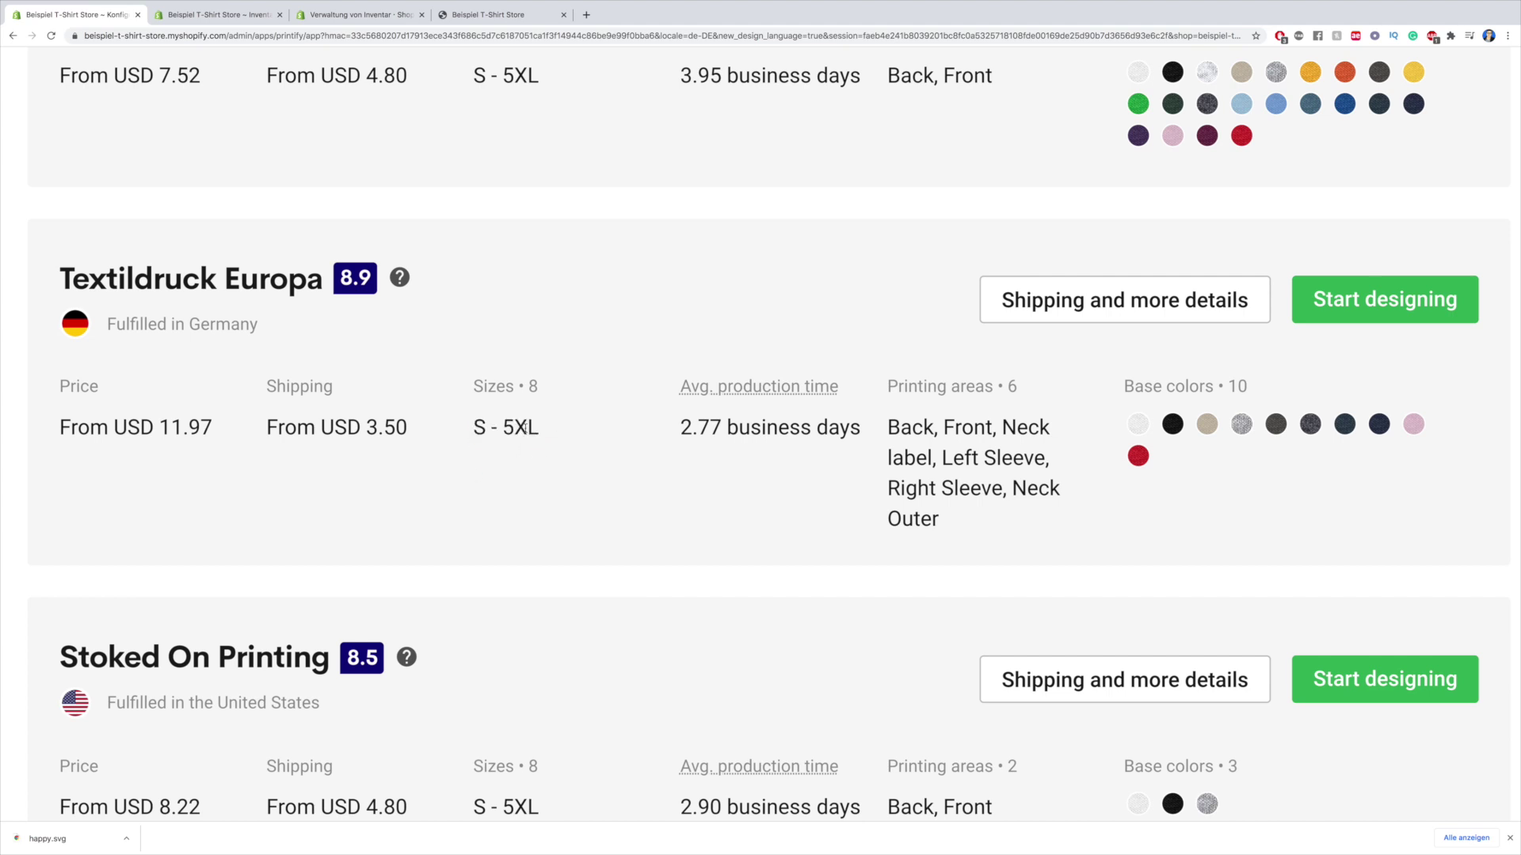
left_click_drag(483, 426, 546, 428)
left_click(508, 427)
left_click(593, 411)
Check the average production time listed for Textildruck Europa
mouse_move(705, 388)
left_click_drag(71, 267, 293, 274)
triple_click(317, 268)
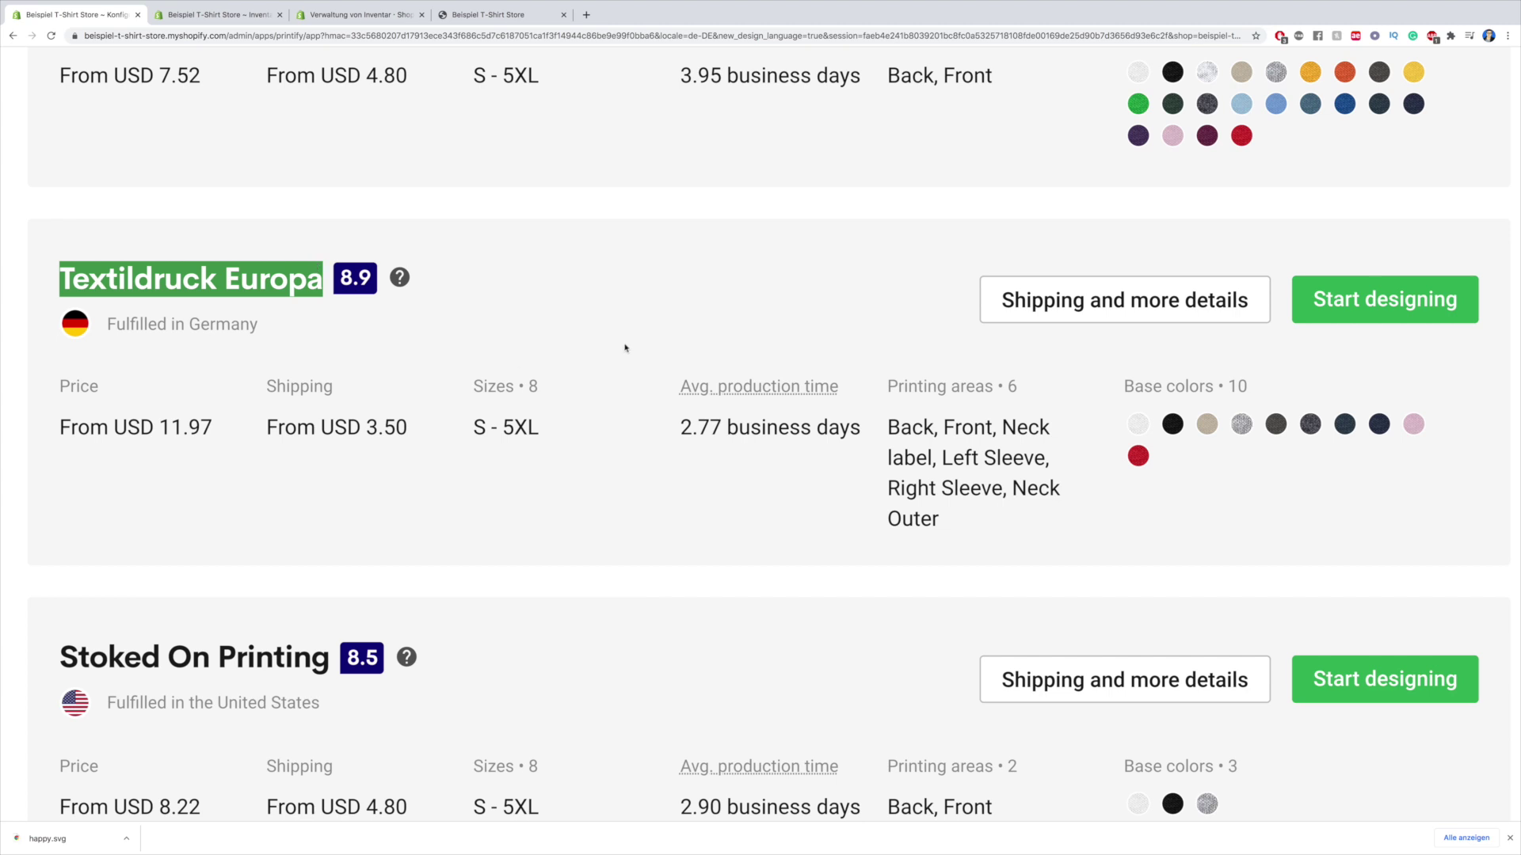
left_click_drag(681, 429, 863, 436)
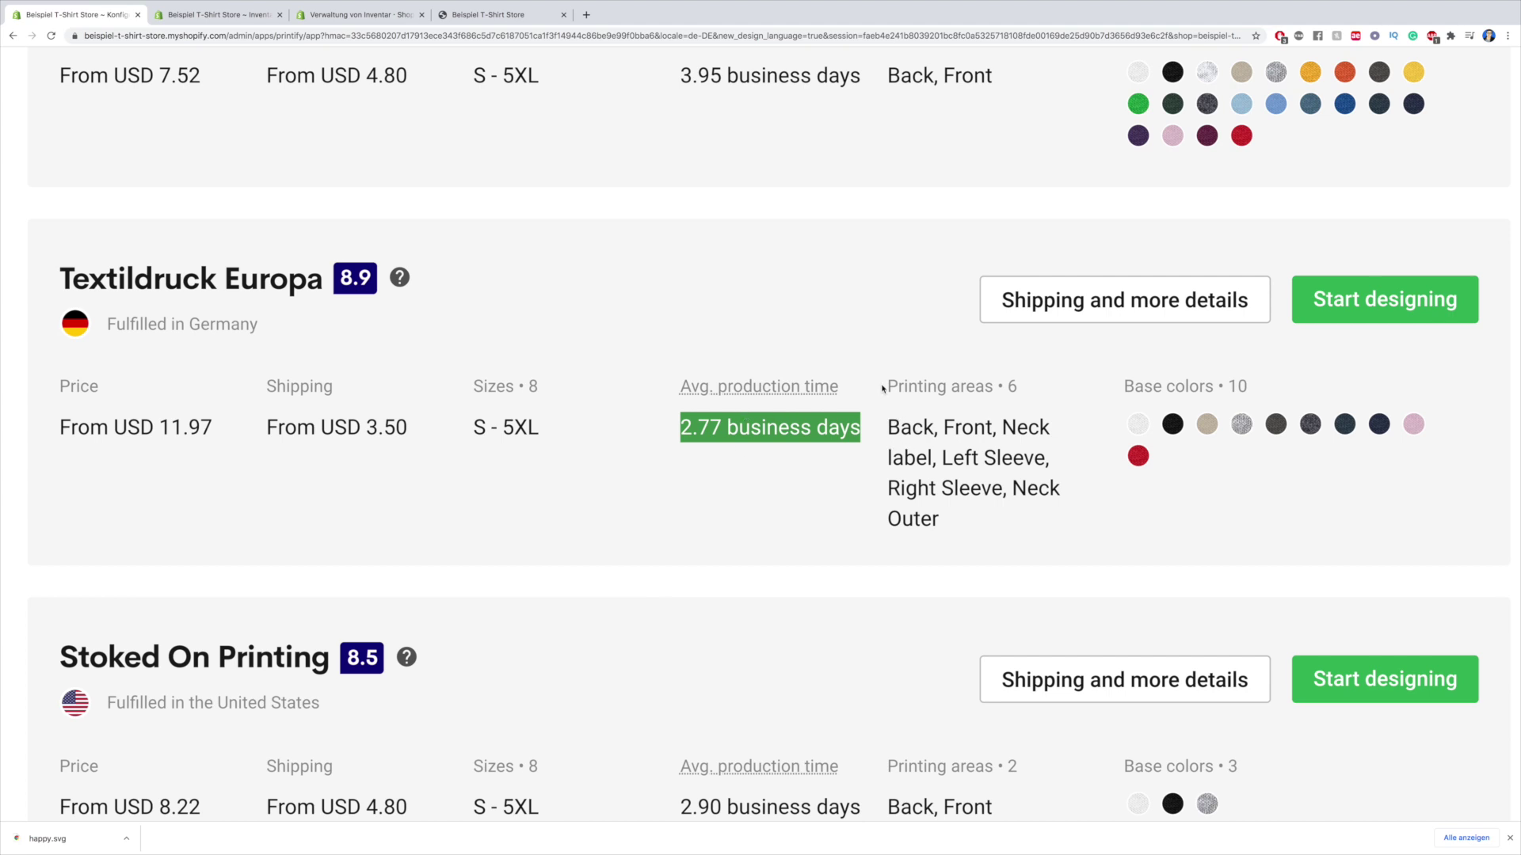
Compare Textildruck Europa's printing areas with those of SwiftPOD and Drive Fulfillment
left_click_drag(882, 388, 1026, 389)
left_click(880, 346)
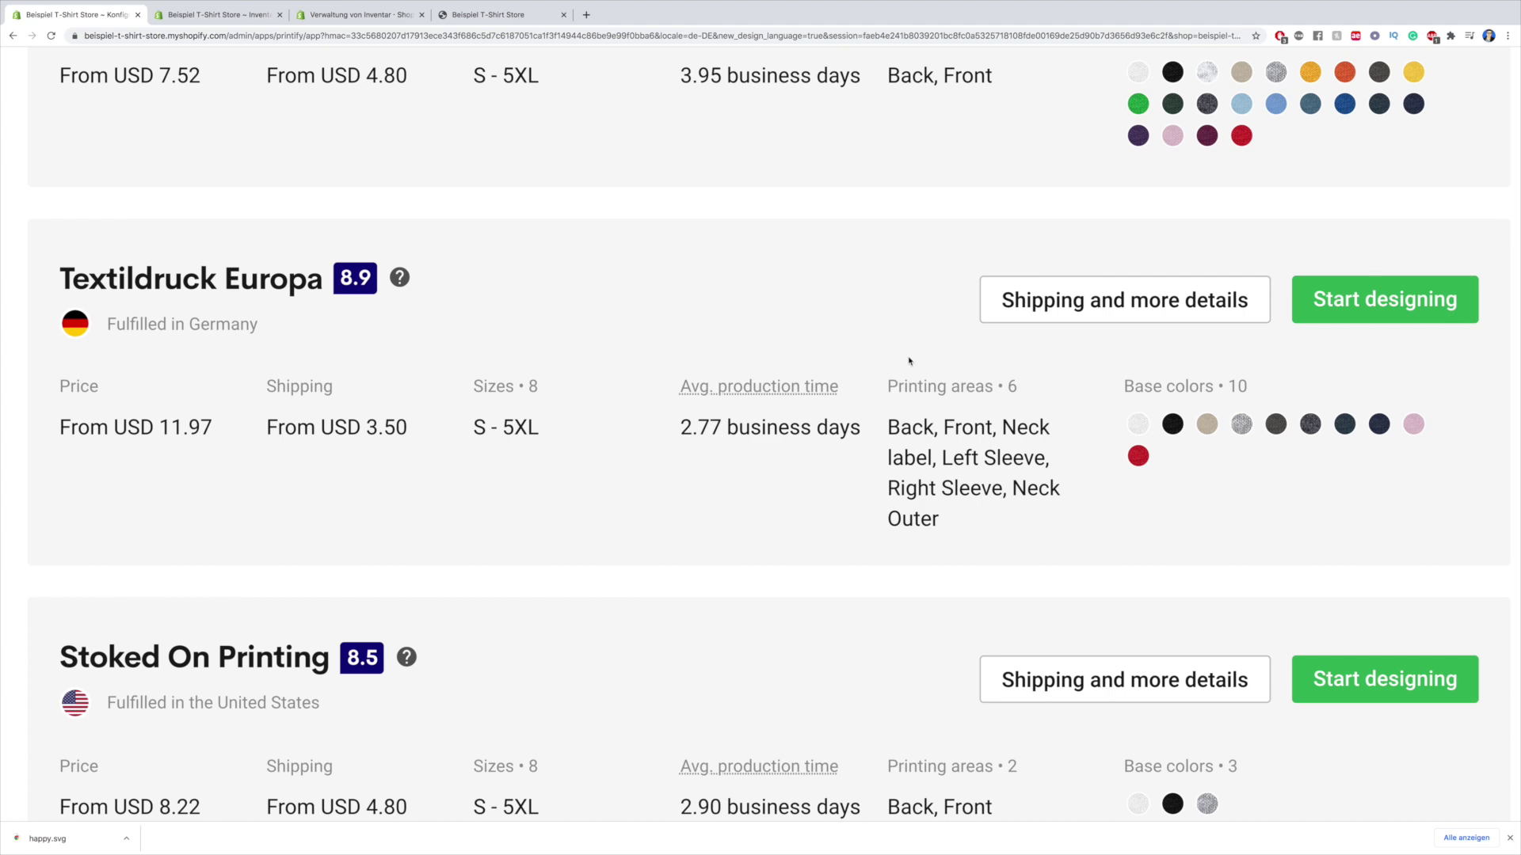
scroll(923, 283, "up", 3)
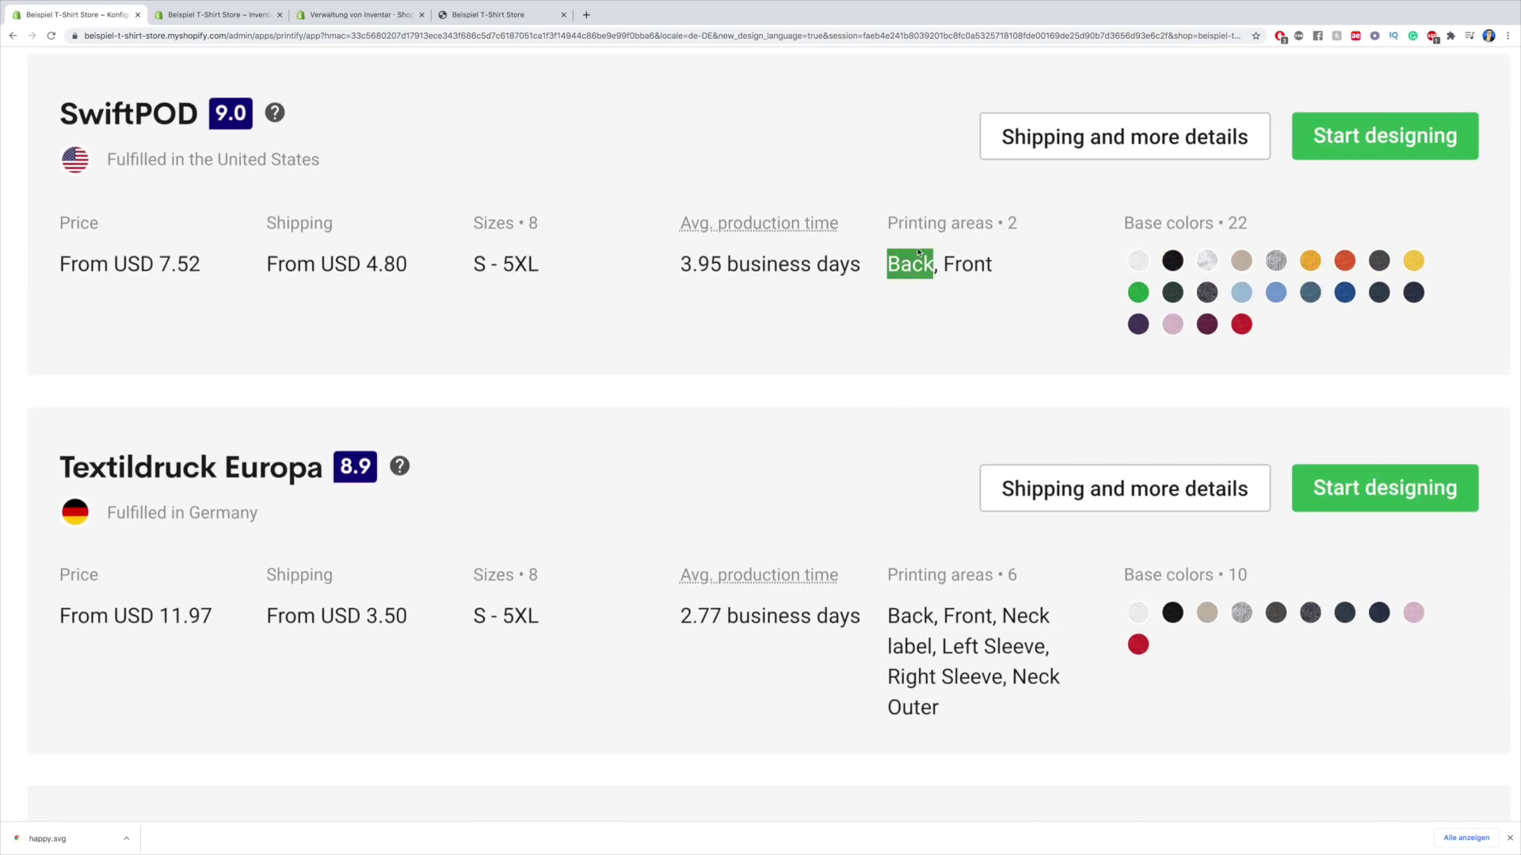
scroll(864, 298, "up", 5)
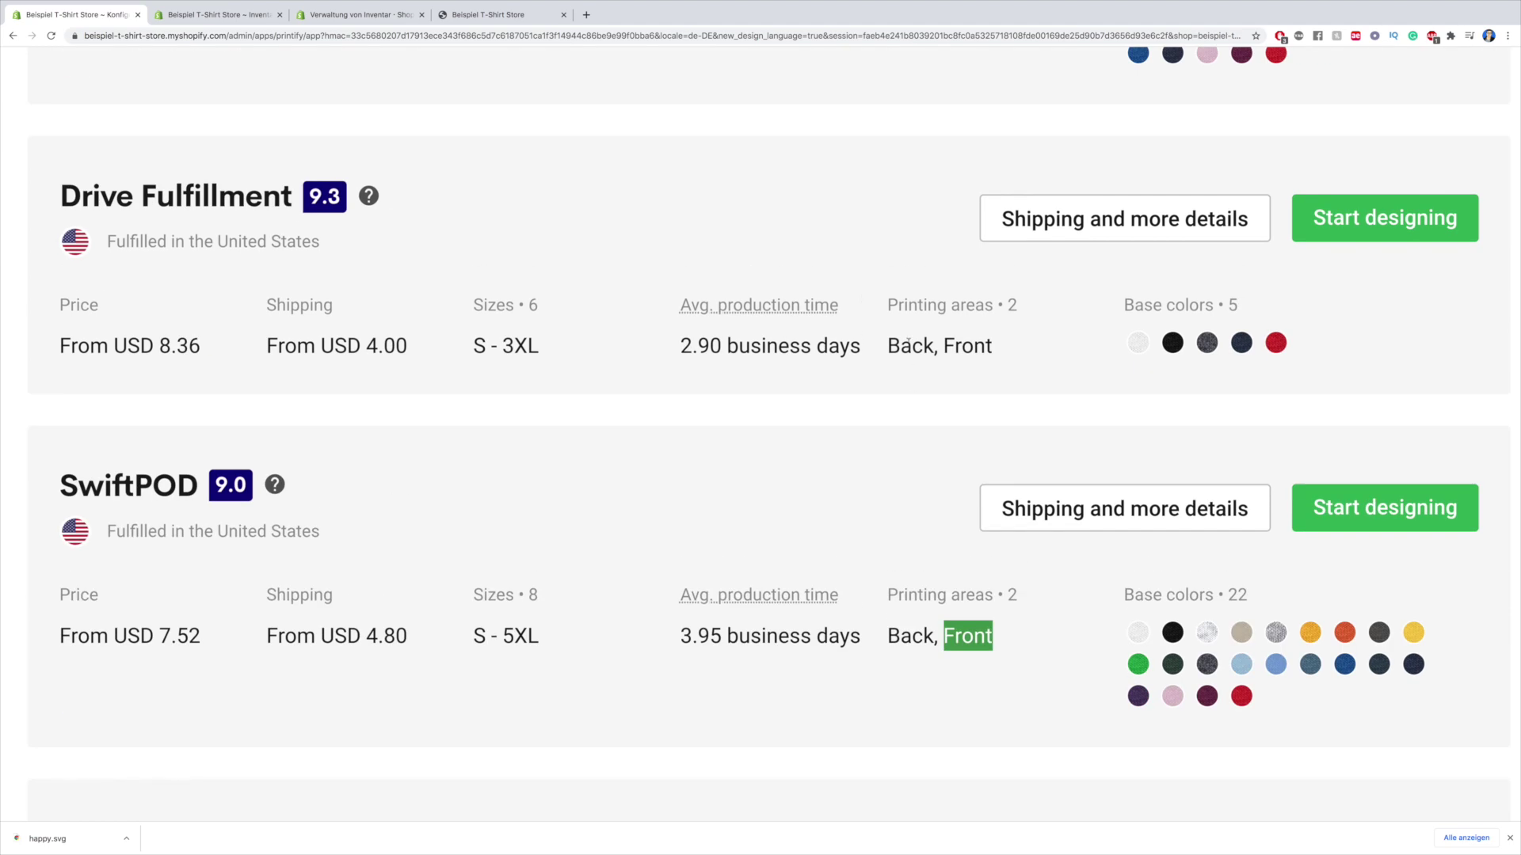
scroll(908, 342, "down", 7)
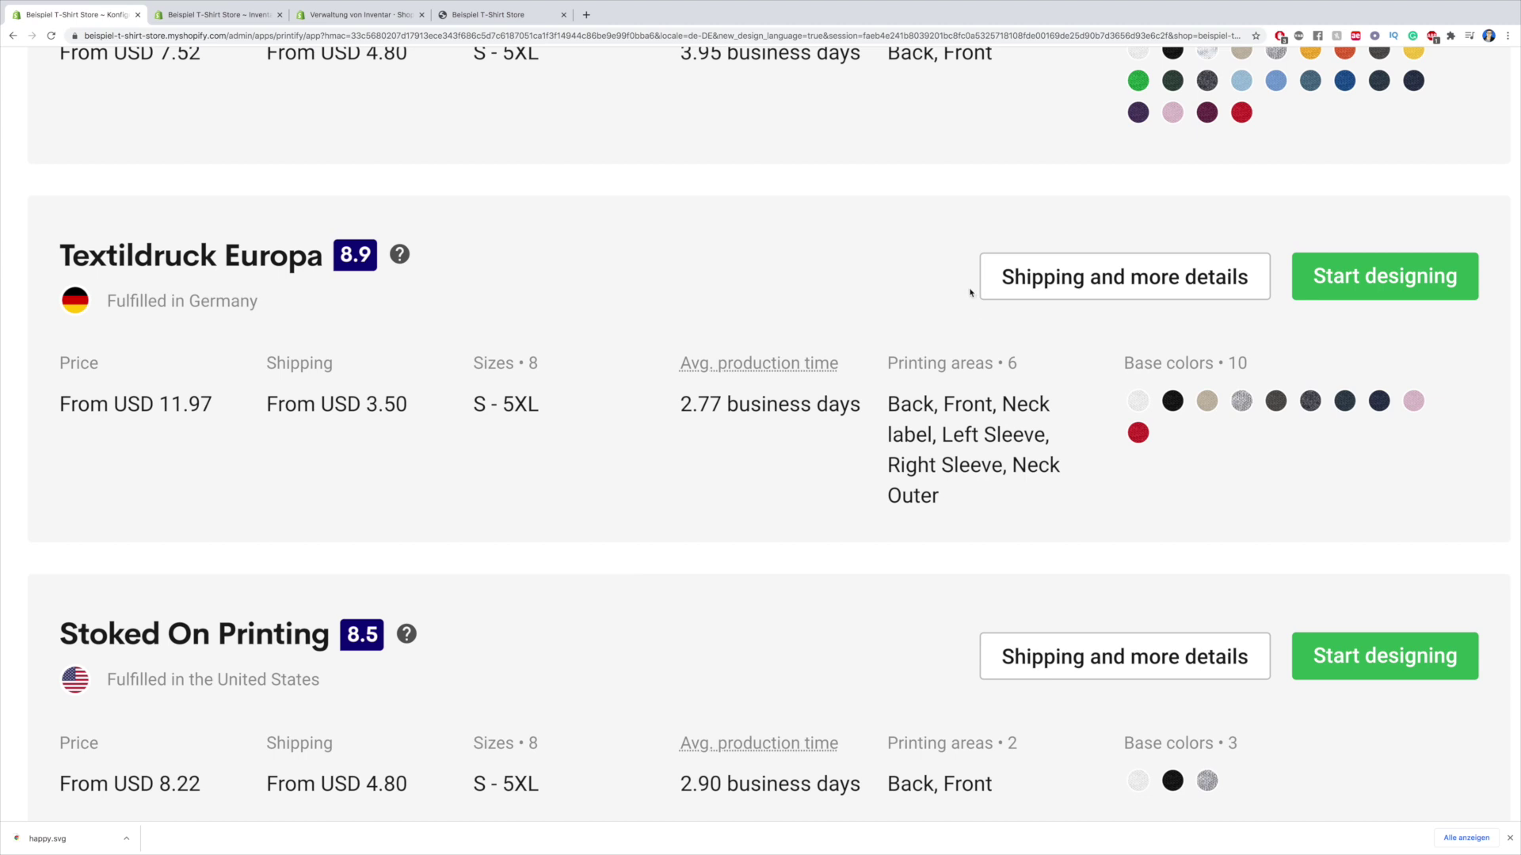
Compare Textildruck Europa's base colors with SwiftPOD's, check its rating information and look over the providers ranked below it
left_click_drag(1124, 362, 1256, 361)
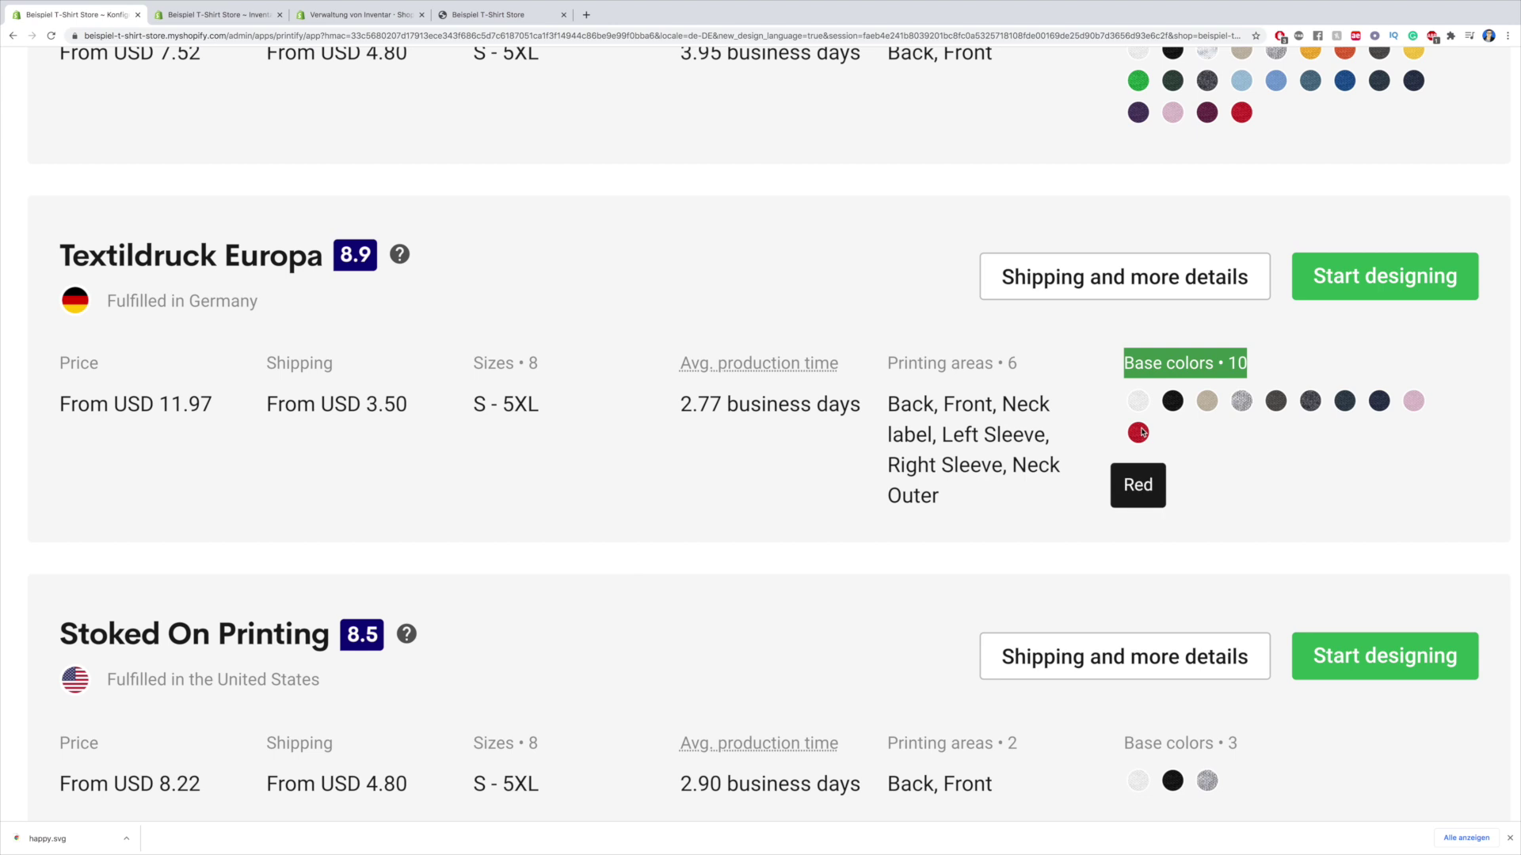
scroll(1267, 390, "up", 3)
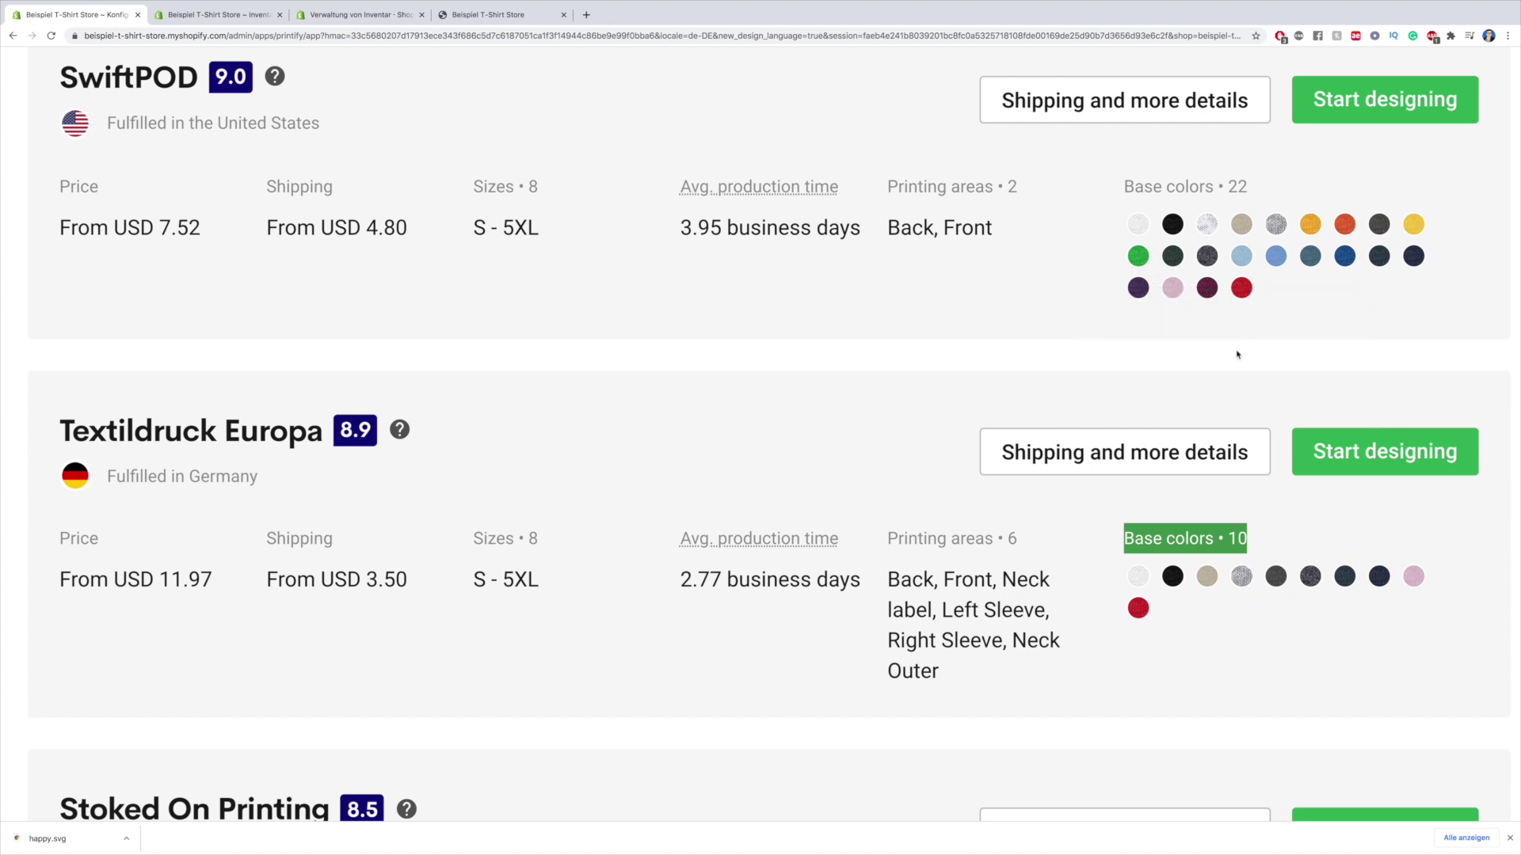
scroll(1321, 366, "down", 4)
left_click(1259, 281)
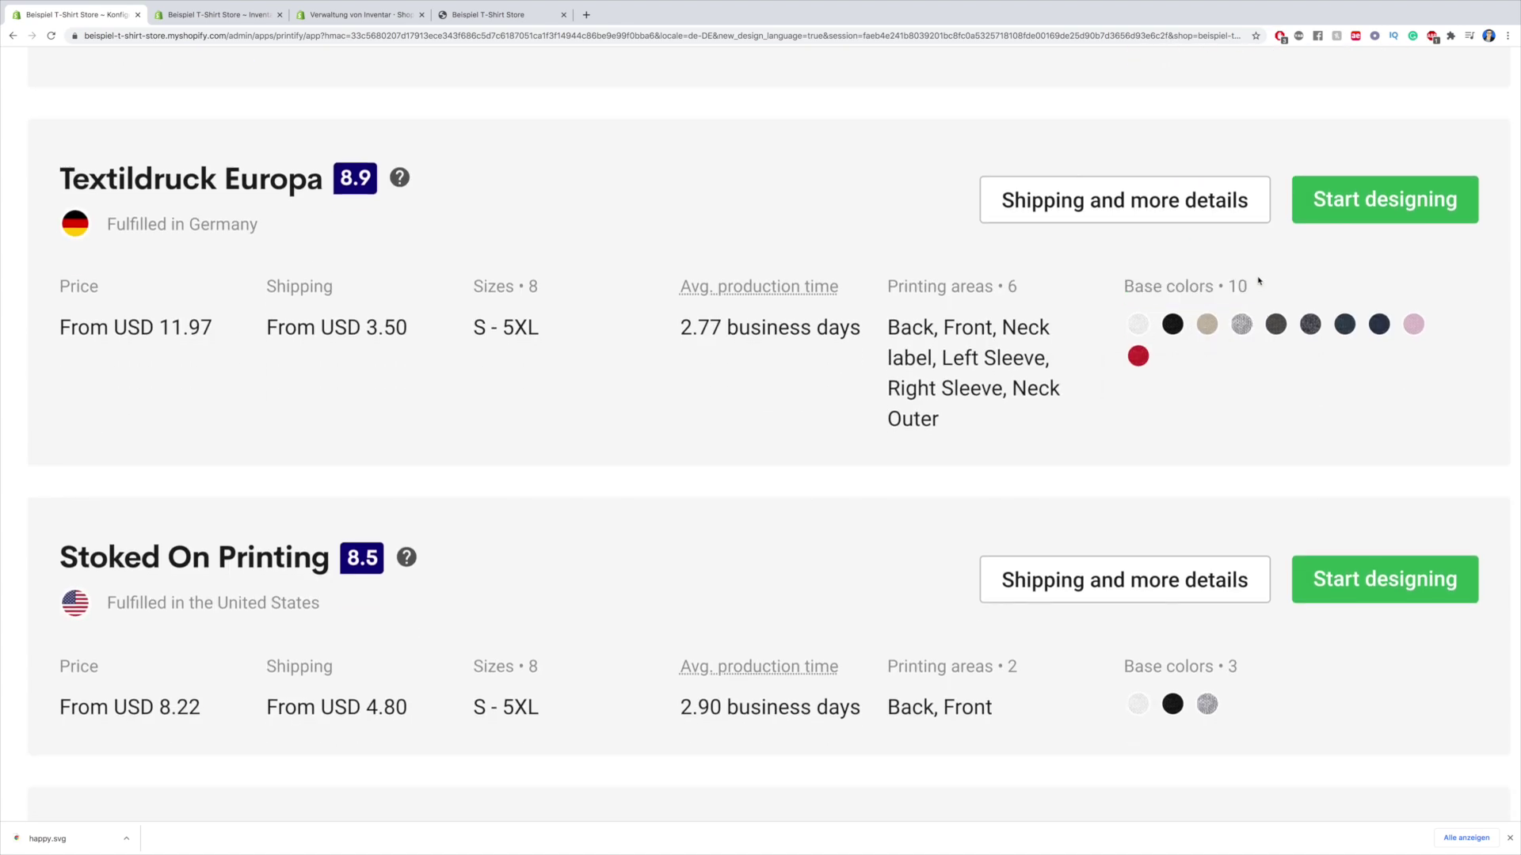
left_click_drag(1229, 282, 1268, 287)
mouse_move(401, 179)
scroll(478, 289, "down", 10)
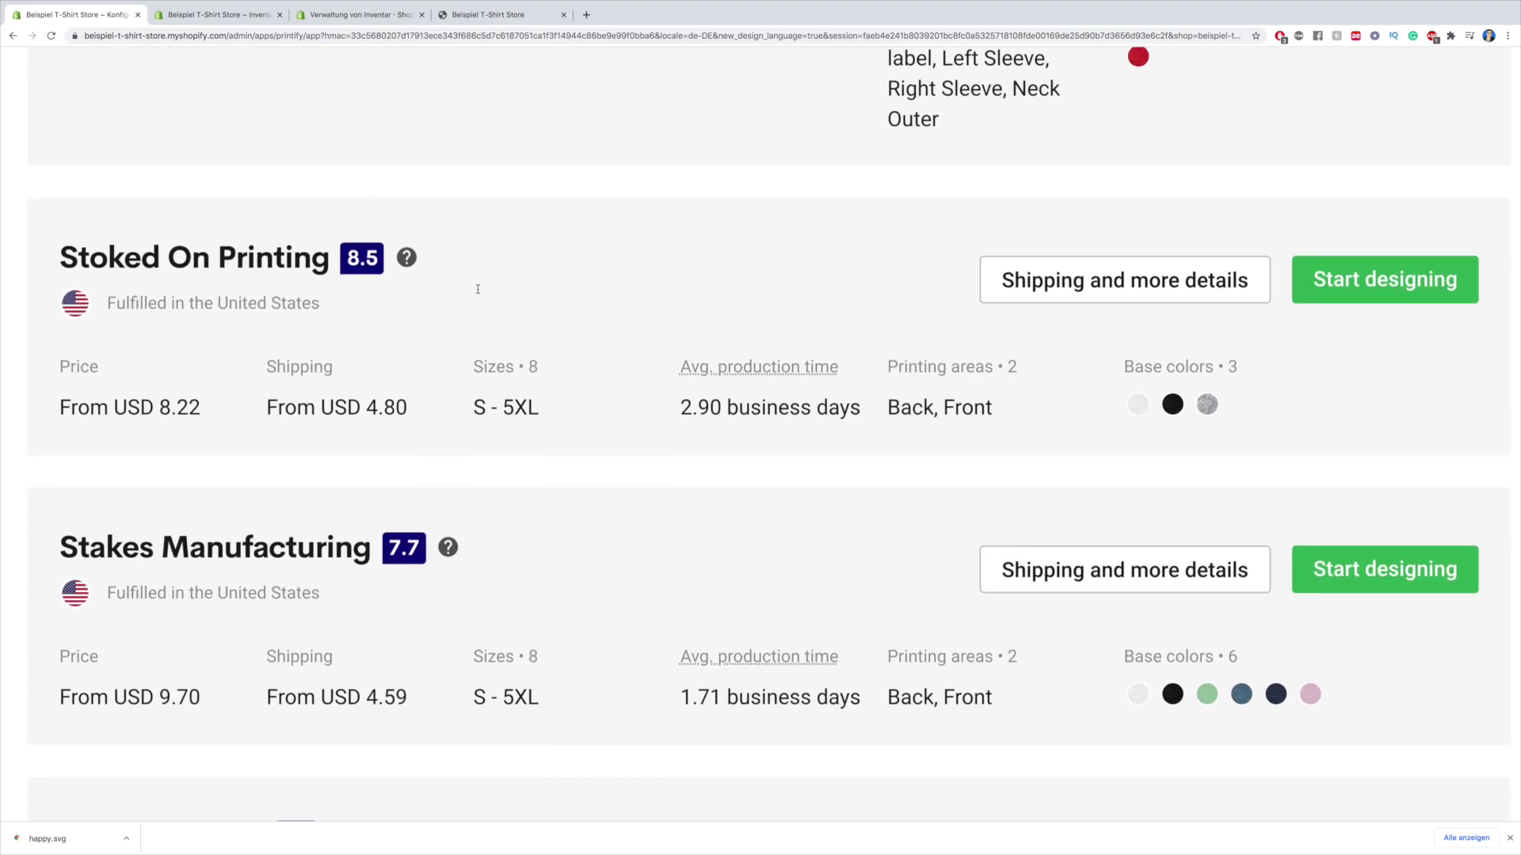
Open the shipping and further details for Textildruck Europa and look over its sizes, colors and shipping rates
scroll(322, 299, "up", 13)
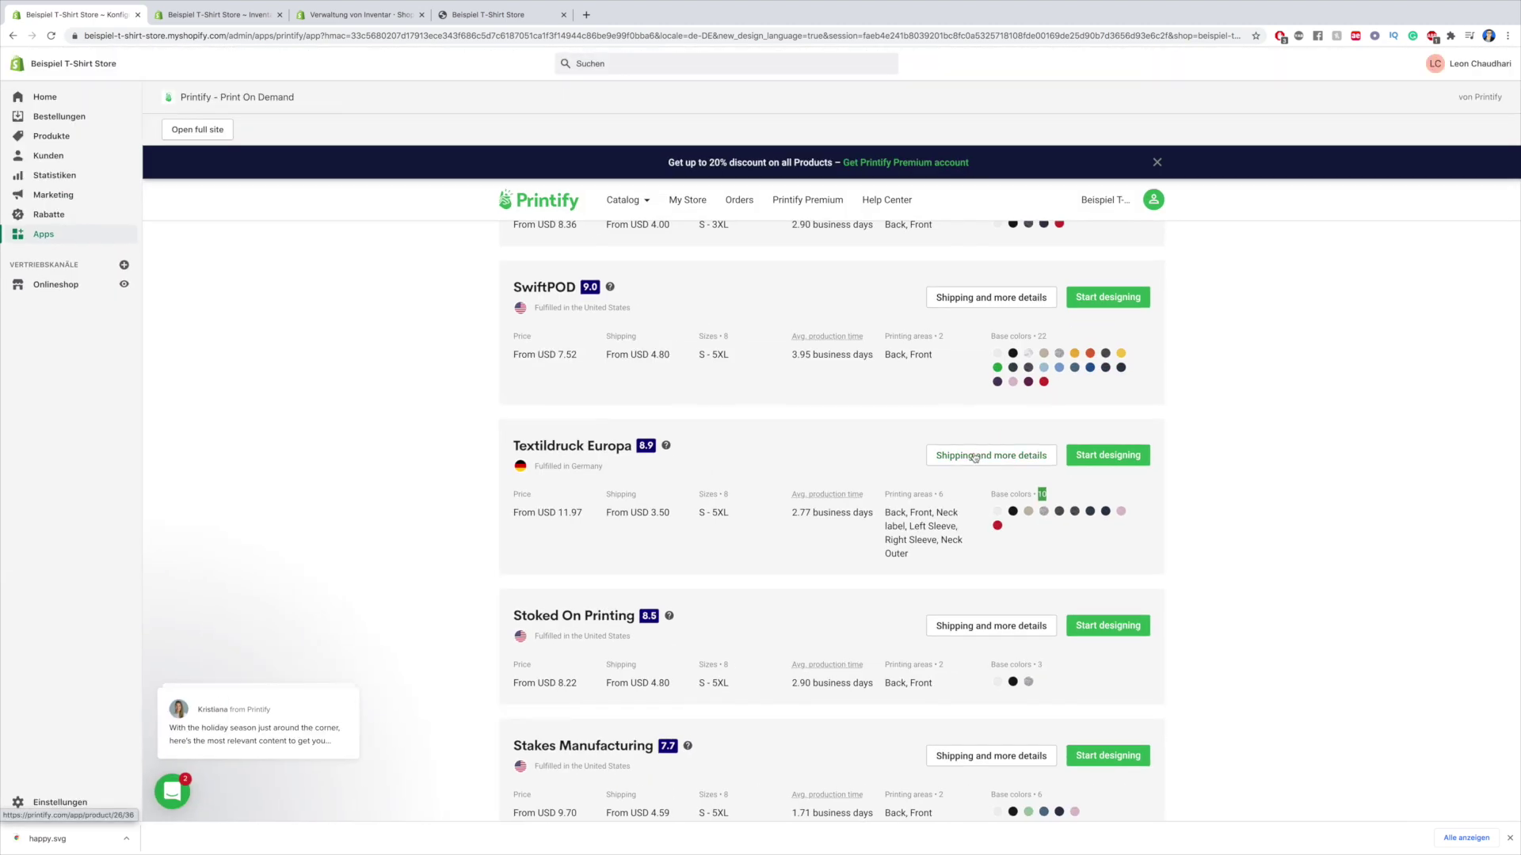
left_click(1058, 379)
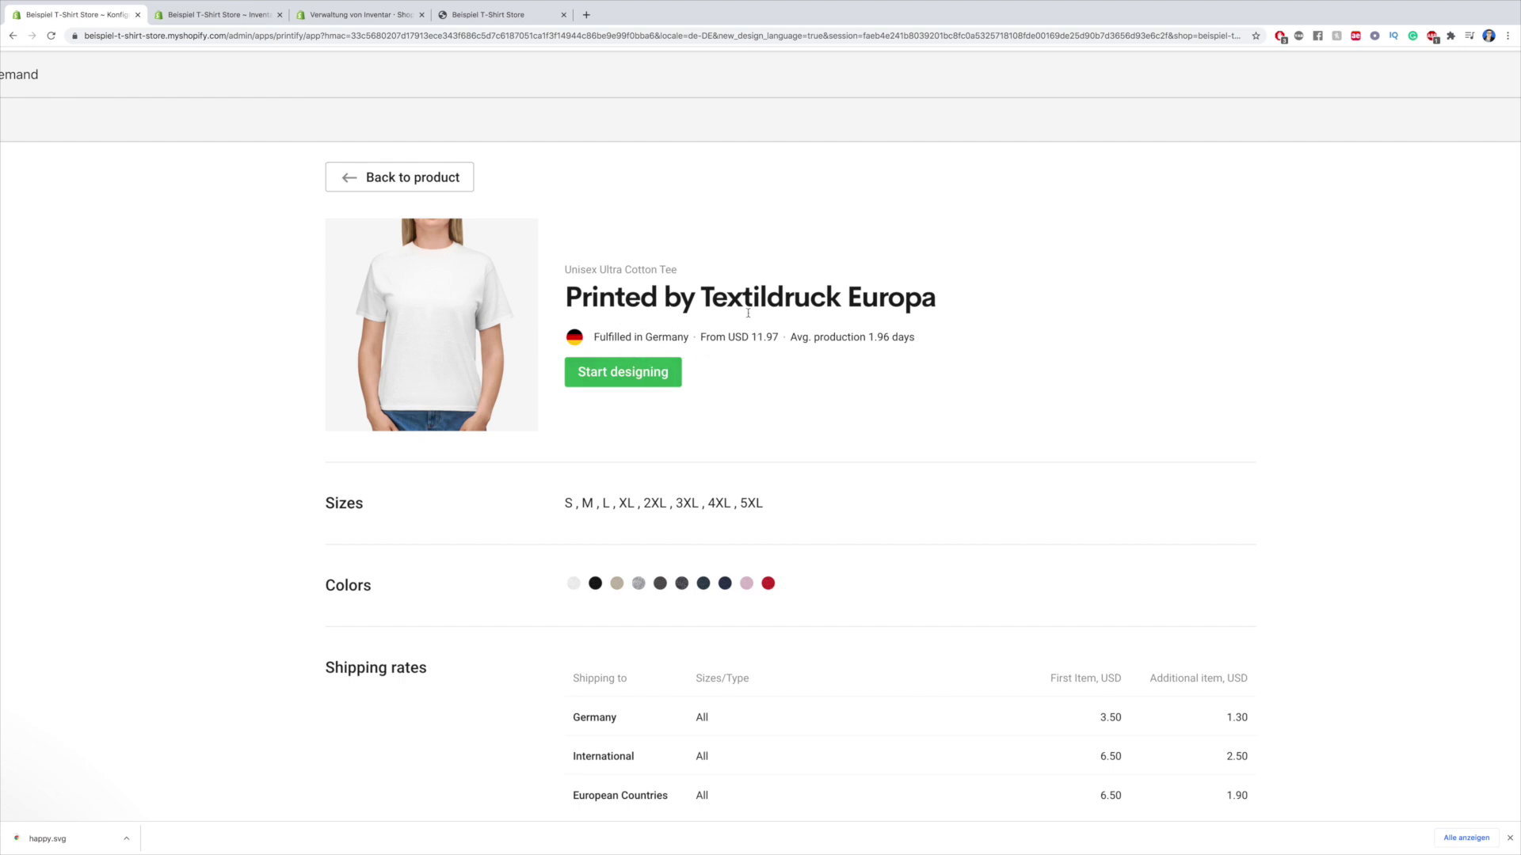
scroll(831, 262, "down", 3)
scroll(832, 261, "up", 1)
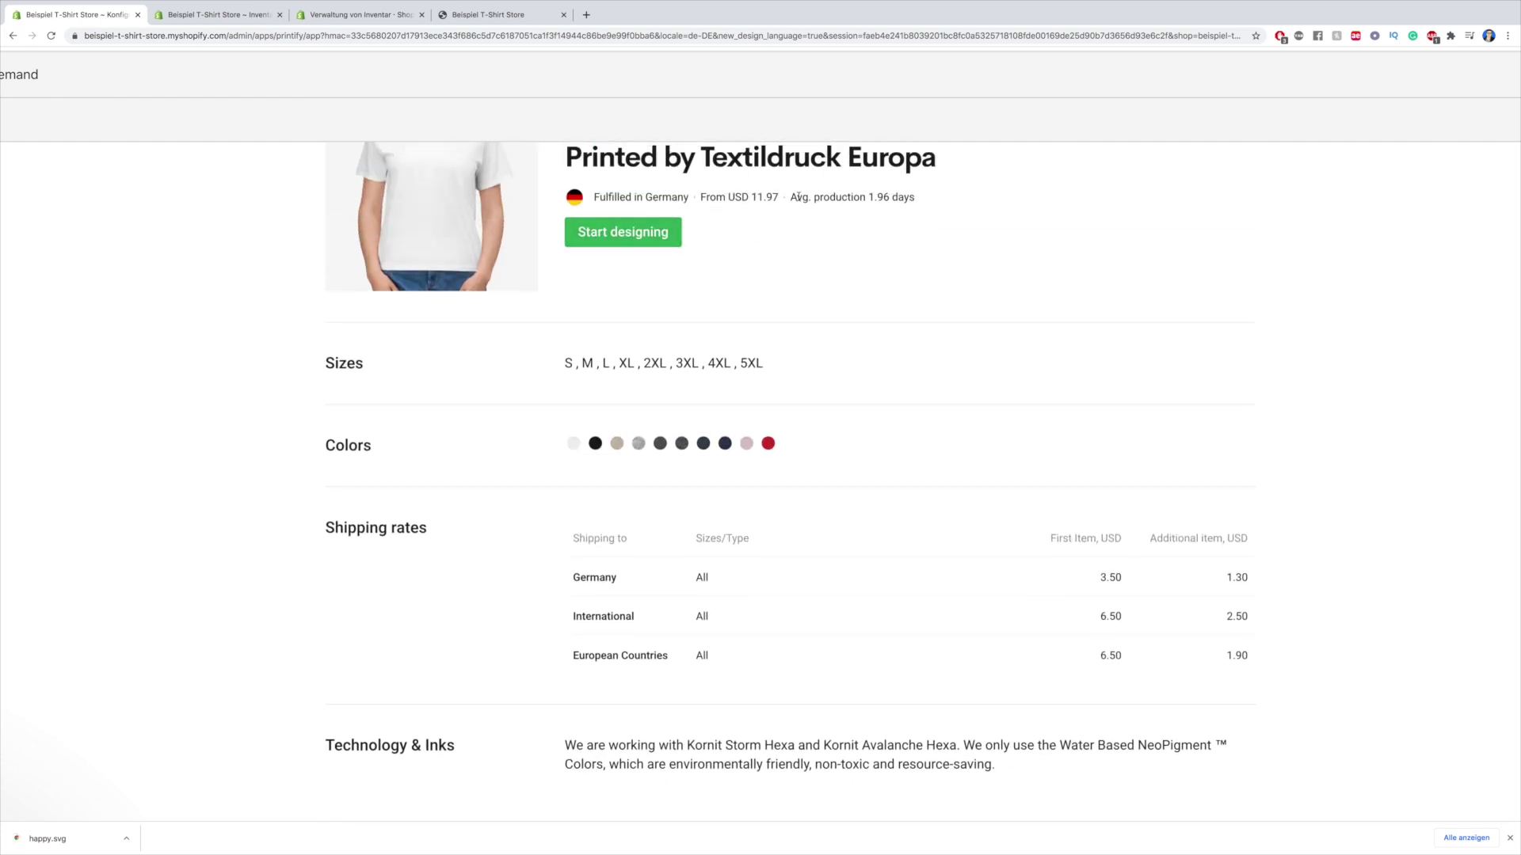
scroll(710, 377, "down", 3)
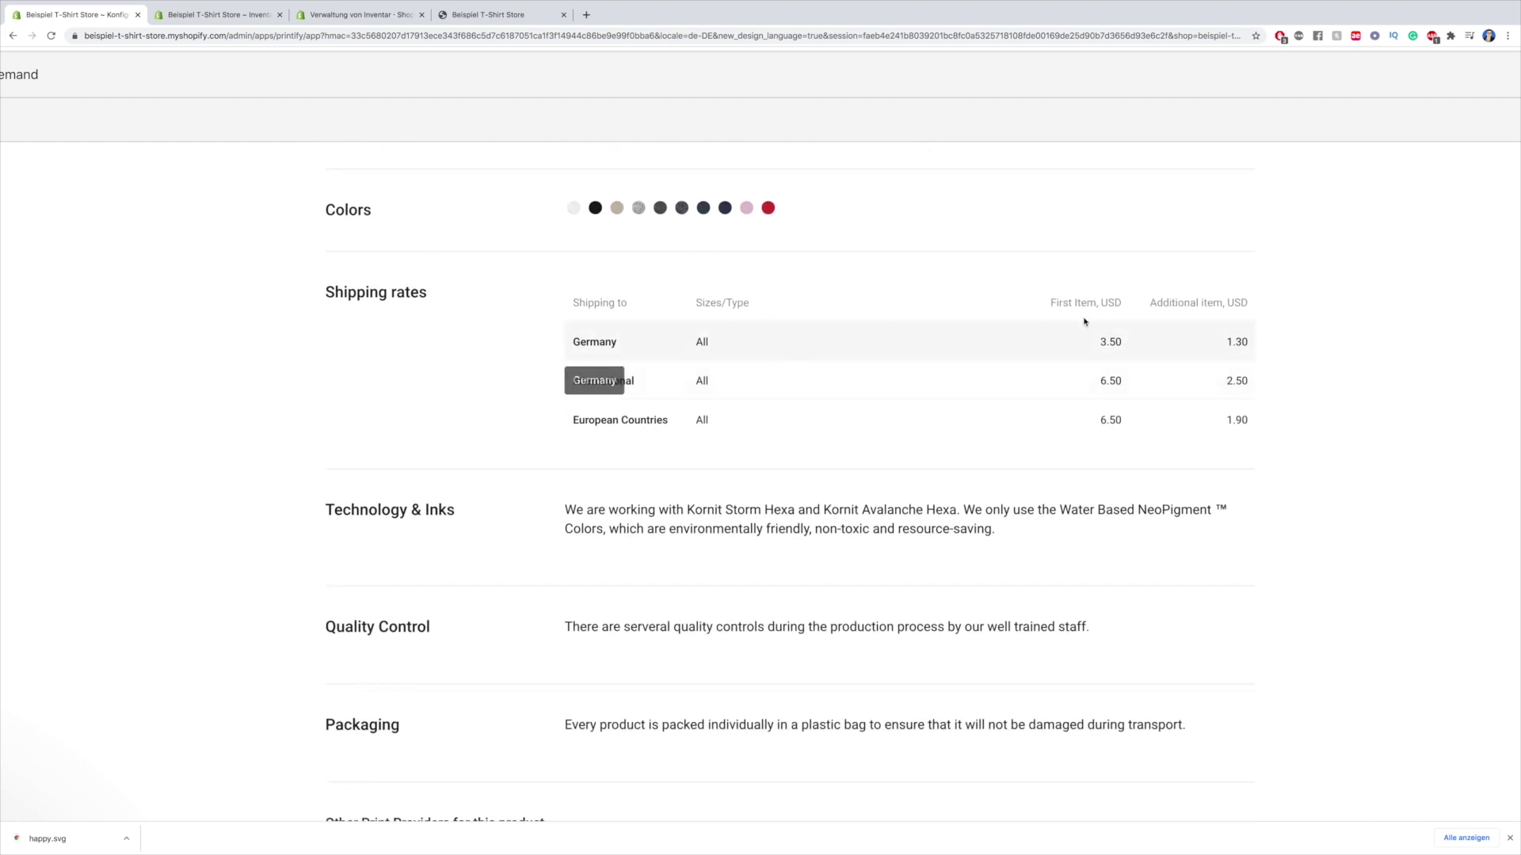
scroll(1161, 290, "up", 5)
scroll(599, 417, "down", 2)
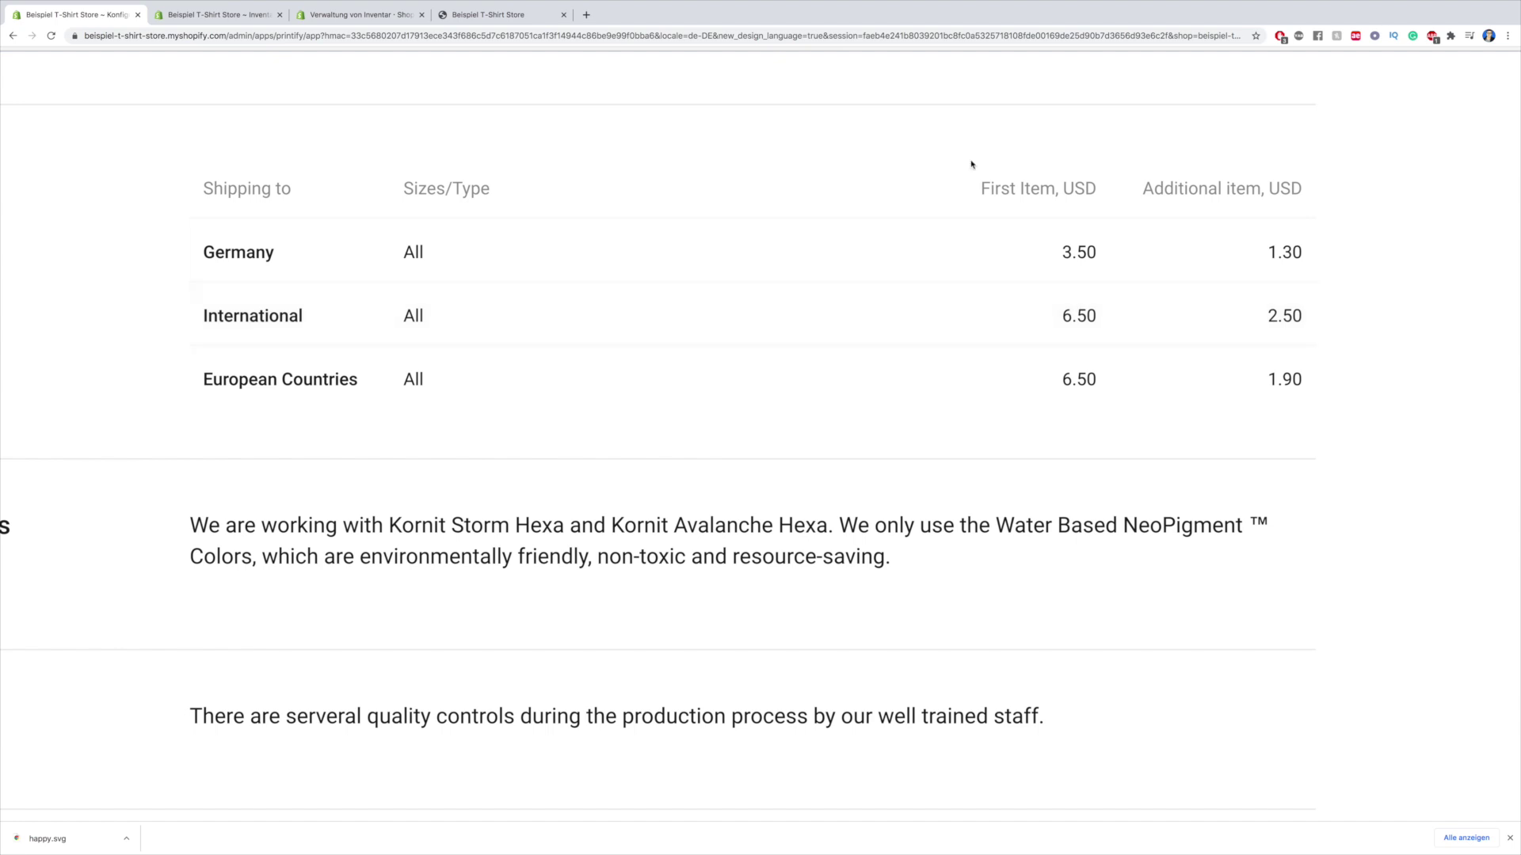
Compare Textildruck Europa's first-item and additional-item shipping rates for European countries
left_click_drag(983, 189, 1261, 191)
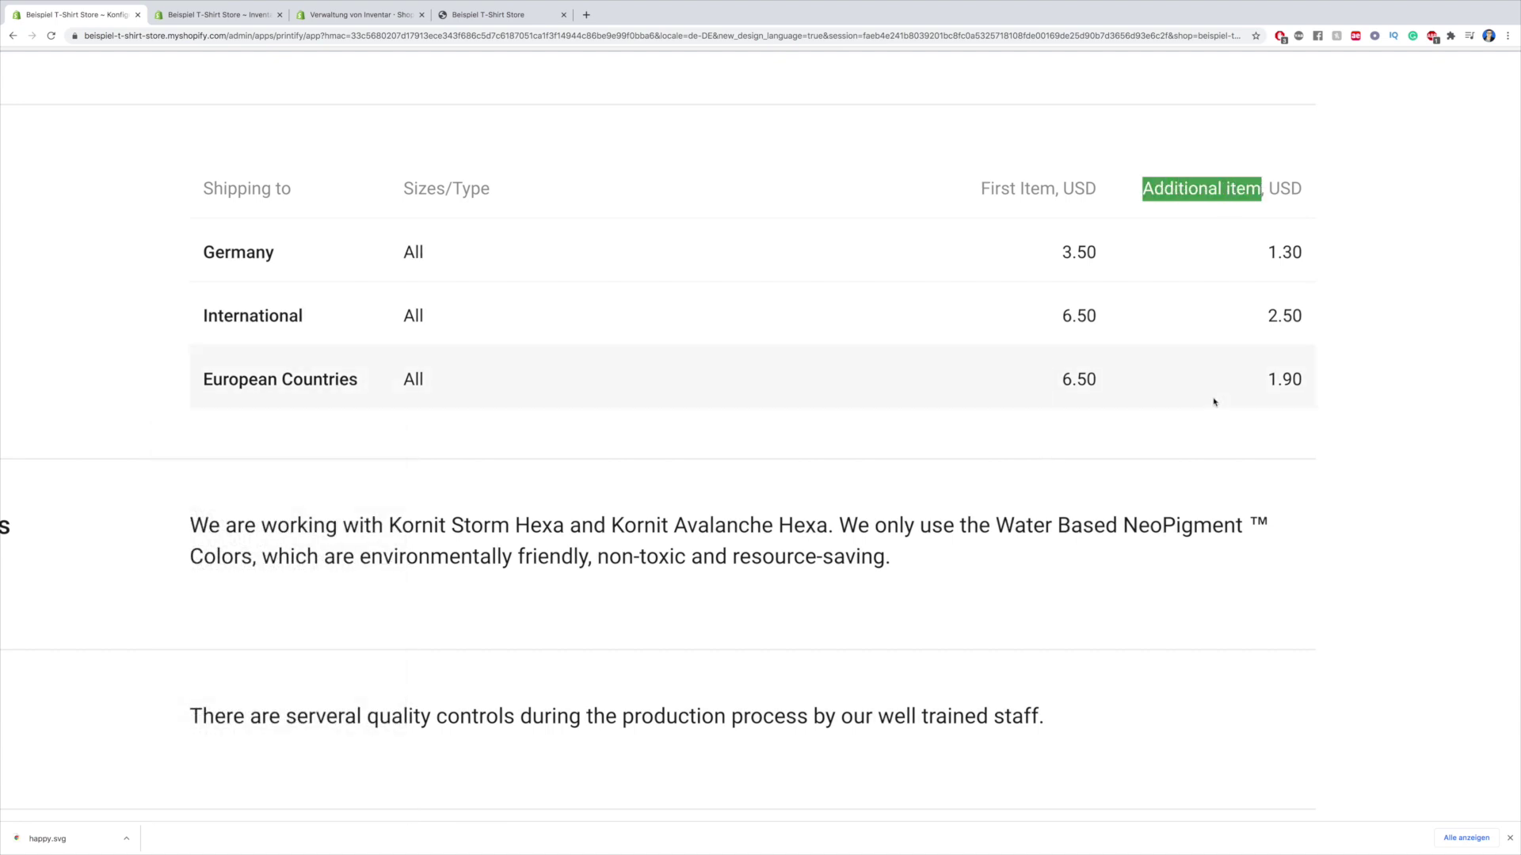
left_click_drag(1064, 381, 1130, 383)
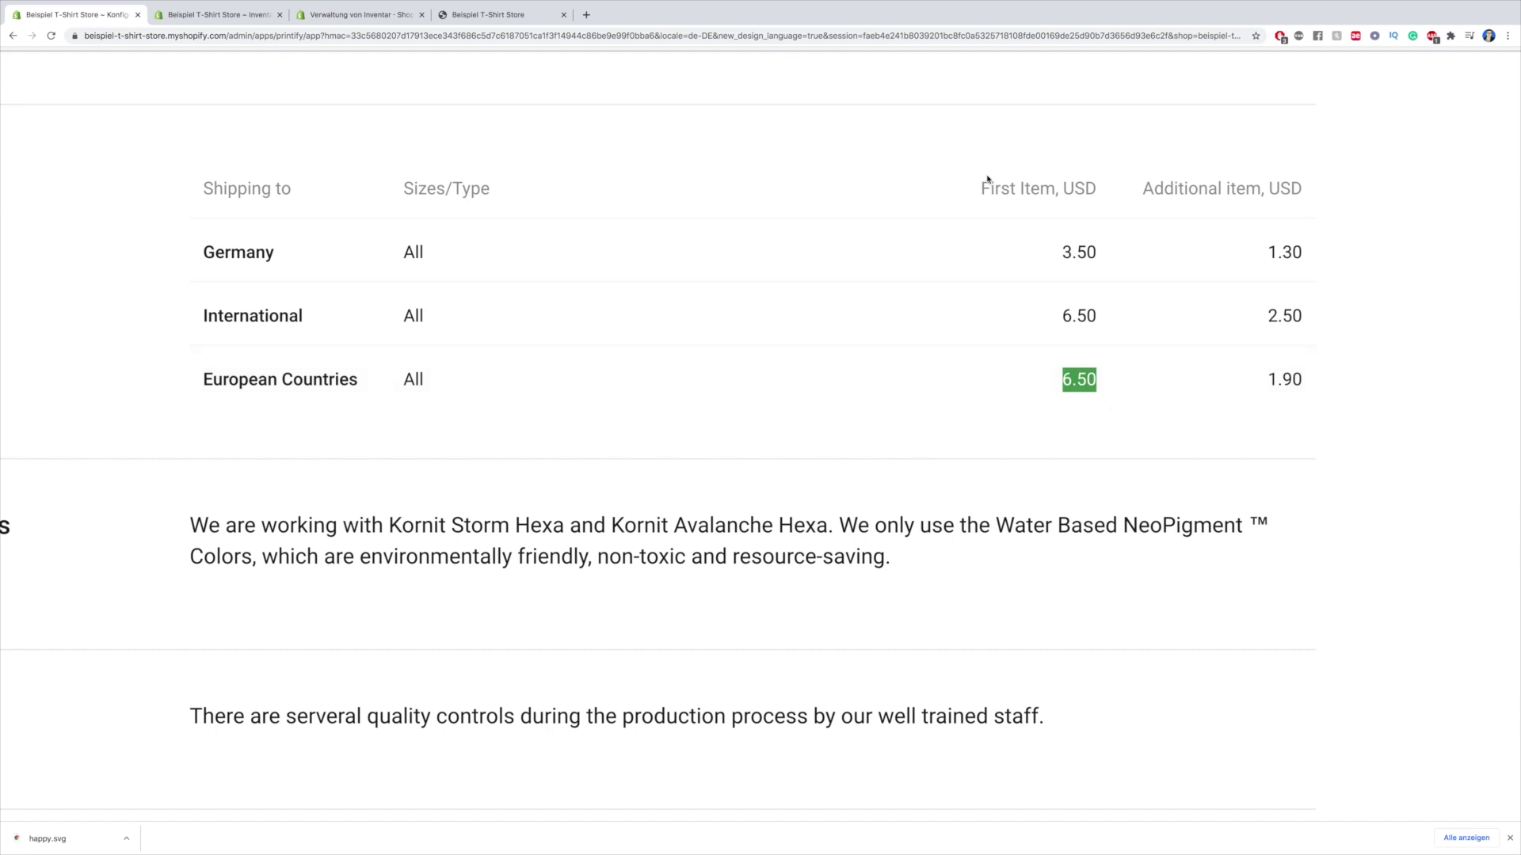
left_click_drag(983, 182, 1303, 192)
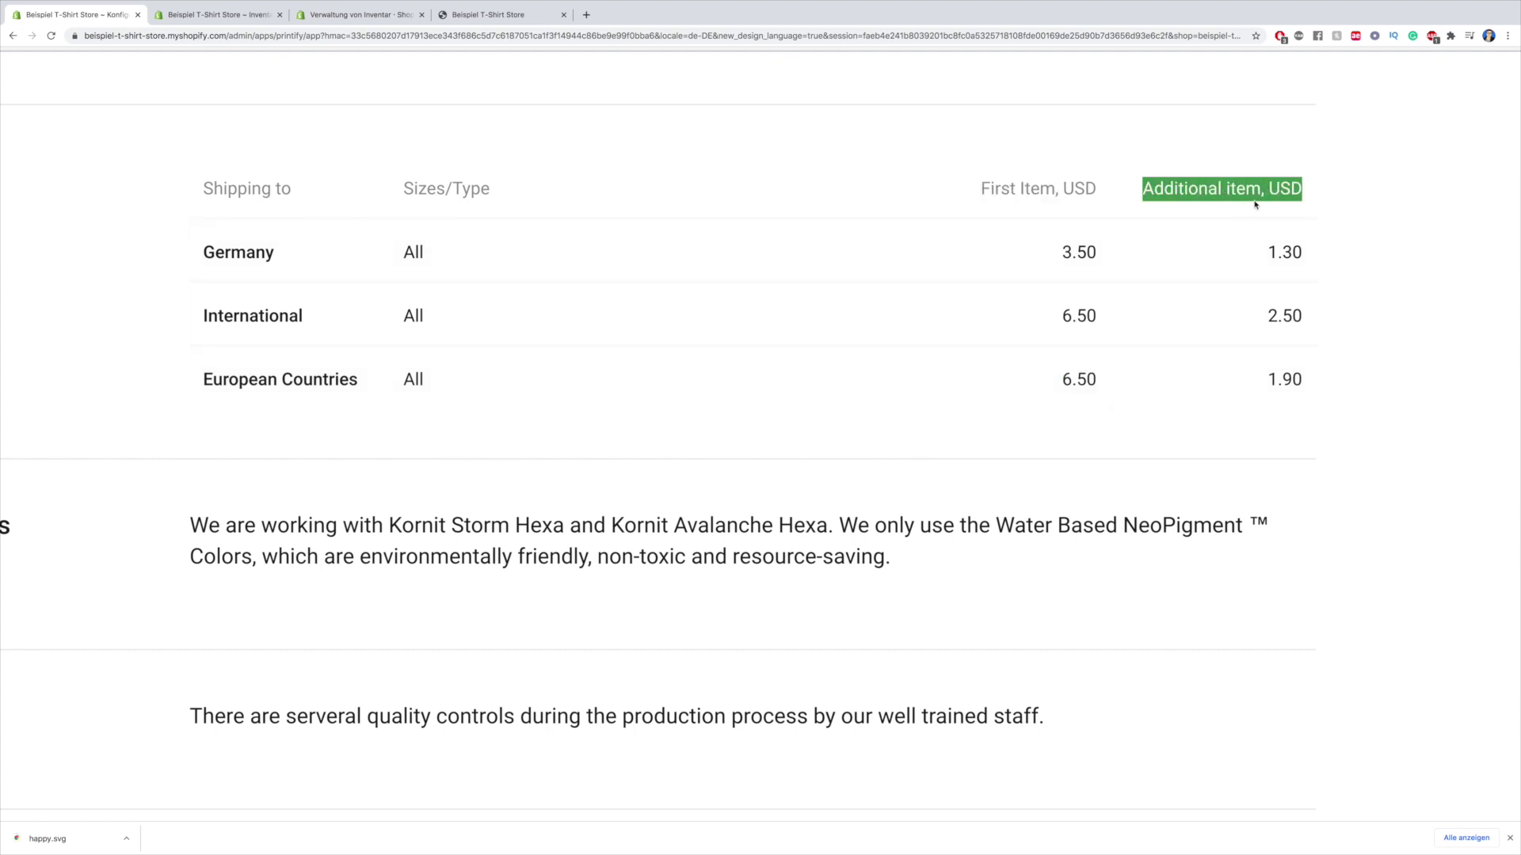
left_click_drag(1267, 377, 1318, 378)
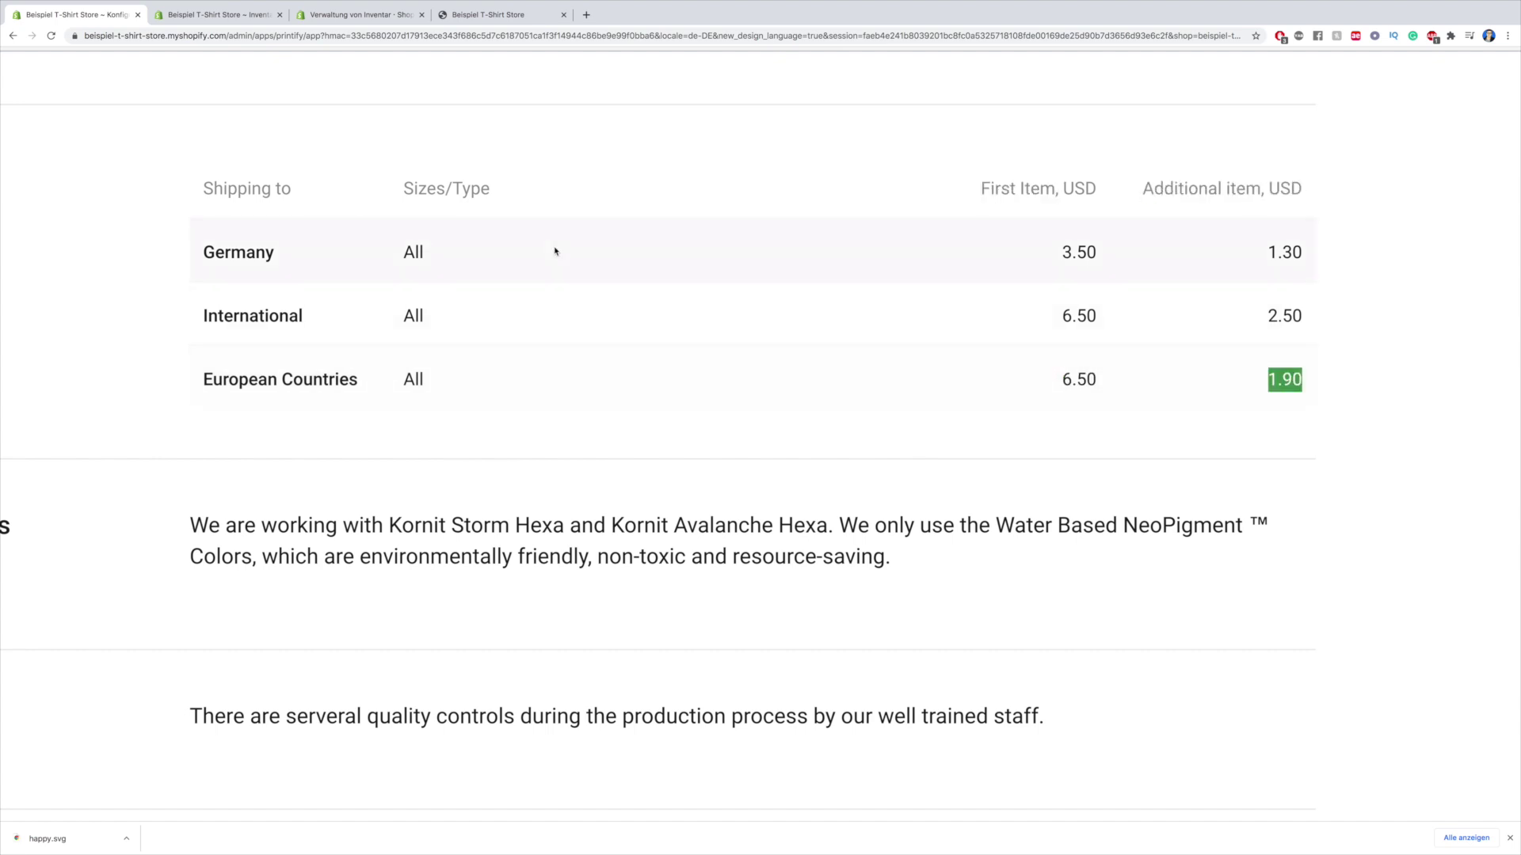
Read Textildruck Europa's Technology & Inks description, checking what it says about toxicity and environmental friendliness
scroll(555, 252, "down", 5)
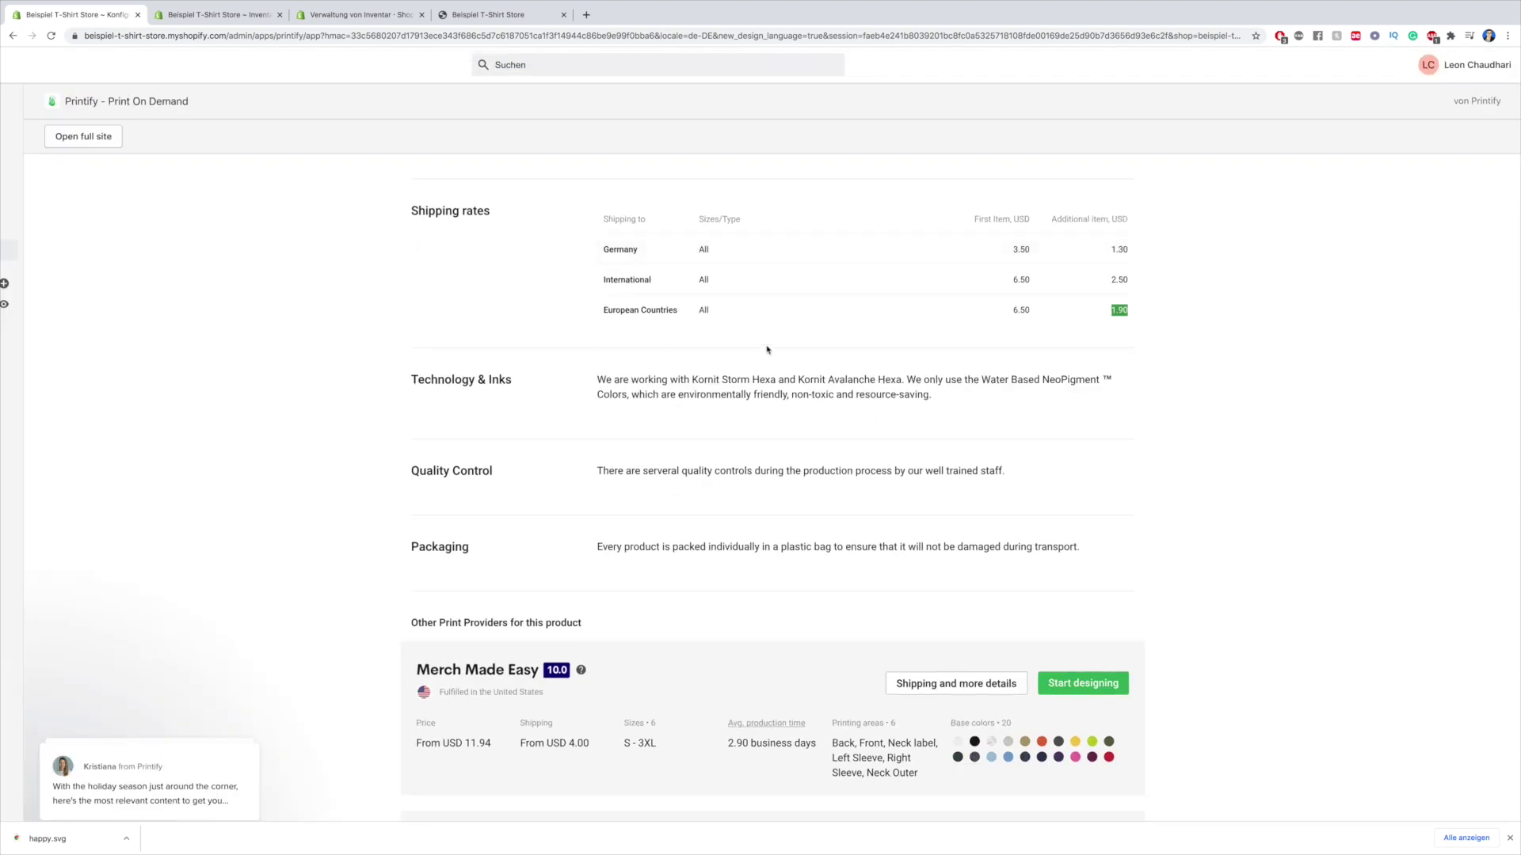
scroll(766, 349, "up", 3)
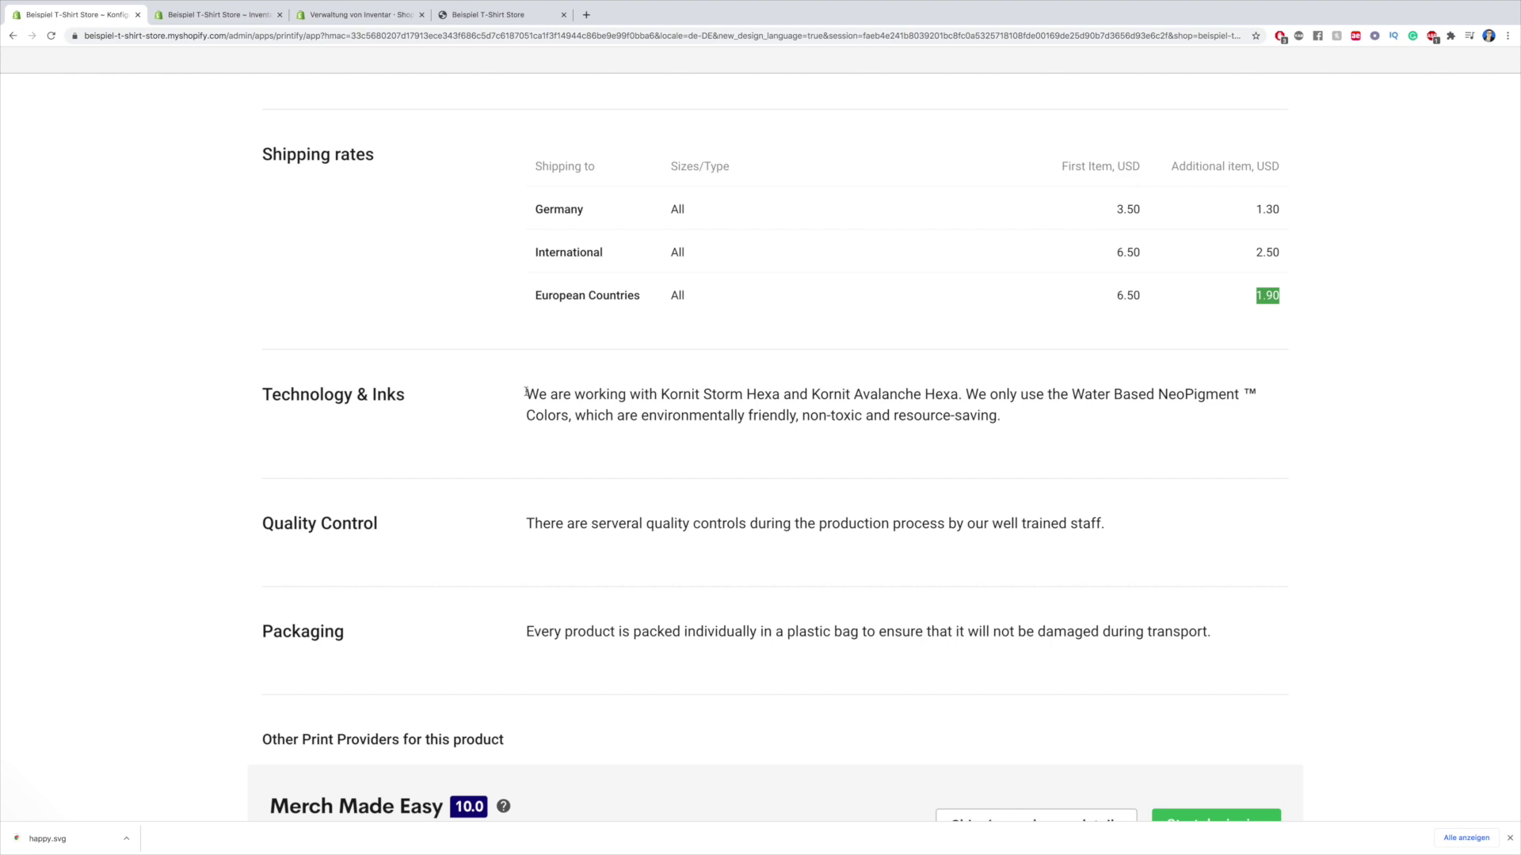
left_click_drag(523, 394, 1000, 420)
scroll(1255, 354, "up", 3)
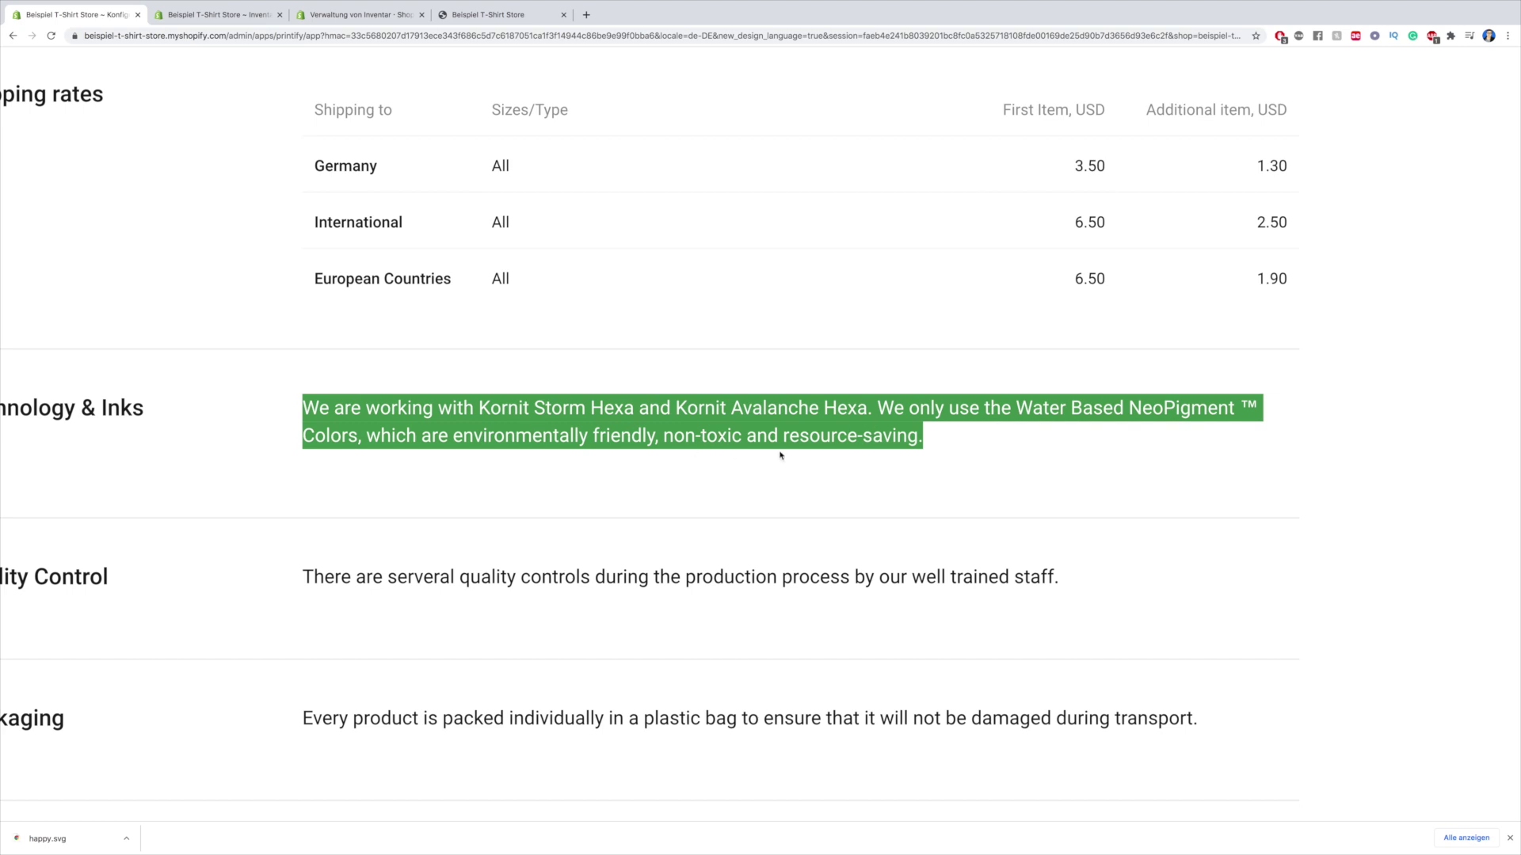
left_click(650, 438)
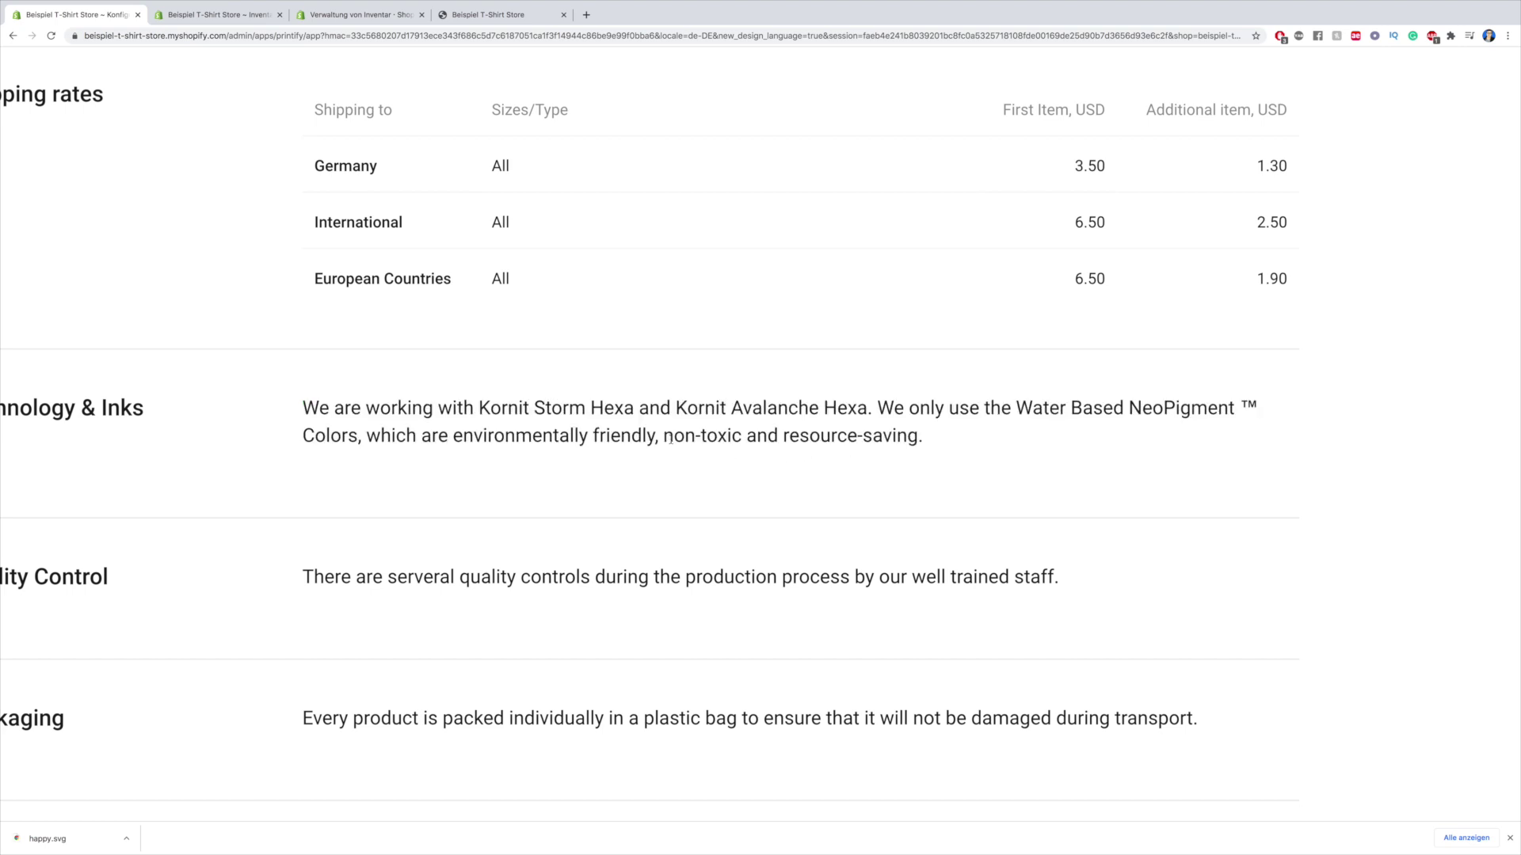
left_click_drag(670, 438, 740, 441)
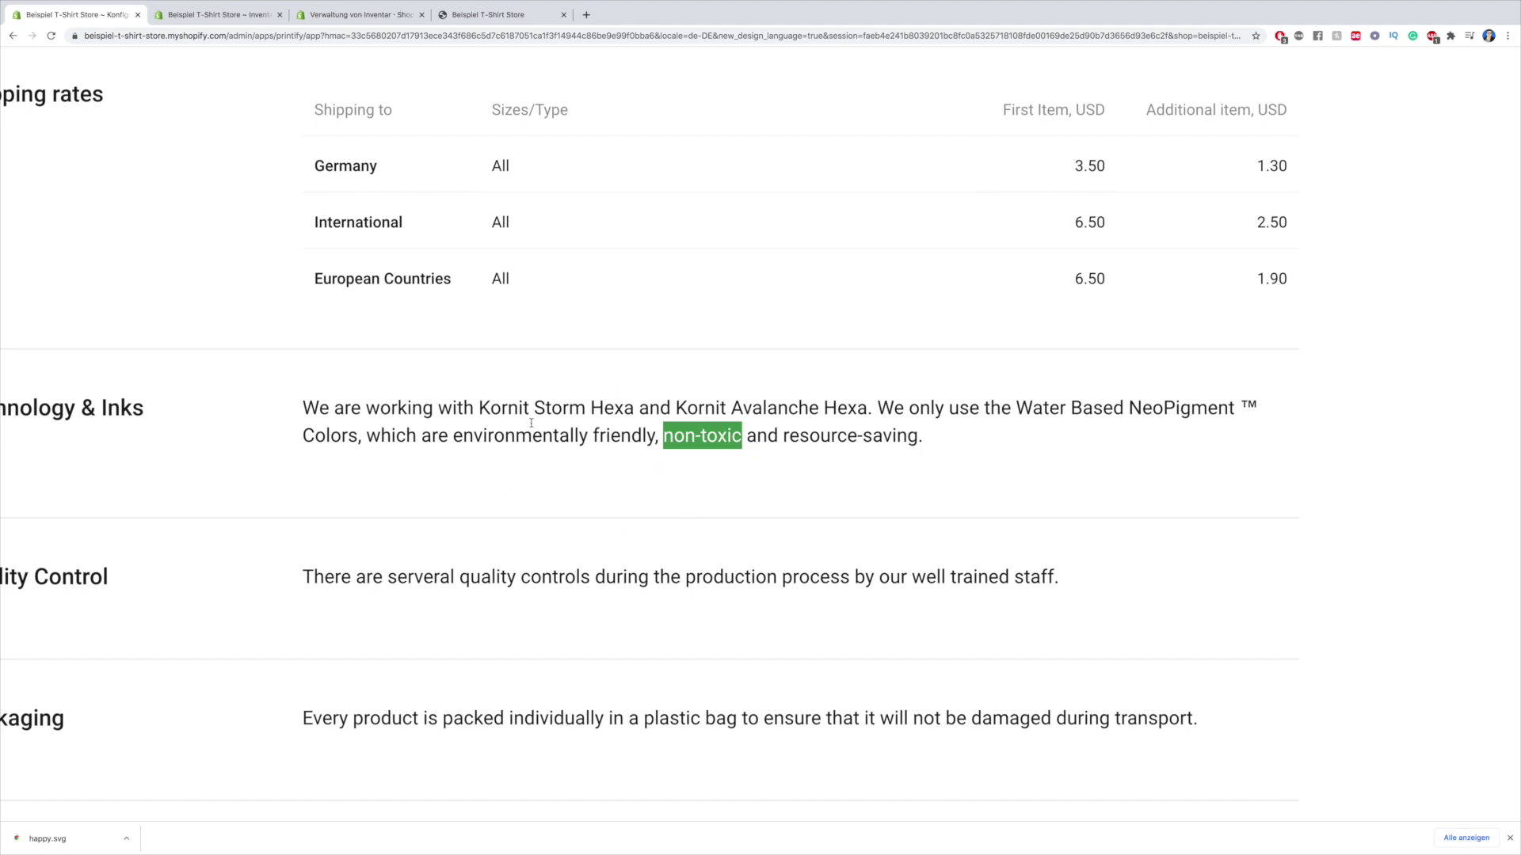
left_click_drag(453, 440, 642, 437)
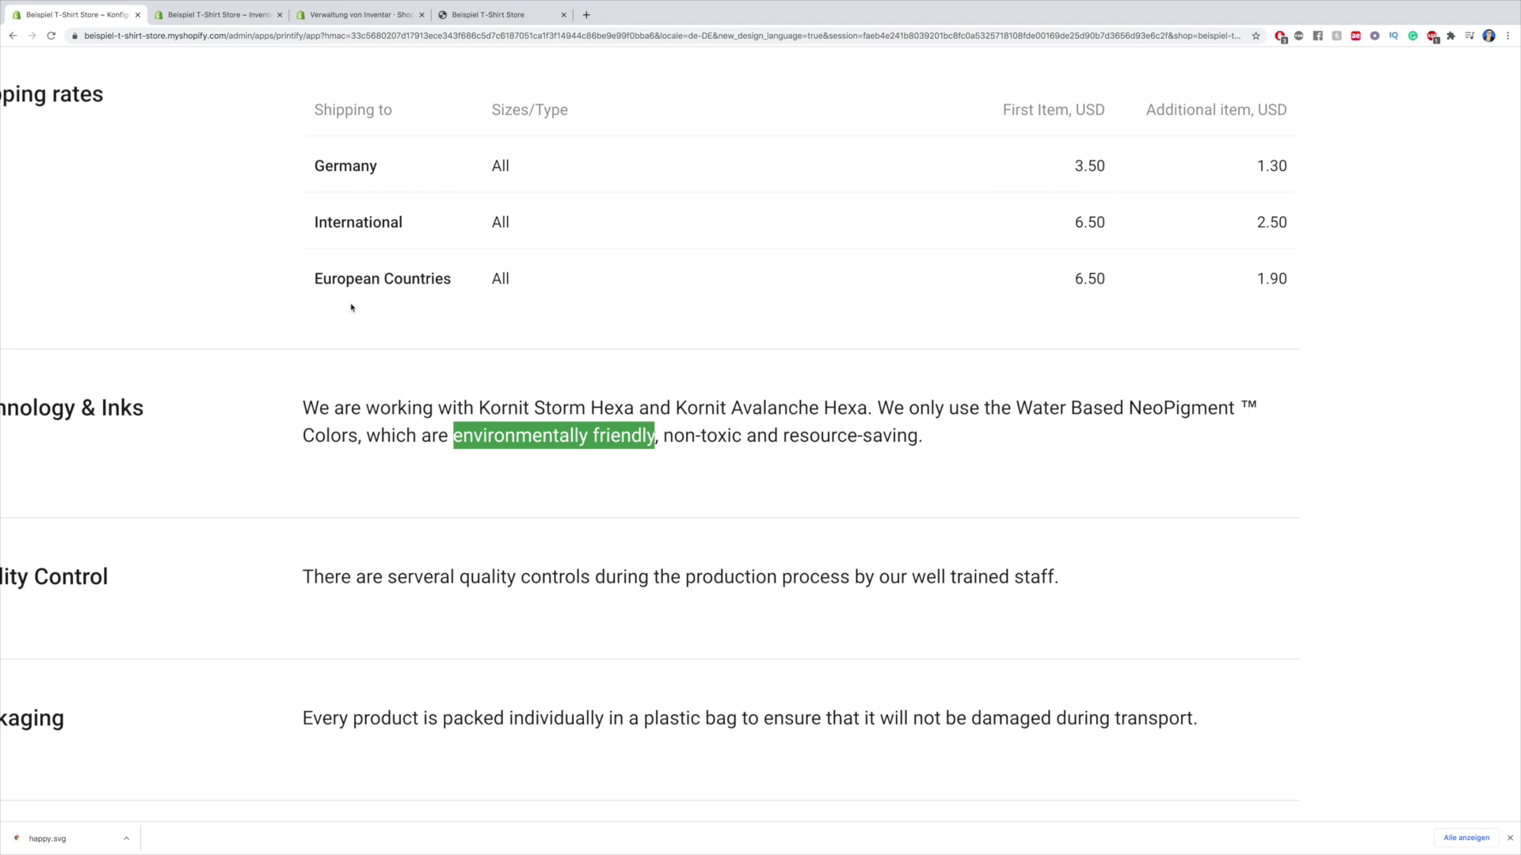
Read Textildruck Europa's Quality Control and Packaging descriptions
key("super+minus")
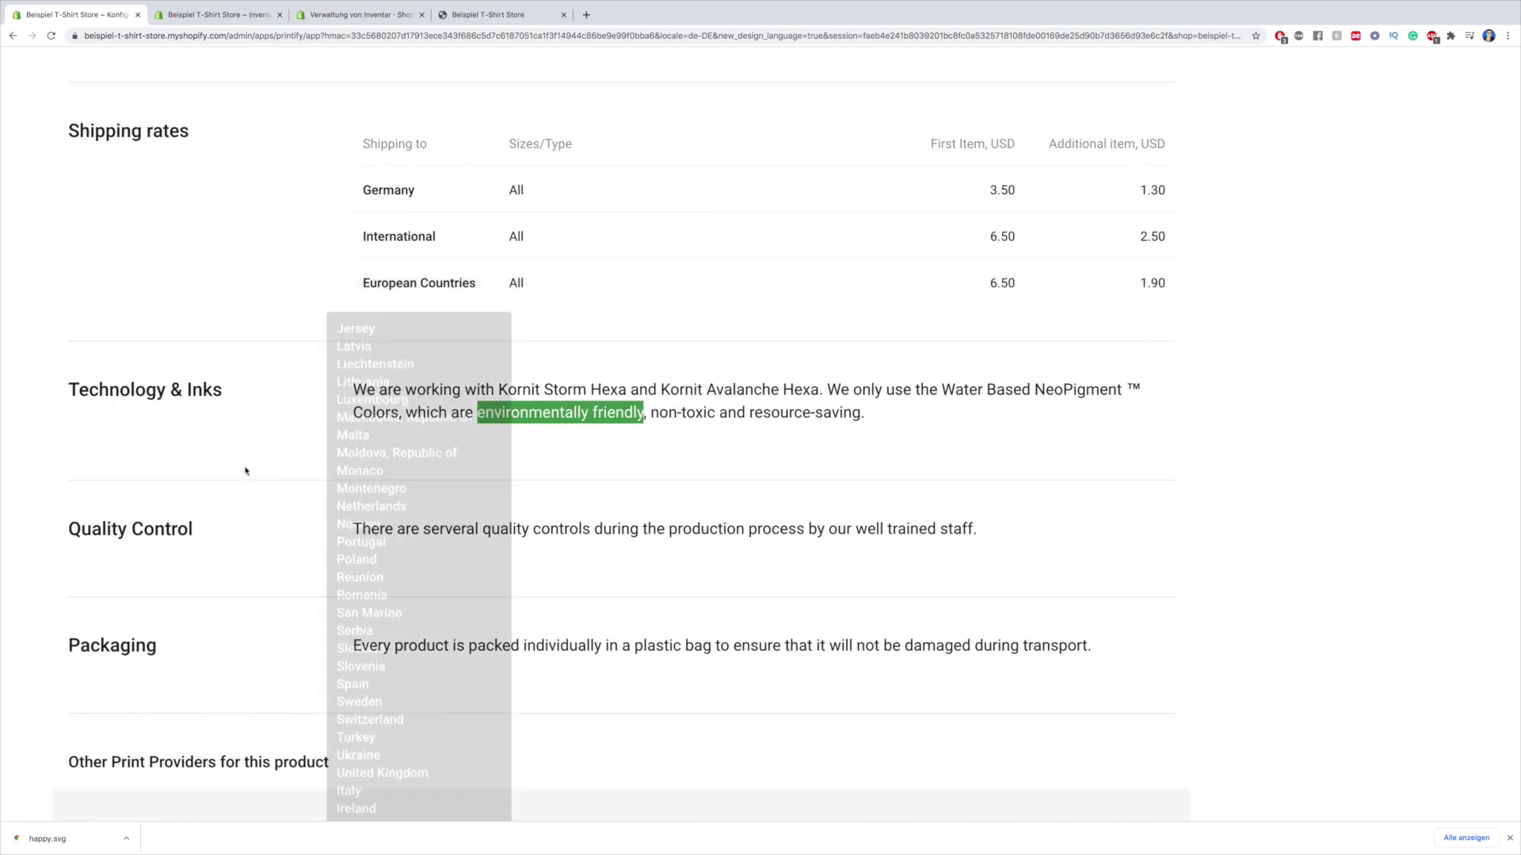
scroll(201, 460, "down", 2)
left_click_drag(338, 442, 1093, 438)
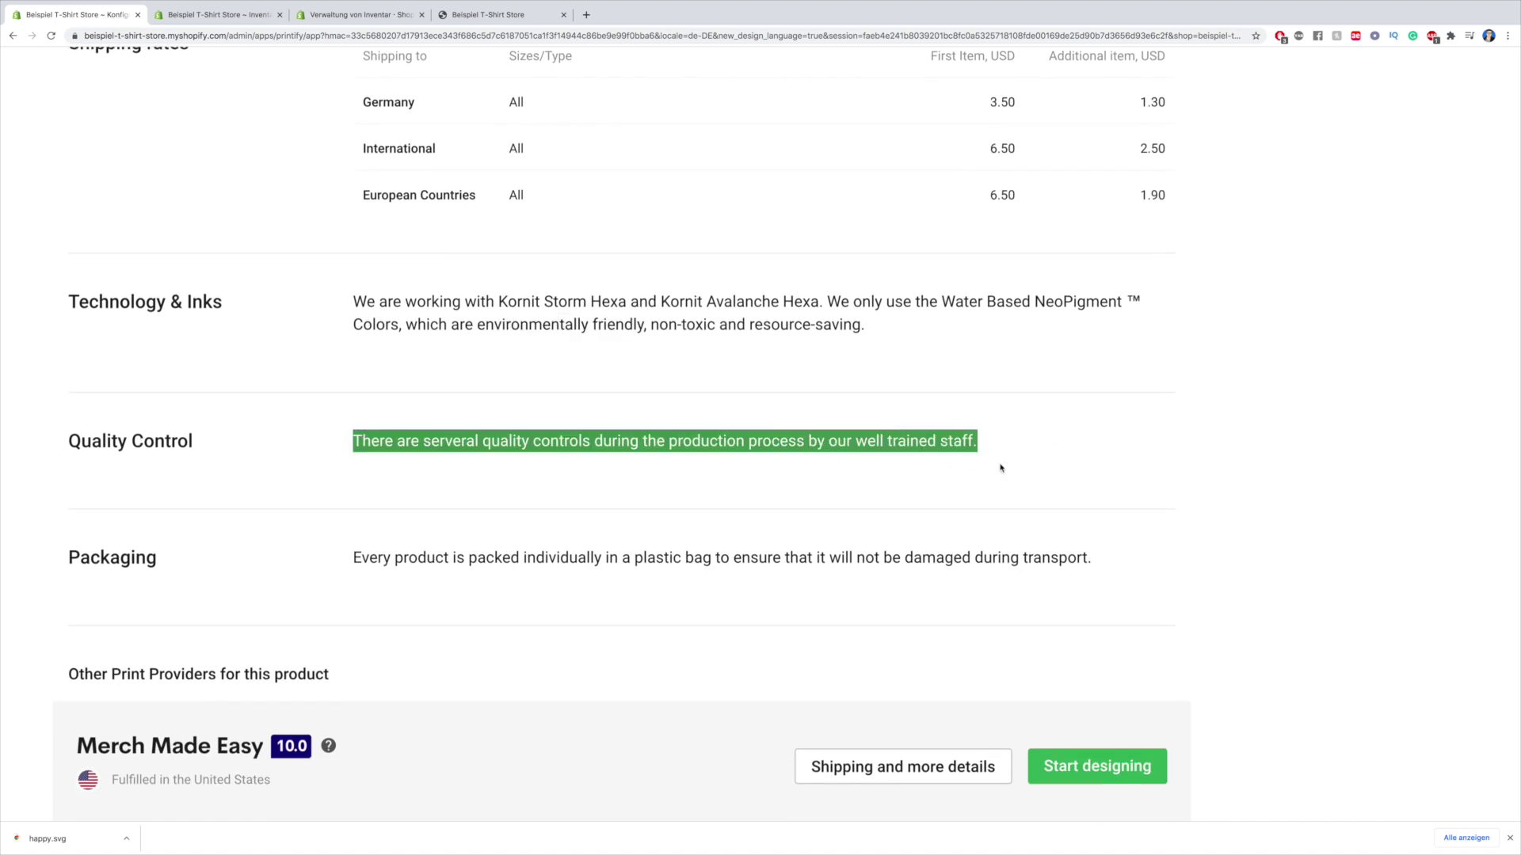
left_click(686, 432)
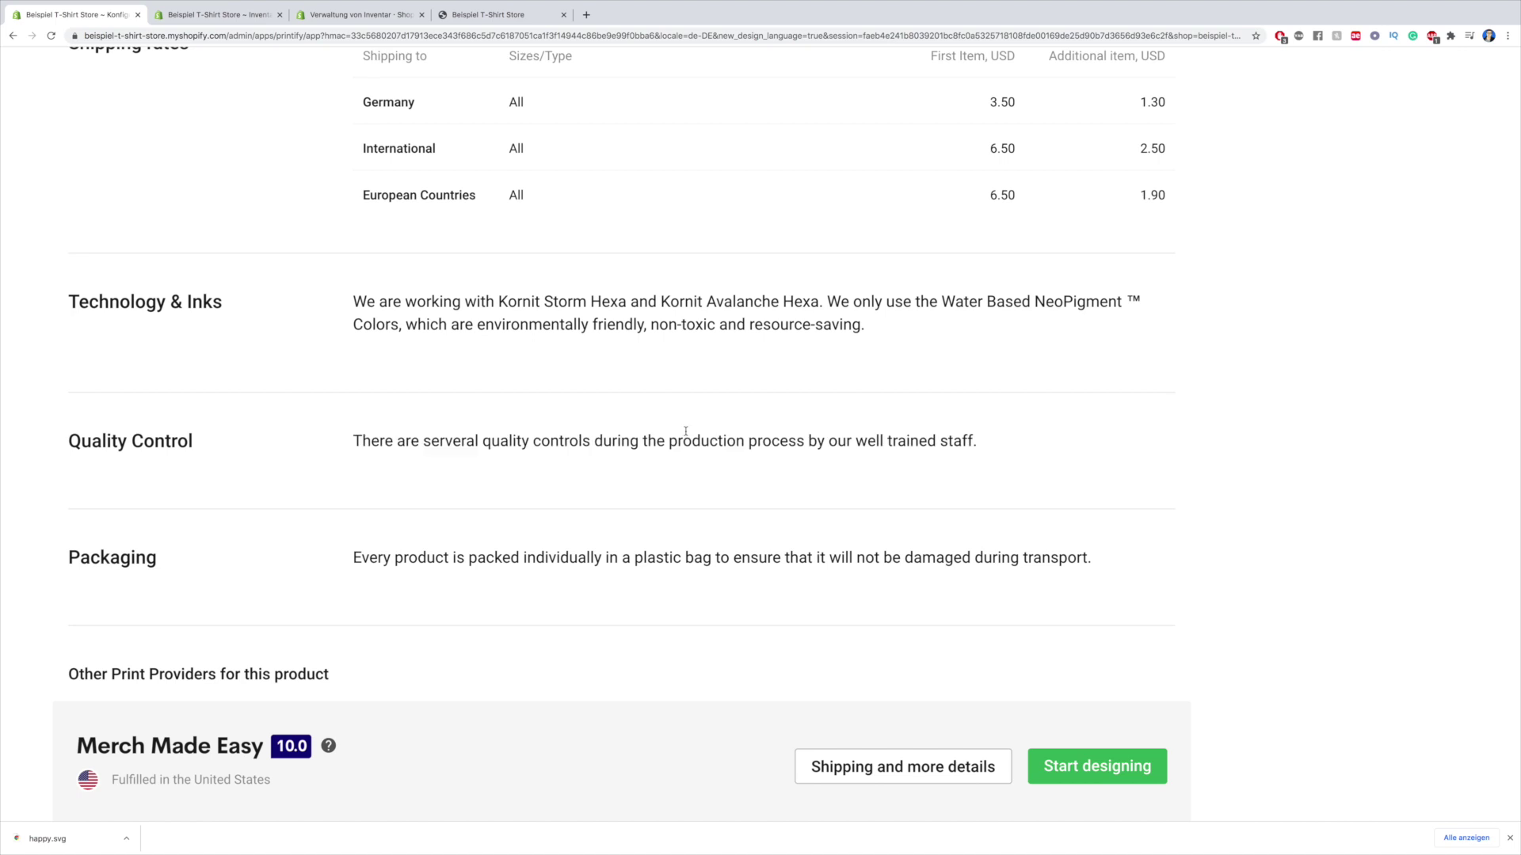
scroll(802, 476, "down", 2)
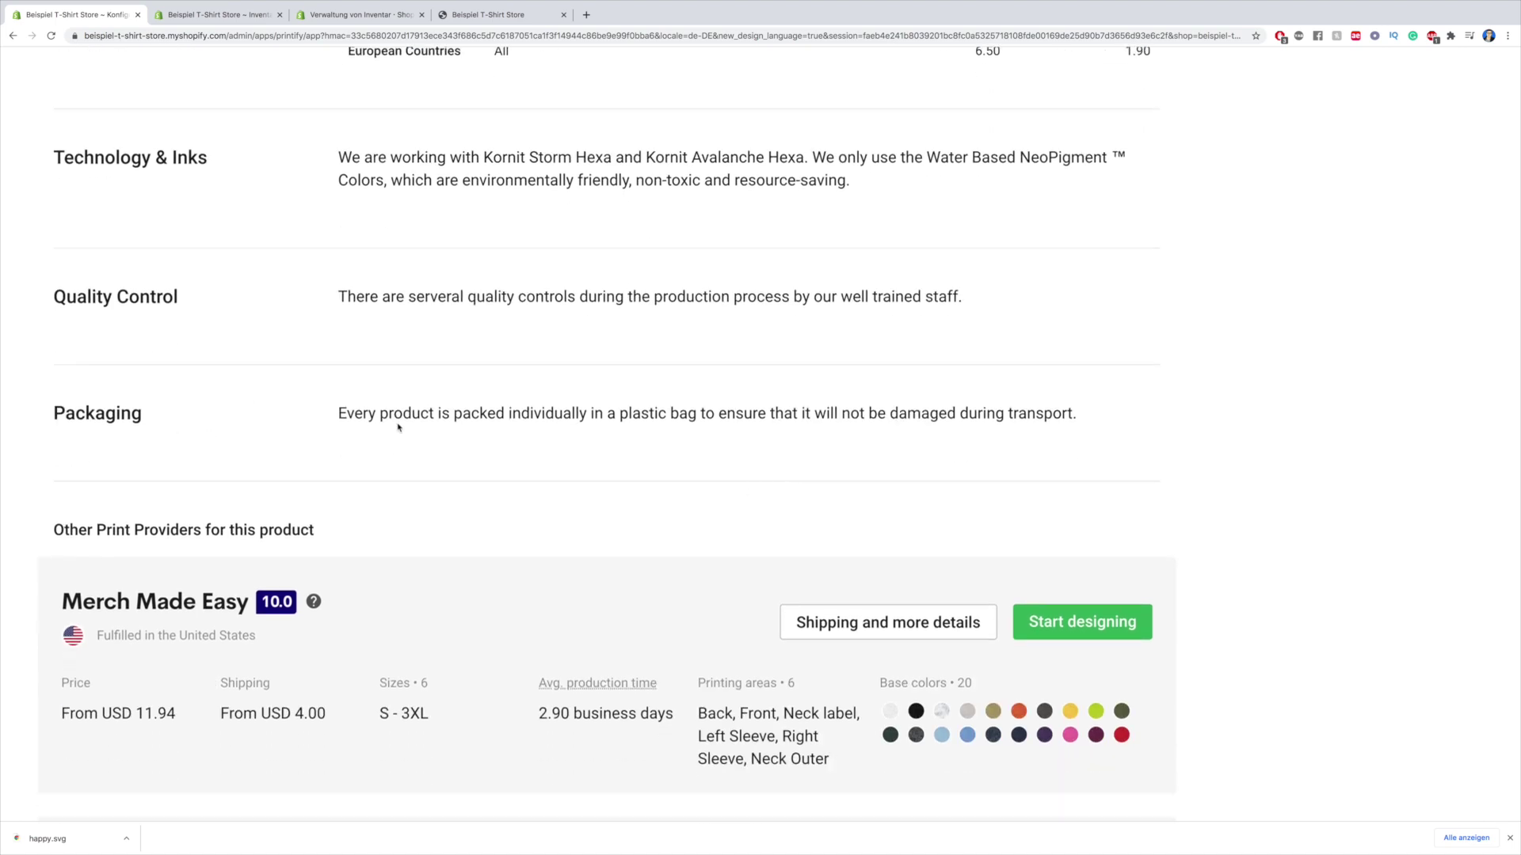
left_click_drag(333, 415, 1054, 418)
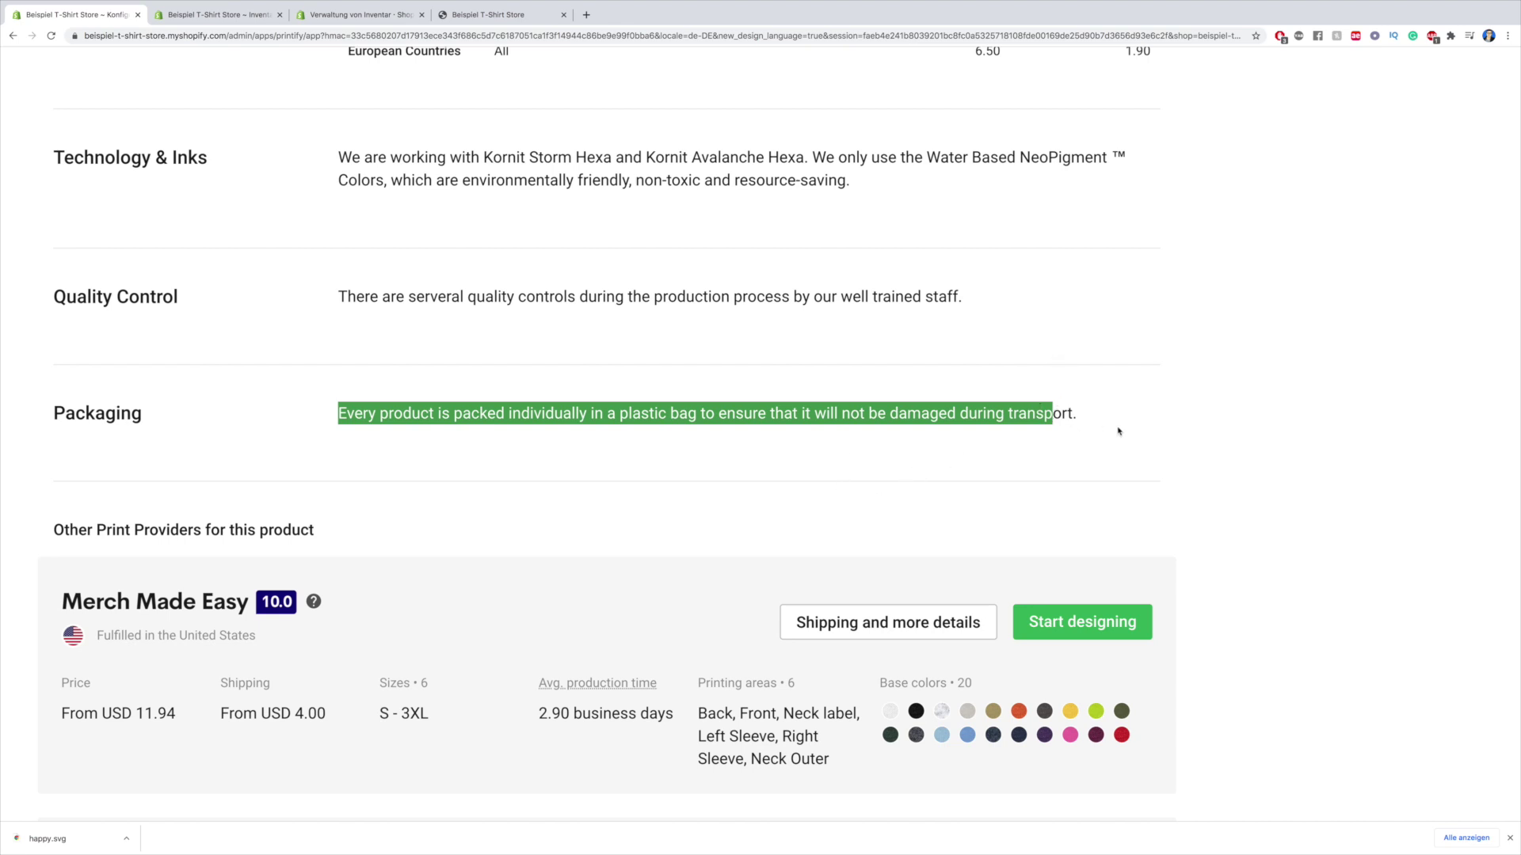
left_click(685, 412)
left_click_drag(617, 416, 699, 416)
left_click(597, 408)
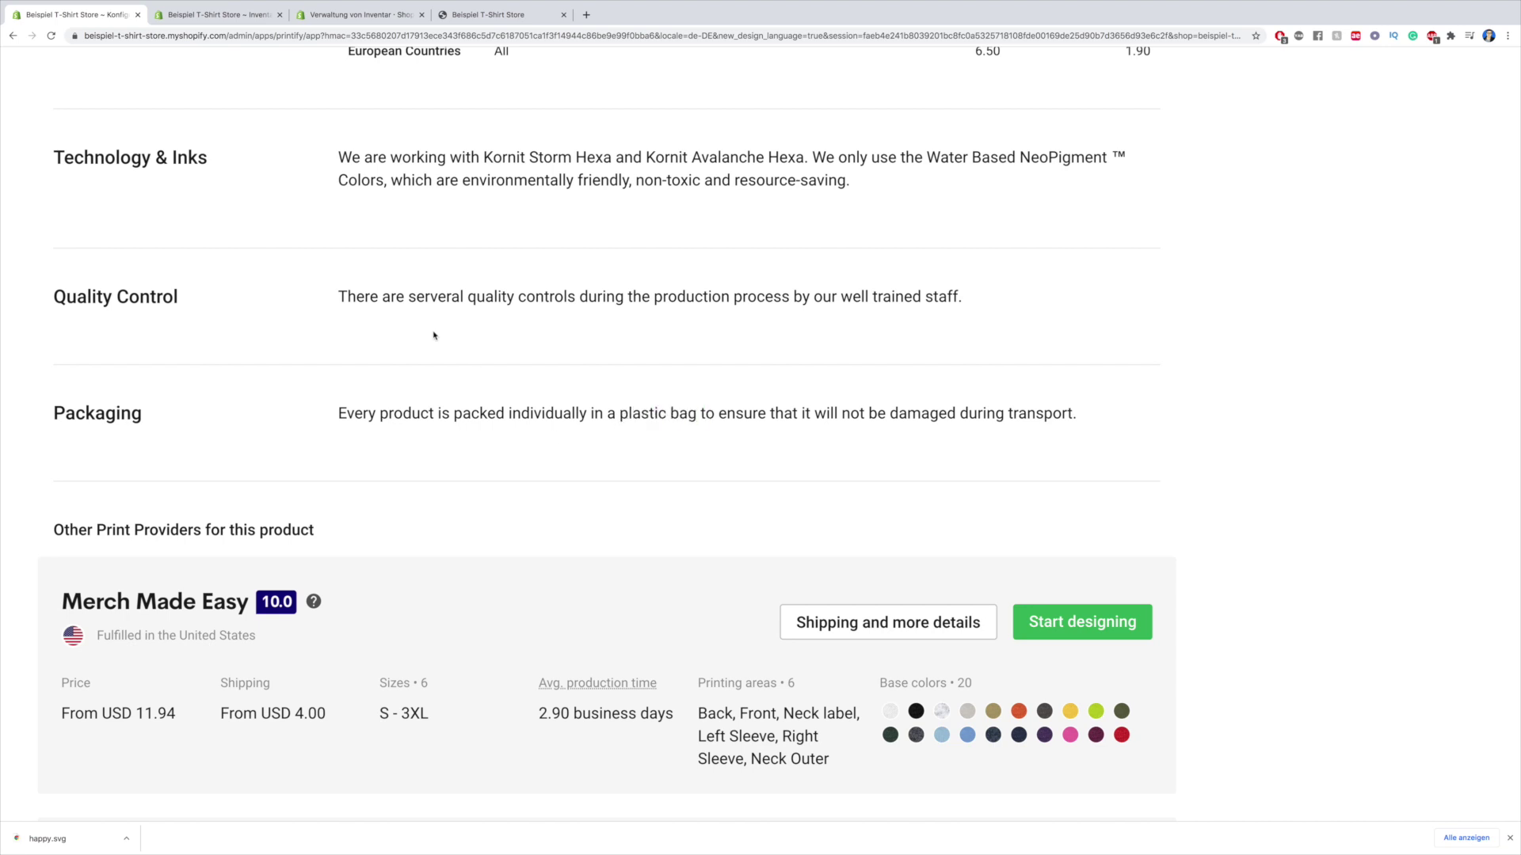
Return to the product's provider list and start designing the Unisex Ultra Cotton Tee with Textildruck Europa
scroll(358, 286, "down", 5)
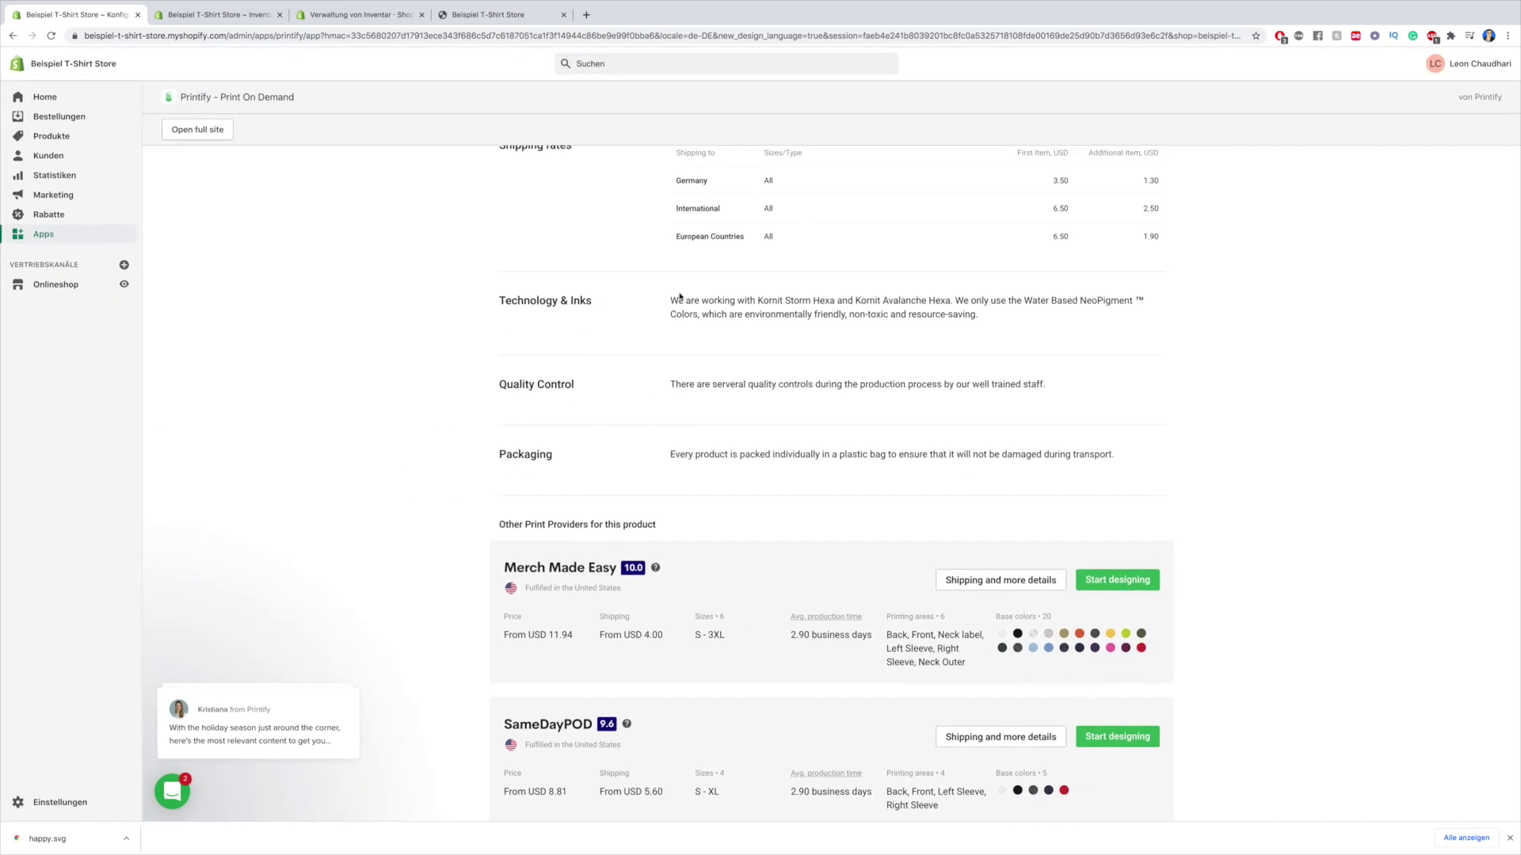
scroll(679, 297, "up", 5)
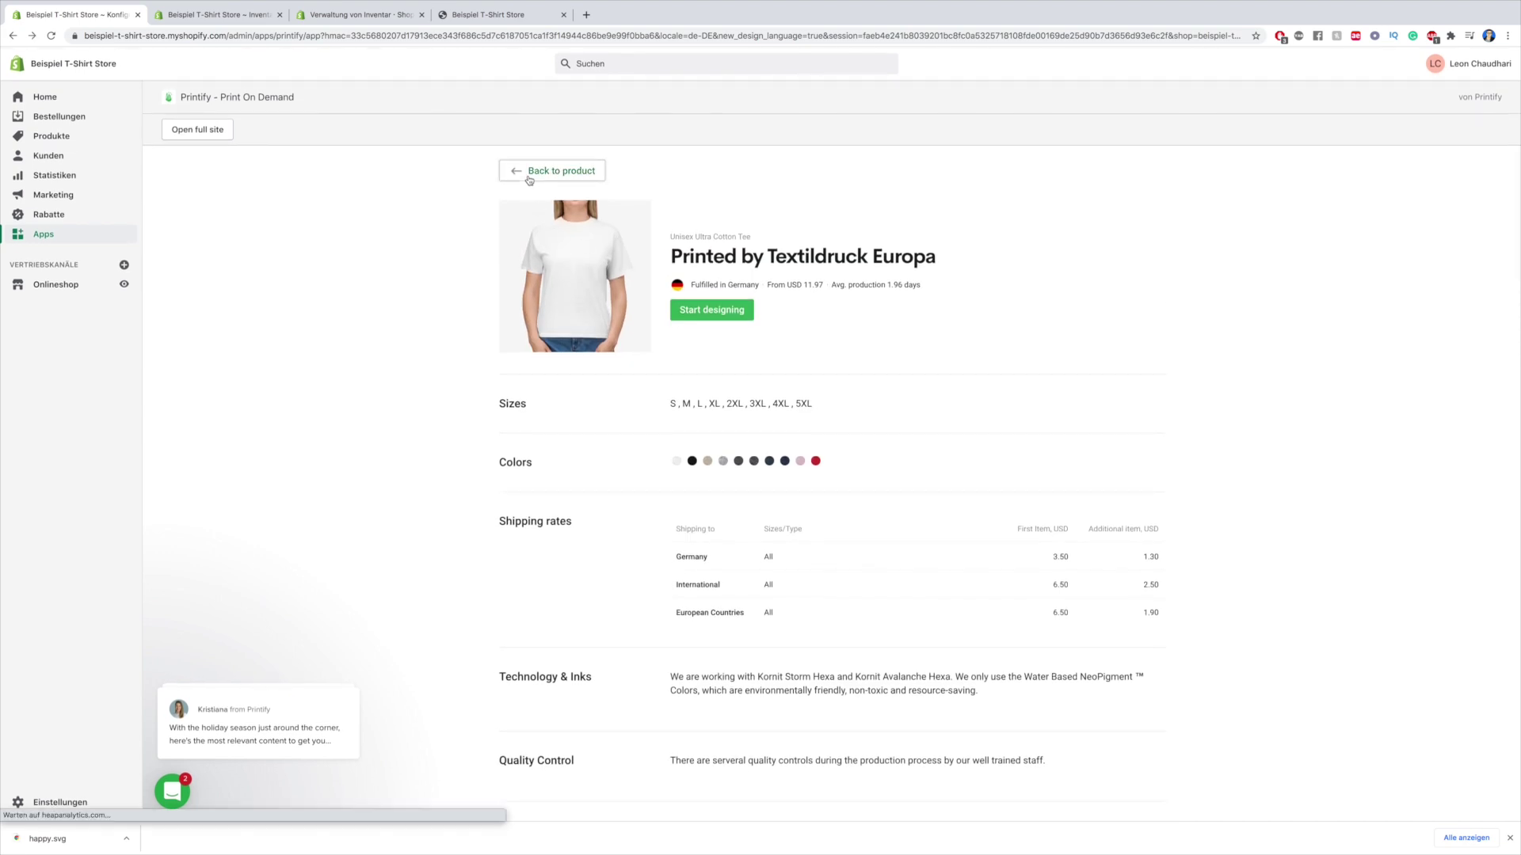
left_click(529, 172)
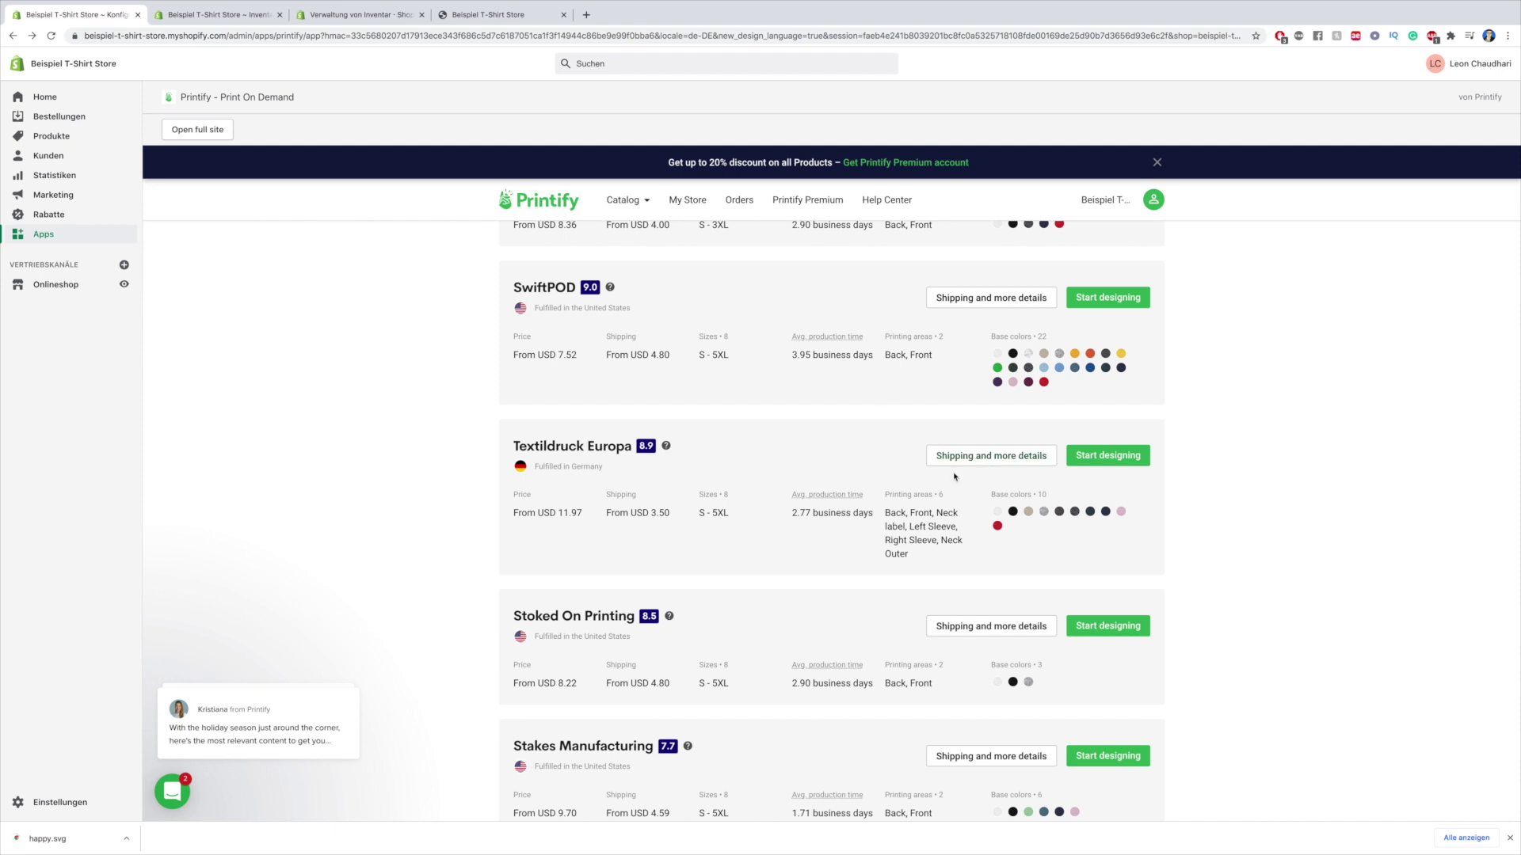
left_click(1107, 460)
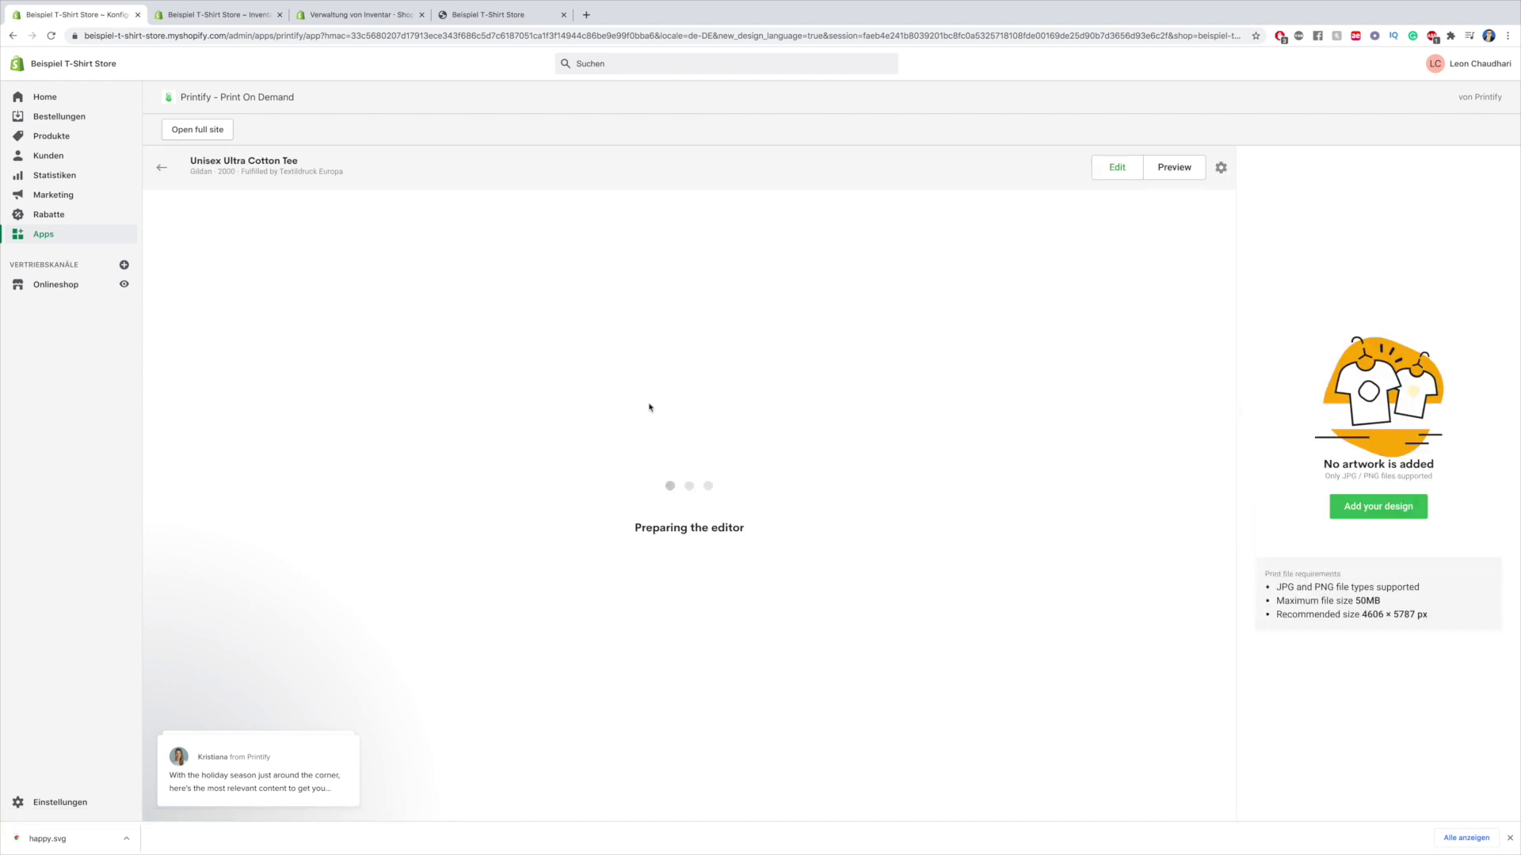